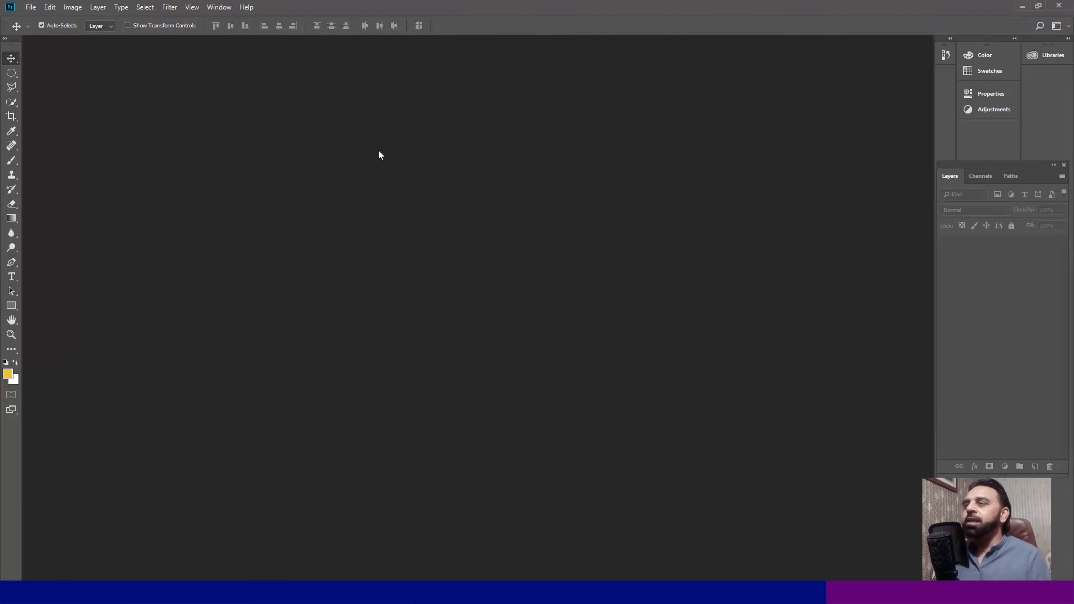
- Create a new blank document of 1920 by 1080 pixels at a resolution of 300 pixels/inch
{"action": "left_click", "coordinate": [31, 7]}
{"action": "left_click", "coordinate": [44, 17]}
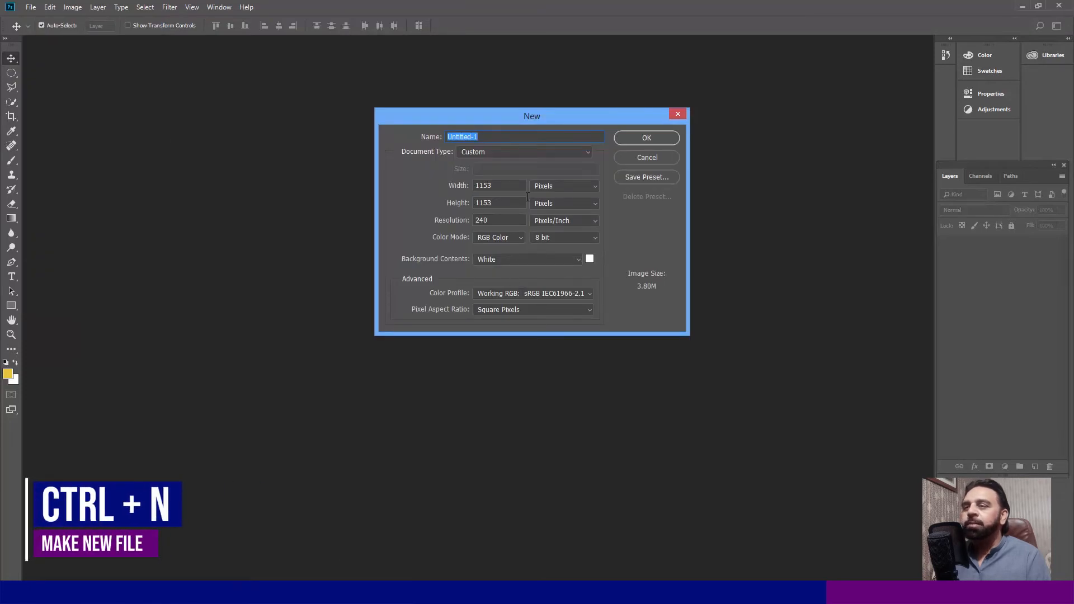
{"action": "left_click_drag", "start_coordinate": [501, 186], "coordinate": [445, 189]}
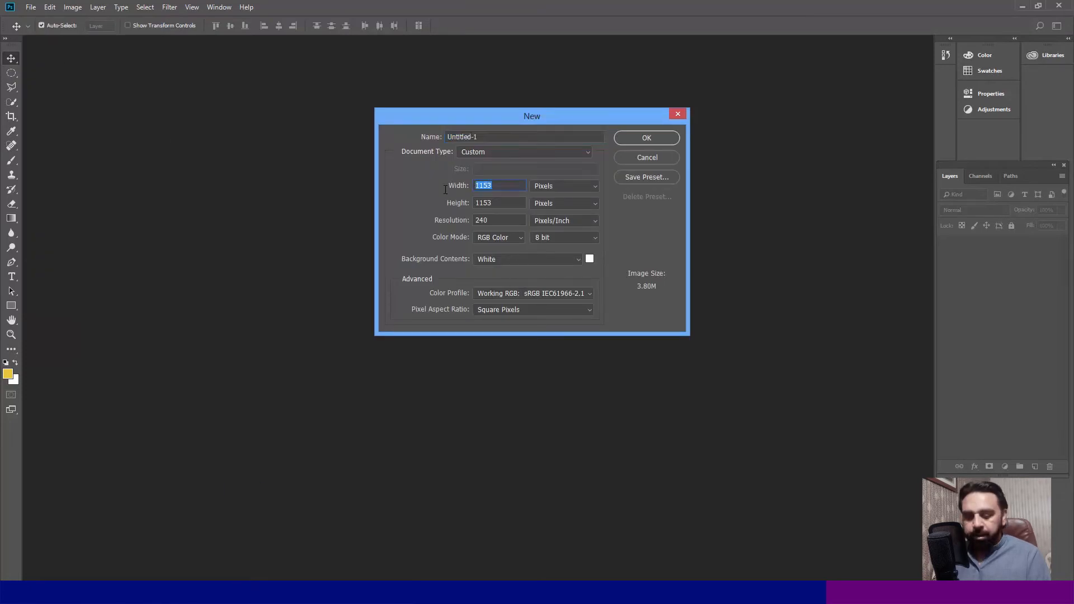
{"action": "type", "text": "19"}
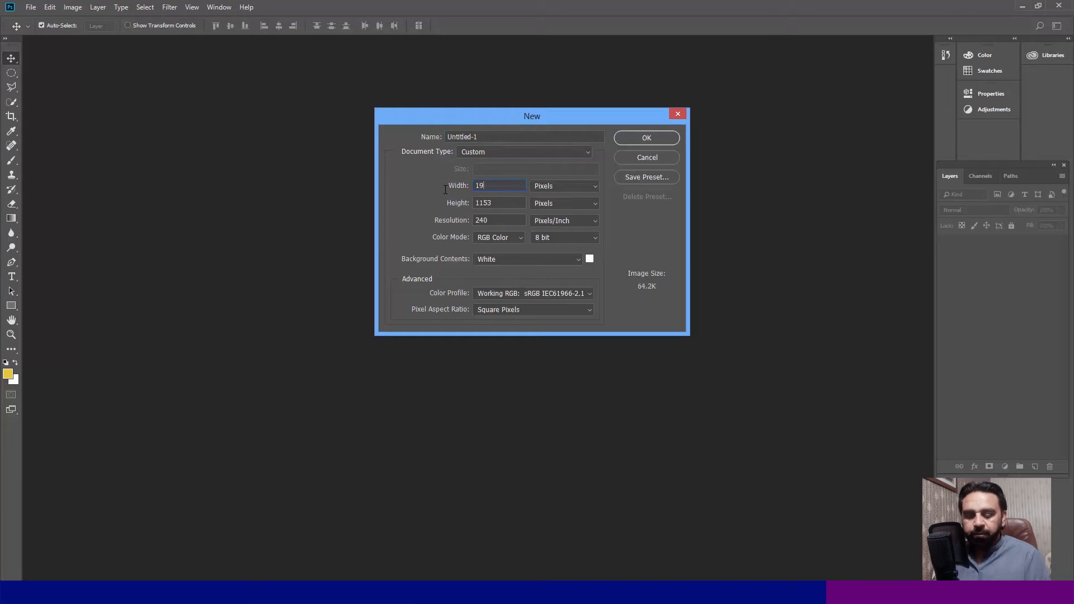
{"action": "type", "text": "20"}
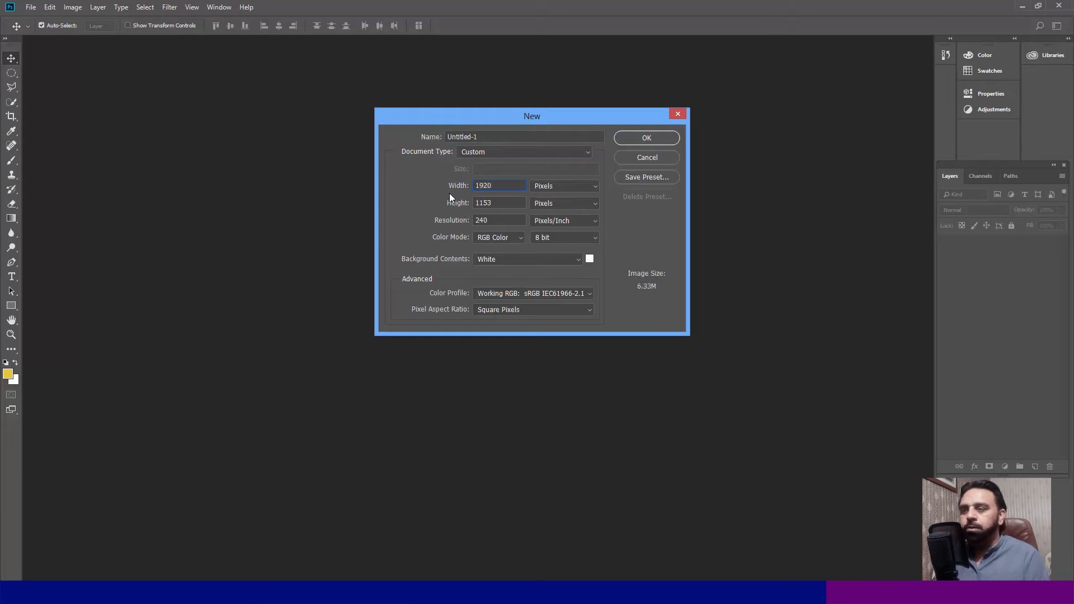
{"action": "key", "text": "Tab"}
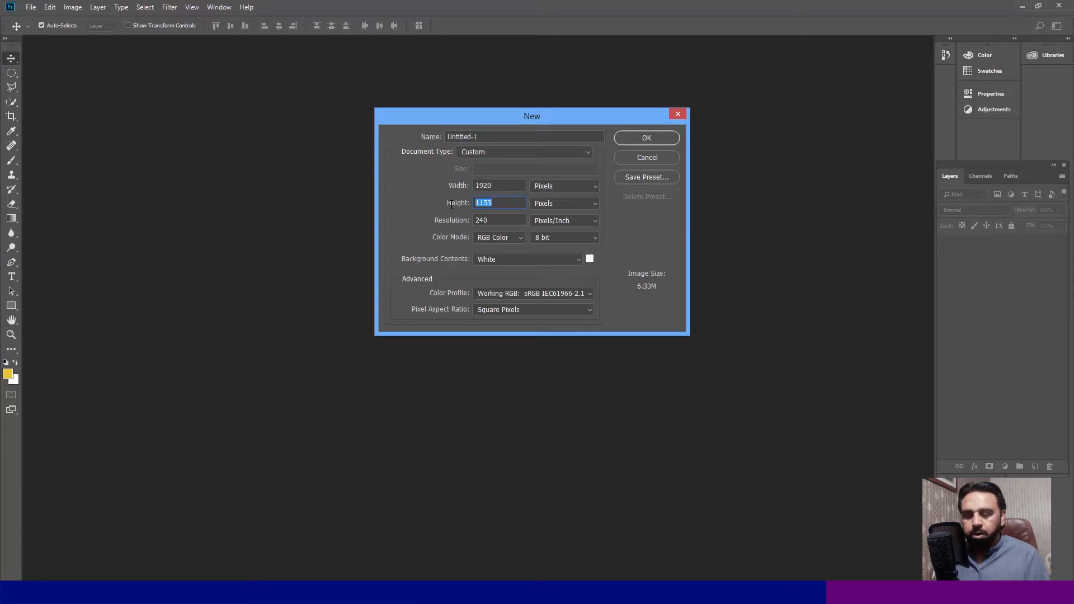
{"action": "type", "text": "108"}
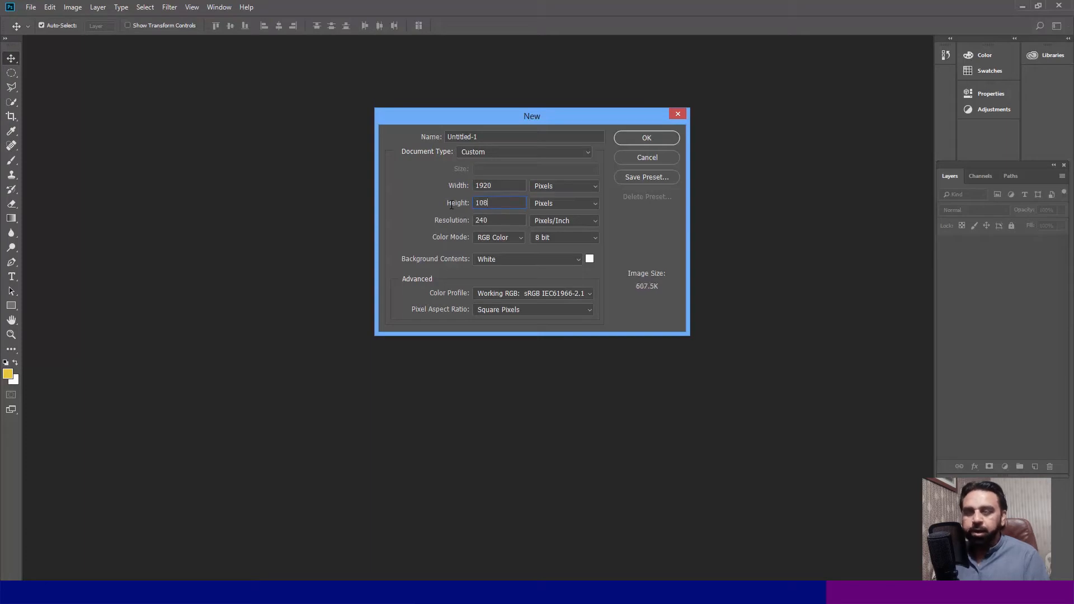
{"action": "type", "text": "0"}
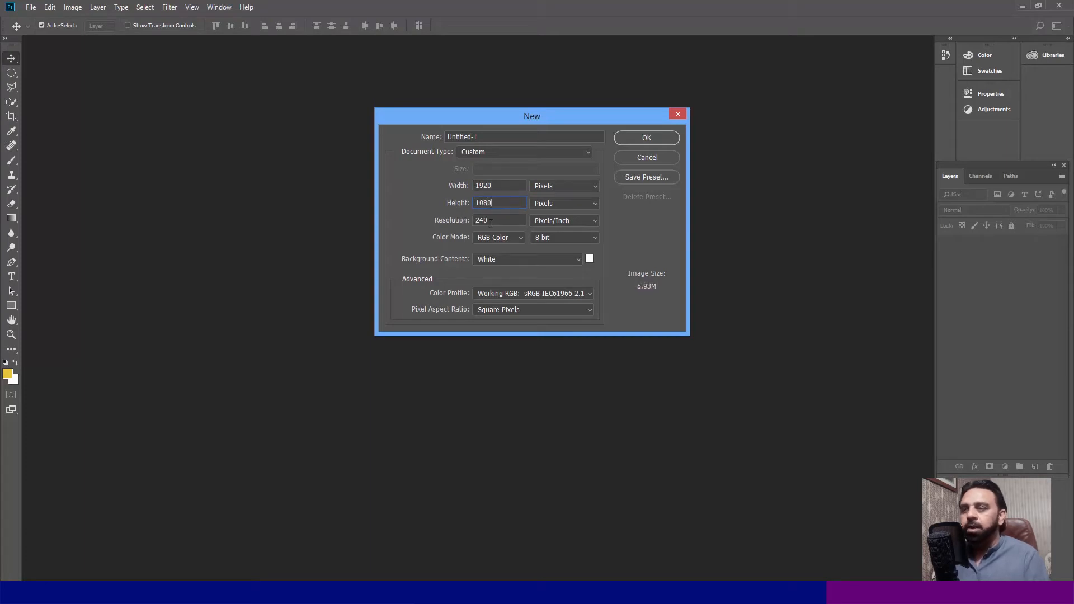
{"action": "key", "text": "Tab"}
{"action": "type", "text": "300"}
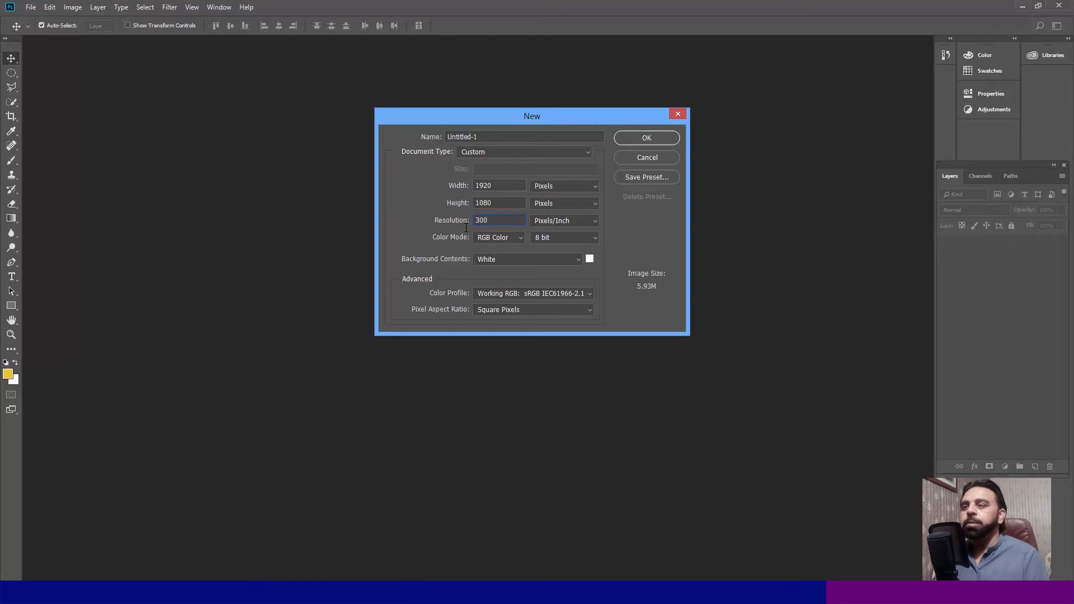
{"action": "left_click", "coordinate": [641, 138]}
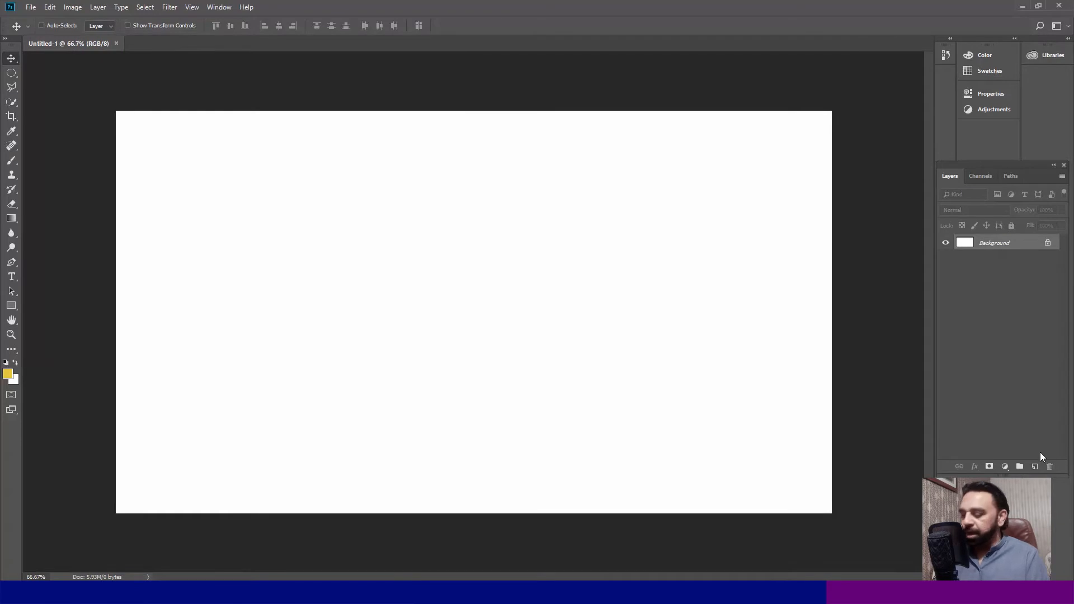
- Duplicate the background layer and save the blank canvas as a PNG named "1920 x 1080 pad" with large file size
{"action": "key", "text": "ctrl+shift+alt+n"}
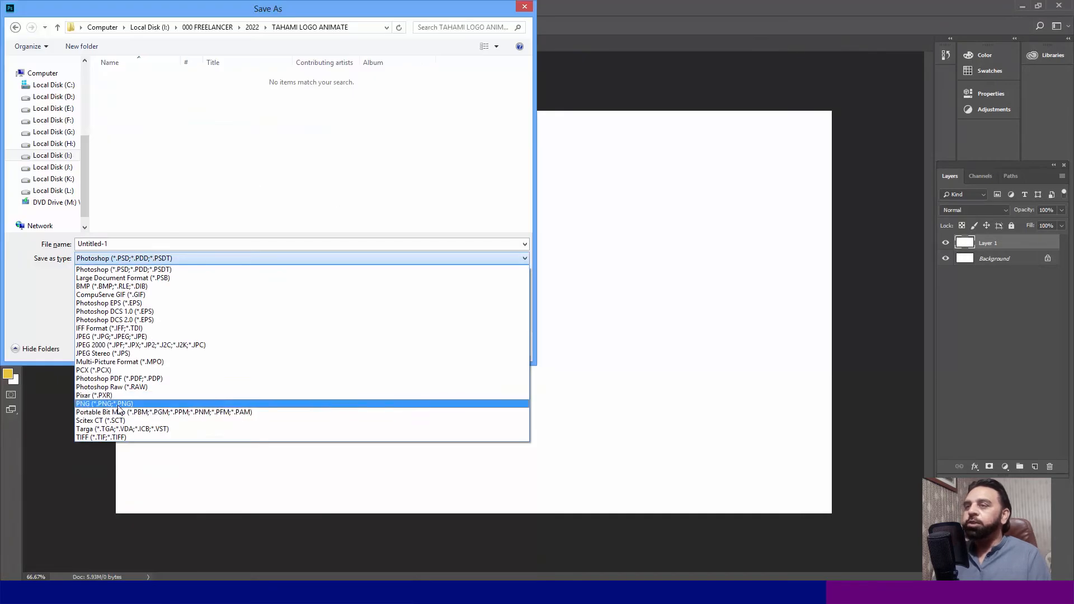
{"action": "left_click", "coordinate": [118, 405]}
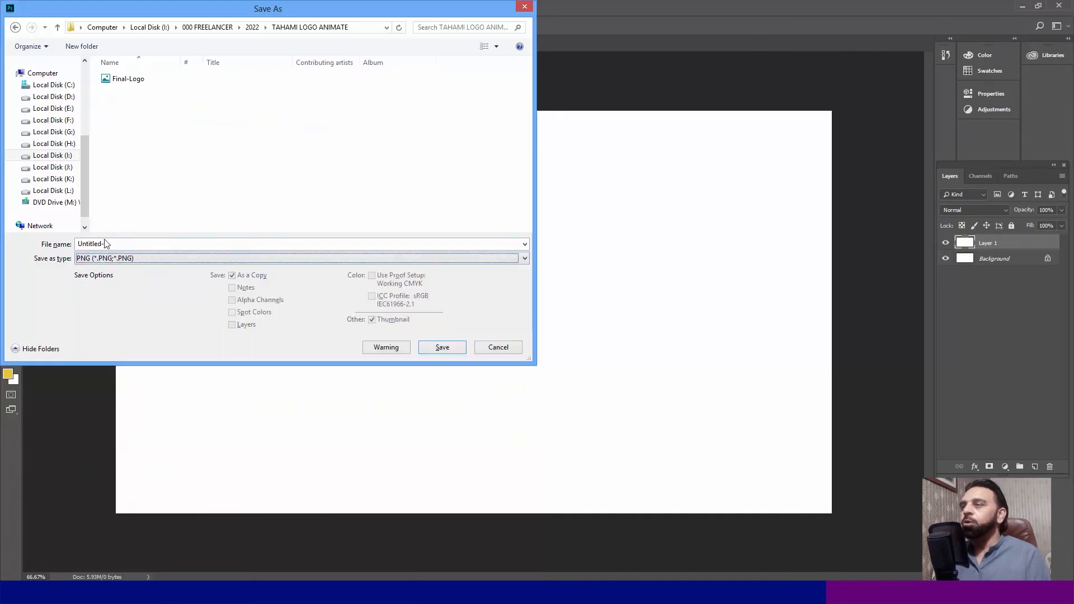
{"action": "double_click", "coordinate": [113, 245]}
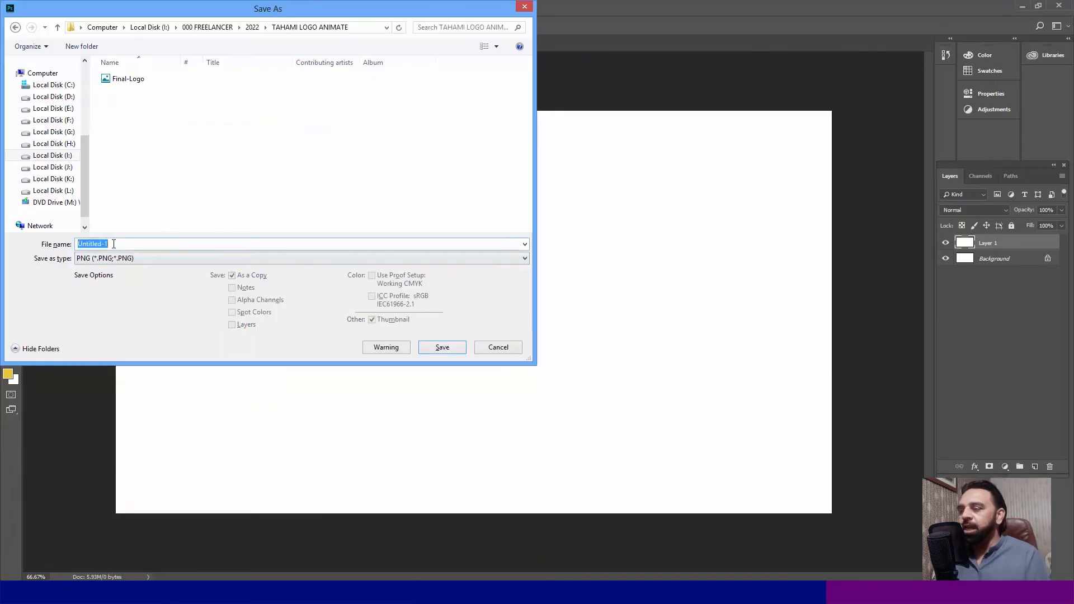
{"action": "type", "text": "19"}
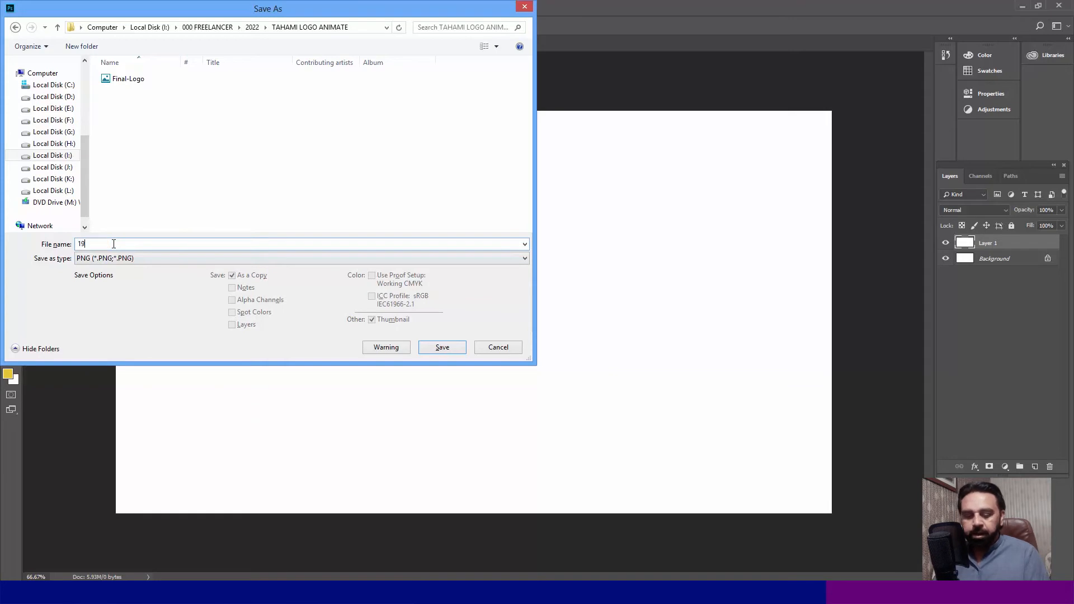
{"action": "type", "text": "20 x 1080 pad"}
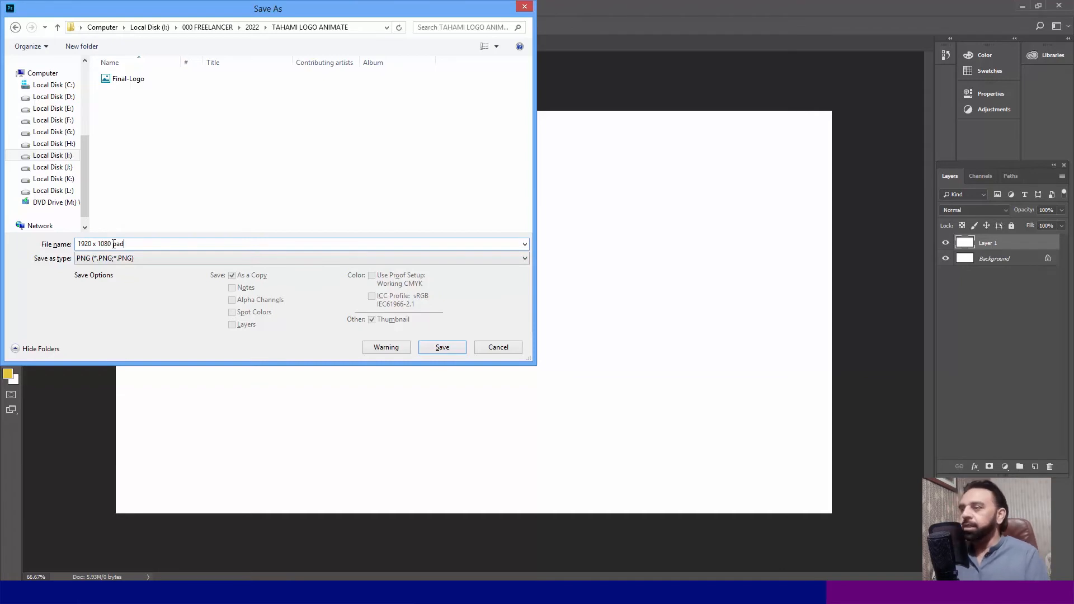
{"action": "left_click", "coordinate": [431, 351]}
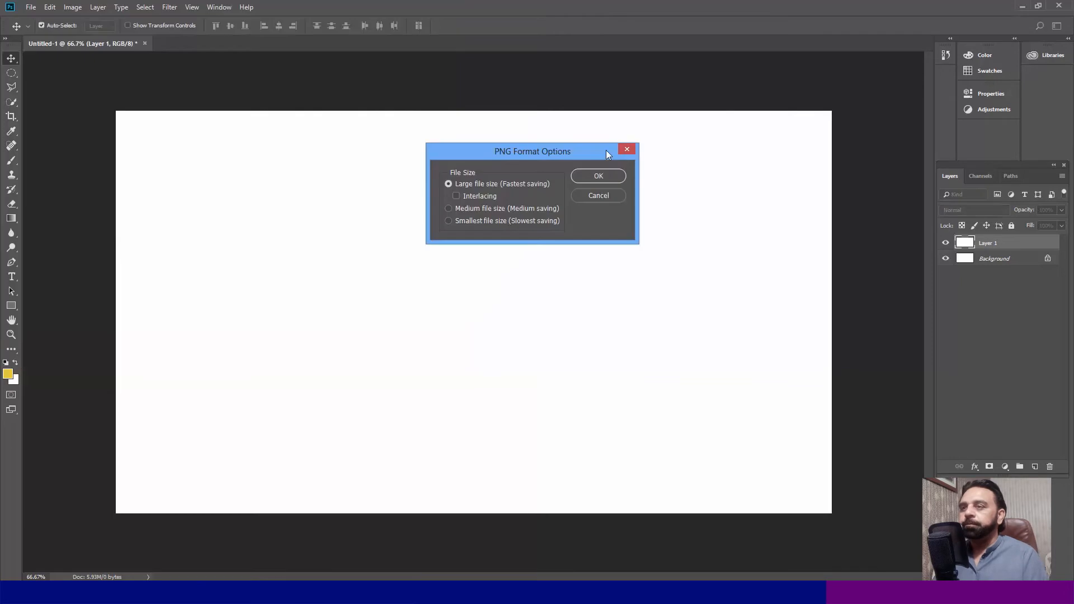
{"action": "left_click", "coordinate": [599, 176]}
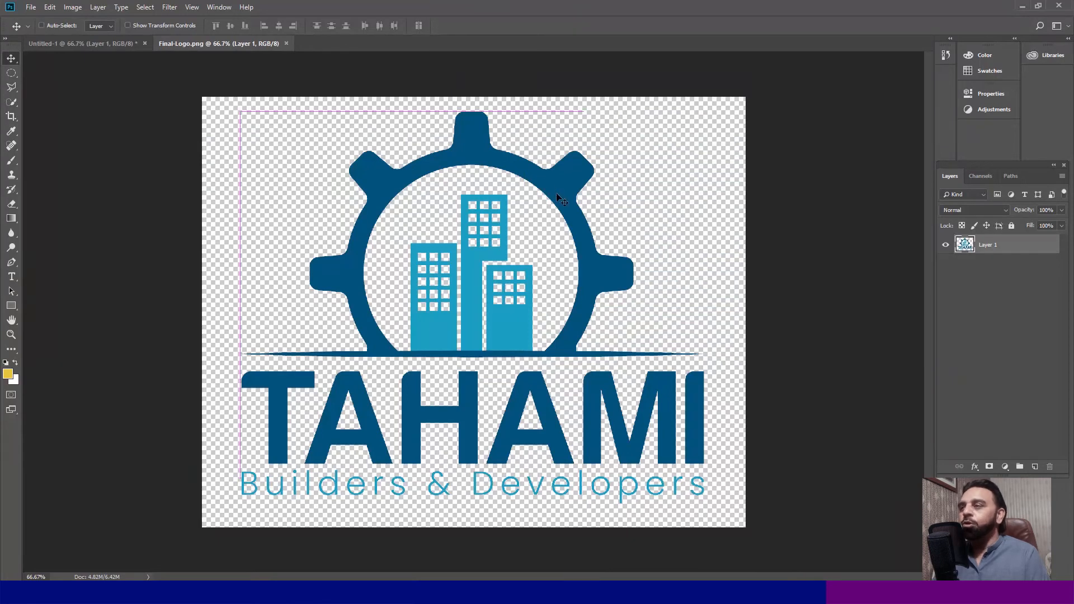
- Copy the entire Final-Logo.png image and paste it into the blank Untitled-1 document
{"action": "key", "text": "ctrl+a"}
{"action": "key", "text": "ctrl+c"}
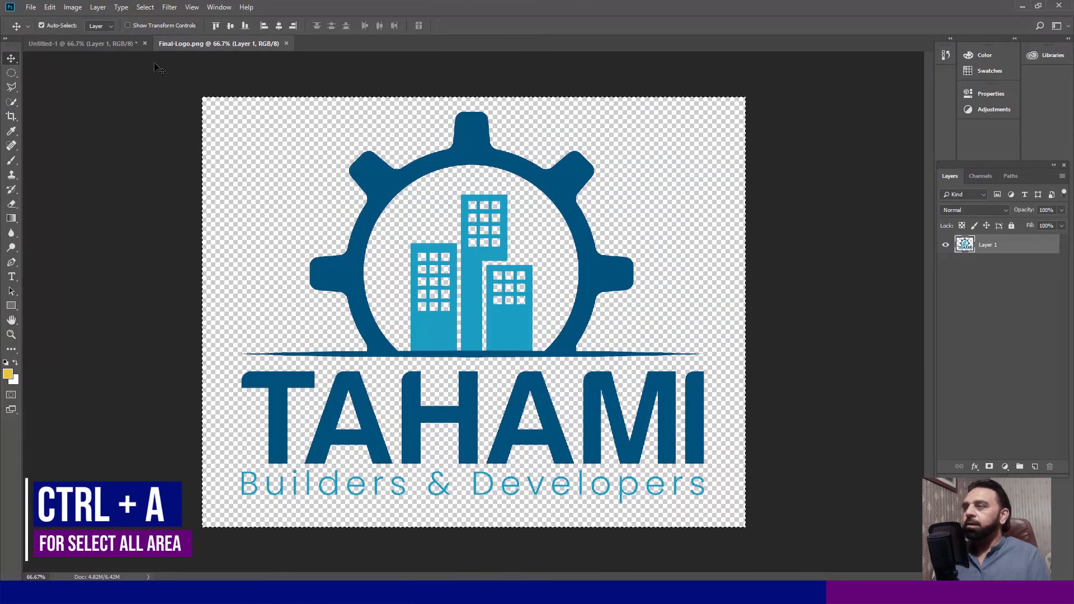
{"action": "left_click", "coordinate": [102, 46]}
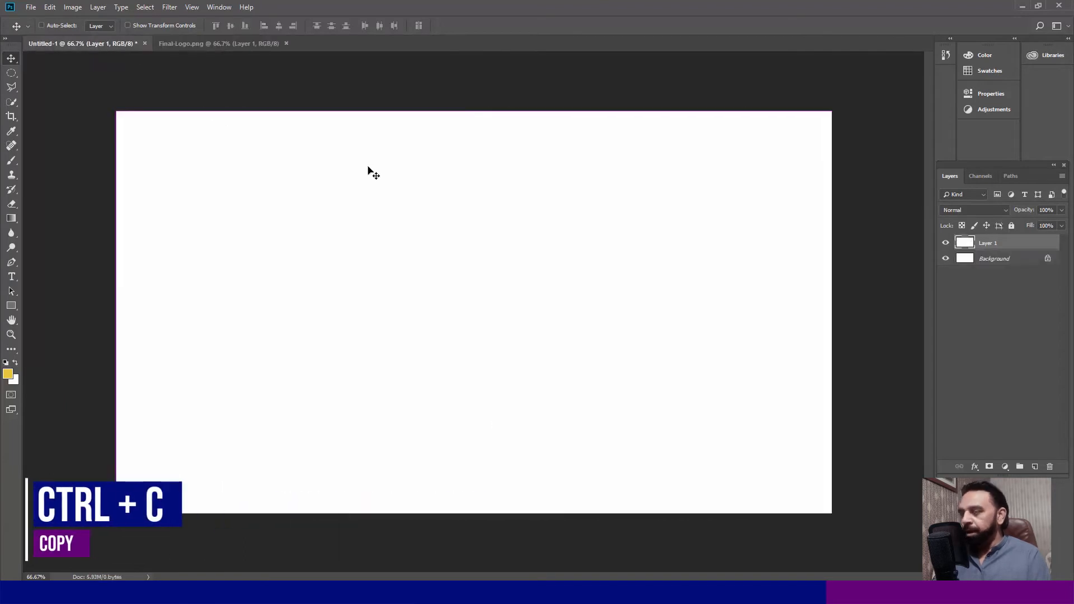
{"action": "key", "text": "ctrl+v"}
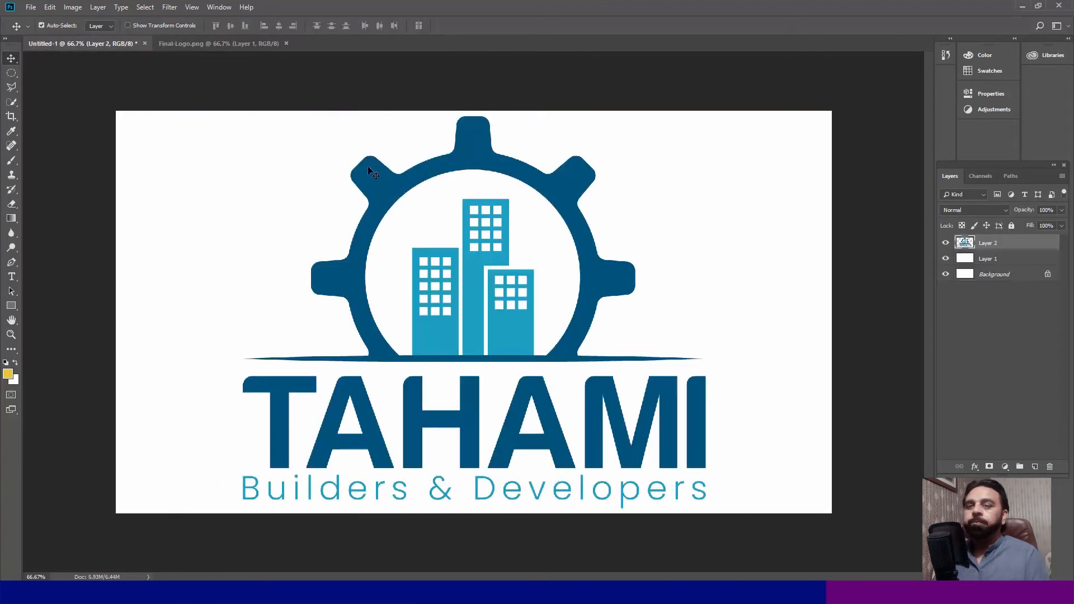
- Scale the pasted logo around its centre to about 83% and keep it centred on the canvas without a selection
{"action": "key", "text": "ctrl+t"}
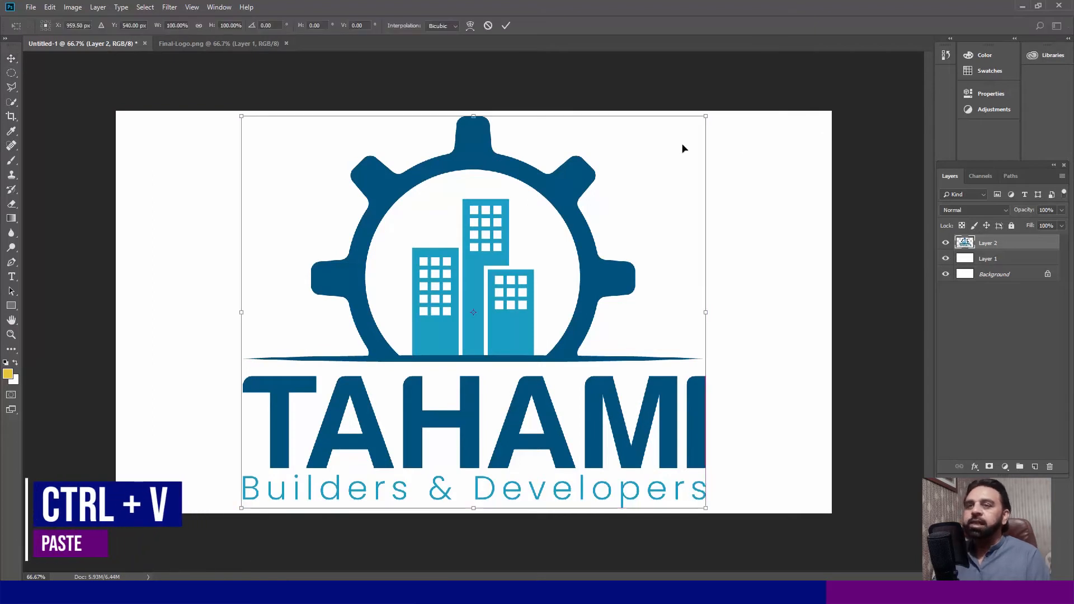
{"action": "left_click_drag", "start_coordinate": [705, 114], "coordinate": [683, 168]}
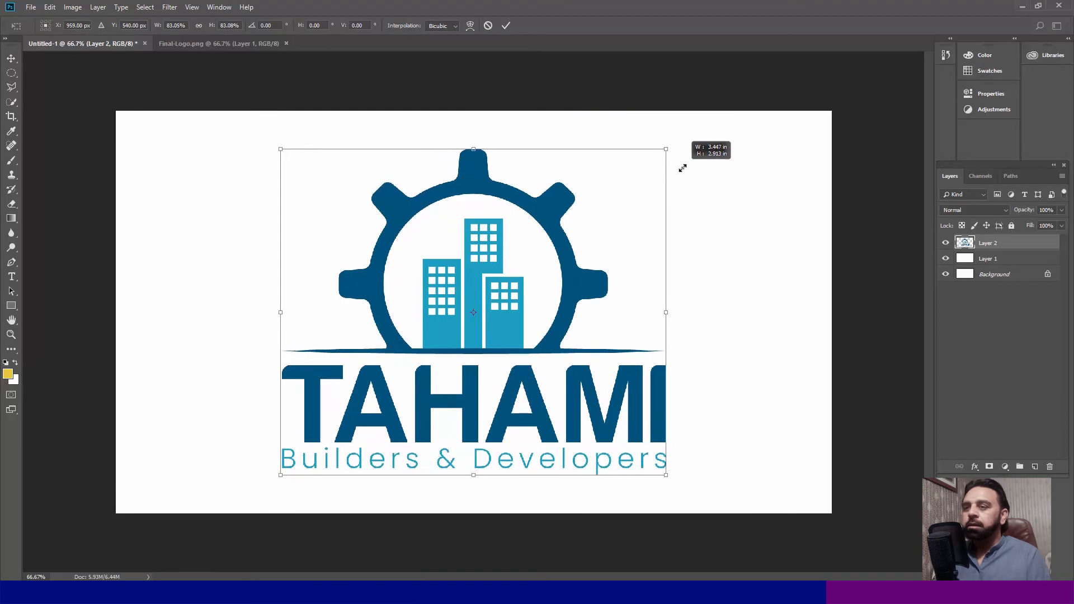
{"action": "key", "text": "Return"}
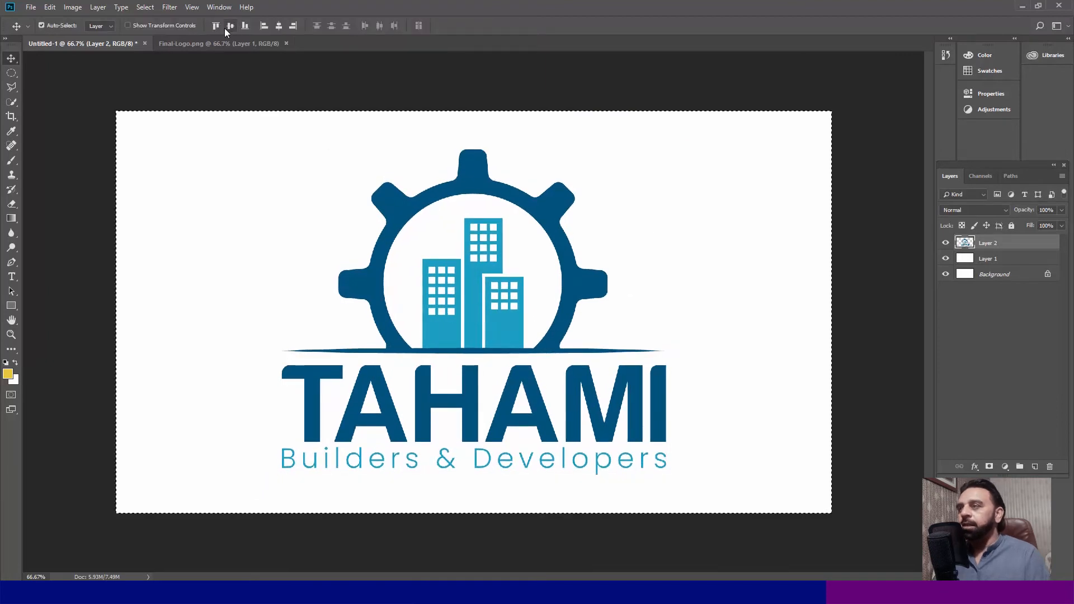
{"action": "key", "text": "ctrl+d"}
{"action": "key", "text": "m"}
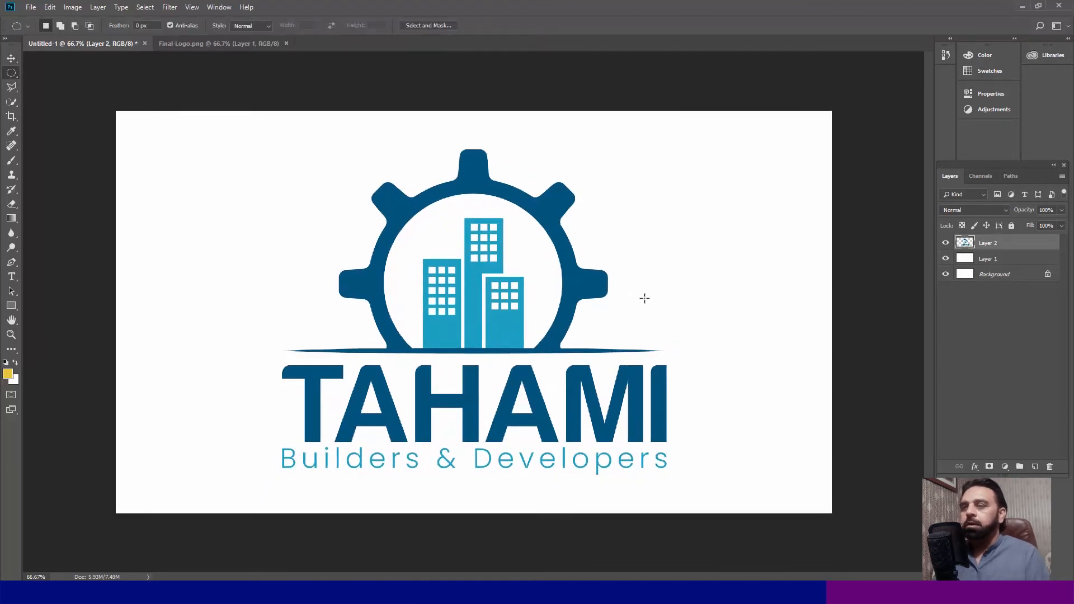
- Scale the logo around its centre to about 97% and hide the two white layers beneath it
{"action": "key", "text": "ctrl+t"}
{"action": "left_click_drag", "start_coordinate": [665, 150], "coordinate": [662, 153]}
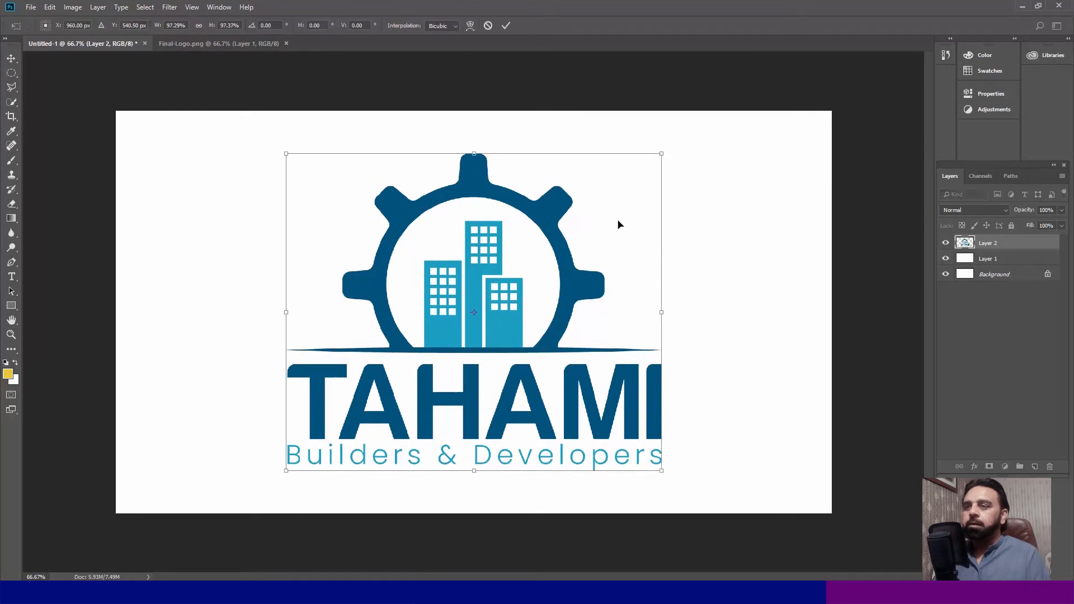
{"action": "key", "text": "Return"}
{"action": "left_click", "coordinate": [945, 274]}
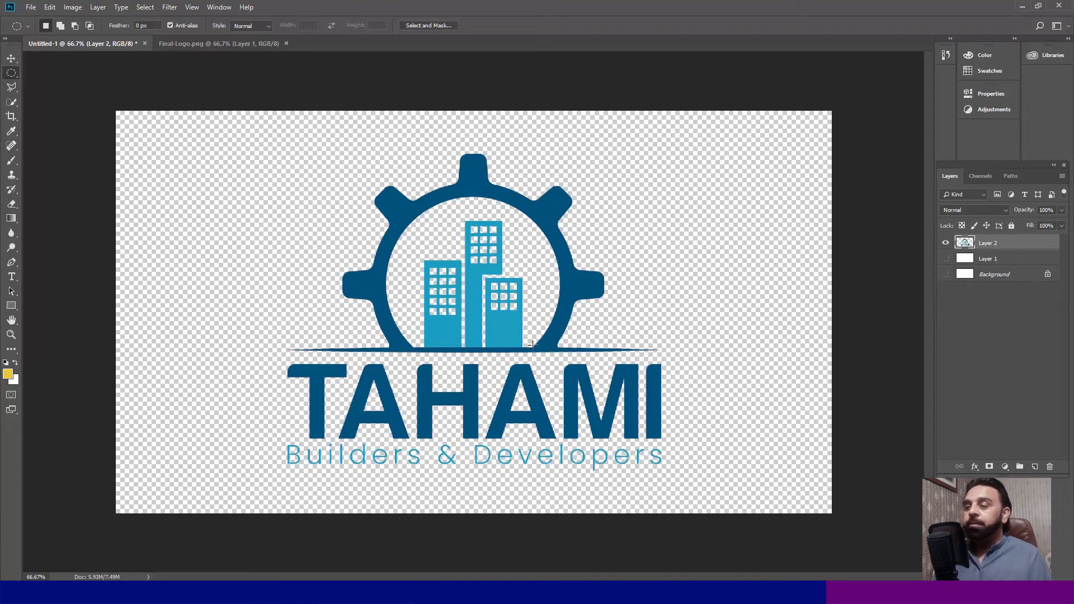
- Duplicate the logo layer, erase everything outside a rectangle around "Builders & Developers" on the copy, and hide the original
{"action": "key", "text": "ctrl+j"}
{"action": "key", "text": "shift+m"}
{"action": "left_click_drag", "start_coordinate": [244, 498], "coordinate": [724, 441]}
{"action": "key", "text": "ctrl+shift+i"}
{"action": "key", "text": "Delete"}
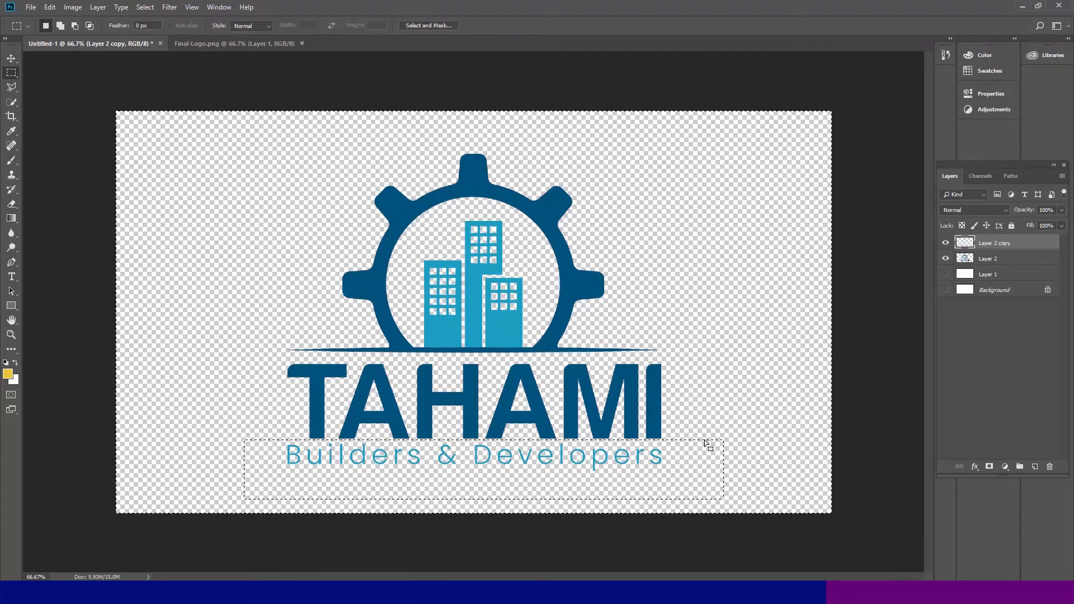
{"action": "left_click", "coordinate": [945, 259]}
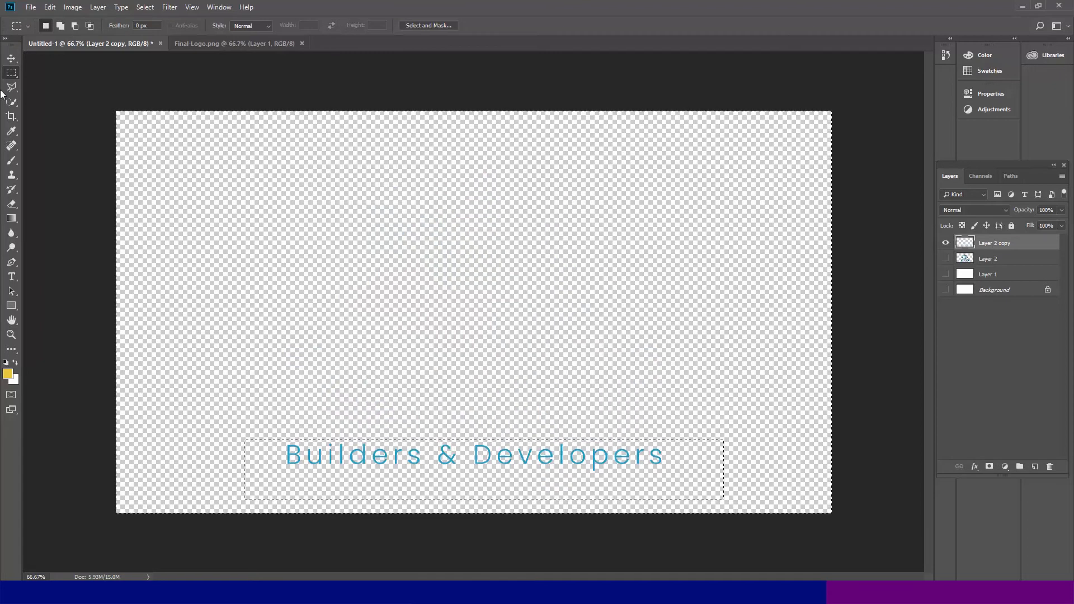
{"action": "key", "text": "ctrl+d"}
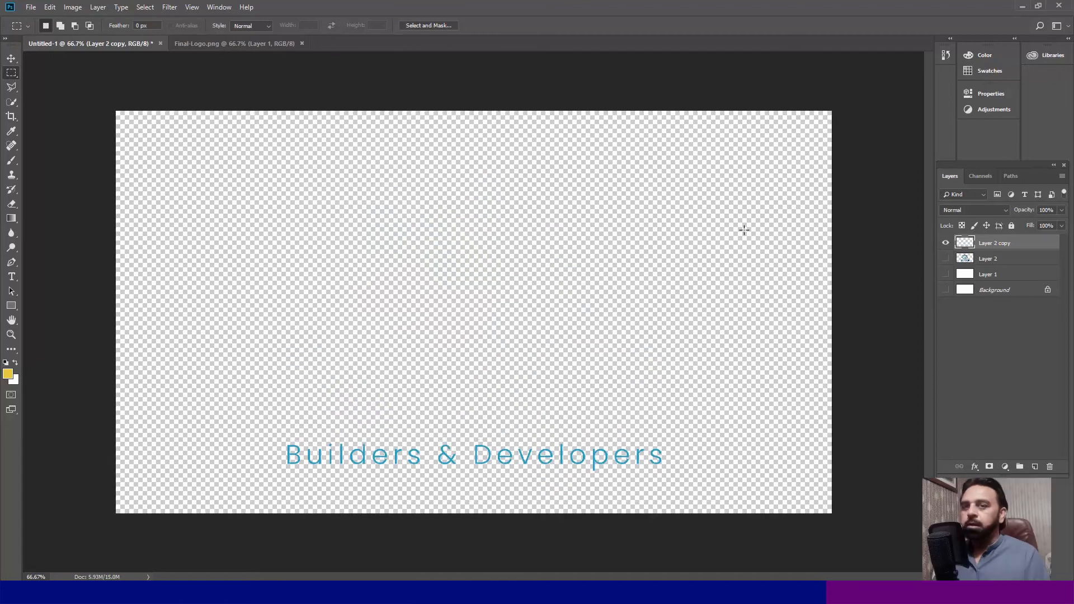
- Make a second duplicate of the full logo layer, keeping the duplicate visible and the original hidden
{"action": "left_click", "coordinate": [945, 259]}
{"action": "left_click", "coordinate": [997, 264]}
{"action": "key", "text": "ctrl+j"}
{"action": "left_click", "coordinate": [945, 274]}
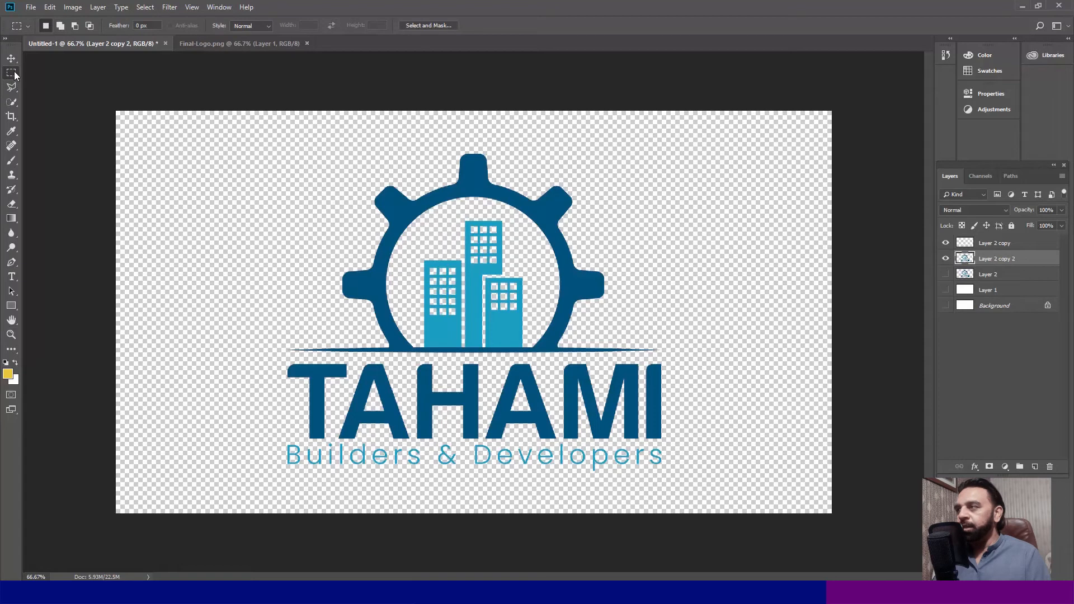
- Outline the word TAHAMI with the Polygonal Lasso on the new copy and delete everything outside it
{"action": "key", "text": "l"}
{"action": "left_click", "coordinate": [269, 394]}
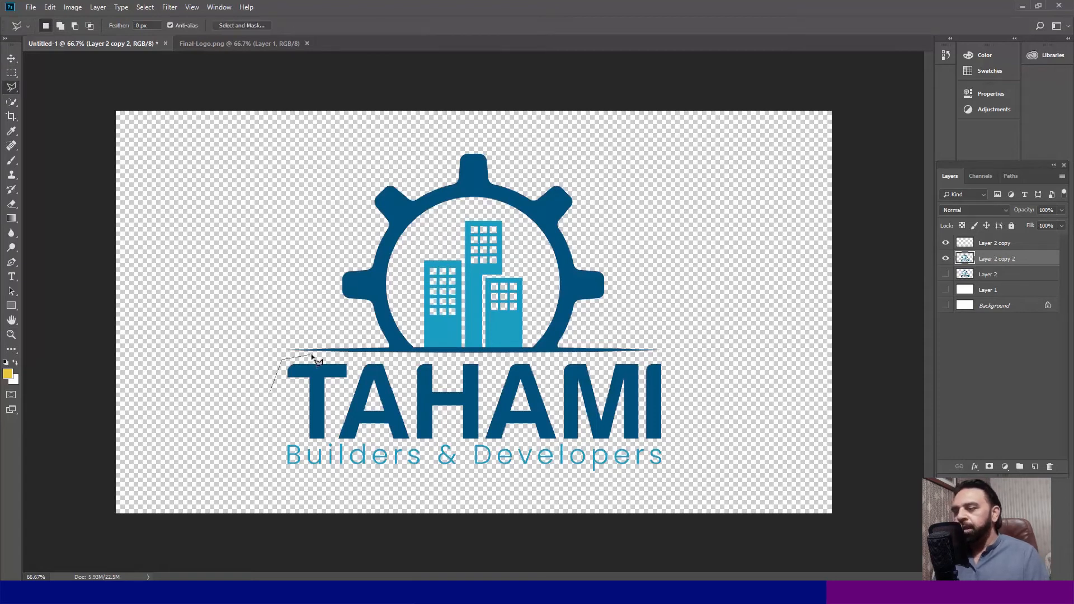
{"action": "left_click", "coordinate": [678, 359]}
{"action": "left_click", "coordinate": [681, 439]}
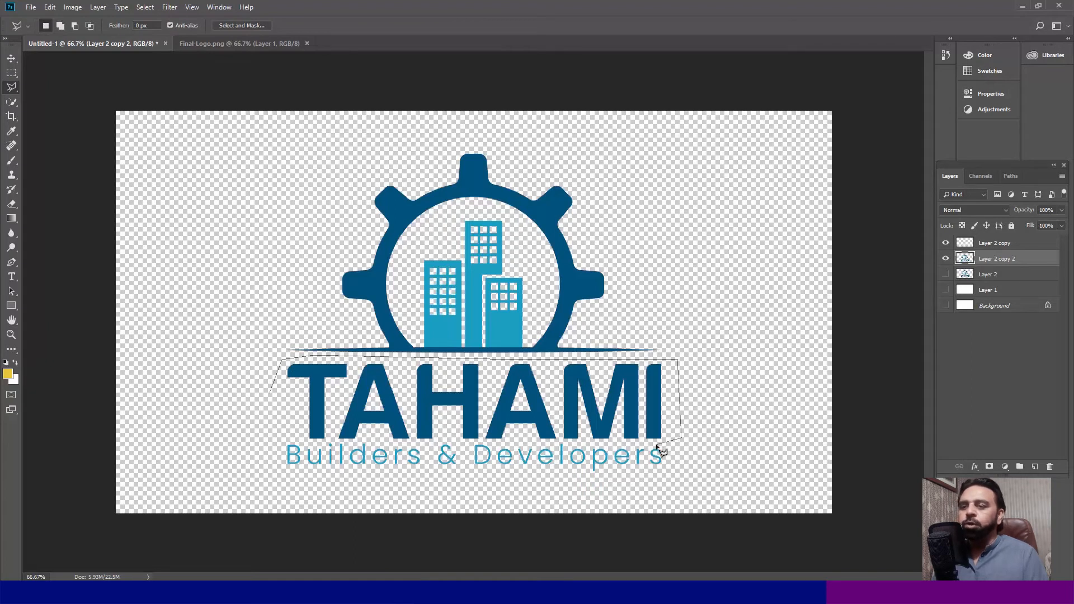
{"action": "left_click", "coordinate": [548, 443]}
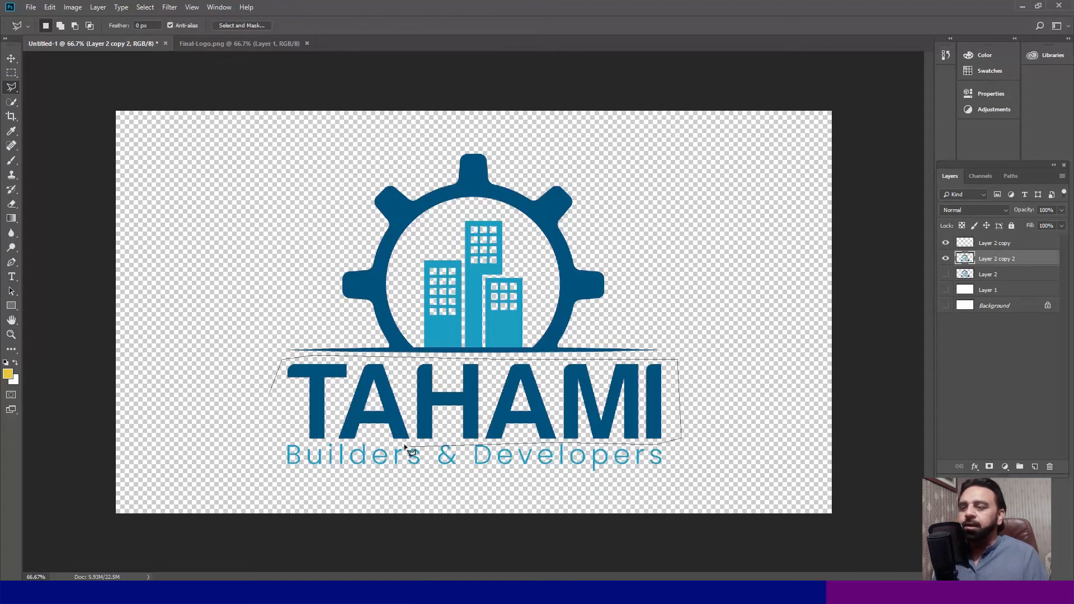
{"action": "left_click", "coordinate": [399, 443]}
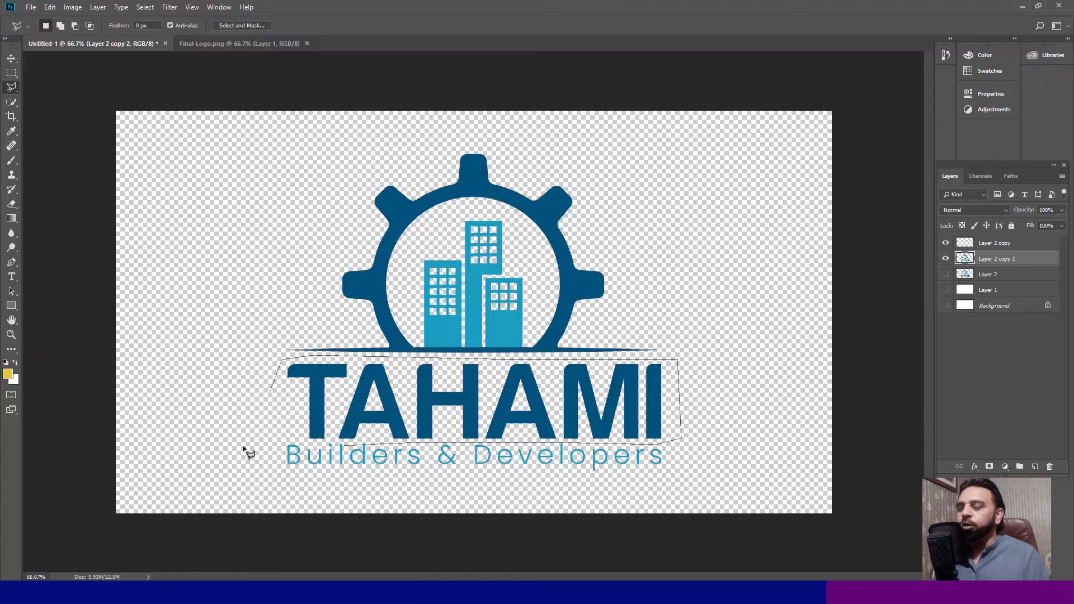
{"action": "left_click", "coordinate": [271, 442]}
{"action": "left_click", "coordinate": [268, 416]}
{"action": "key", "text": "ctrl+shift+i"}
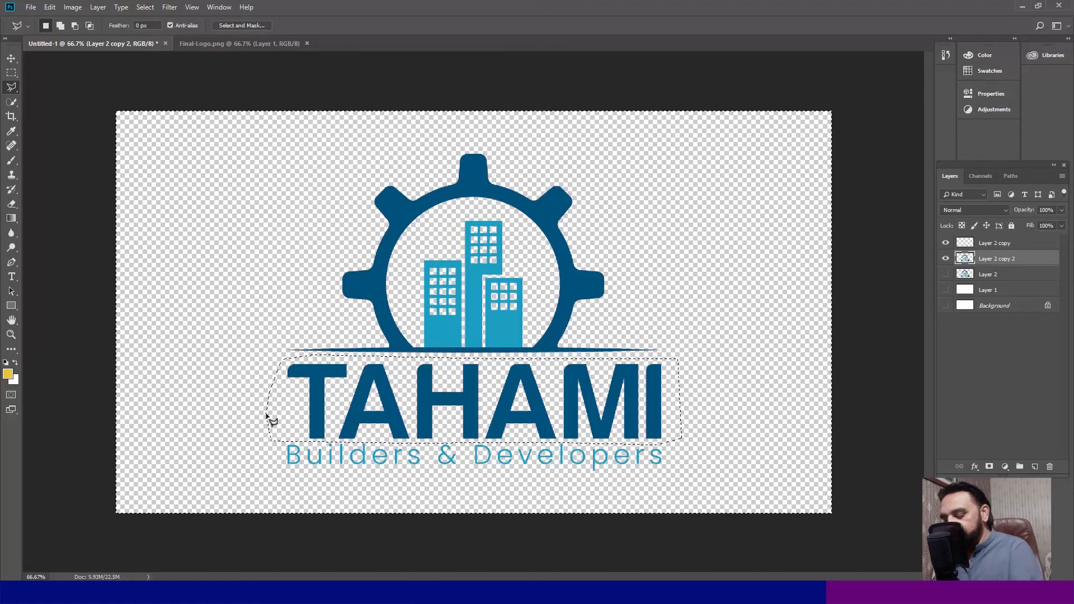
{"action": "key", "text": "Delete"}
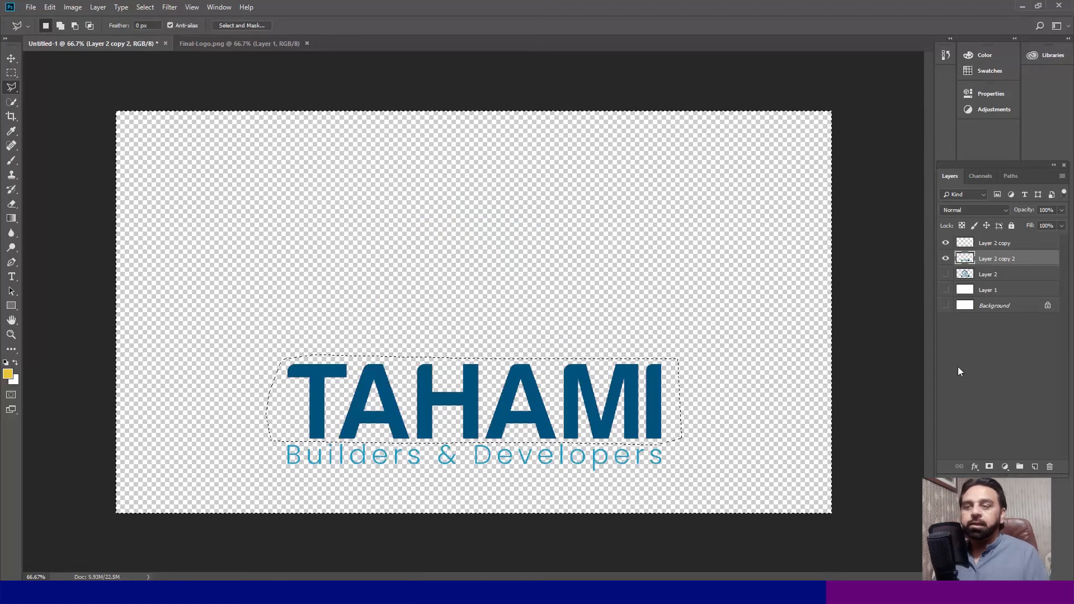
- Clear the selection and toggle the Builders & Developers and TAHAMI layers to check each alone, leaving both visible
{"action": "left_click", "coordinate": [11, 73]}
{"action": "key", "text": "ctrl+d"}
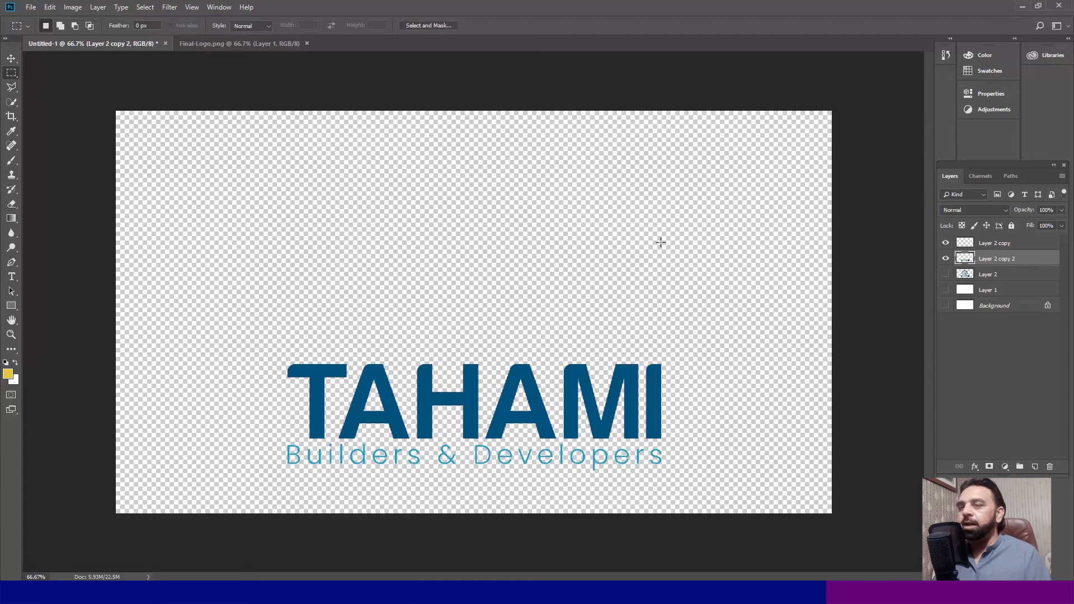
{"action": "left_click", "coordinate": [946, 258]}
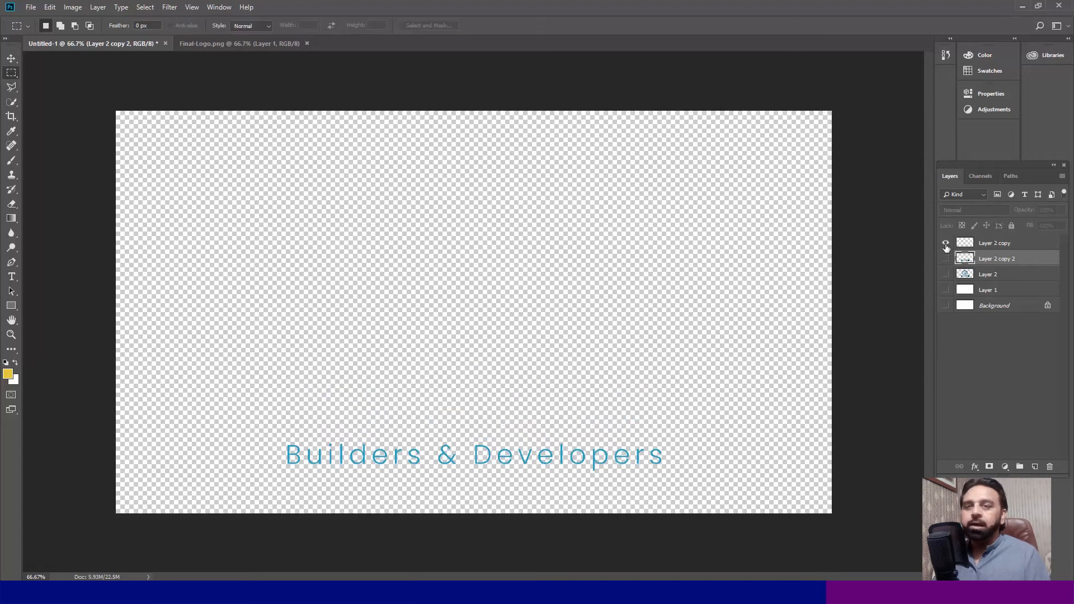
{"action": "left_click", "coordinate": [945, 244]}
{"action": "left_click", "coordinate": [945, 259]}
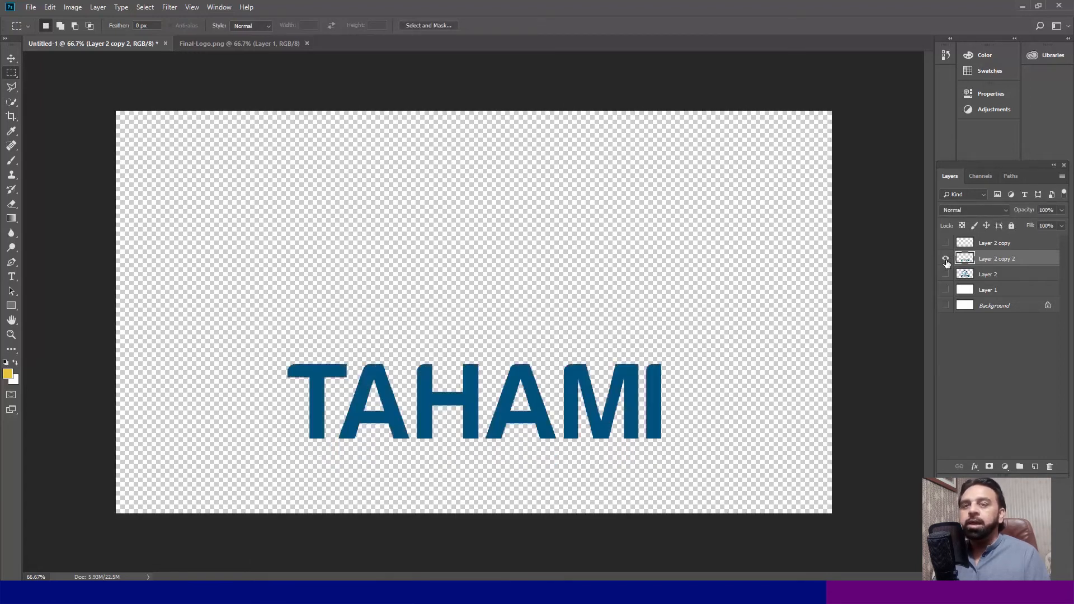
{"action": "left_click", "coordinate": [946, 243]}
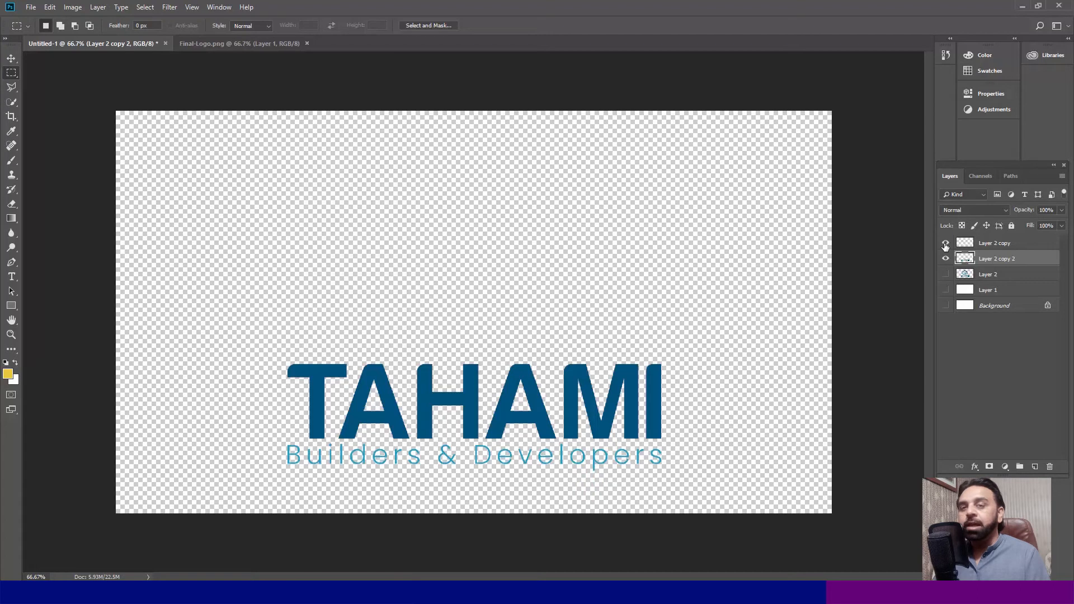
- Make a third duplicate of the full logo layer, keeping the duplicate visible and the original hidden
{"action": "left_click", "coordinate": [988, 275]}
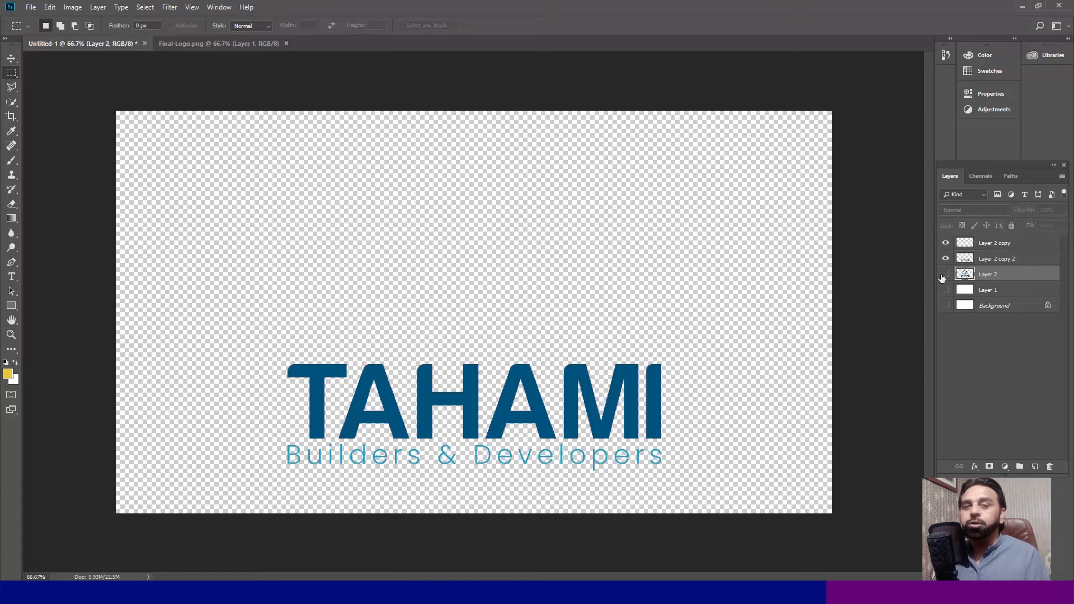
{"action": "left_click", "coordinate": [945, 275]}
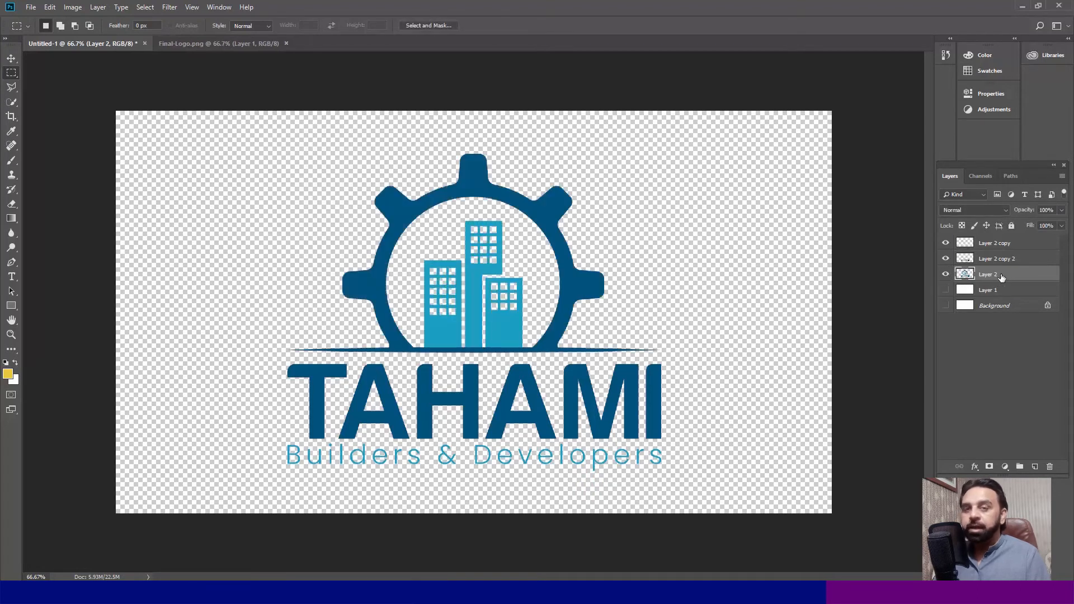
{"action": "key", "text": "ctrl+j"}
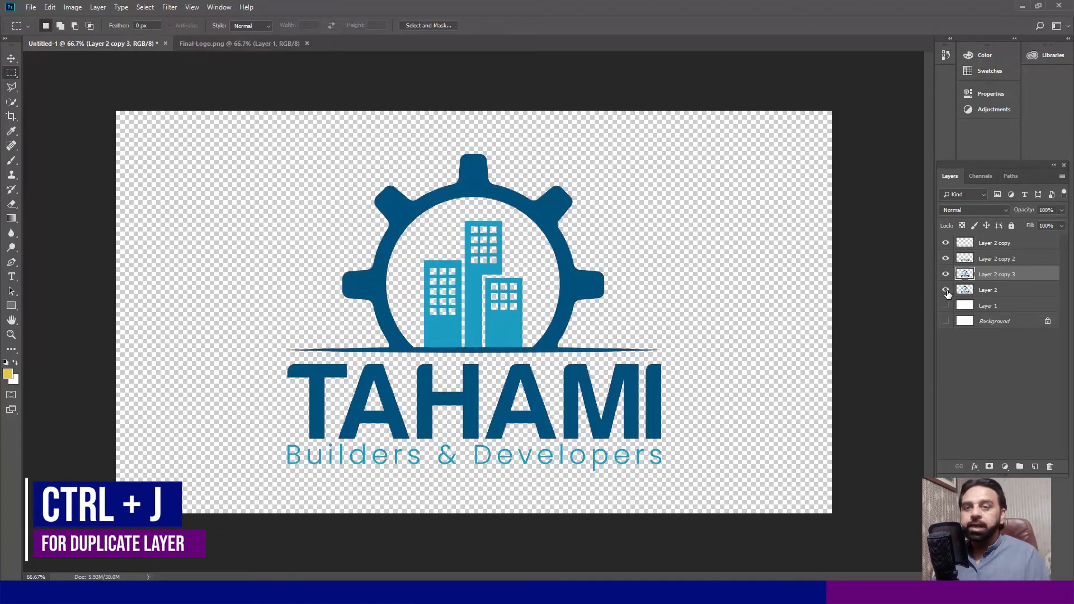
{"action": "left_click", "coordinate": [946, 291]}
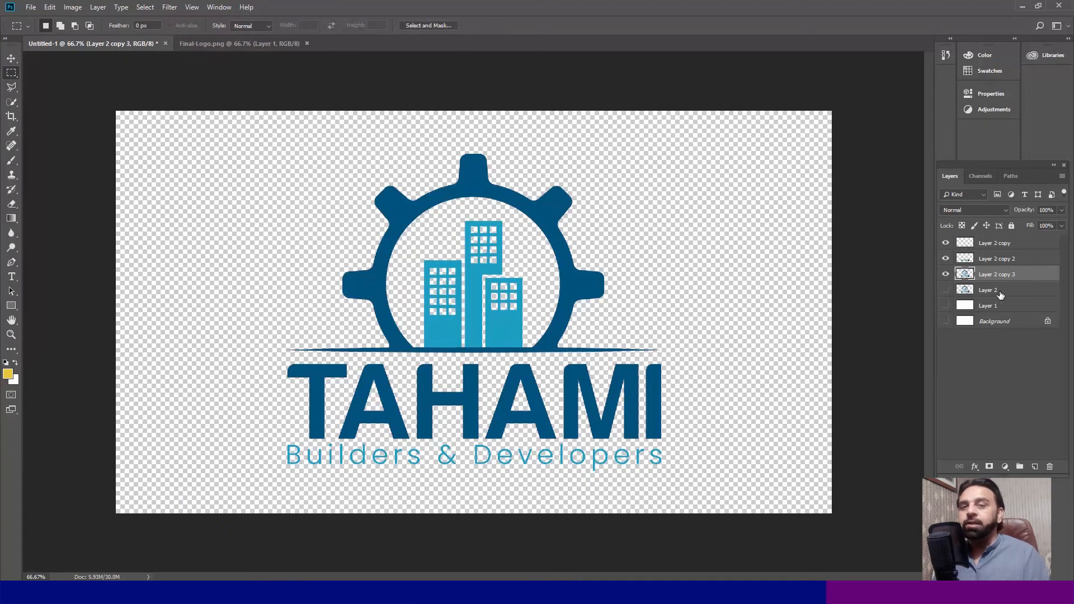
- Outline the gear ring along its outer and inner edges with the Polygonal Lasso, delete everything outside it on the new copy, and deselect
{"action": "left_click_drag", "start_coordinate": [225, 287], "coordinate": [744, 449]}
{"action": "key", "text": "l"}
{"action": "left_click_drag", "start_coordinate": [151, 207], "coordinate": [598, 336]}
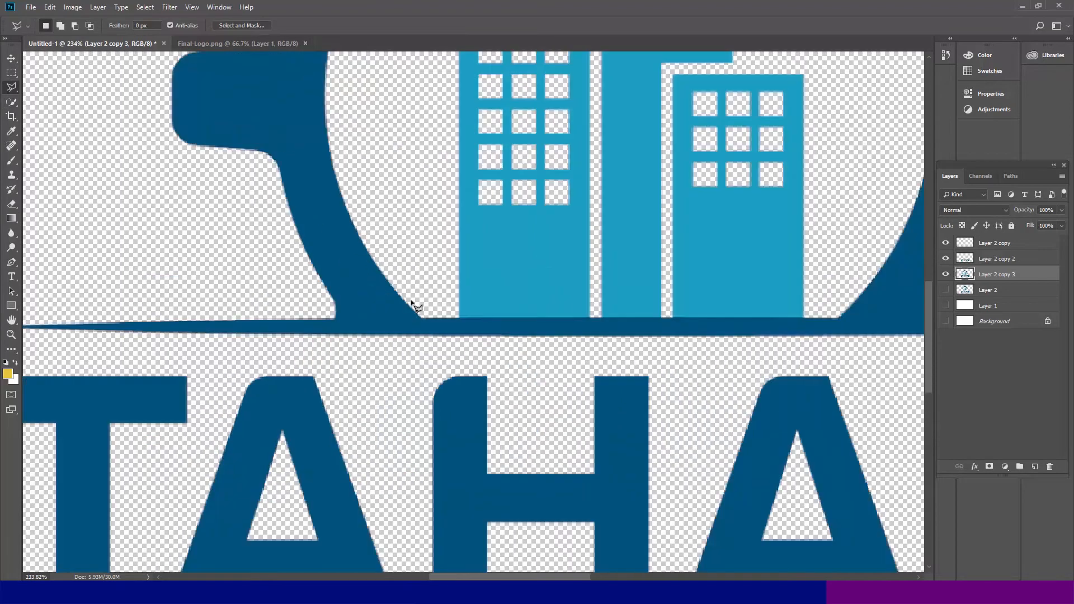
{"action": "left_click", "coordinate": [330, 318]}
{"action": "left_click", "coordinate": [232, 243]}
{"action": "left_click_drag", "start_coordinate": [99, 150], "coordinate": [134, 439]}
{"action": "left_click", "coordinate": [120, 211]}
{"action": "key", "text": "BackSpace"}
{"action": "left_click", "coordinate": [108, 342]}
{"action": "left_click", "coordinate": [168, 129]}
{"action": "left_click_drag", "start_coordinate": [279, 84], "coordinate": [162, 484]}
{"action": "left_click", "coordinate": [336, 327]}
{"action": "left_click", "coordinate": [551, 266]}
{"action": "left_click_drag", "start_coordinate": [770, 291], "coordinate": [362, 69]}
{"action": "left_click", "coordinate": [653, 132]}
{"action": "left_click_drag", "start_coordinate": [727, 525], "coordinate": [727, 178]}
{"action": "left_click", "coordinate": [773, 248]}
{"action": "left_click", "coordinate": [632, 341]}
{"action": "left_click", "coordinate": [522, 388]}
{"action": "left_click", "coordinate": [435, 436]}
{"action": "left_click", "coordinate": [344, 435]}
{"action": "left_click", "coordinate": [338, 402]}
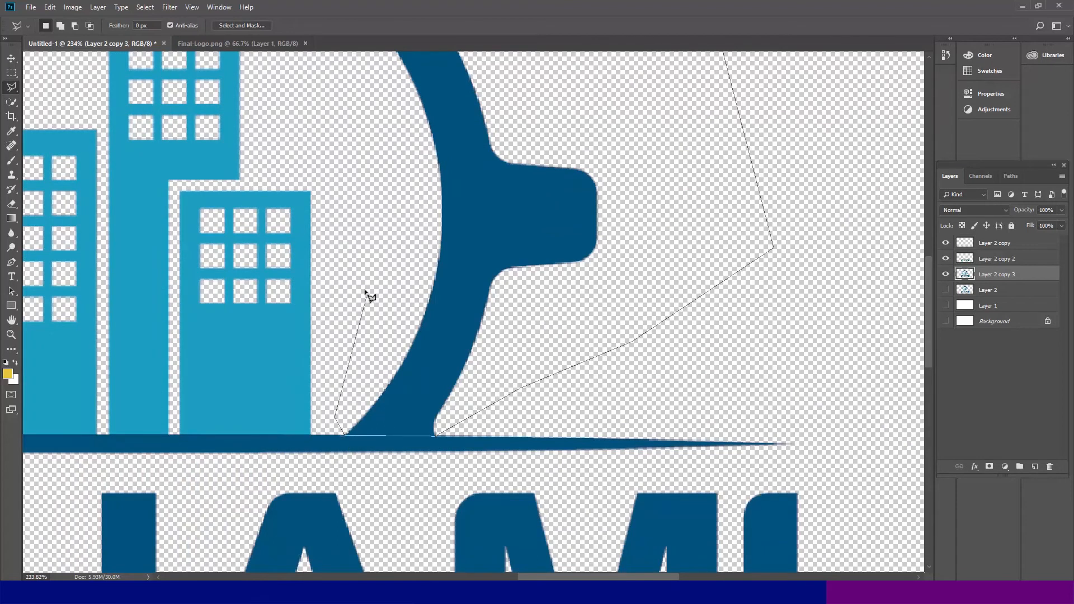
{"action": "left_click", "coordinate": [363, 286]}
{"action": "left_click_drag", "start_coordinate": [314, 148], "coordinate": [458, 469]}
{"action": "left_click", "coordinate": [450, 296]}
{"action": "left_click", "coordinate": [308, 257]}
{"action": "left_click_drag", "start_coordinate": [71, 352], "coordinate": [167, 247]}
{"action": "key", "text": "ctrl+0"}
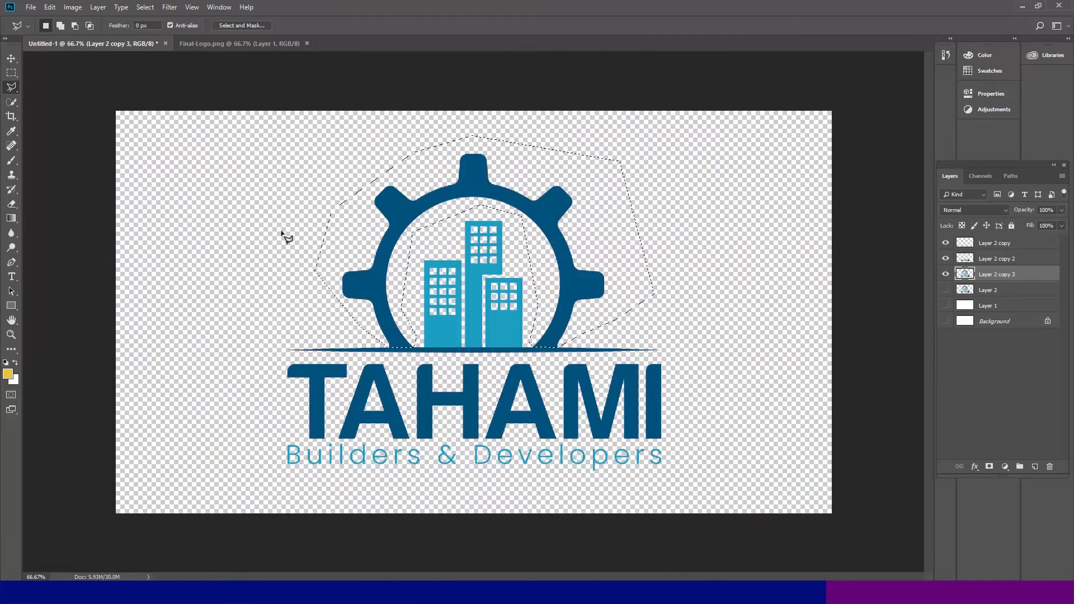
{"action": "key", "text": "Return"}
{"action": "key", "text": "m"}
{"action": "key", "text": "ctrl+d"}
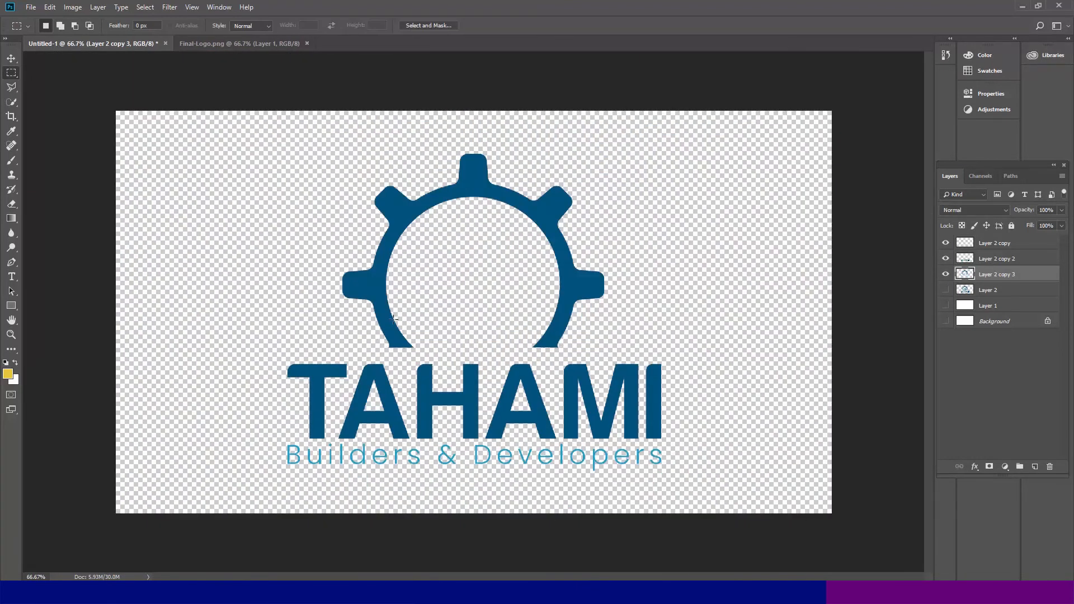
- Make a fourth duplicate of the full logo layer and hide the original
{"action": "left_click", "coordinate": [995, 295]}
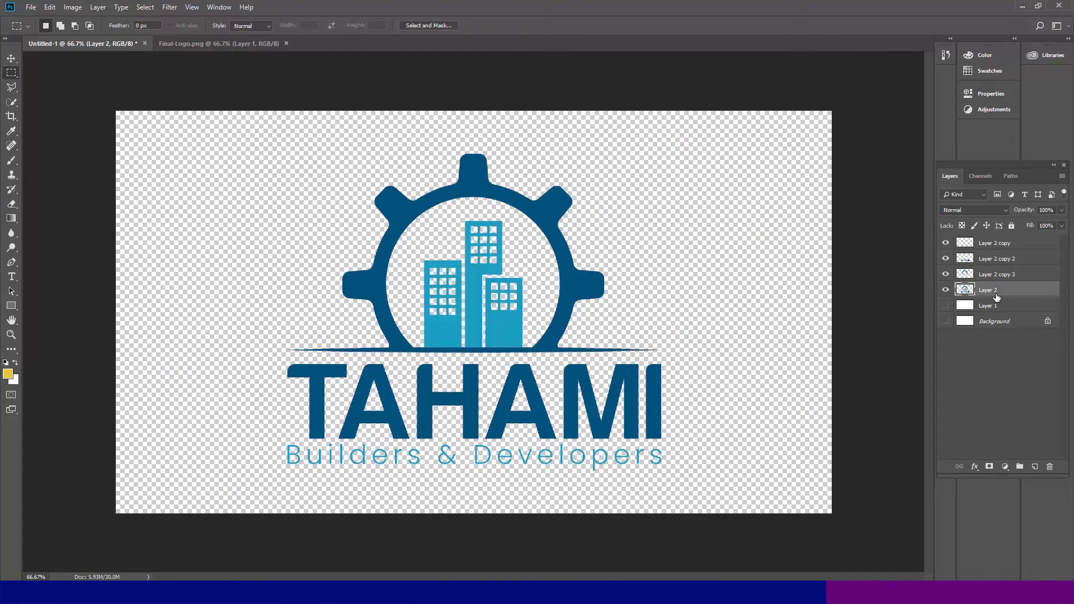
{"action": "key", "text": "ctrl+j"}
{"action": "left_click", "coordinate": [946, 306]}
- Outline the tapered horizontal line beneath the gear with the Polygonal Lasso and delete everything outside it on the new copy
{"action": "left_click_drag", "start_coordinate": [377, 190], "coordinate": [661, 427]}
{"action": "key", "text": "ctrl+d"}
{"action": "scroll", "coordinate": [369, 481], "scroll_direction": "up", "scroll_amount": 7}
{"action": "left_click_drag", "start_coordinate": [486, 192], "coordinate": [470, 210]}
{"action": "left_click", "coordinate": [14, 87]}
{"action": "scroll", "coordinate": [212, 195], "scroll_direction": "up", "scroll_amount": 7}
{"action": "left_click", "coordinate": [55, 232]}
{"action": "left_click", "coordinate": [101, 183]}
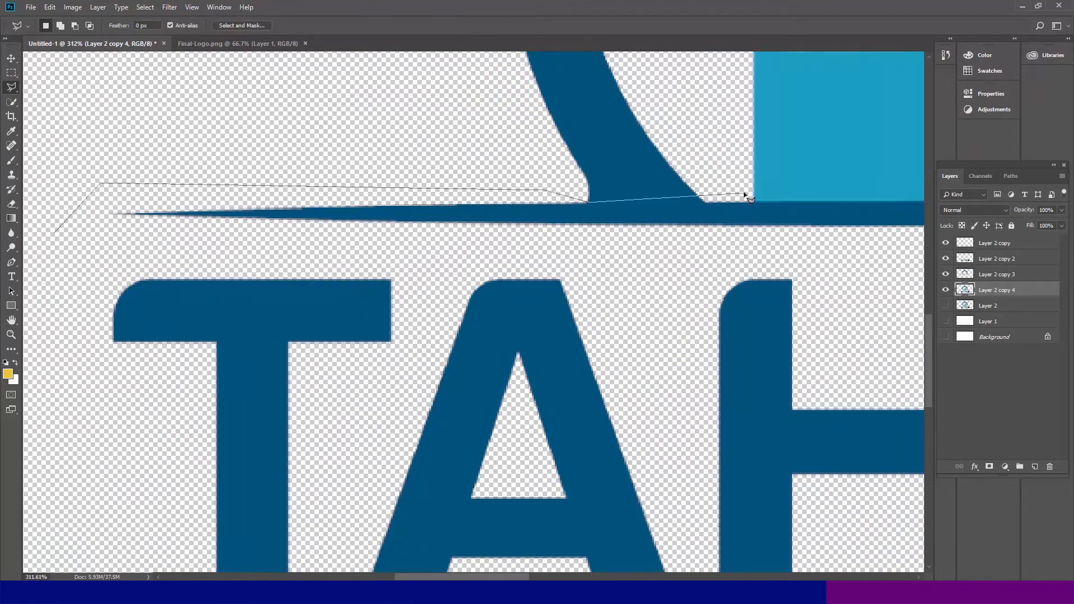
{"action": "left_click", "coordinate": [703, 203]}
{"action": "left_click_drag", "start_coordinate": [785, 186], "coordinate": [241, 228]}
{"action": "left_click", "coordinate": [646, 195]}
{"action": "left_click", "coordinate": [716, 247]}
{"action": "left_click_drag", "start_coordinate": [779, 247], "coordinate": [561, 251]}
{"action": "key", "text": "BackSpace"}
{"action": "key", "text": "BackSpace"}
{"action": "left_click", "coordinate": [690, 251]}
{"action": "left_click", "coordinate": [749, 201]}
{"action": "left_click_drag", "start_coordinate": [783, 203], "coordinate": [426, 140]}
{"action": "left_click", "coordinate": [793, 149]}
{"action": "left_click", "coordinate": [797, 211]}
{"action": "left_click_drag", "start_coordinate": [216, 249], "coordinate": [743, 225]}
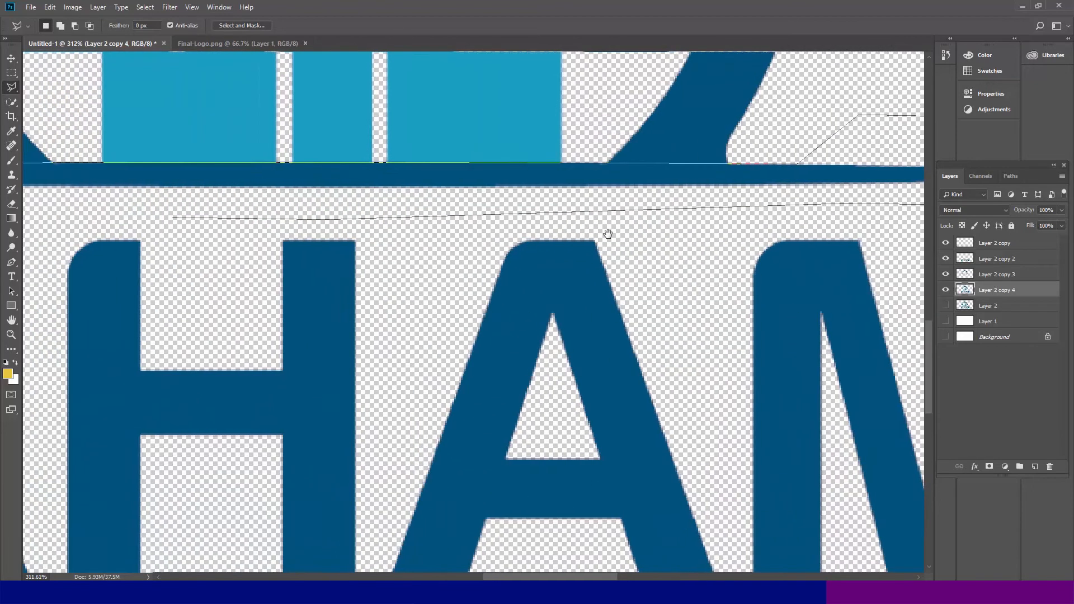
{"action": "left_click_drag", "start_coordinate": [326, 220], "coordinate": [781, 239]}
{"action": "left_click_drag", "start_coordinate": [241, 230], "coordinate": [696, 247]}
{"action": "left_click", "coordinate": [285, 245]}
{"action": "key", "text": "ctrl+shift+i"}
{"action": "key", "text": "Delete"}
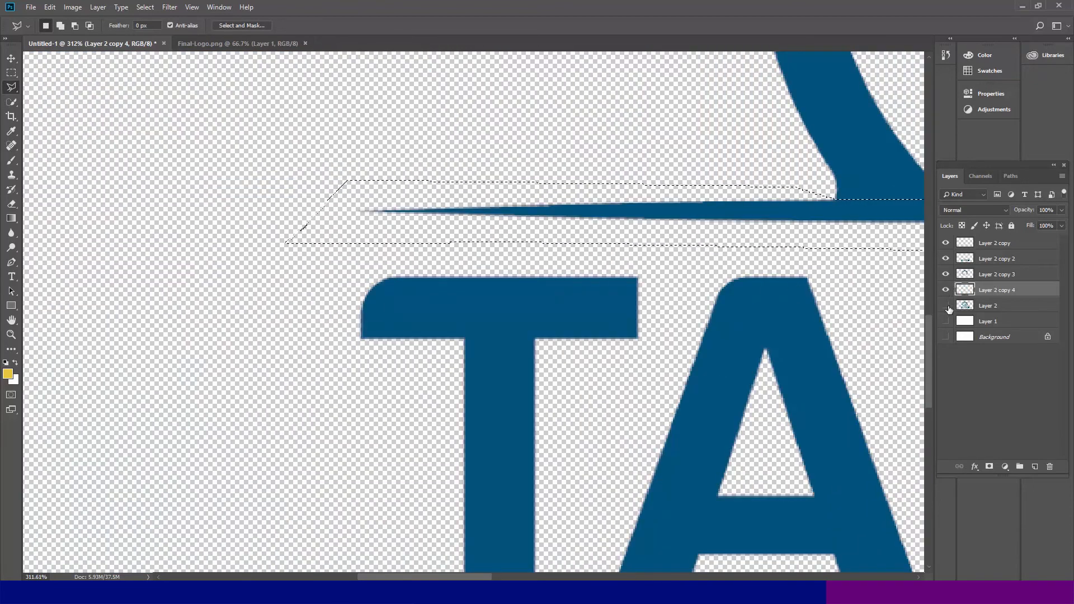
{"action": "key", "text": "ctrl+minus"}
{"action": "key", "text": "ctrl+minus"}
{"action": "key", "text": "ctrl+minus"}
{"action": "key", "text": "ctrl+minus"}
{"action": "key", "text": "ctrl+shift+i"}
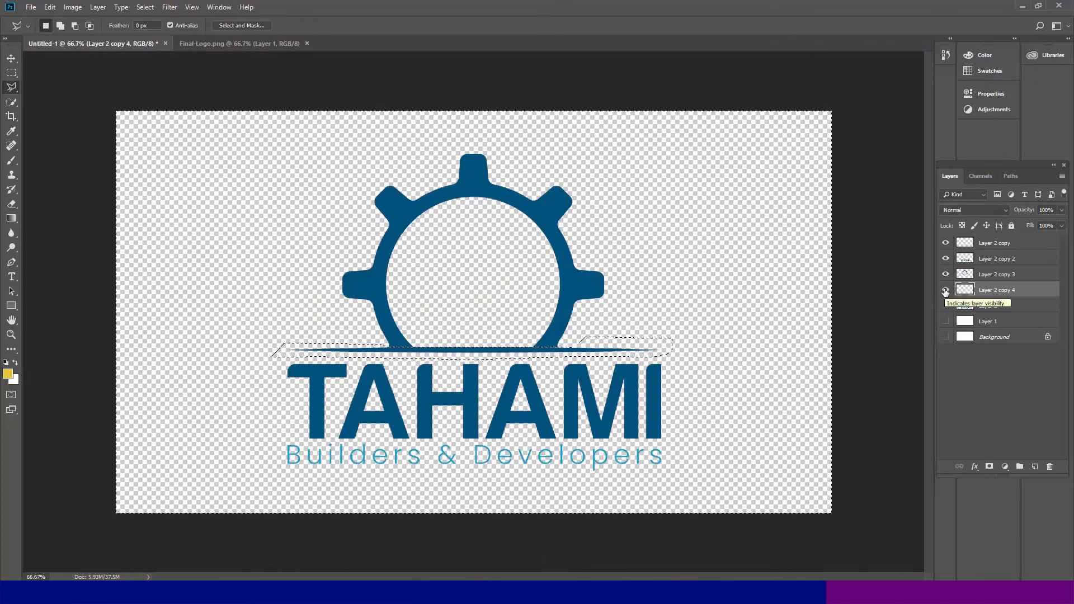
{"action": "key", "text": "ctrl+x"}
{"action": "key", "text": "ctrl+v"}
{"action": "key", "text": "v"}
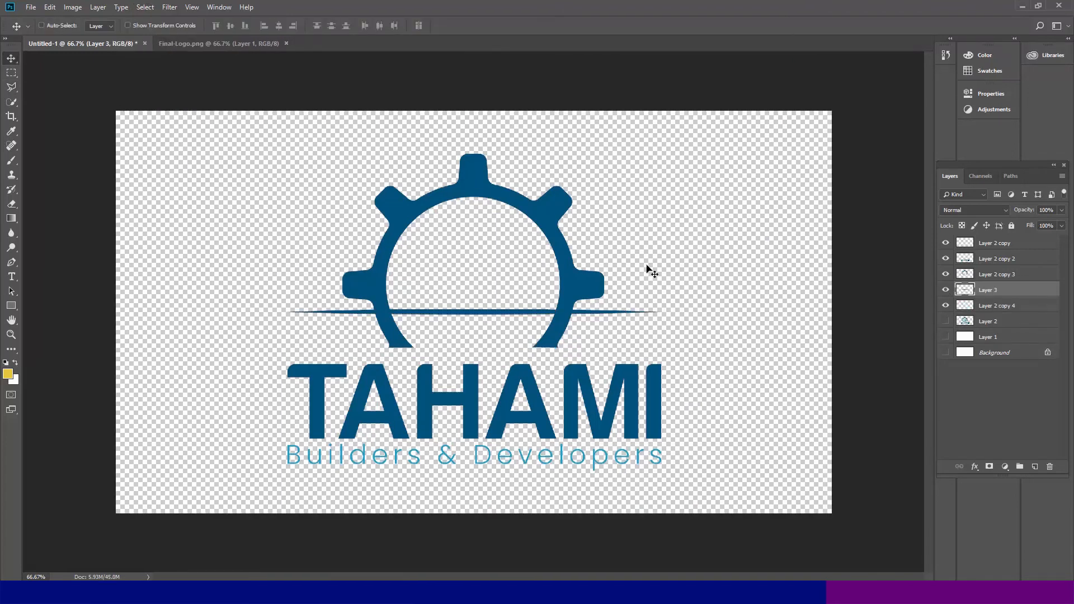
{"action": "key", "text": "ctrl+alt+z"}
{"action": "key", "text": "ctrl+alt+z"}
{"action": "left_click", "coordinate": [233, 591]}
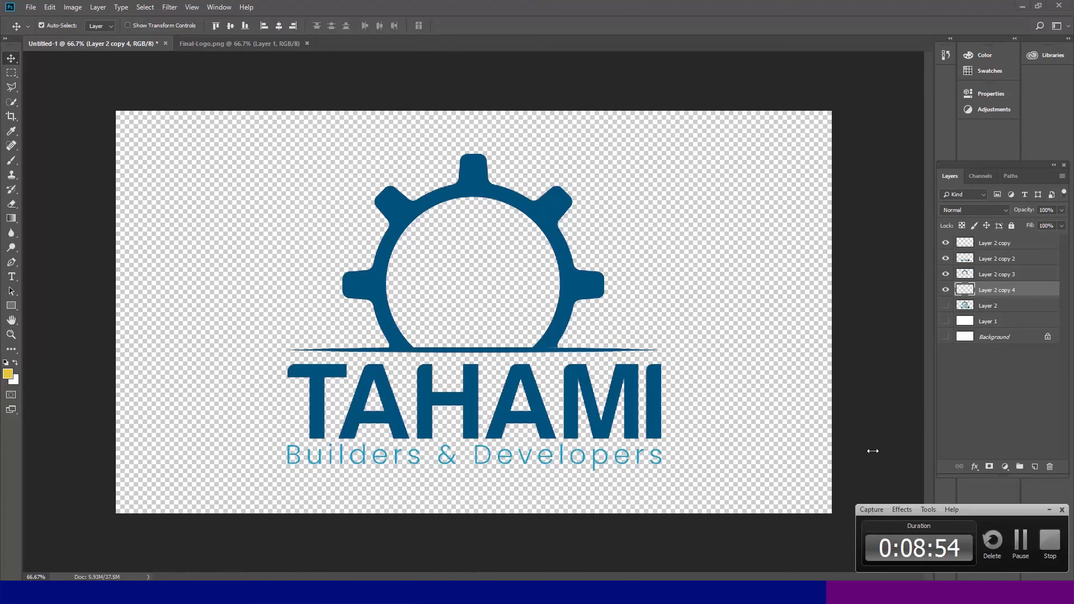
{"action": "left_click", "coordinate": [1049, 510]}
{"action": "key", "text": "ctrl+x"}
{"action": "key", "text": "ctrl+z"}
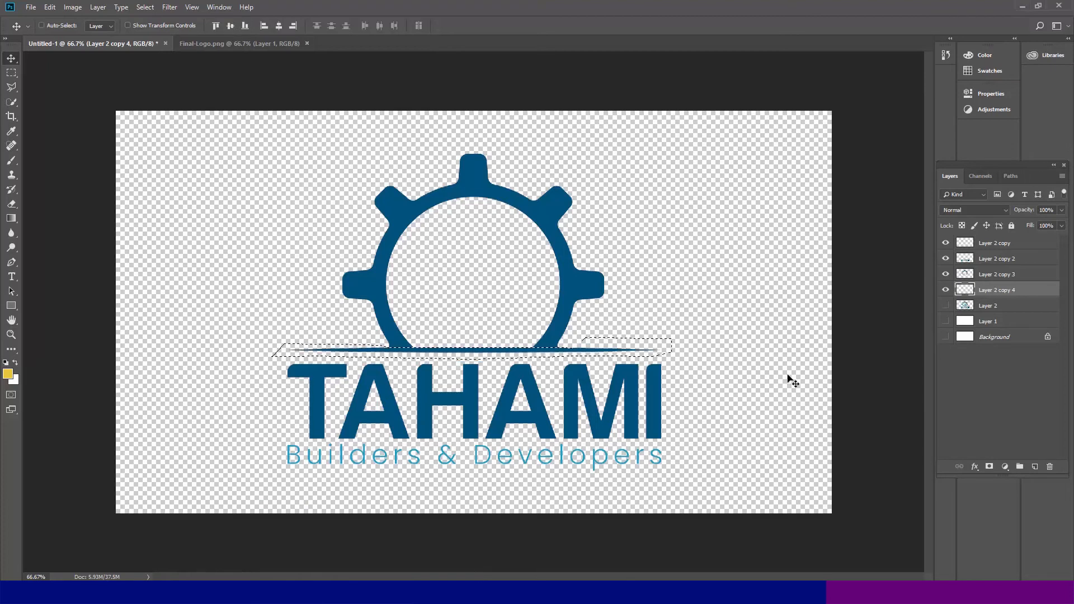
- Clear the selection, make a fifth duplicate of the full logo layer, and hide the original
{"action": "left_click", "coordinate": [11, 72]}
{"action": "left_click", "coordinate": [439, 260]}
{"action": "left_click", "coordinate": [944, 307]}
{"action": "left_click", "coordinate": [945, 307]}
{"action": "left_click", "coordinate": [944, 307]}
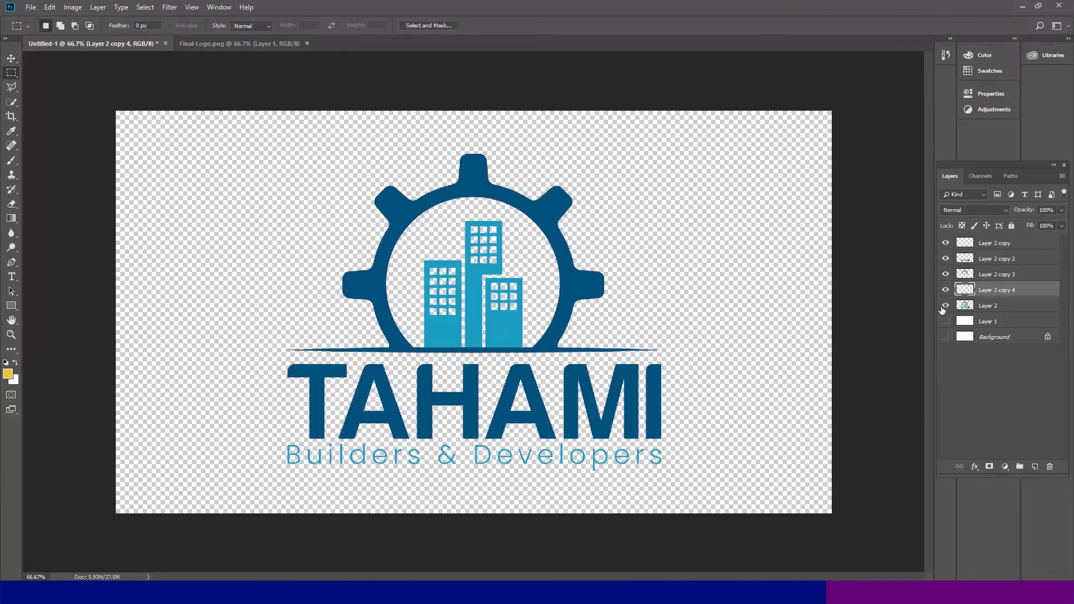
{"action": "left_click", "coordinate": [990, 308]}
{"action": "key", "text": "ctrl+j"}
{"action": "left_click", "coordinate": [945, 321]}
- Outline the right-hand building with the Polygonal Lasso, delete everything outside it on the new copy, and deselect
{"action": "left_click_drag", "start_coordinate": [429, 235], "coordinate": [721, 406]}
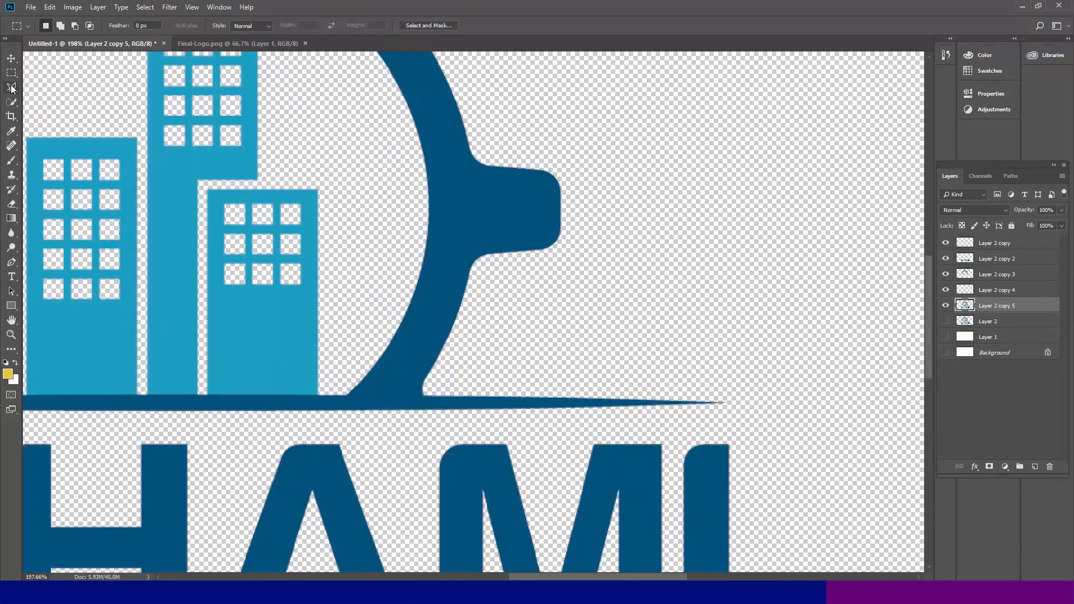
{"action": "left_click", "coordinate": [11, 87]}
{"action": "left_click_drag", "start_coordinate": [83, 131], "coordinate": [670, 483]}
{"action": "left_click", "coordinate": [216, 433]}
{"action": "left_click", "coordinate": [405, 425]}
{"action": "left_click", "coordinate": [386, 444]}
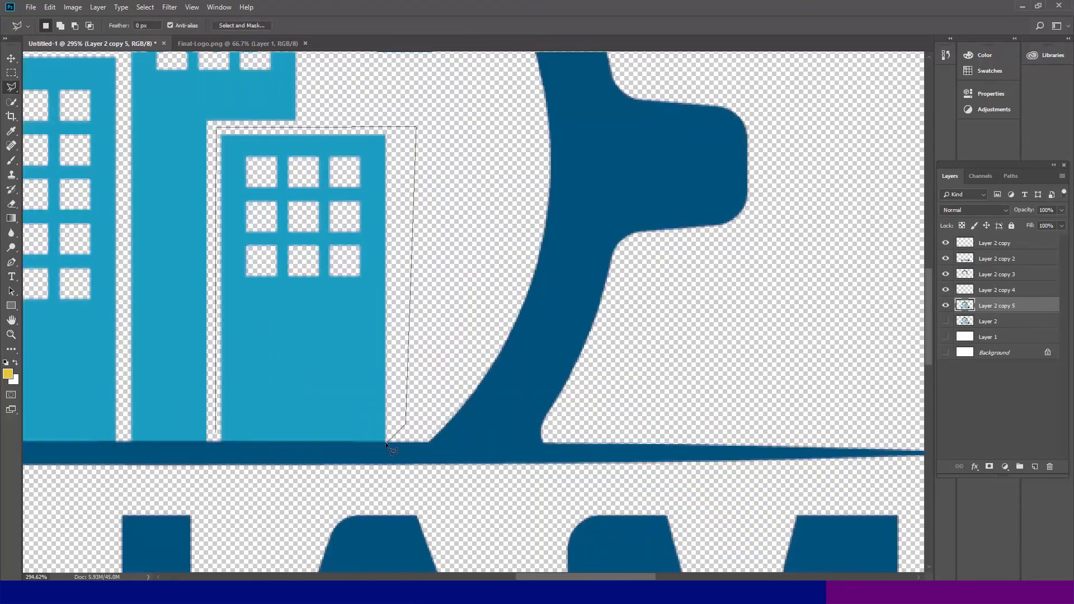
{"action": "left_click", "coordinate": [219, 442]}
{"action": "left_click", "coordinate": [215, 436]}
{"action": "key", "text": "ctrl+shift+i"}
{"action": "key", "text": "Delete"}
{"action": "key", "text": "ctrl+d"}
{"action": "key", "text": "m"}
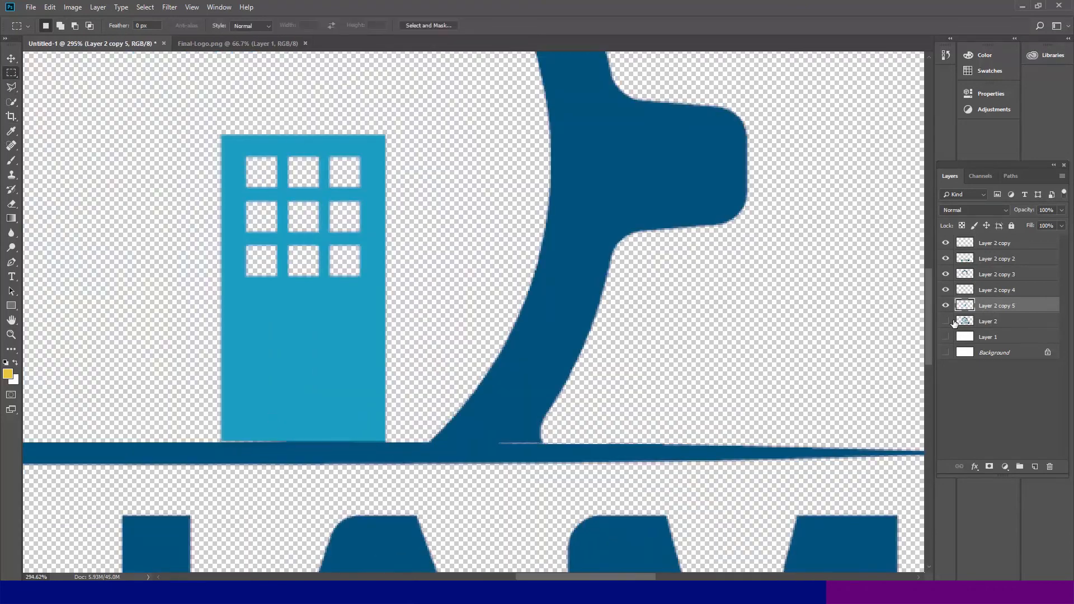
- Make a sixth duplicate of the full logo layer, leaving the duplicate visible and the original hidden
{"action": "left_click", "coordinate": [945, 321]}
{"action": "left_click", "coordinate": [982, 324]}
{"action": "key", "text": "ctrl+1"}
{"action": "key", "text": "ctrl+j"}
{"action": "left_click", "coordinate": [945, 336]}
- Outline the tall middle building with the Polygonal Lasso, delete everything outside it on the new copy, and deselect
{"action": "mouse_move", "coordinate": [317, 154]}
{"action": "left_mouse_down"}
{"action": "mouse_move", "coordinate": [453, 326]}
{"action": "mouse_move", "coordinate": [553, 417]}
{"action": "left_mouse_up"}
{"action": "key", "text": "l"}
{"action": "left_click_drag", "start_coordinate": [312, 188], "coordinate": [630, 408]}
{"action": "left_click", "coordinate": [257, 203]}
{"action": "left_click", "coordinate": [437, 197]}
{"action": "left_click_drag", "start_coordinate": [427, 125], "coordinate": [443, 480]}
{"action": "left_click", "coordinate": [439, 235]}
{"action": "left_click", "coordinate": [365, 156]}
{"action": "left_click", "coordinate": [170, 160]}
{"action": "left_click", "coordinate": [142, 175]}
{"action": "left_click_drag", "start_coordinate": [150, 525], "coordinate": [215, 58]}
{"action": "left_click_drag", "start_coordinate": [218, 426], "coordinate": [257, 178]}
{"action": "left_click", "coordinate": [250, 289]}
{"action": "left_click", "coordinate": [379, 291]}
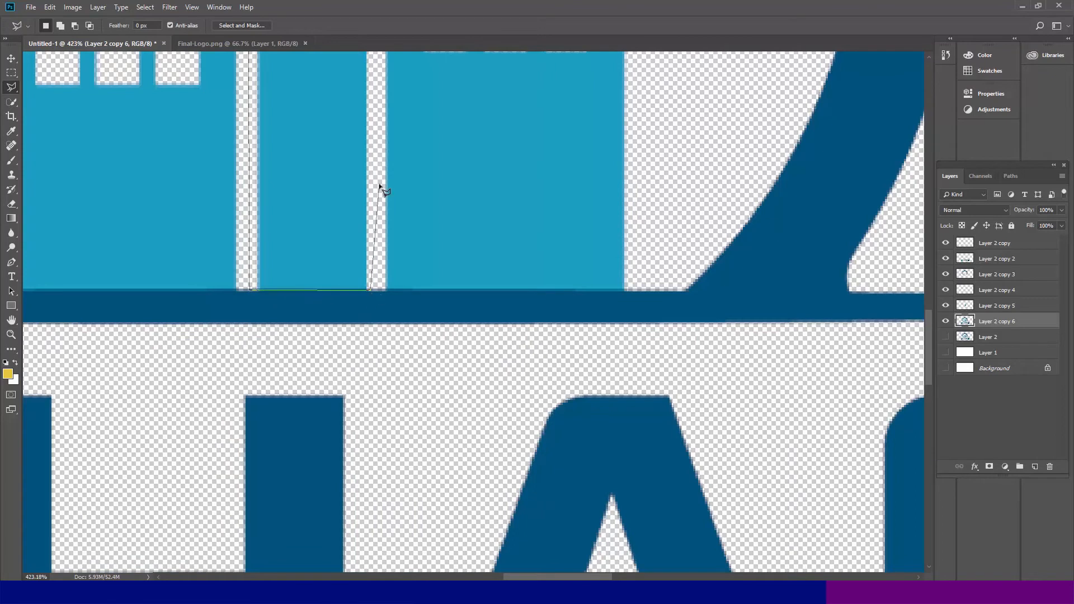
{"action": "left_click_drag", "start_coordinate": [388, 114], "coordinate": [364, 399]}
{"action": "left_click", "coordinate": [354, 127]}
{"action": "key", "text": "ctrl+shift+i"}
{"action": "key", "text": "Delete"}
{"action": "key", "text": "ctrl+d"}
{"action": "key", "text": "ctrl+minus"}
{"action": "key", "text": "ctrl+minus"}
- Duplicate the full logo layer once more, outline the left-hand building on the copy, delete everything outside it, and deselect
{"action": "left_click", "coordinate": [987, 336]}
{"action": "key", "text": "ctrl+j"}
{"action": "scroll", "coordinate": [162, 240], "scroll_direction": "down", "scroll_amount": 3}
{"action": "left_click", "coordinate": [304, 328]}
{"action": "left_click", "coordinate": [307, 125]}
{"action": "left_click", "coordinate": [426, 129]}
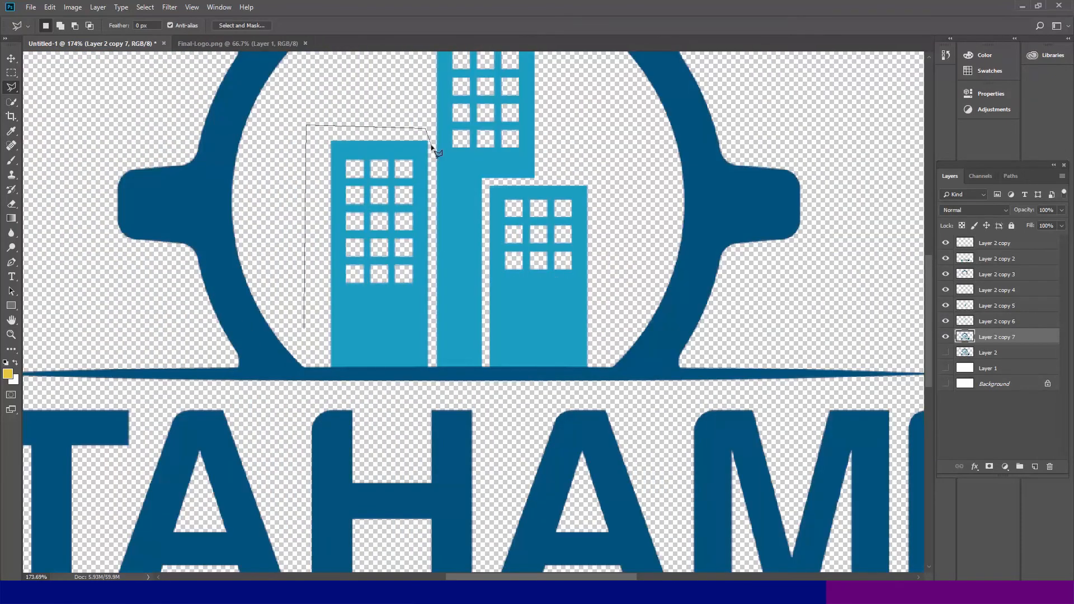
{"action": "left_click", "coordinate": [430, 366]}
{"action": "double_click", "coordinate": [316, 366]}
{"action": "key", "text": "ctrl+shift+i"}
{"action": "key", "text": "Delete"}
{"action": "key", "text": "ctrl+d"}
{"action": "key", "text": "m"}
{"action": "key", "text": "ctrl+minus"}
{"action": "key", "text": "ctrl+minus"}
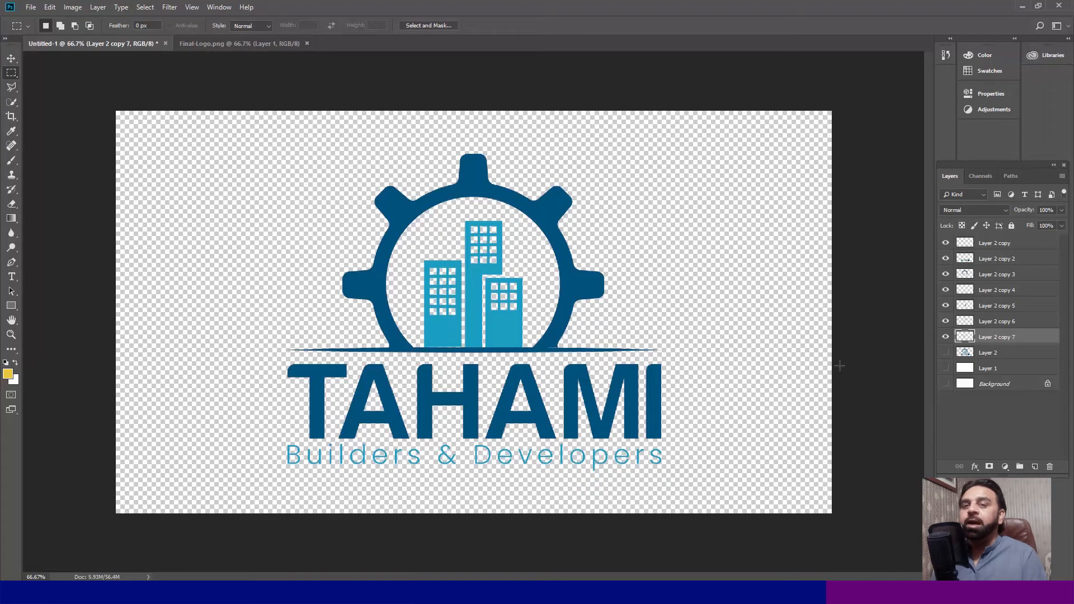
- Hide all seven logo part layers and show only the full logo layer
{"action": "left_click_drag", "start_coordinate": [947, 340], "coordinate": [946, 242]}
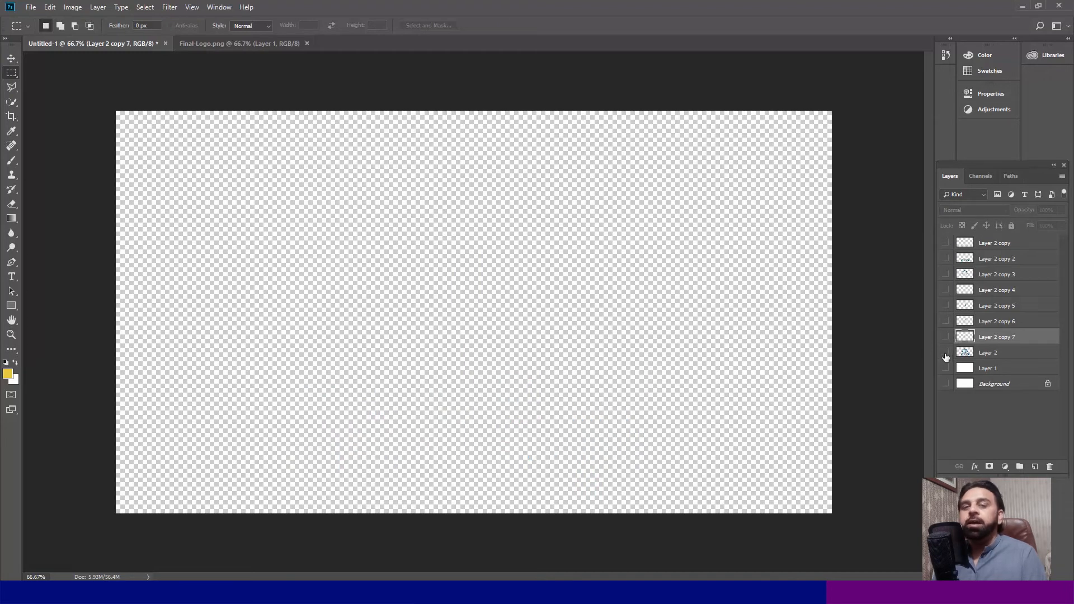
{"action": "left_click", "coordinate": [945, 354]}
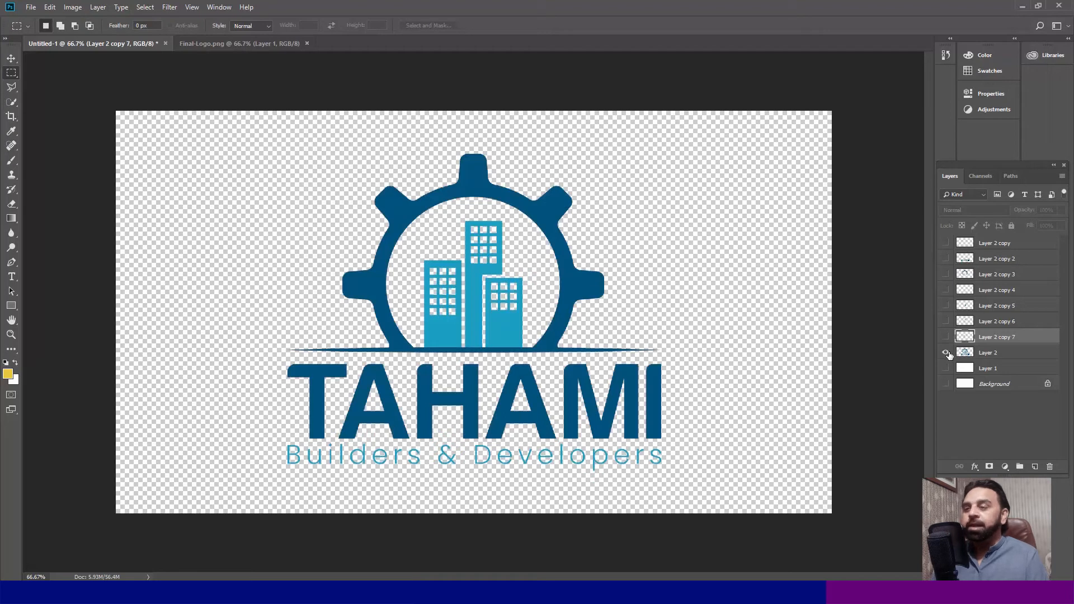
- Start saving under a new name and create and open a folder named png inside TAHAMI LOGO ANIMATE
{"action": "key", "text": "ctrl+shift+s"}
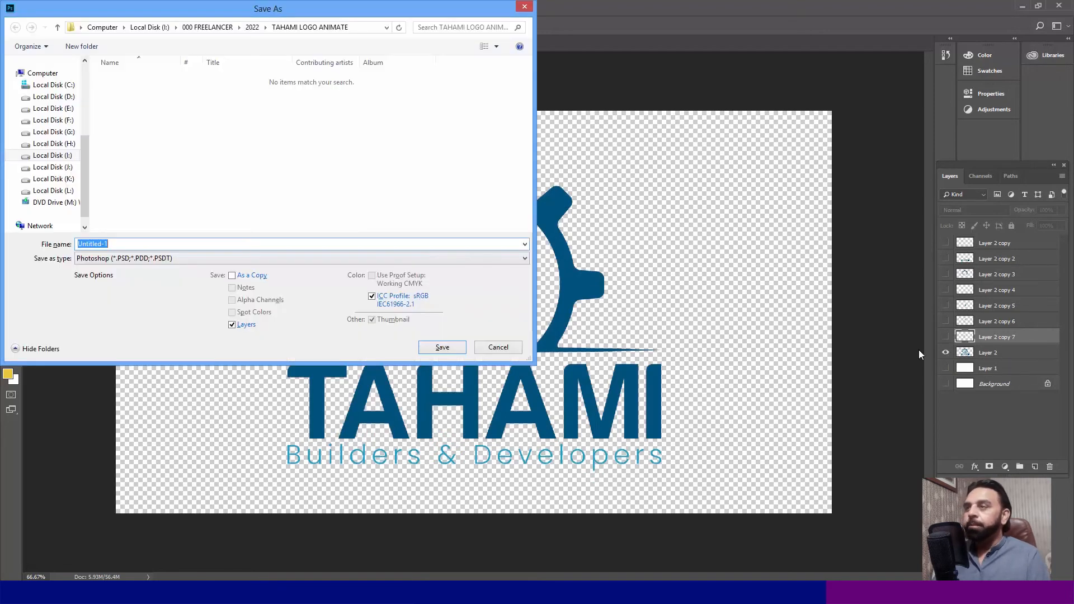
{"action": "left_click", "coordinate": [82, 46]}
{"action": "type", "text": "png"}
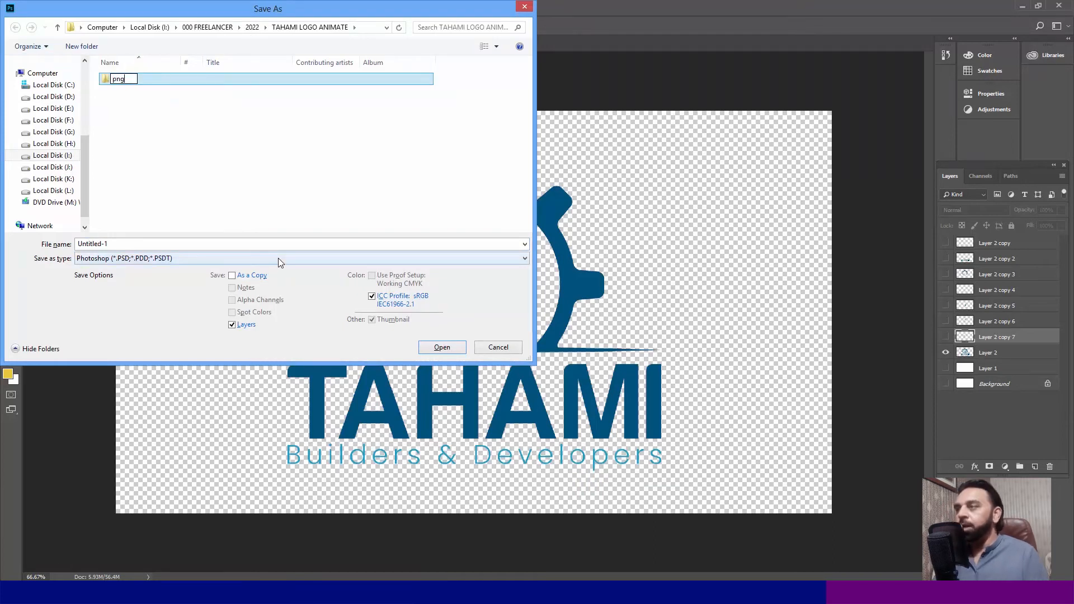
{"action": "key", "text": "Return"}
{"action": "key", "text": "Return"}
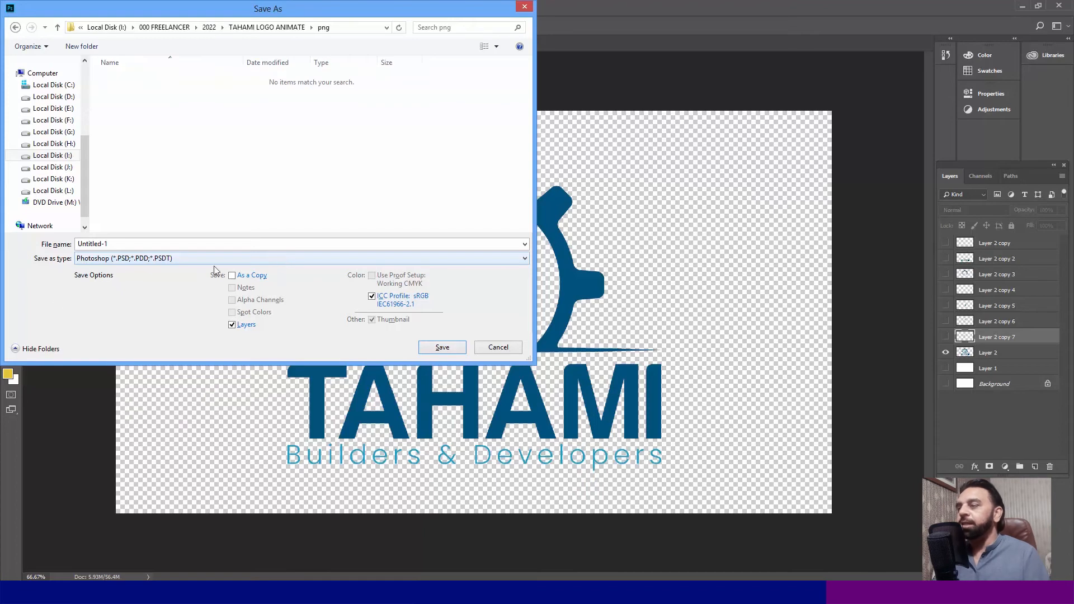
- Save the full logo as A1 in PNG format in the png folder
{"action": "double_click", "coordinate": [131, 243]}
{"action": "type", "text": "A1"}
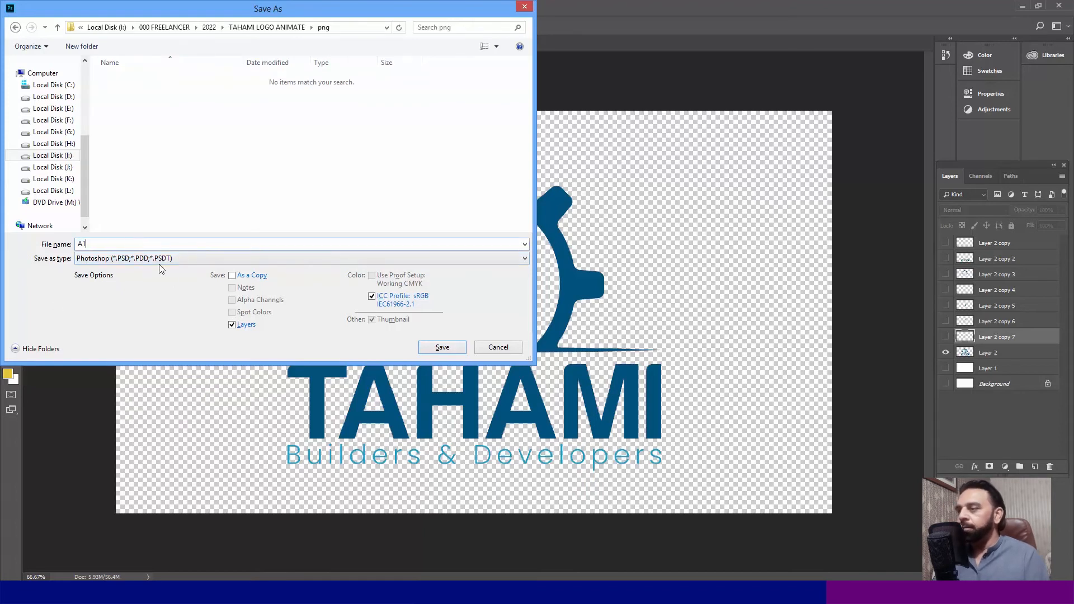
{"action": "left_click", "coordinate": [160, 258]}
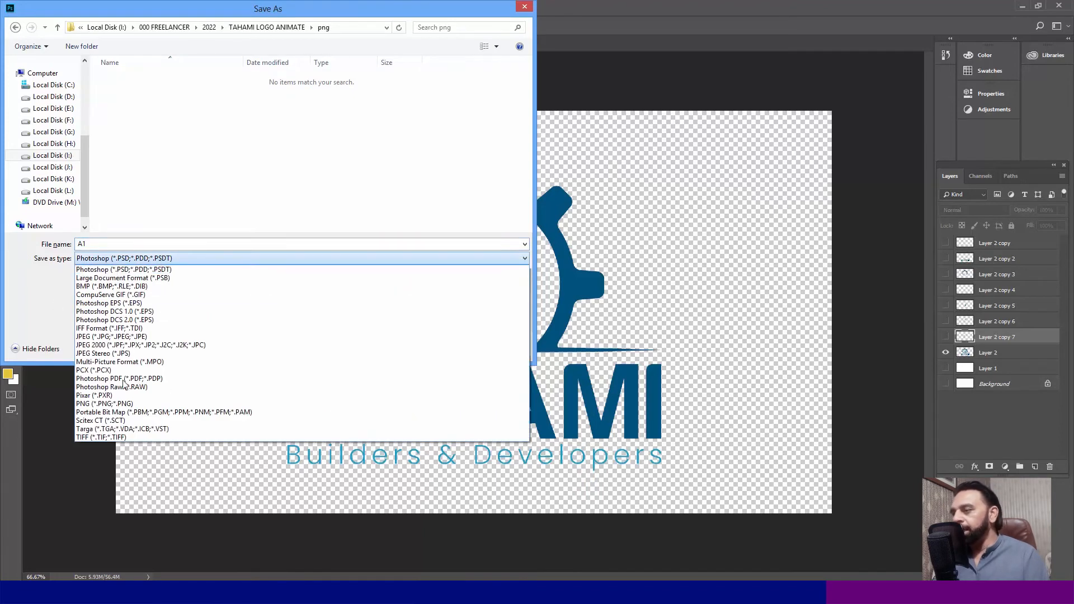
{"action": "left_click", "coordinate": [118, 404]}
{"action": "left_click", "coordinate": [439, 346]}
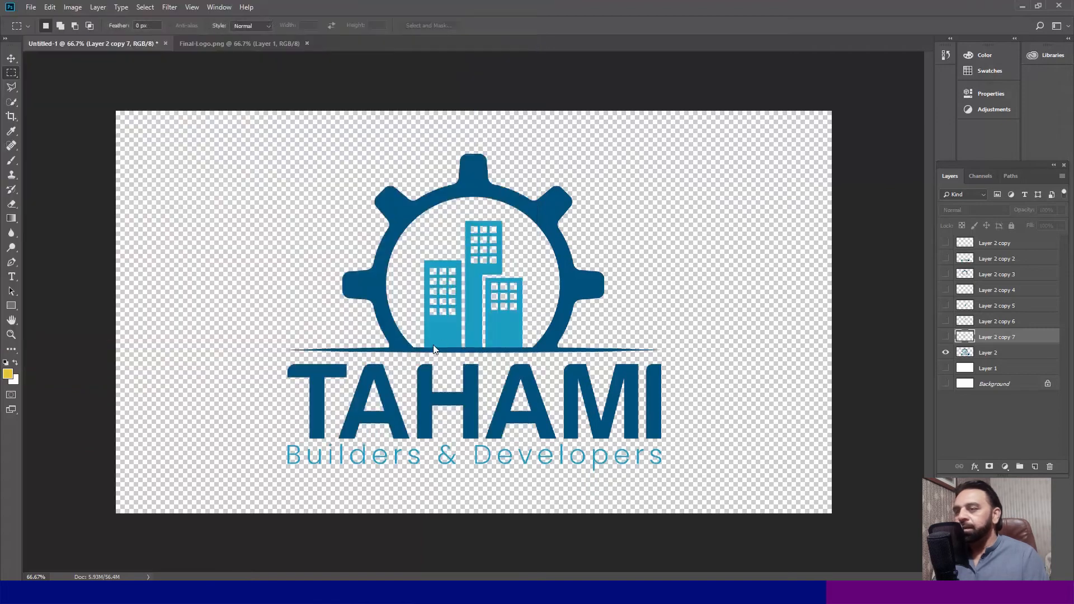
- Complete the A1 export, show only the gear layer, and save it as A2 in PNG format in the png folder
{"action": "left_click", "coordinate": [581, 177]}
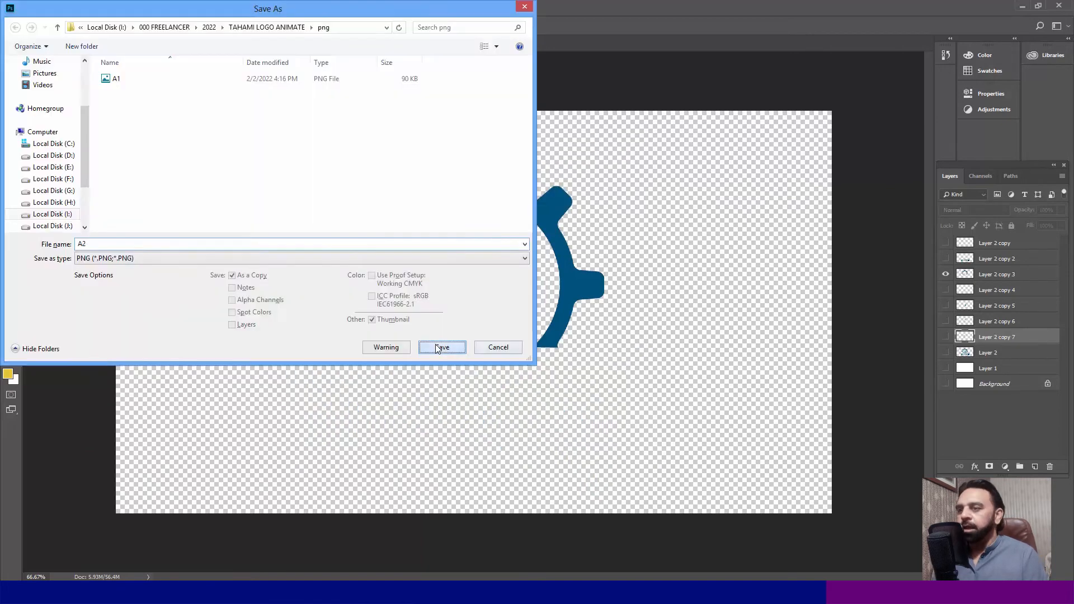
{"action": "left_click", "coordinate": [439, 347]}
{"action": "left_click", "coordinate": [598, 178]}
- Show only the thin horizontal line layer in place of the gear and save it as A3 in PNG format
{"action": "left_click", "coordinate": [945, 274]}
{"action": "left_click", "coordinate": [945, 290]}
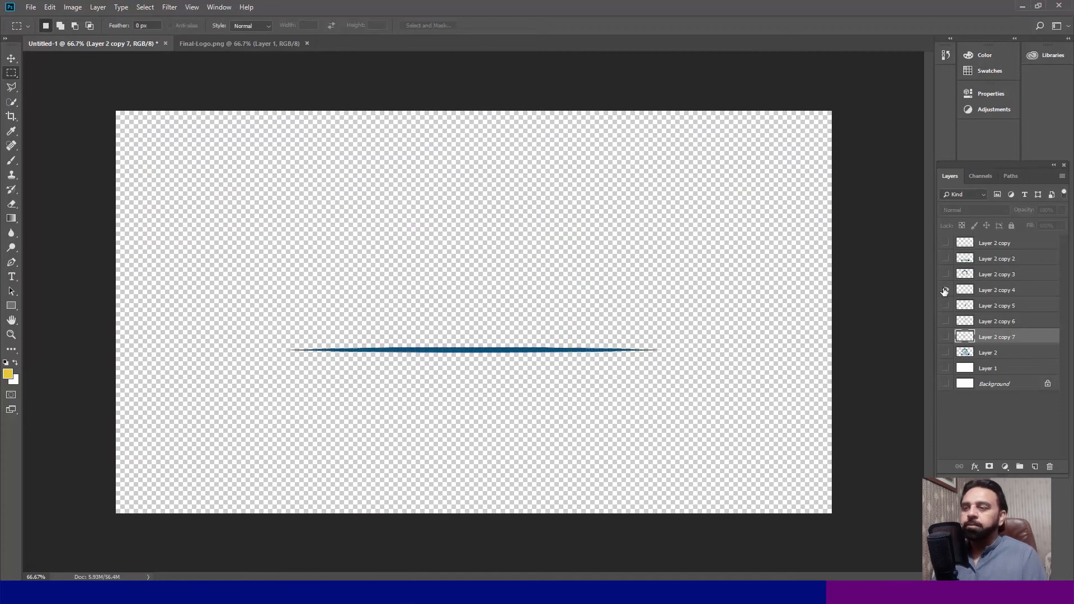
{"action": "key", "text": "ctrl+shift+s"}
{"action": "left_click", "coordinate": [144, 260]}
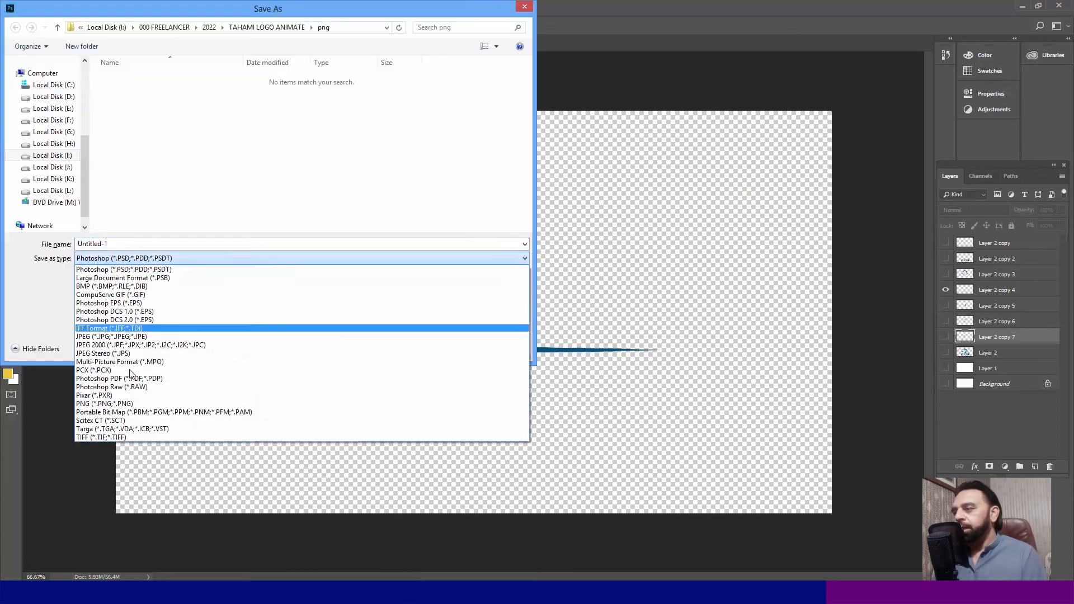
{"action": "left_click", "coordinate": [123, 404]}
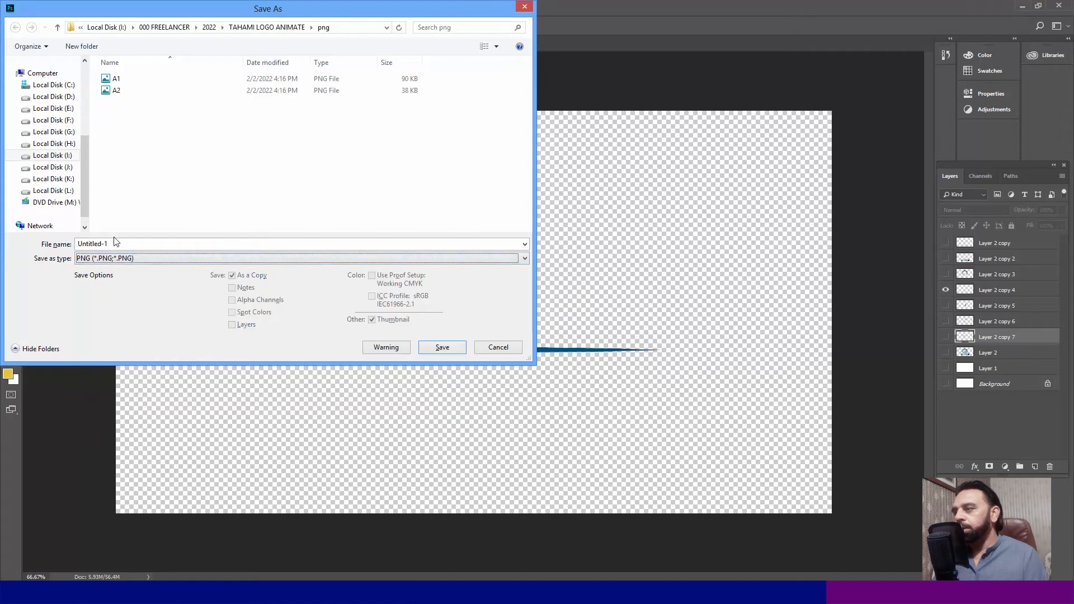
{"action": "left_click", "coordinate": [115, 243]}
{"action": "type", "text": "A3"}
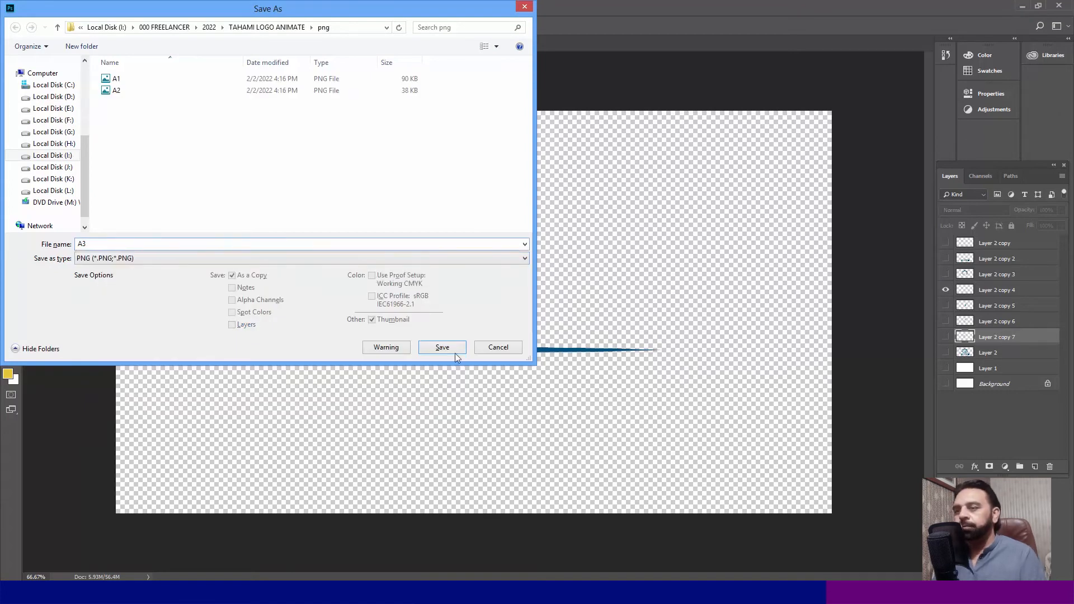
{"action": "left_click", "coordinate": [442, 347]}
{"action": "left_click", "coordinate": [601, 175]}
- Hide the horizontal line layer and show only the TAHAMI text layer
{"action": "left_click", "coordinate": [945, 289]}
{"action": "left_click", "coordinate": [945, 305]}
{"action": "left_click", "coordinate": [945, 305]}
{"action": "left_click", "coordinate": [945, 305]}
{"action": "left_click", "coordinate": [946, 291]}
{"action": "left_click", "coordinate": [946, 291]}
{"action": "double_click", "coordinate": [946, 274]}
{"action": "left_click", "coordinate": [946, 260]}
{"action": "left_click", "coordinate": [945, 305]}
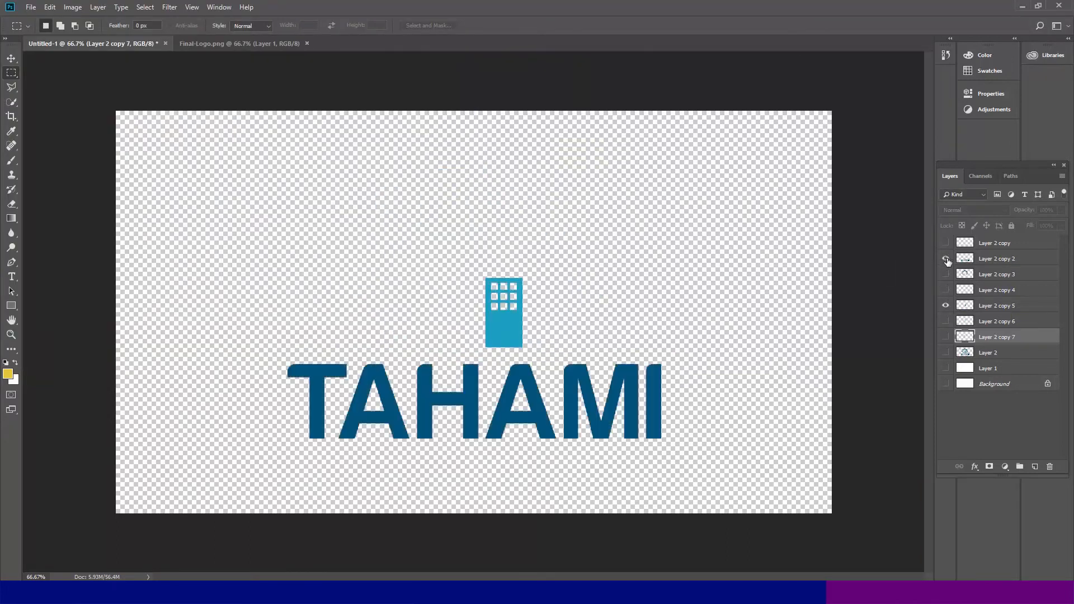
- Save the TAHAMI text as a4 in PNG format in the png folder
{"action": "key", "text": "ctrl+shift+s"}
{"action": "left_click", "coordinate": [224, 259]}
{"action": "left_click", "coordinate": [205, 421]}
{"action": "double_click", "coordinate": [112, 243]}
{"action": "type", "text": "A4"}
{"action": "left_click", "coordinate": [428, 347]}
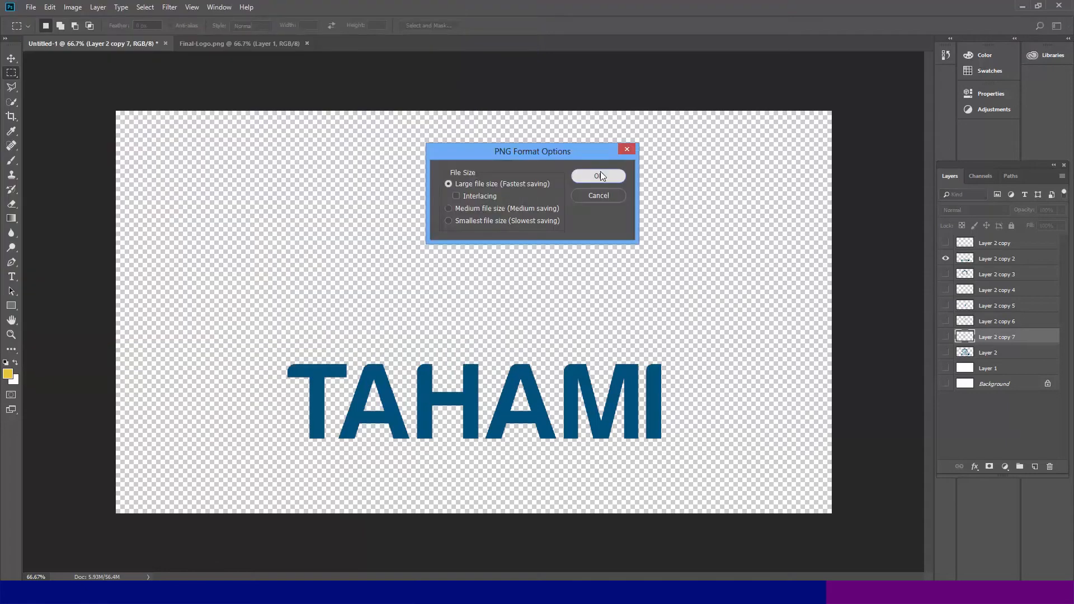
{"action": "left_click", "coordinate": [601, 175]}
- Show only the Builders & Developers text layer in place of TAHAMI and save it as a5 in PNG format
{"action": "left_click", "coordinate": [945, 258]}
{"action": "left_click", "coordinate": [945, 243]}
{"action": "key", "text": "ctrl+shift+s"}
{"action": "left_click", "coordinate": [224, 259]}
{"action": "left_click", "coordinate": [206, 421]}
{"action": "double_click", "coordinate": [113, 242]}
{"action": "type", "text": "a"}
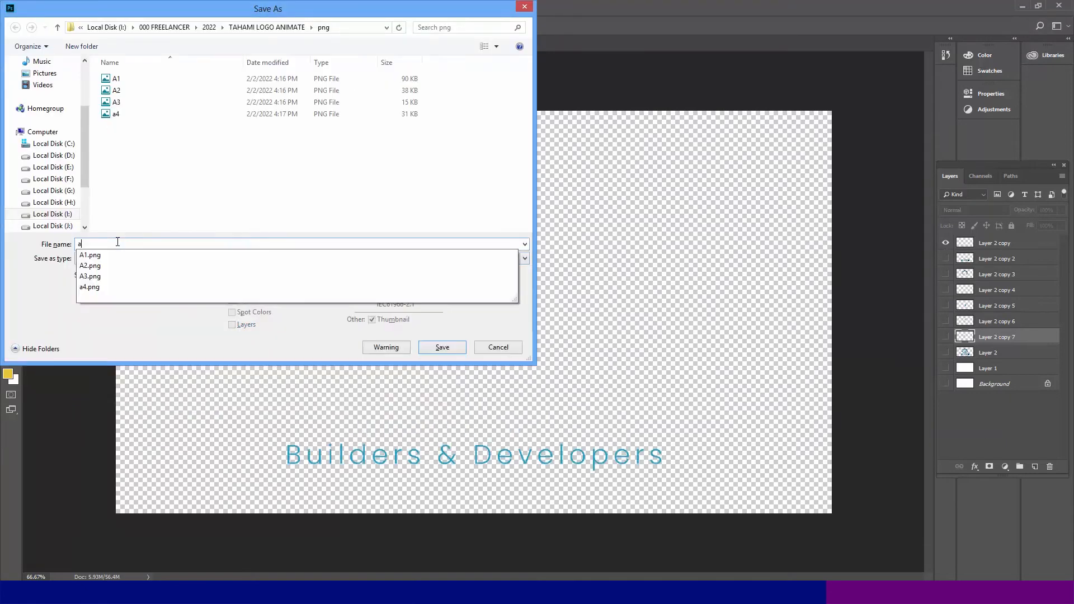
{"action": "type", "text": "5"}
{"action": "left_click", "coordinate": [429, 346]}
{"action": "left_click", "coordinate": [601, 175]}
- Hide the Builders & Developers text layer and show only the right-hand building layer
{"action": "left_click", "coordinate": [945, 243]}
{"action": "left_click", "coordinate": [945, 259]}
{"action": "left_click", "coordinate": [945, 259]}
{"action": "left_click", "coordinate": [945, 274]}
{"action": "left_click", "coordinate": [945, 274]}
{"action": "left_click", "coordinate": [946, 305]}
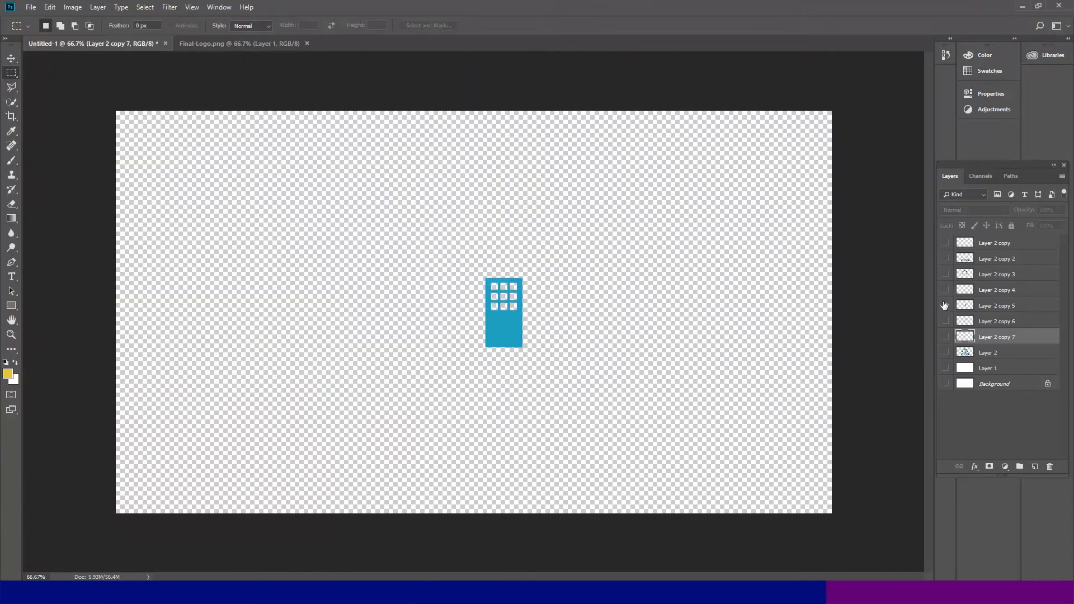
- Save the right-hand building as a6 in PNG format in the png folder
{"action": "key", "text": "ctrl+shift+s"}
{"action": "left_click", "coordinate": [223, 259]}
{"action": "left_click", "coordinate": [206, 414]}
{"action": "double_click", "coordinate": [115, 243]}
{"action": "type", "text": "a6"}
{"action": "left_click", "coordinate": [443, 348]}
{"action": "left_click", "coordinate": [601, 175]}
- Show only the middle building layer in place of the right-hand one and save it as a7 in PNG format
{"action": "left_click", "coordinate": [945, 306]}
{"action": "left_click", "coordinate": [945, 291]}
{"action": "left_click", "coordinate": [945, 291]}
{"action": "left_click", "coordinate": [945, 321]}
{"action": "key", "text": "ctrl+shift+s"}
{"action": "left_click", "coordinate": [224, 259]}
{"action": "left_click", "coordinate": [206, 414]}
{"action": "double_click", "coordinate": [120, 244]}
{"action": "type", "text": "a7"}
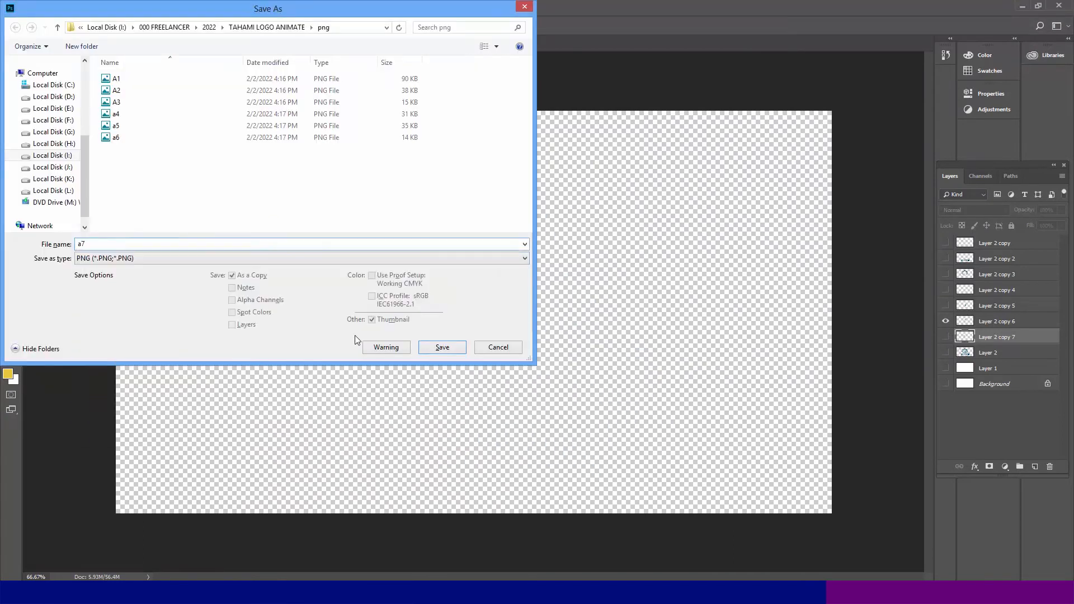
{"action": "left_click", "coordinate": [442, 347]}
{"action": "left_click", "coordinate": [601, 175]}
- Hide the middle building layer, check the other part layers, and show only the left-hand building layer
{"action": "left_click", "coordinate": [945, 321]}
{"action": "left_click", "coordinate": [945, 321]}
{"action": "left_click", "coordinate": [945, 306]}
{"action": "left_click", "coordinate": [945, 290]}
{"action": "left_click", "coordinate": [945, 290]}
{"action": "left_click", "coordinate": [945, 275]}
{"action": "left_click", "coordinate": [945, 275]}
{"action": "double_click", "coordinate": [945, 260]}
{"action": "double_click", "coordinate": [945, 244]}
{"action": "left_click", "coordinate": [945, 337]}
{"action": "left_click", "coordinate": [945, 322]}
{"action": "left_click", "coordinate": [945, 306]}
- Save the left-hand building as a8 in PNG format, then hide its layer and show the full logo layer again
{"action": "key", "text": "ctrl+shift+s"}
{"action": "left_click", "coordinate": [168, 259]}
{"action": "left_click", "coordinate": [104, 403]}
{"action": "double_click", "coordinate": [120, 244]}
{"action": "type", "text": "a8"}
{"action": "left_click", "coordinate": [438, 347]}
{"action": "left_click", "coordinate": [601, 175]}
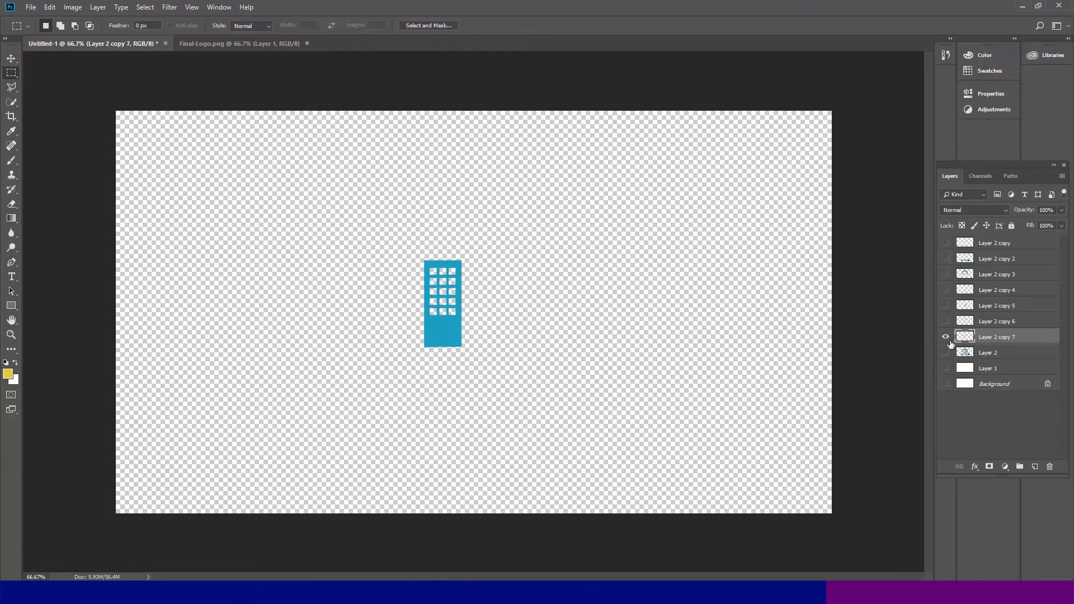
{"action": "left_click", "coordinate": [945, 337]}
{"action": "left_click", "coordinate": [945, 353]}
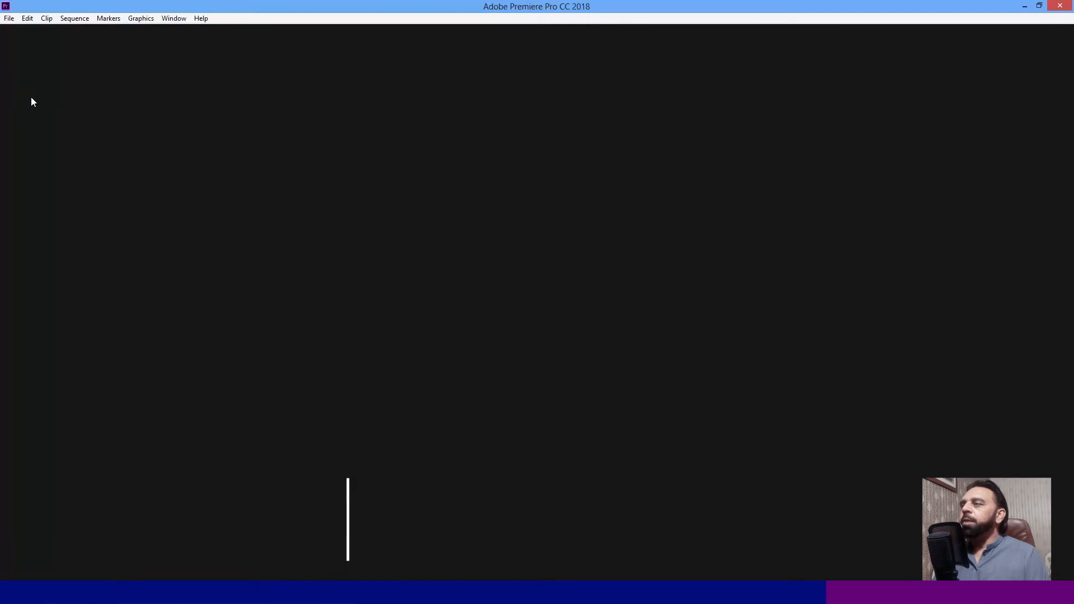
- Switch to Adobe Premiere Pro and start a new project named My Project with the HDV capture format
{"action": "left_click", "coordinate": [10, 19]}
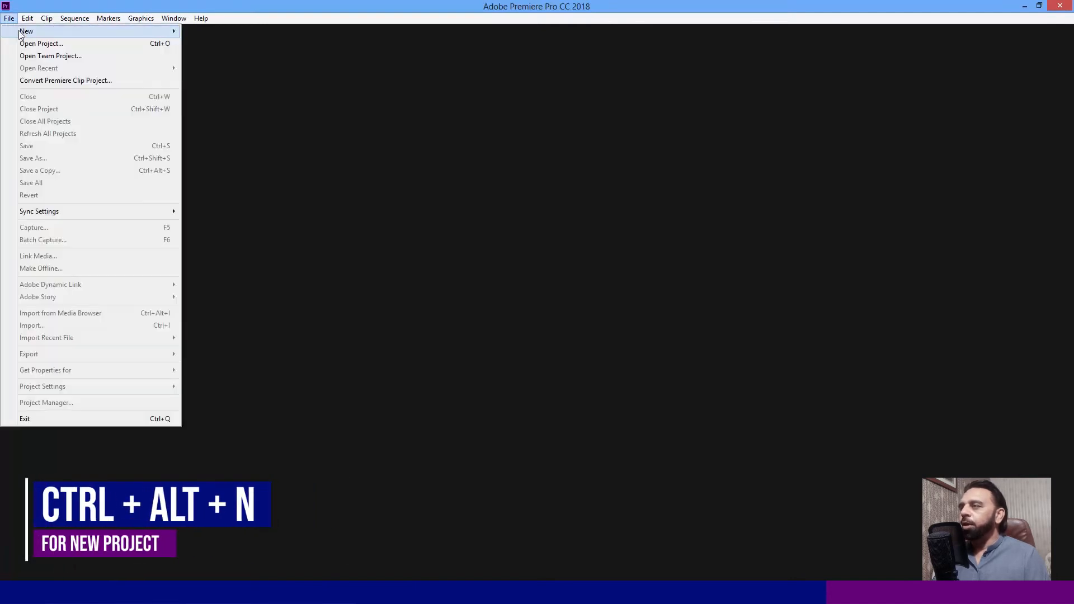
{"action": "mouse_move", "coordinate": [22, 33]}
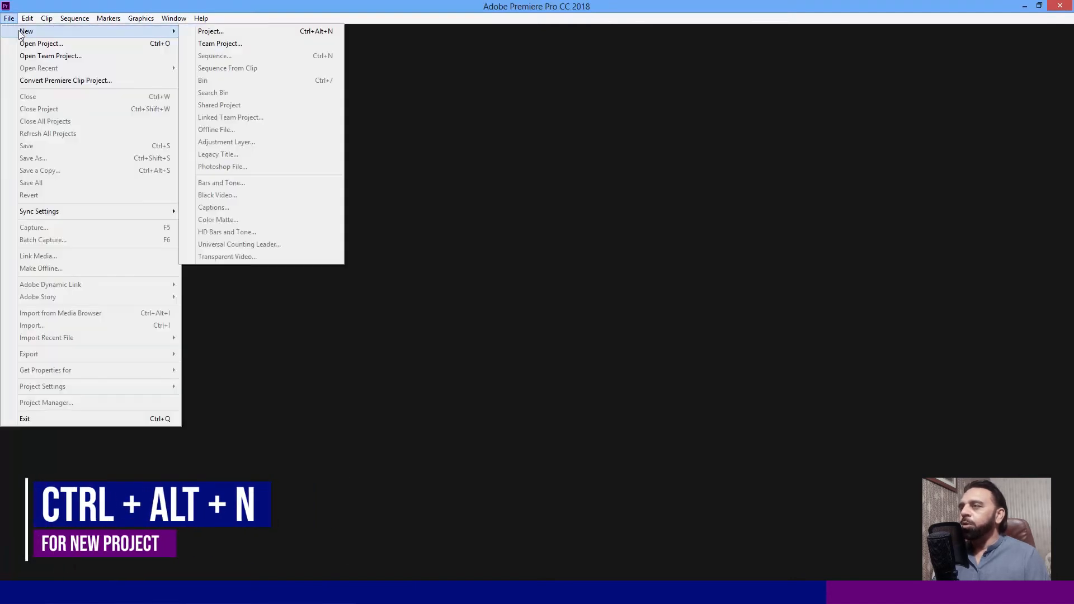
{"action": "left_click", "coordinate": [232, 36]}
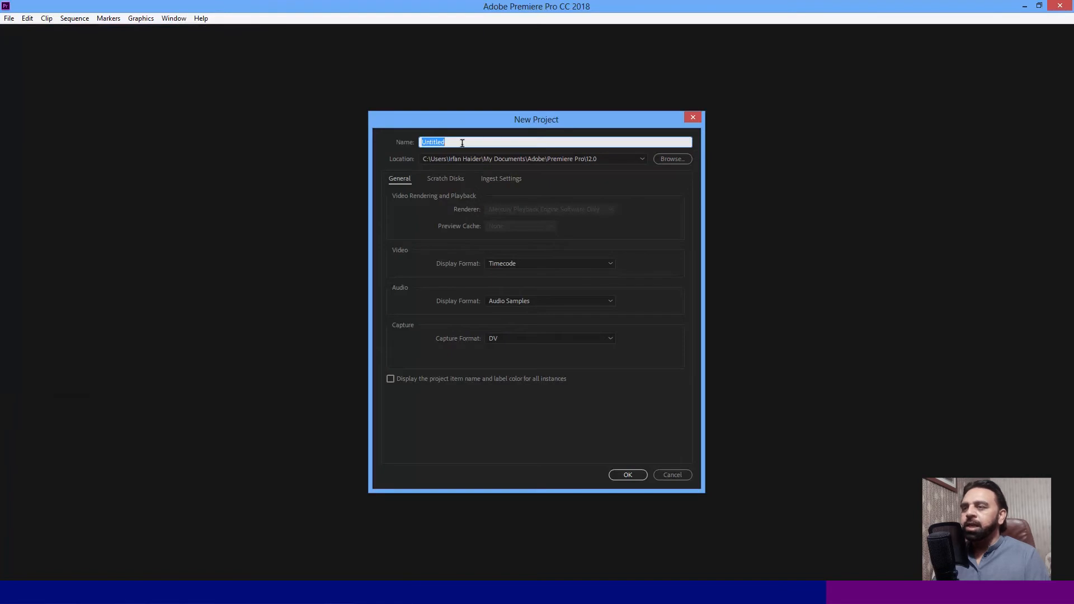
{"action": "type", "text": "My Project"}
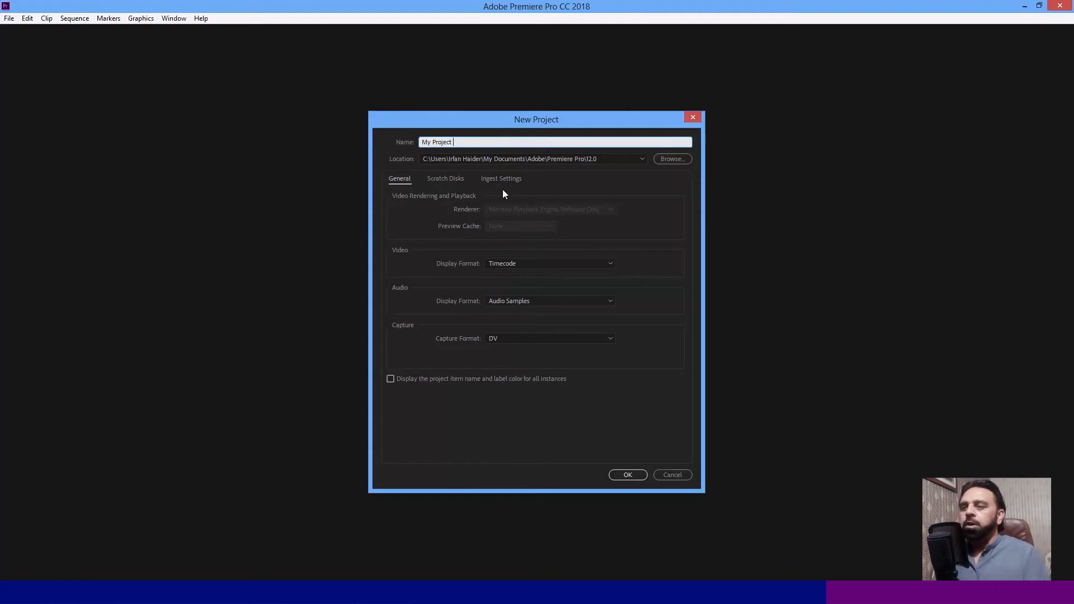
{"action": "left_click", "coordinate": [517, 339]}
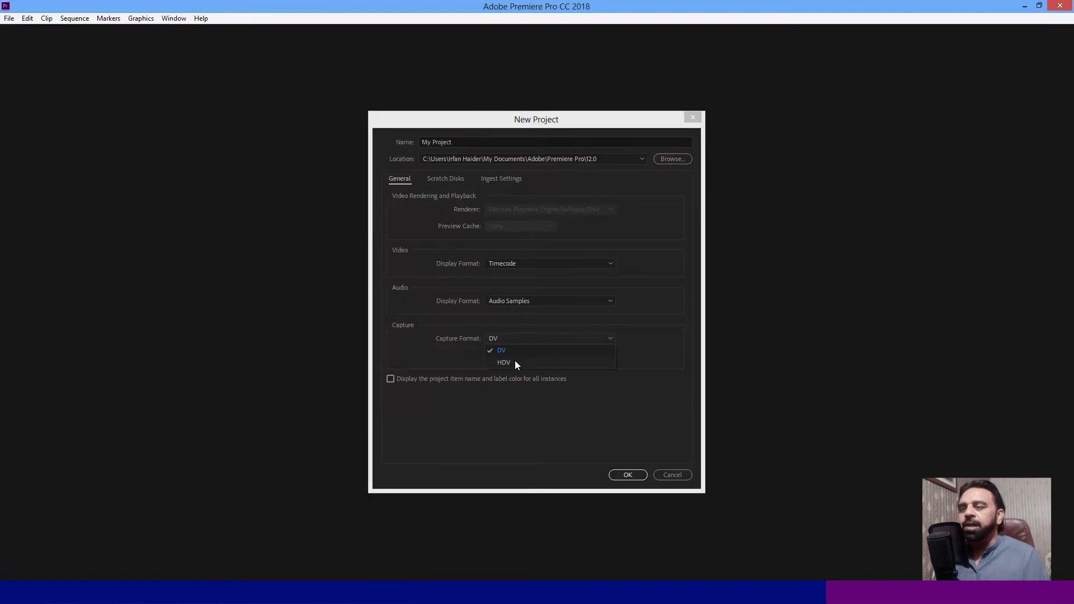
{"action": "left_click", "coordinate": [515, 362]}
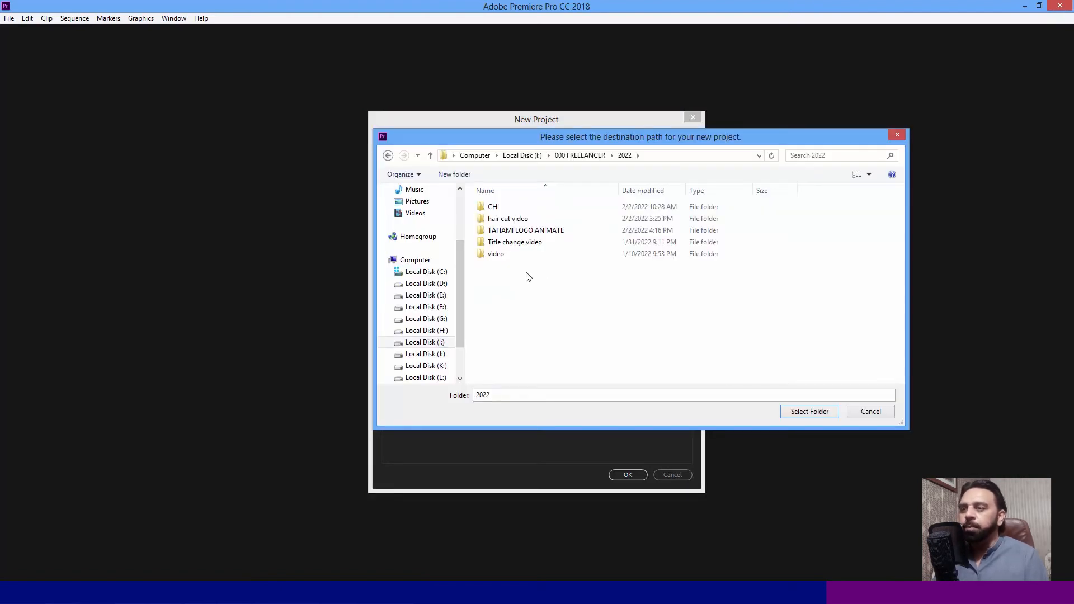
- Set the project location to the TAHAMI LOGO ANIMATE folder and create the project
{"action": "double_click", "coordinate": [516, 231]}
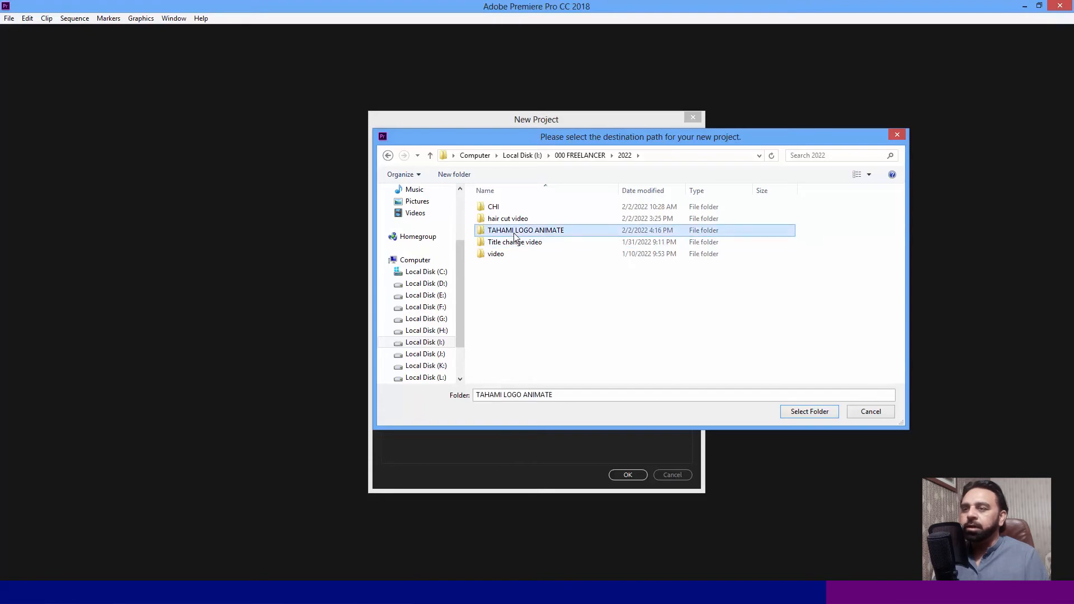
{"action": "left_click", "coordinate": [809, 411]}
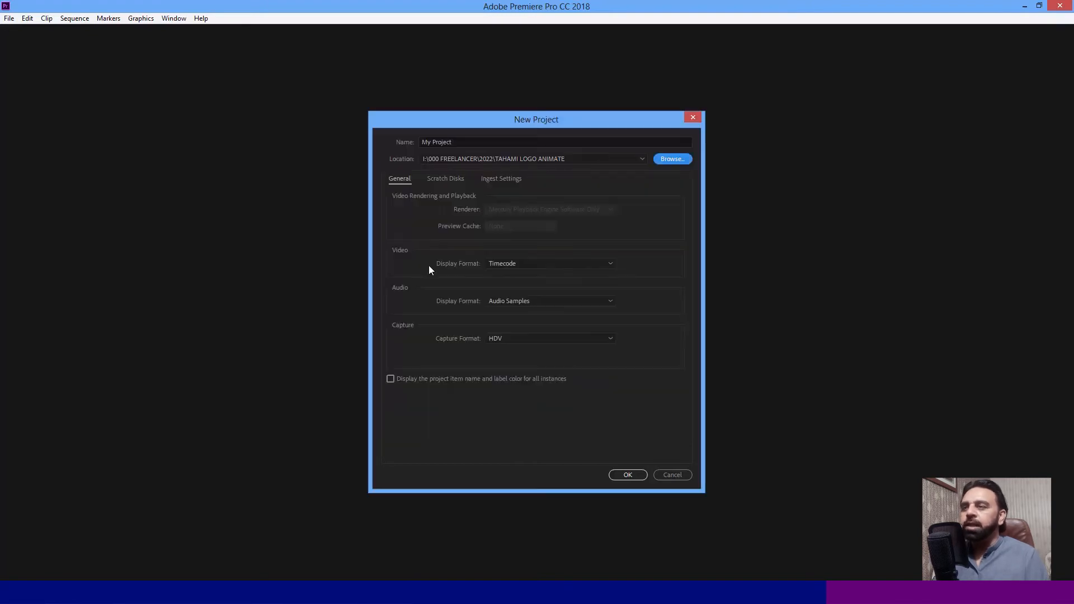
{"action": "left_click_drag", "start_coordinate": [462, 142], "coordinate": [409, 142]}
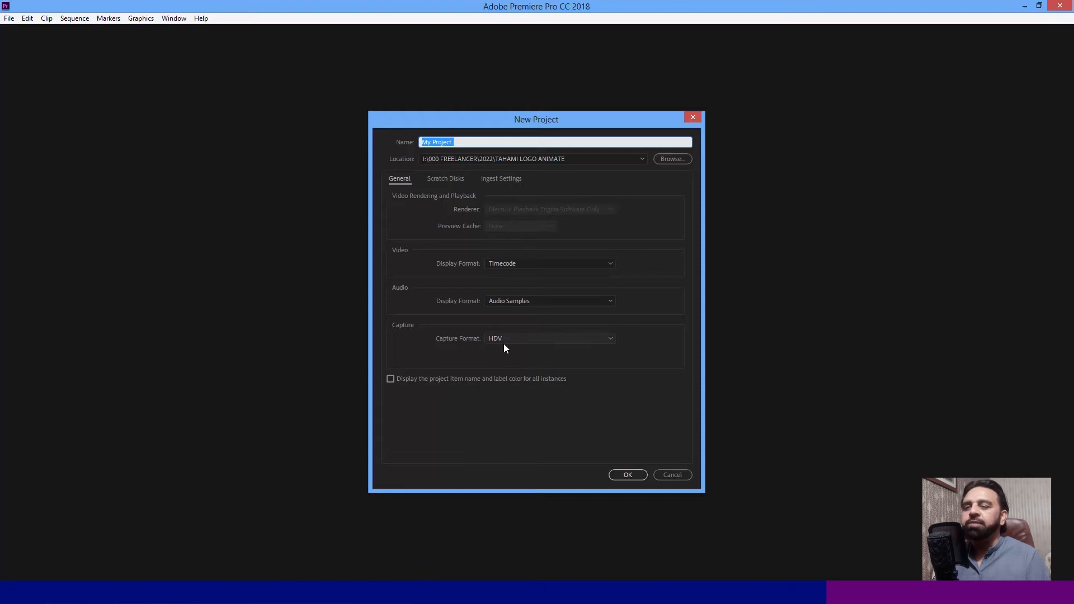
{"action": "left_click", "coordinate": [627, 475]}
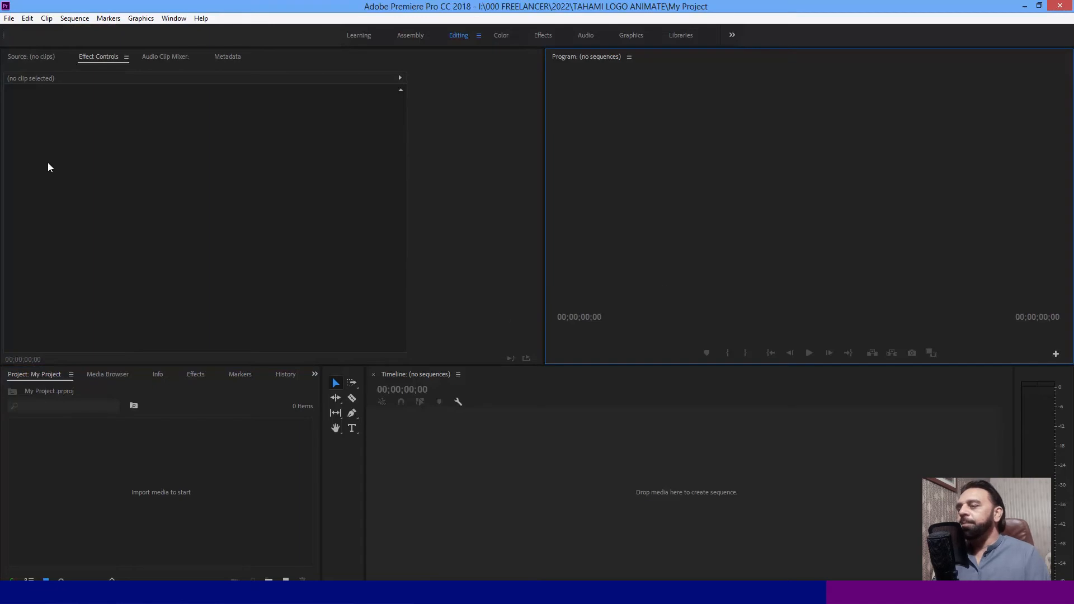
- Import the 1920 x 1080 pad image from the TAHAMI LOGO ANIMATE folder into the project
{"action": "left_click", "coordinate": [172, 465]}
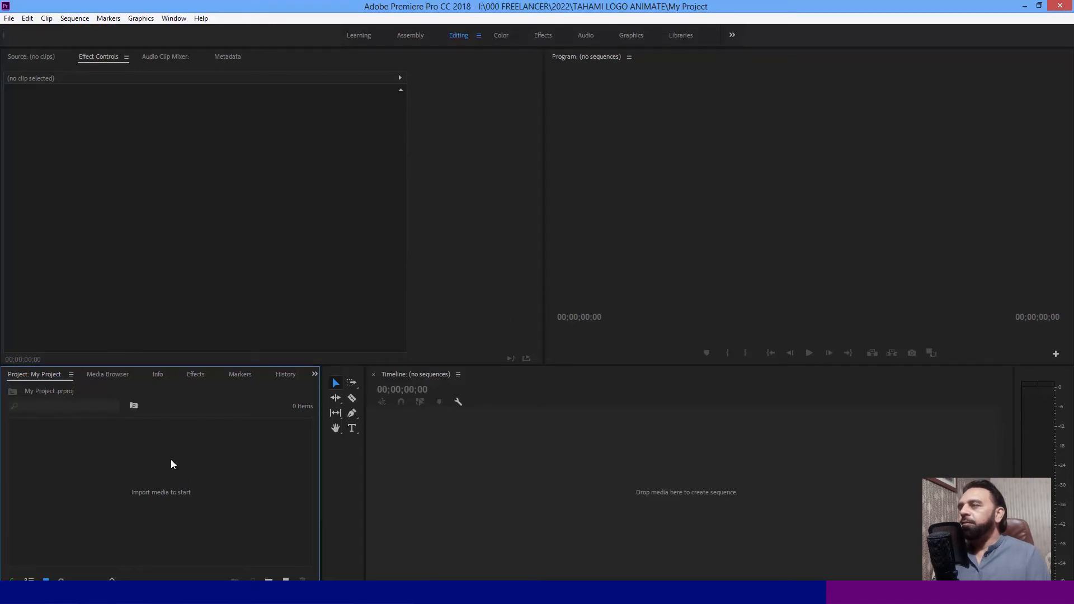
{"action": "left_click", "coordinate": [9, 18]}
{"action": "left_click", "coordinate": [66, 327]}
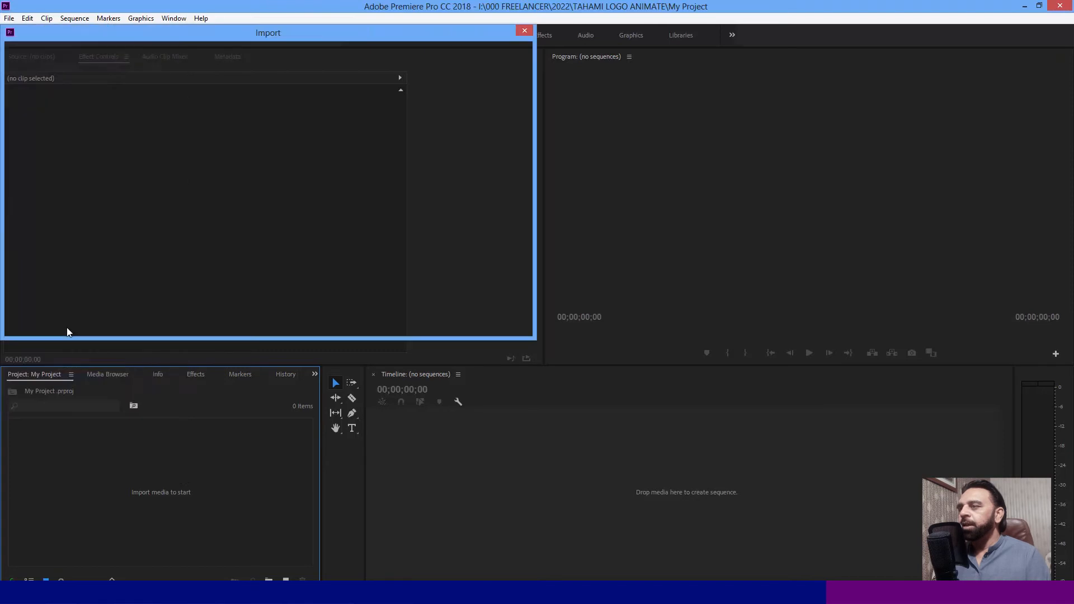
{"action": "left_click", "coordinate": [159, 119]}
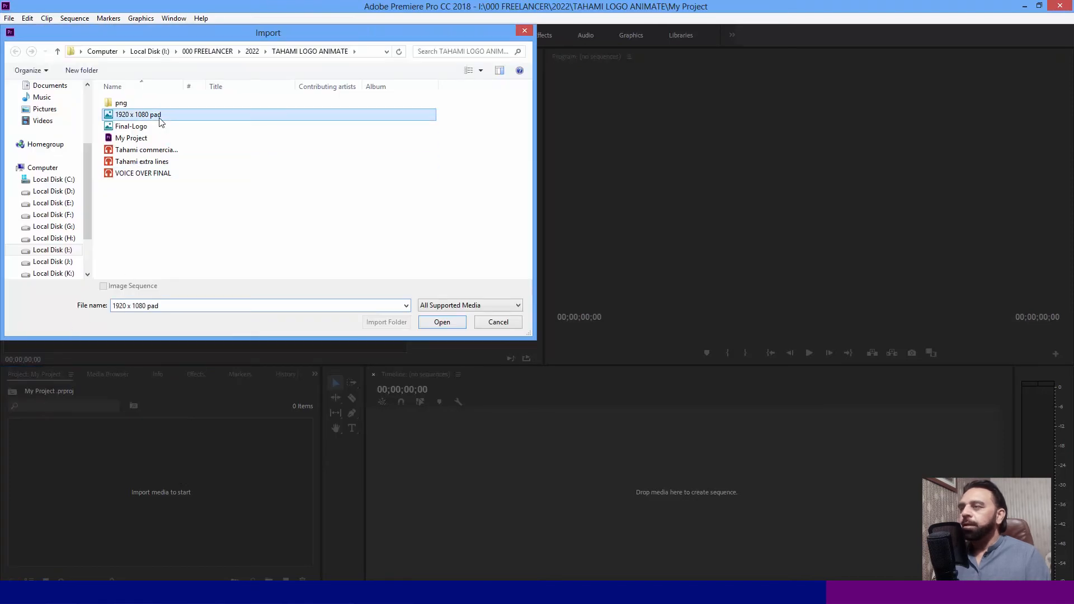
{"action": "left_click", "coordinate": [434, 322]}
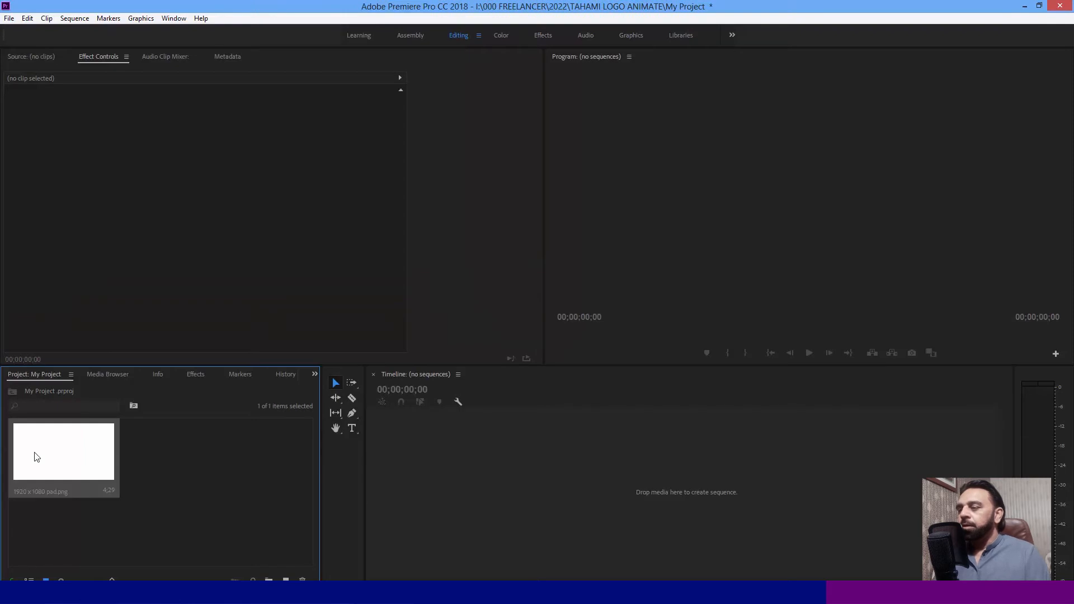
- Create a sequence from the 1920 x 1080 pad image and move the playhead to 00;00;01;15
{"action": "left_click_drag", "start_coordinate": [52, 464], "coordinate": [454, 479]}
{"action": "left_click", "coordinate": [556, 397]}
{"action": "left_click_drag", "start_coordinate": [556, 394], "coordinate": [572, 400]}
- Inspect the properties of the 1920 x 1080 pad clip on the timeline
{"action": "left_click", "coordinate": [638, 484]}
{"action": "right_click", "coordinate": [636, 485]}
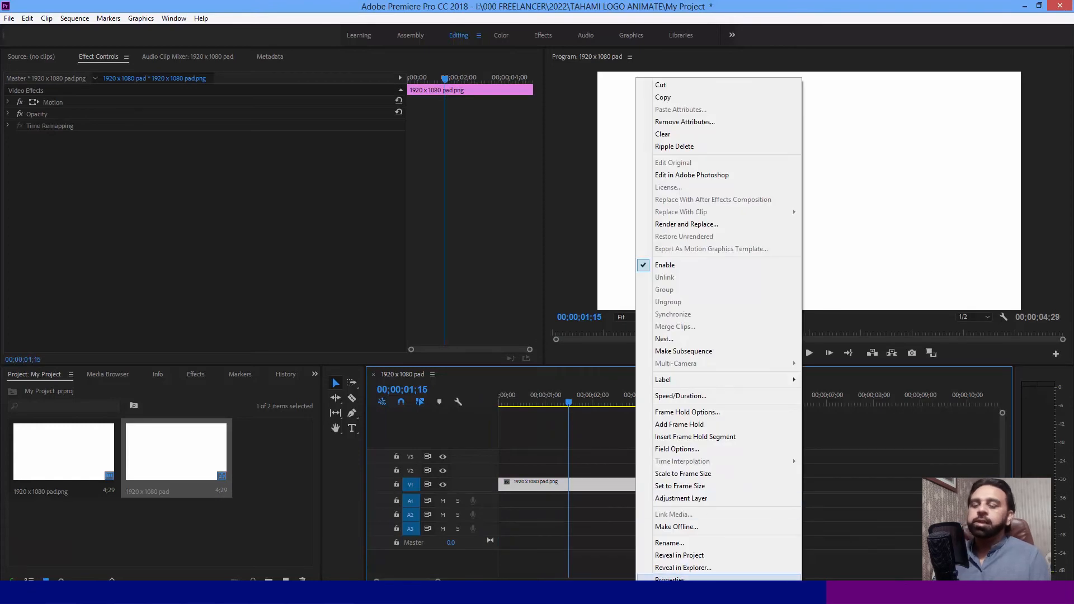
{"action": "left_click", "coordinate": [670, 579]}
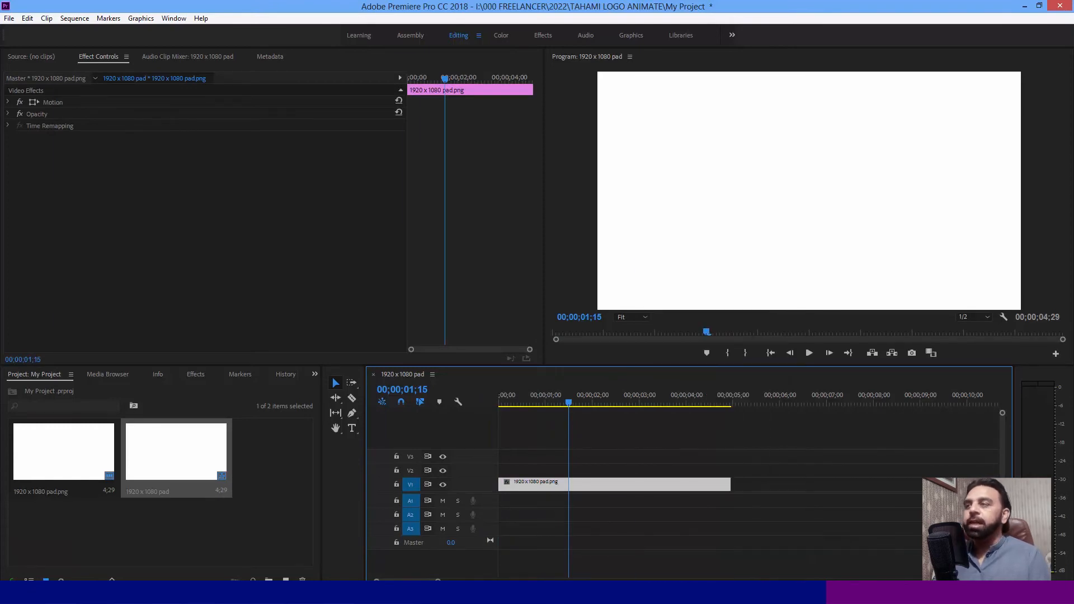
{"action": "left_click_drag", "start_coordinate": [158, 64], "coordinate": [396, 223]}
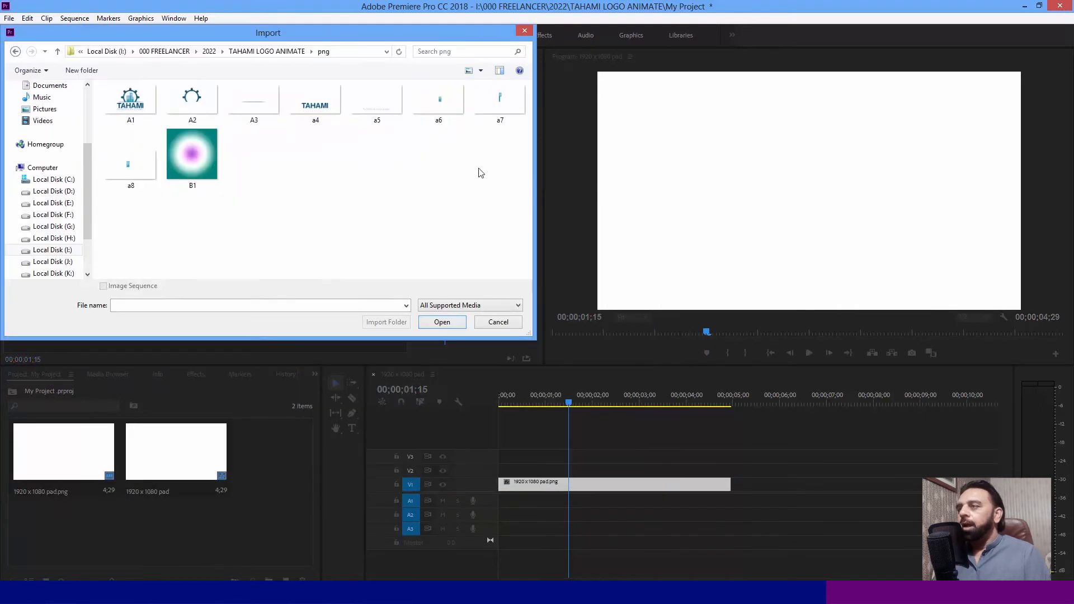
- Import the gear image A2 from the png folder and place it on track V2 at the sequence start
{"action": "left_click", "coordinate": [193, 101]}
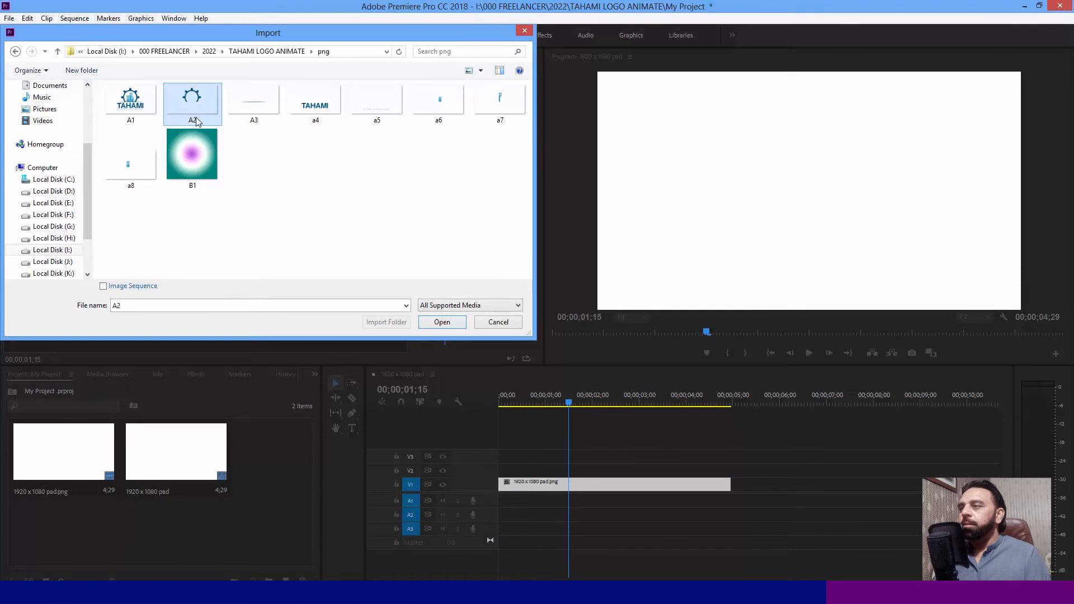
{"action": "double_click", "coordinate": [186, 105]}
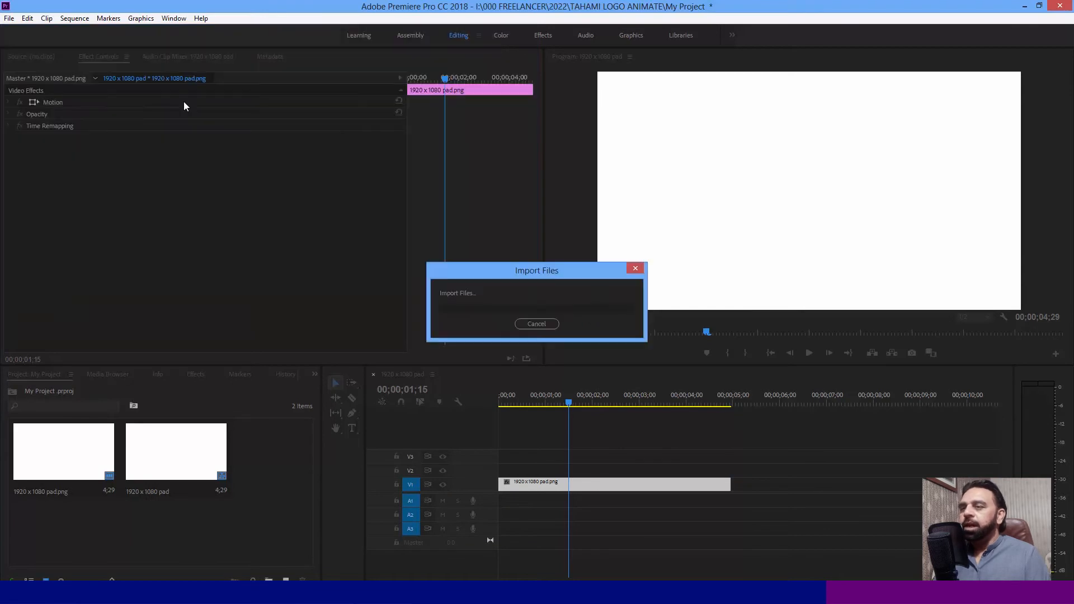
{"action": "left_click_drag", "start_coordinate": [275, 445], "coordinate": [499, 478]}
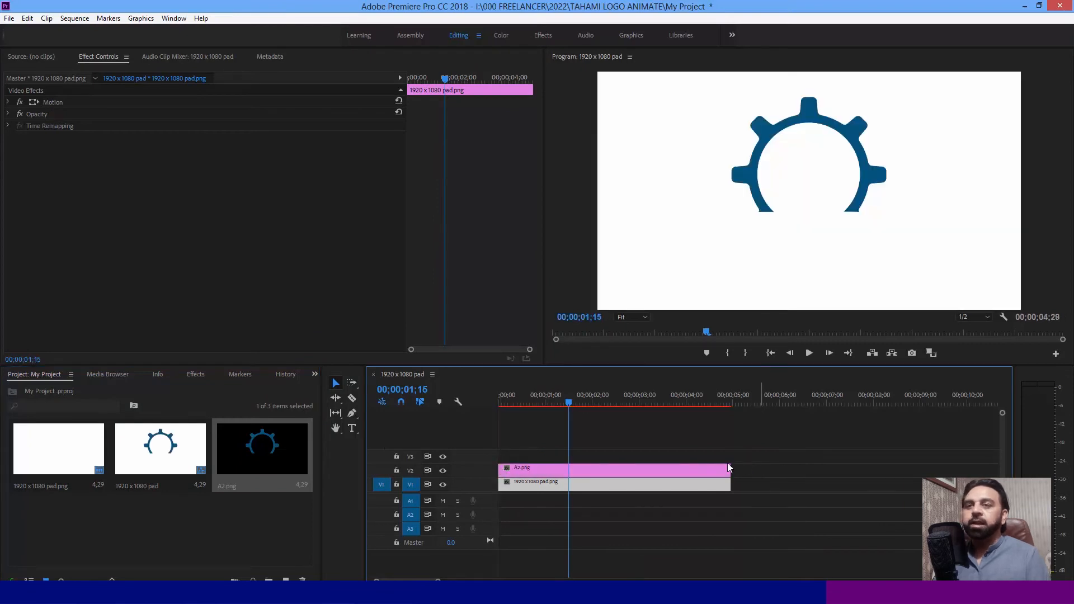
- Move the playhead to 00;00;00;21, import the line image A3, and place it on track V3 at the sequence start
{"action": "left_click_drag", "start_coordinate": [531, 395], "coordinate": [531, 395]}
{"action": "key", "text": "ctrl+i"}
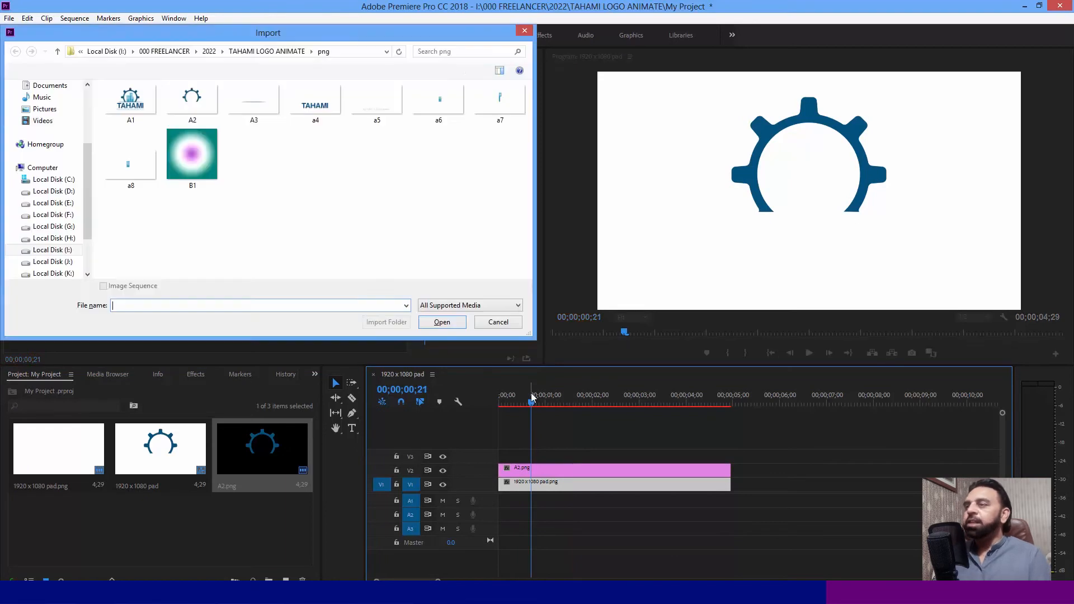
{"action": "double_click", "coordinate": [254, 106]}
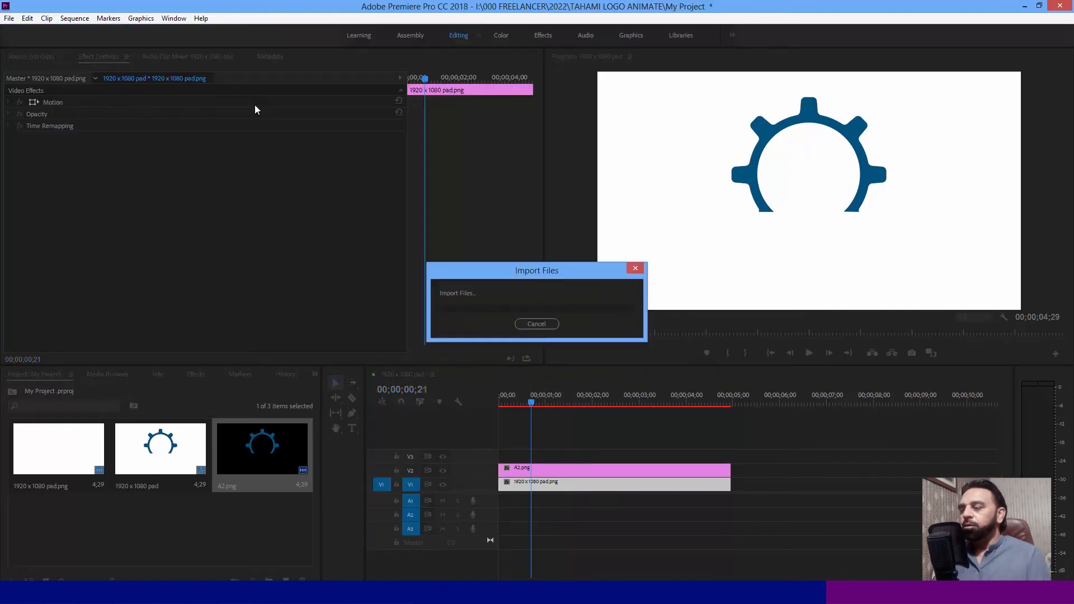
{"action": "left_click_drag", "start_coordinate": [63, 529], "coordinate": [535, 457]}
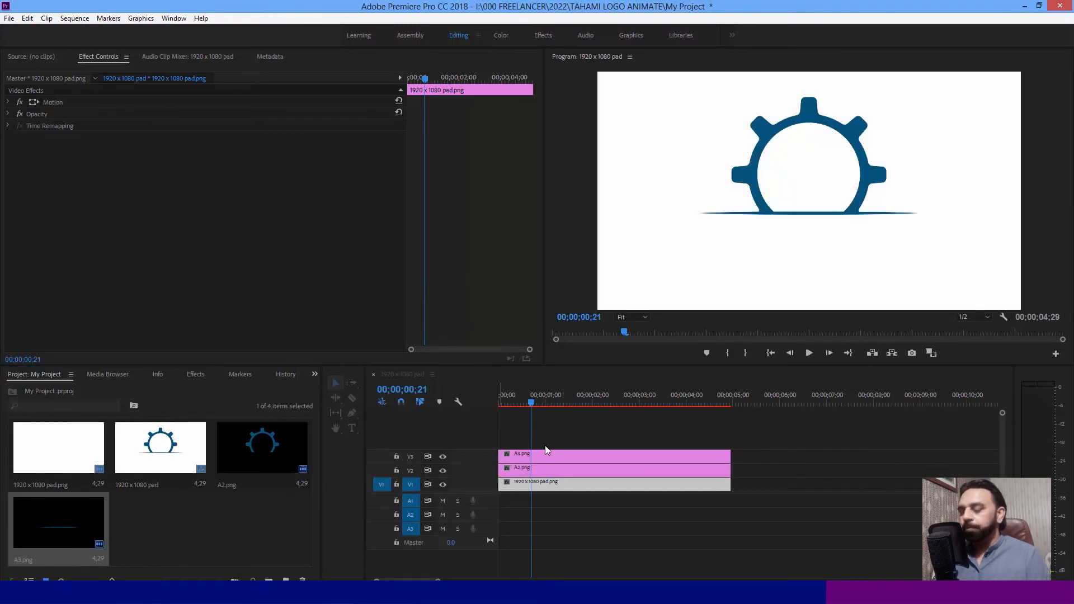
- Import the TAHAMI text image a4 from the png folder and place it on track V4 at the sequence start
{"action": "key", "text": "ctrl+i"}
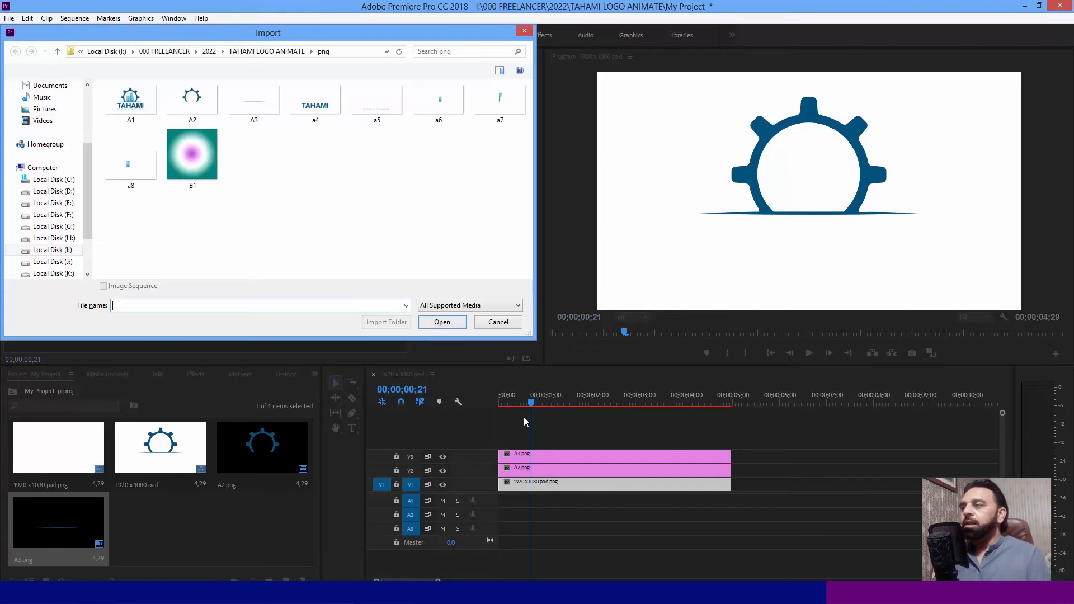
{"action": "left_click", "coordinate": [316, 111]}
{"action": "left_click", "coordinate": [442, 323]}
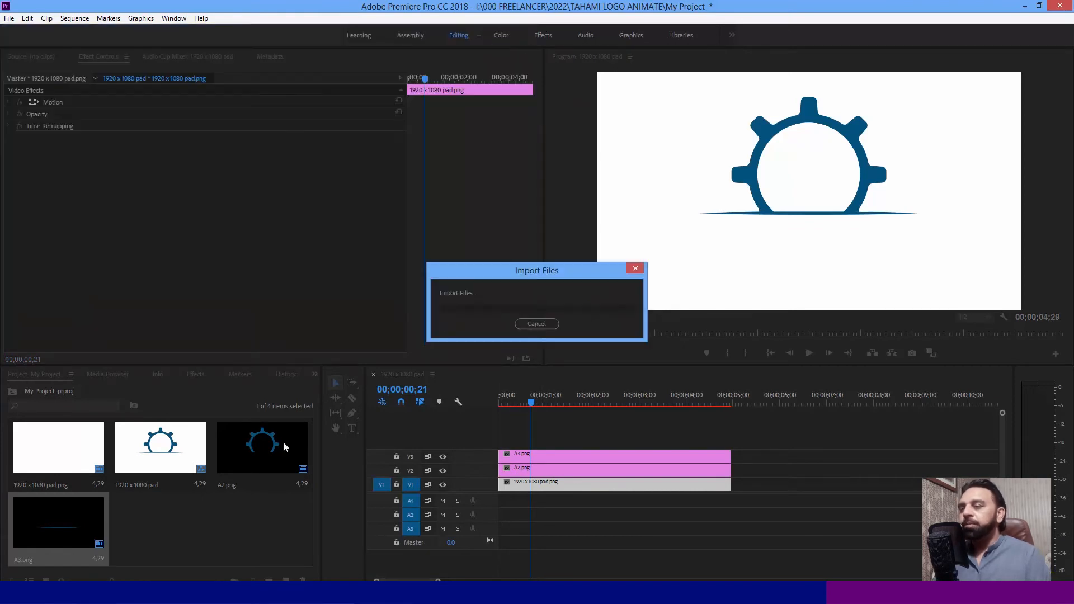
{"action": "left_click_drag", "start_coordinate": [514, 472], "coordinate": [507, 444]}
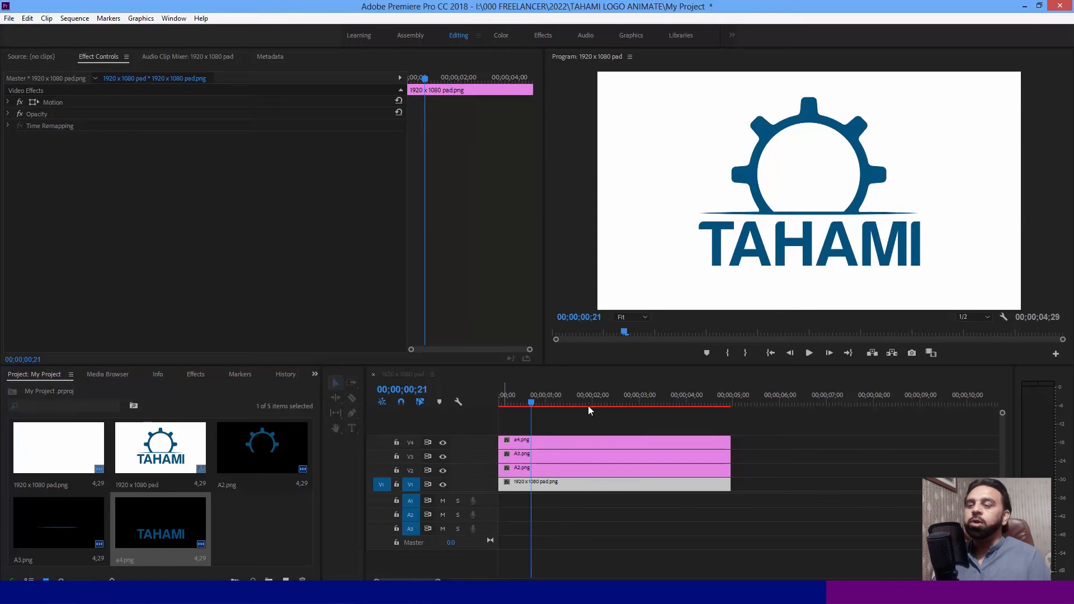
{"action": "left_click", "coordinate": [571, 444]}
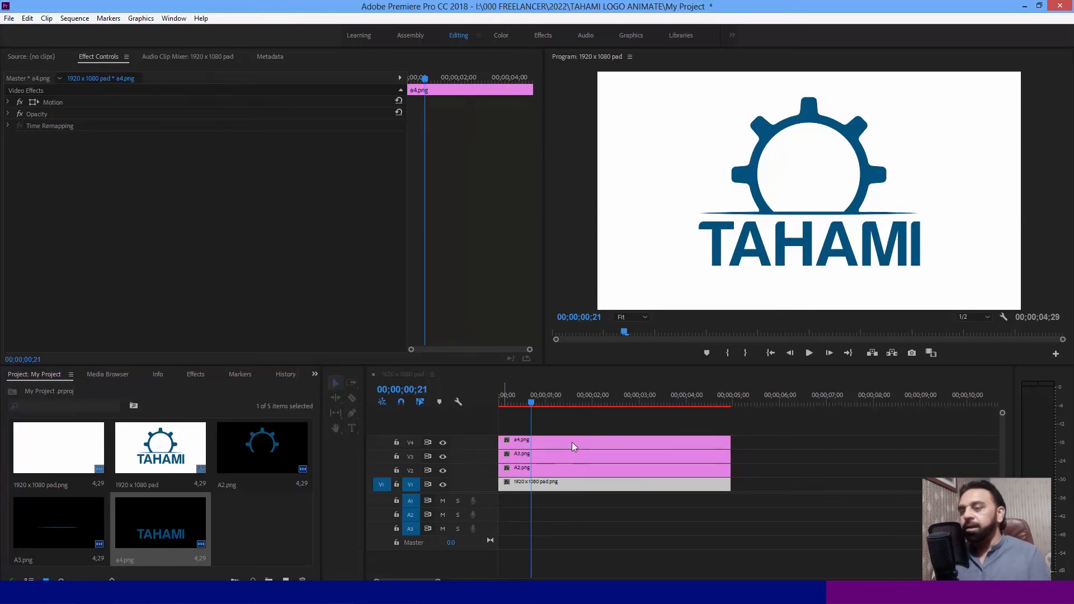
- Import the Builders & Developers tagline image a5 and place it on track V5 at the sequence start
{"action": "key", "text": "ctrl+i"}
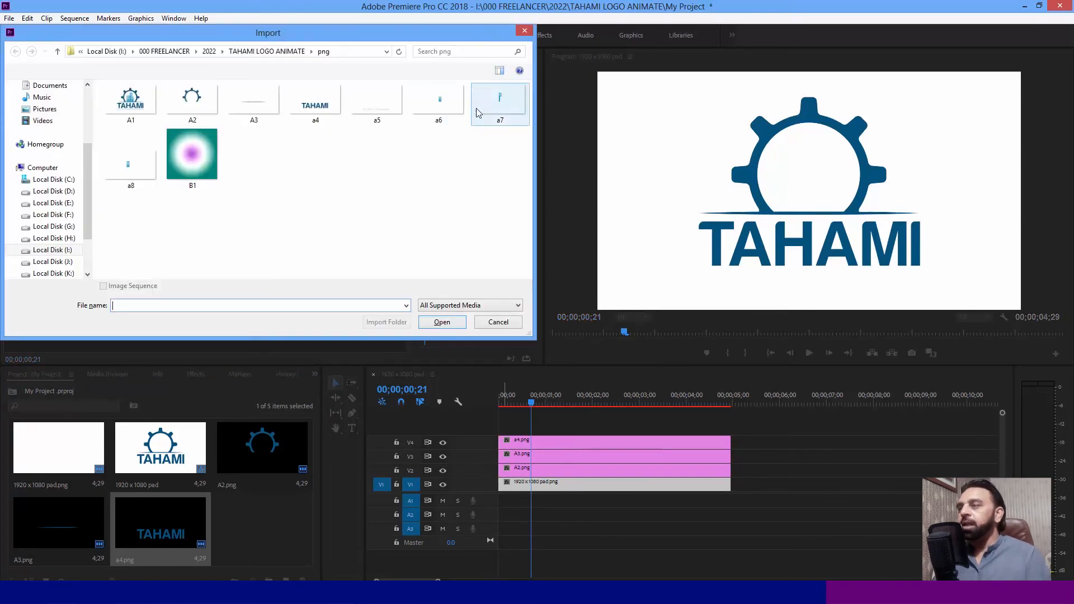
{"action": "double_click", "coordinate": [387, 104]}
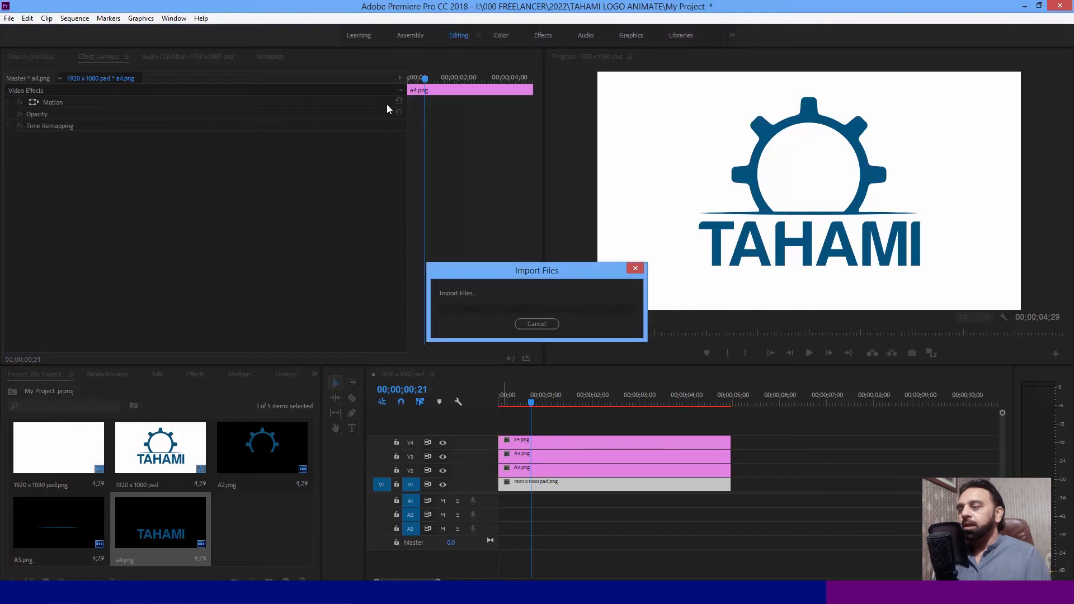
{"action": "left_click_drag", "start_coordinate": [257, 527], "coordinate": [516, 429]}
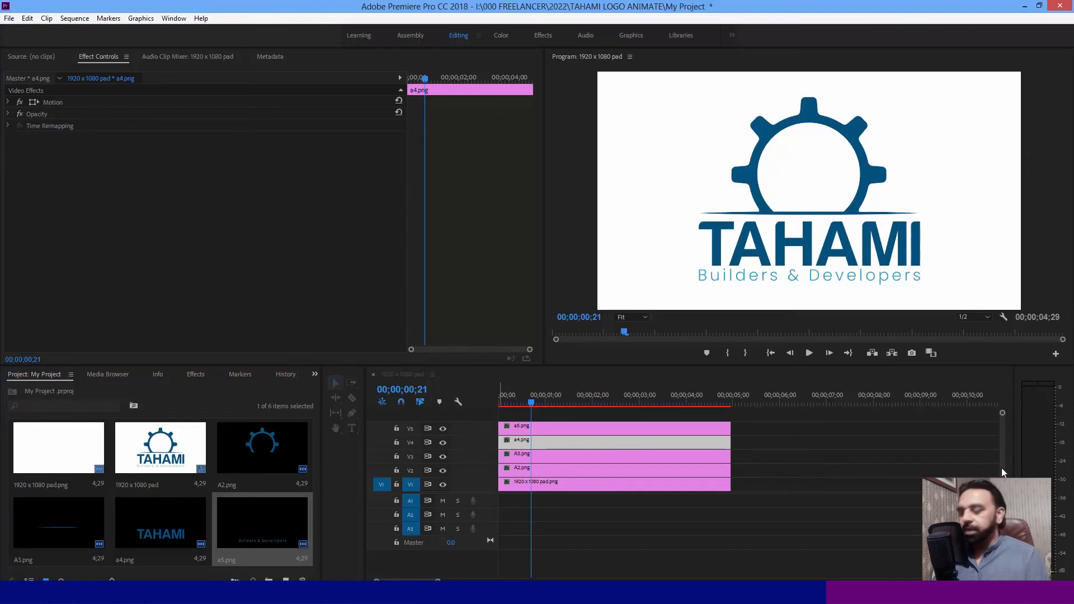
- Import the building image a6 from the png folder and place it on track V6 at the sequence start
{"action": "key", "text": "ctrl+i"}
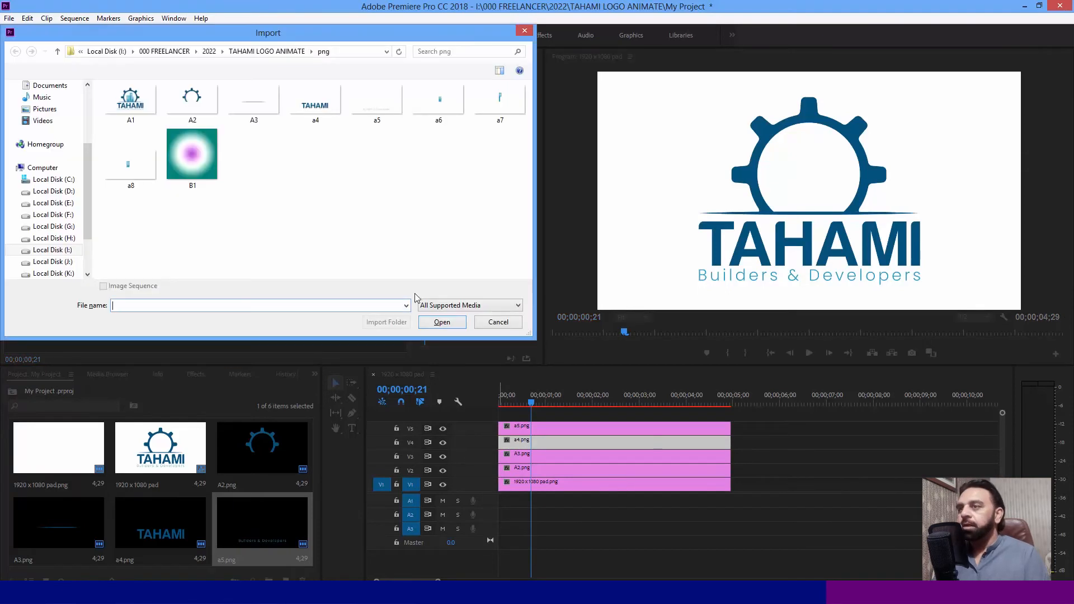
{"action": "left_click", "coordinate": [437, 104]}
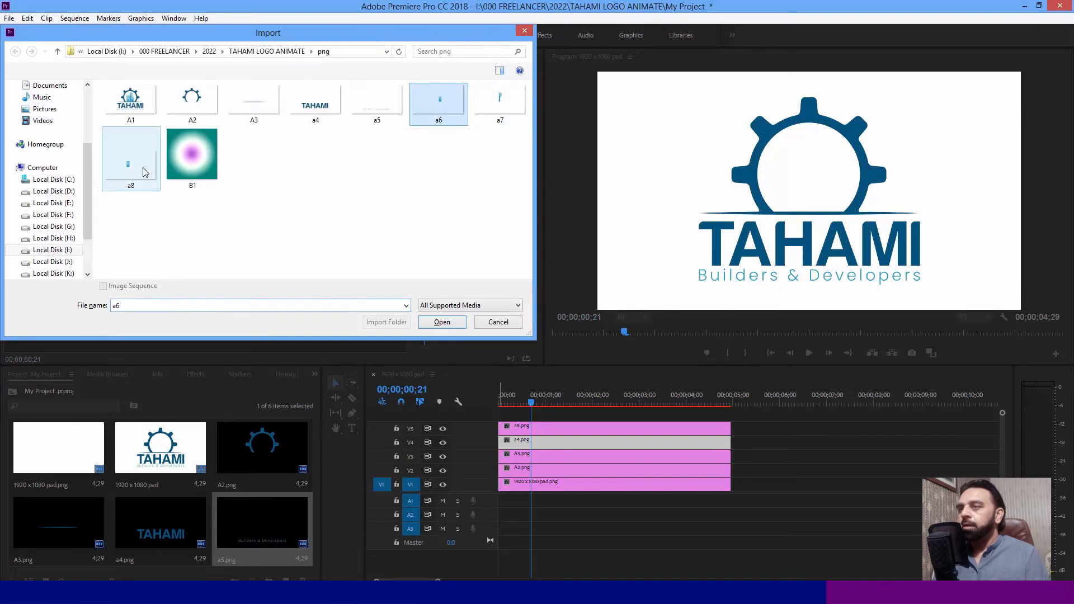
{"action": "double_click", "coordinate": [441, 106]}
{"action": "left_click_drag", "start_coordinate": [87, 512], "coordinate": [598, 402]}
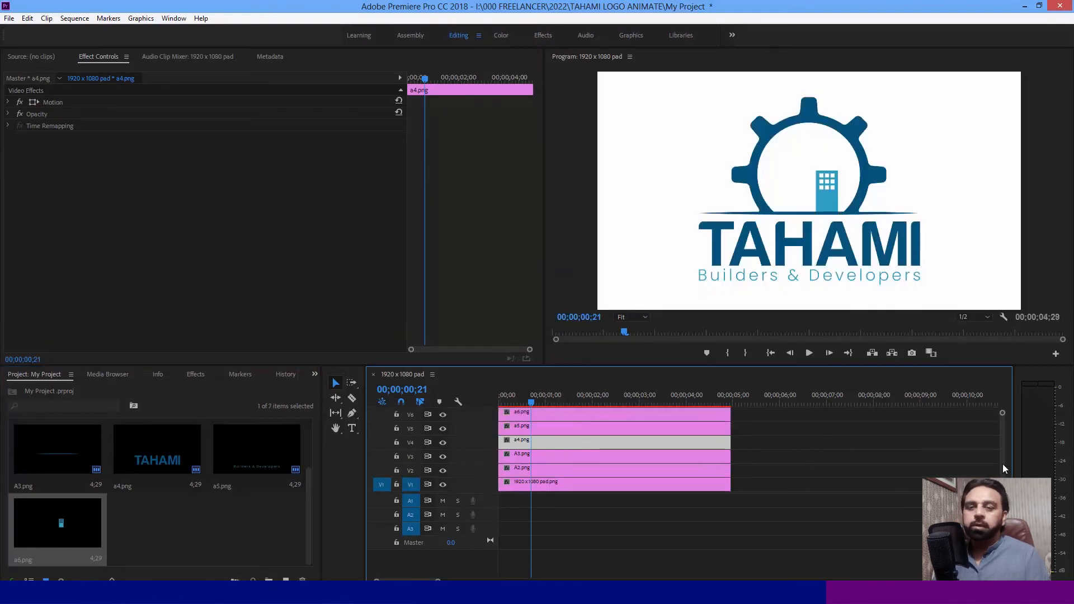
- Import the tall building image a7 and place it on track V7 at the sequence start
{"action": "scroll", "coordinate": [1002, 460], "scroll_direction": "up", "scroll_amount": 2}
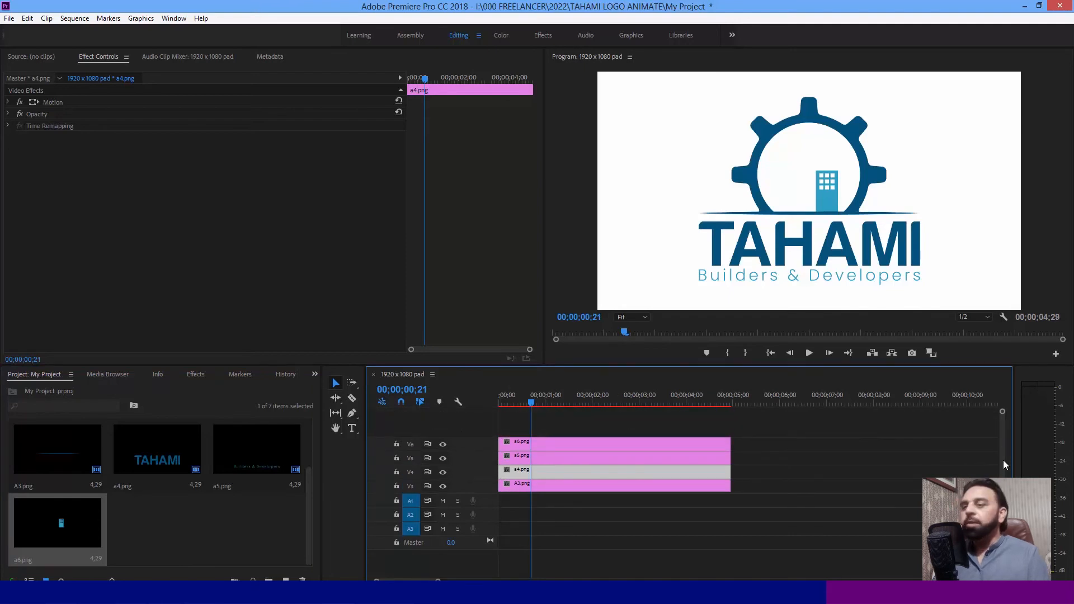
{"action": "key", "text": "ctrl+i"}
{"action": "double_click", "coordinate": [502, 107]}
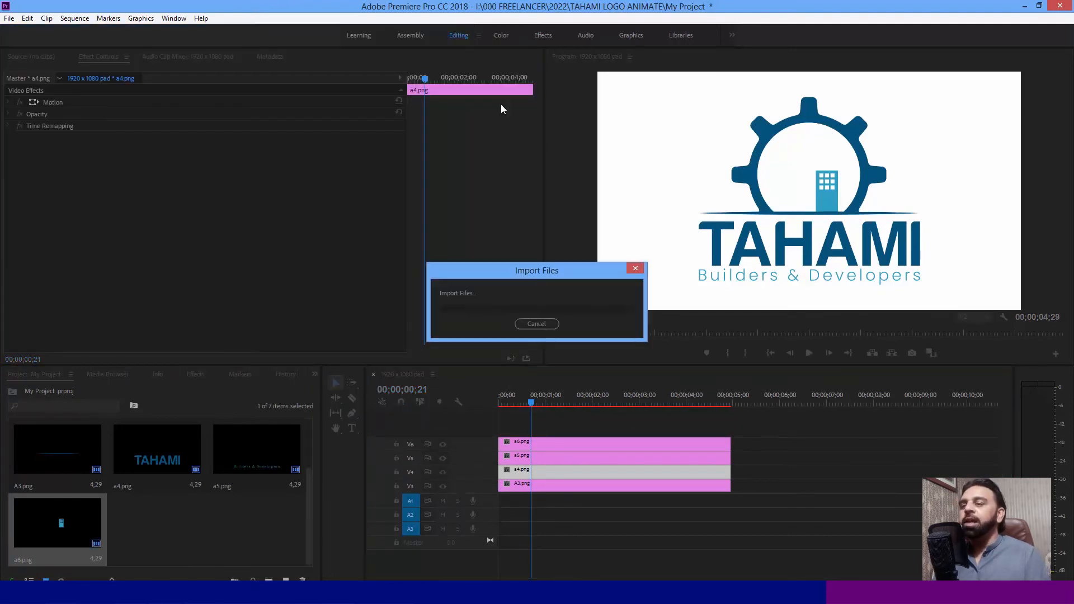
{"action": "left_click_drag", "start_coordinate": [156, 529], "coordinate": [659, 401]}
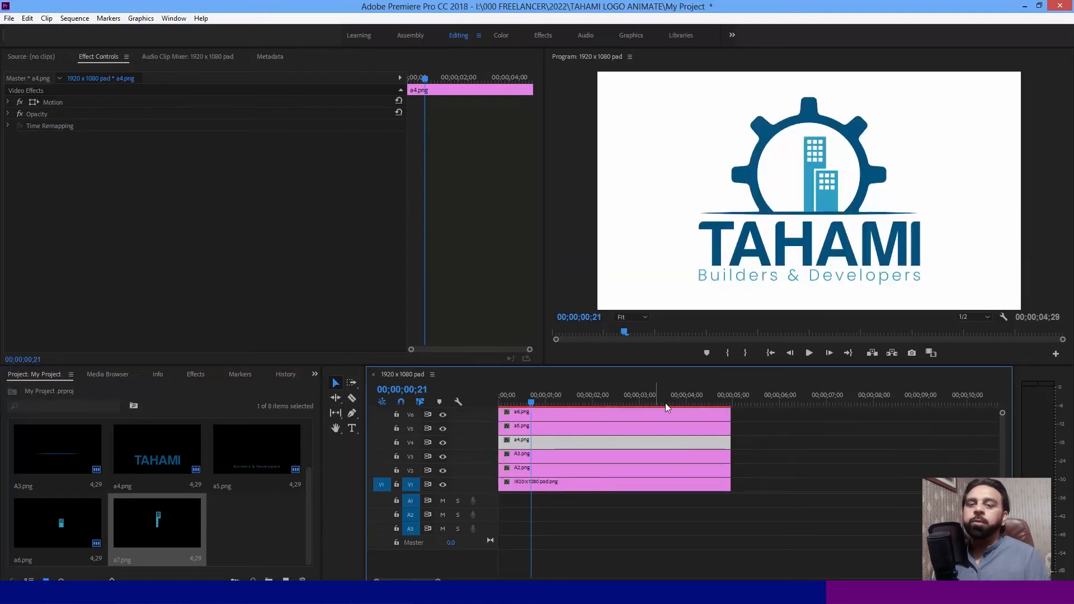
- Import the third building image a8 and place it above the a7 clip at the sequence start
{"action": "left_click_drag", "start_coordinate": [1001, 461], "coordinate": [1002, 451]}
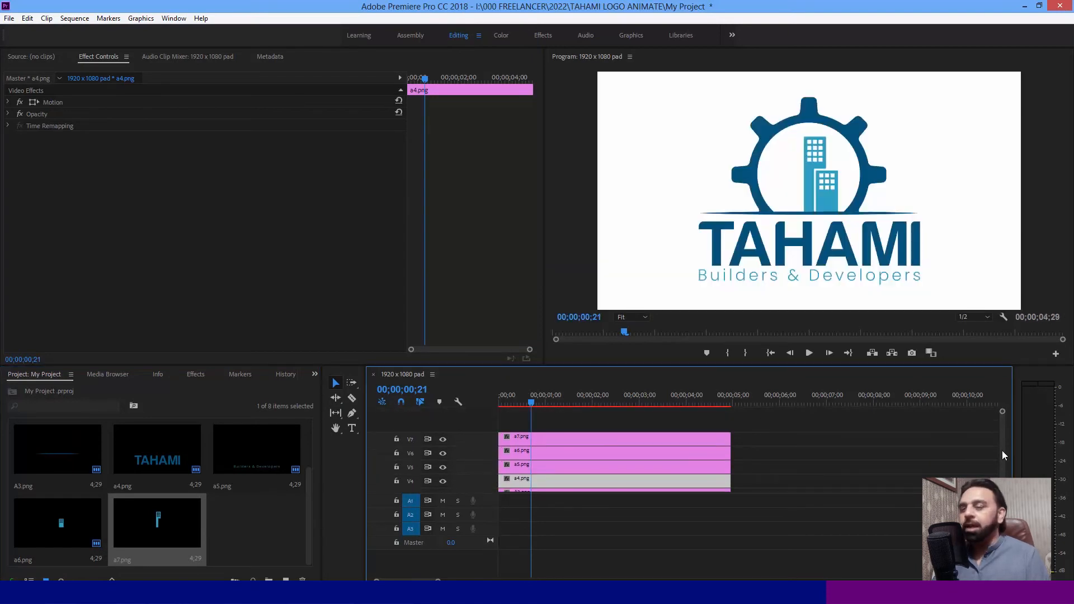
{"action": "key", "text": "ctrl+i"}
{"action": "double_click", "coordinate": [136, 170]}
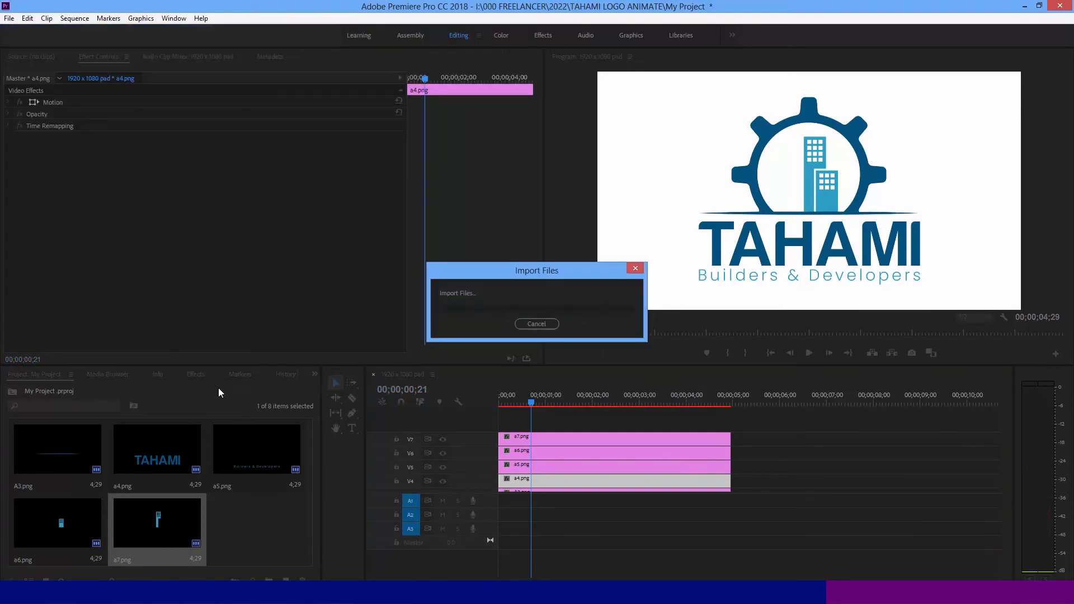
{"action": "left_click_drag", "start_coordinate": [374, 453], "coordinate": [496, 424]}
- Scrub to 00;00;02;16 and check the logo layers by hiding and showing tracks V3 to V6 one at a time
{"action": "left_click", "coordinate": [546, 402]}
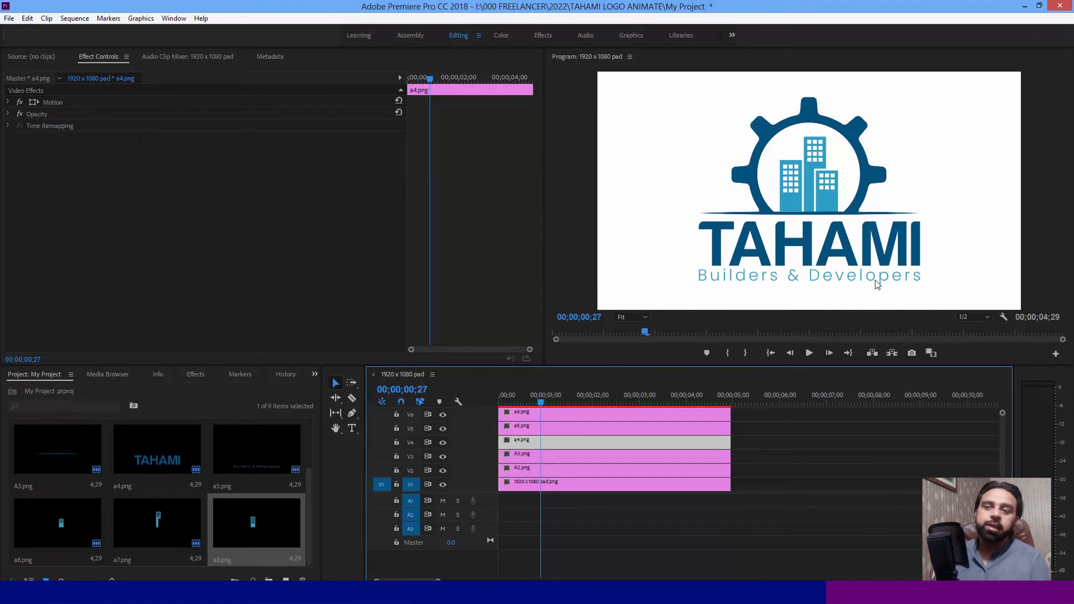
{"action": "left_click_drag", "start_coordinate": [568, 394], "coordinate": [621, 416]}
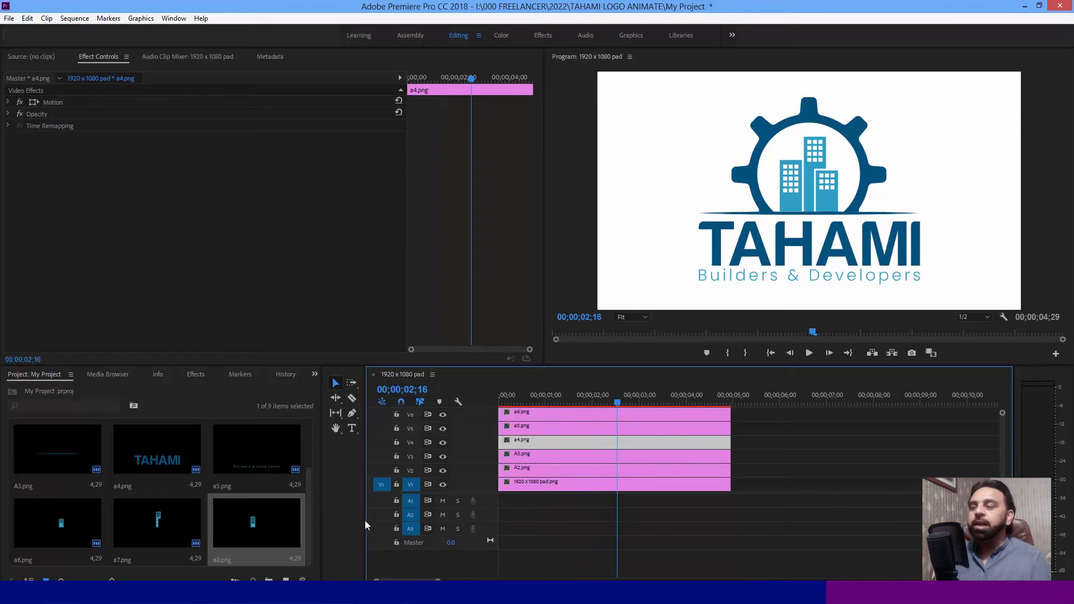
{"action": "left_click", "coordinate": [443, 443]}
{"action": "left_click", "coordinate": [442, 443]}
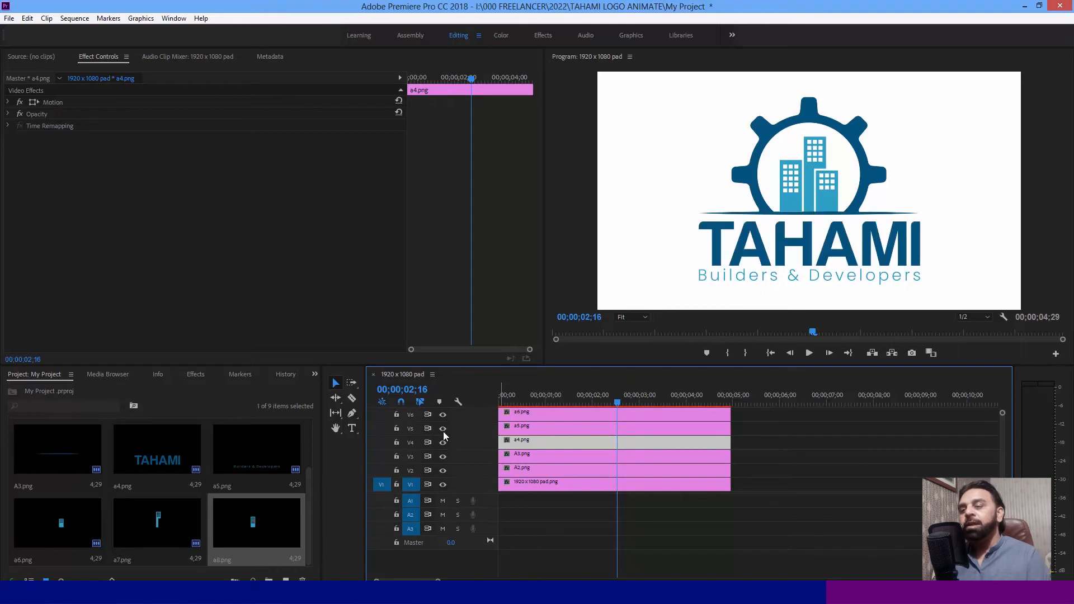
{"action": "left_click", "coordinate": [443, 429]}
{"action": "left_click", "coordinate": [443, 429]}
{"action": "left_click", "coordinate": [444, 416]}
{"action": "left_click", "coordinate": [445, 416]}
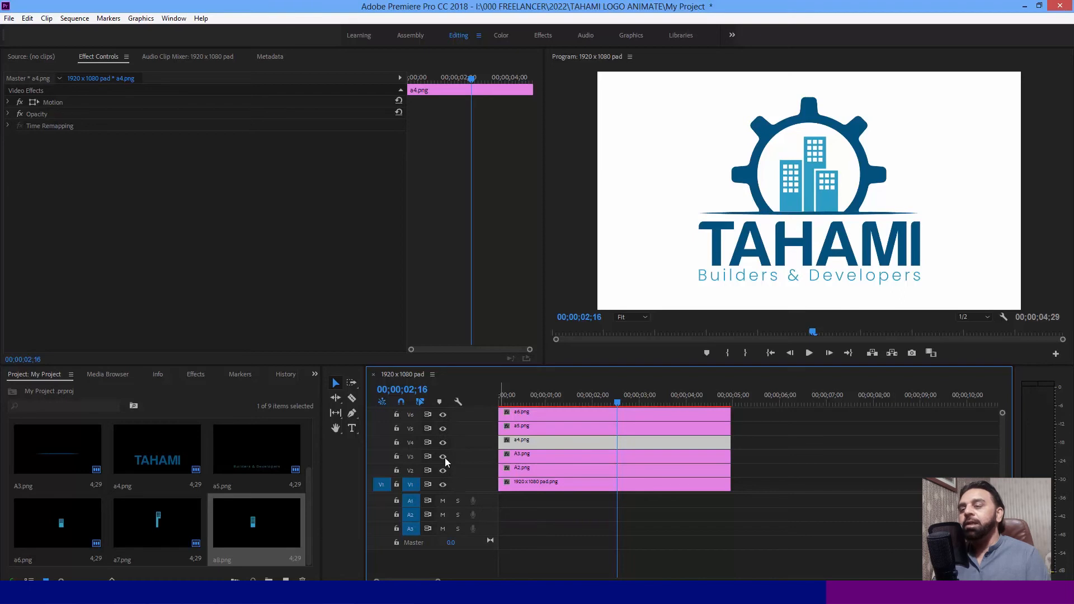
{"action": "left_click", "coordinate": [443, 456]}
{"action": "left_click", "coordinate": [444, 457]}
{"action": "left_click", "coordinate": [443, 442]}
{"action": "left_click", "coordinate": [443, 444]}
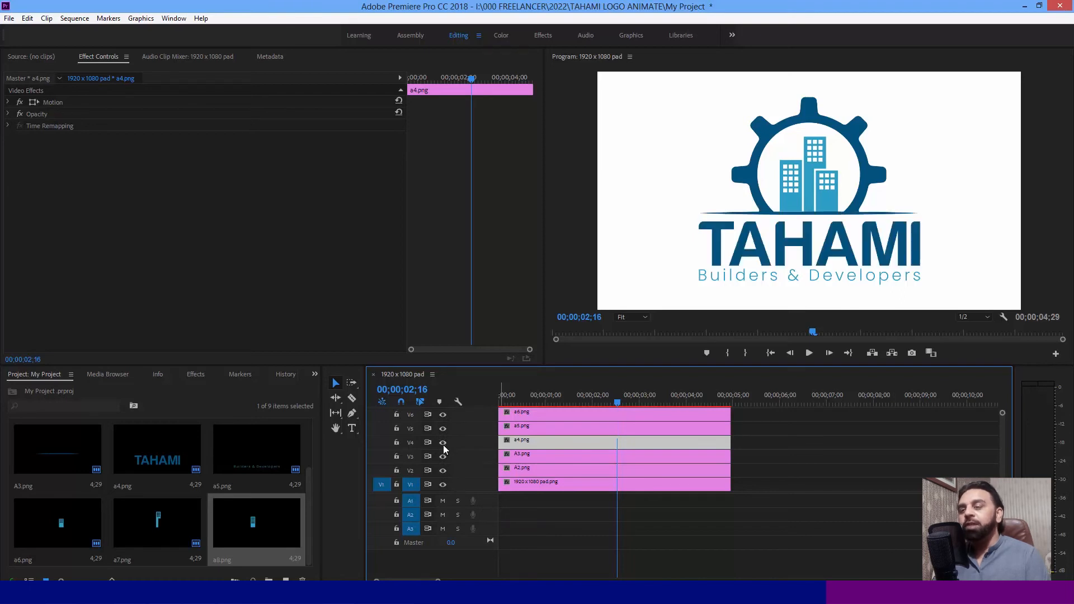
- Return the playhead to the sequence start, import music 1 from the CHI folder, and place it on audio track A1 at the start
{"action": "left_click_drag", "start_coordinate": [518, 394], "coordinate": [431, 406]}
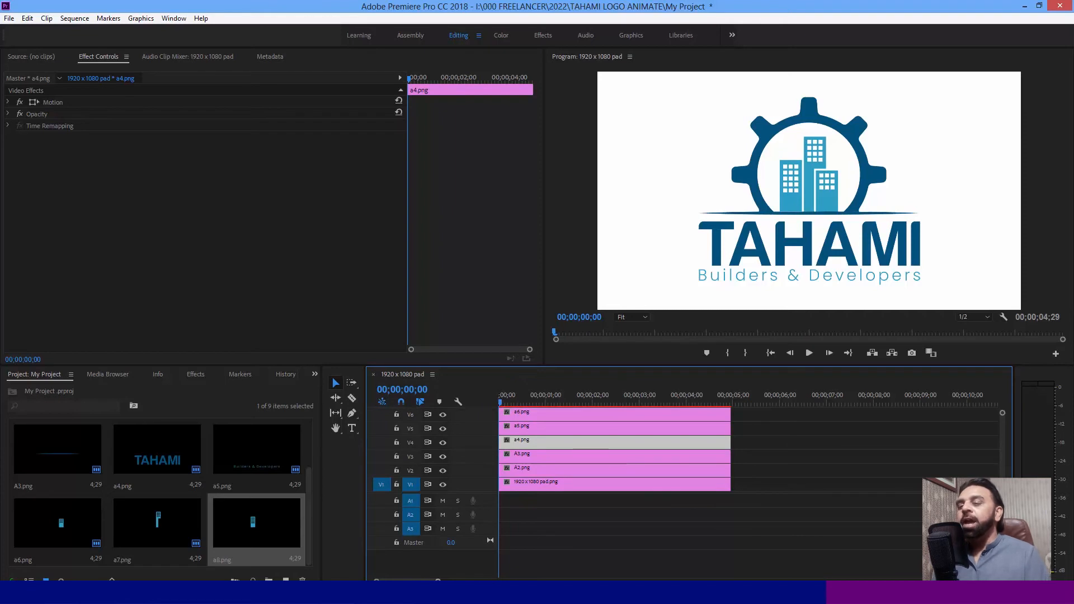
{"action": "left_click_drag", "start_coordinate": [438, 580], "coordinate": [449, 580]}
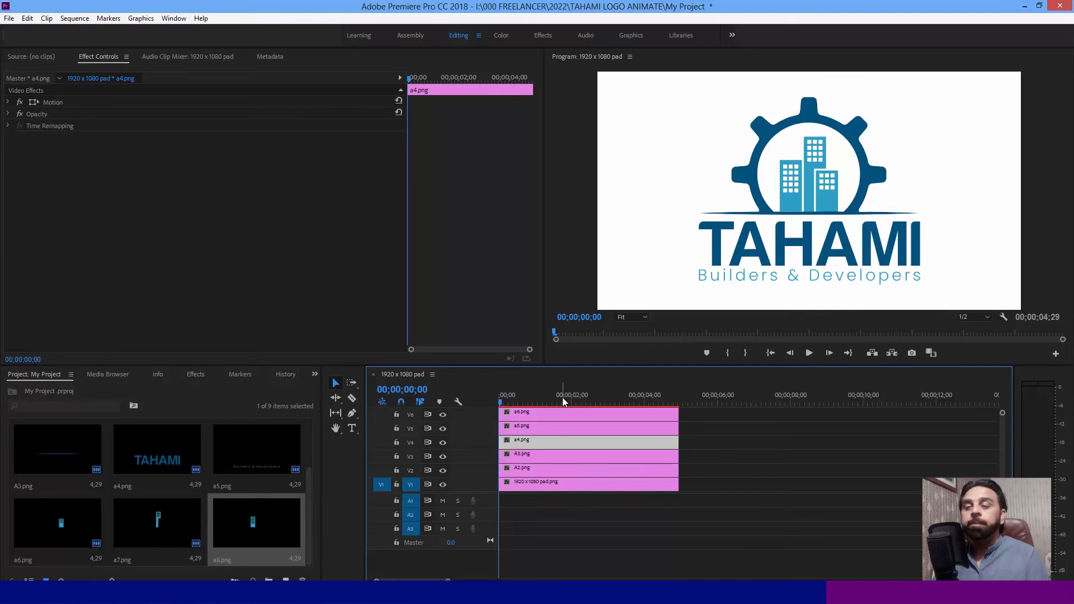
{"action": "key", "text": "ctrl+i"}
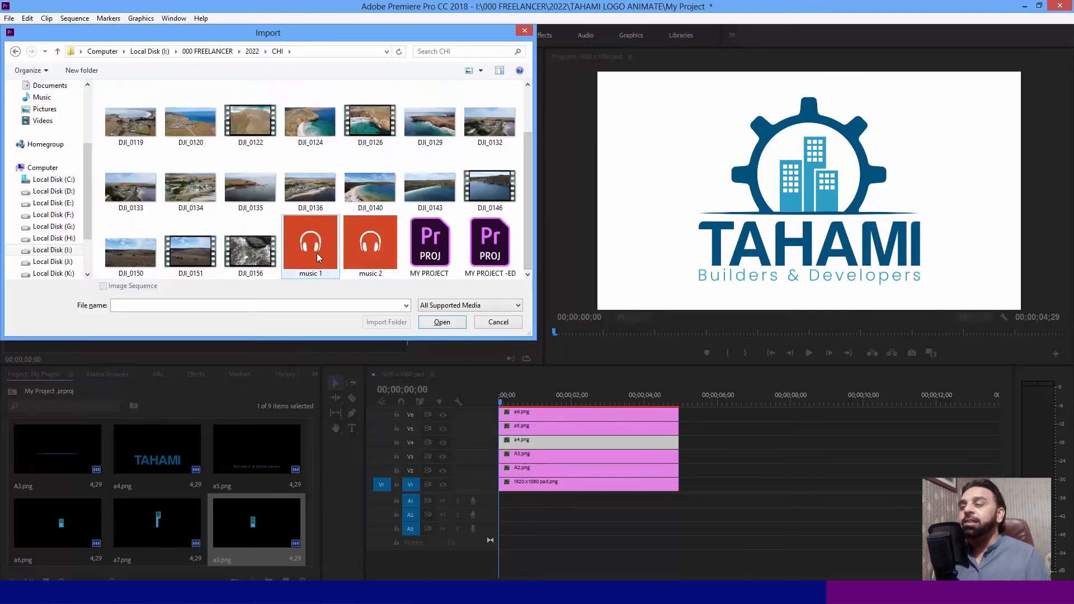
{"action": "left_click", "coordinate": [314, 248]}
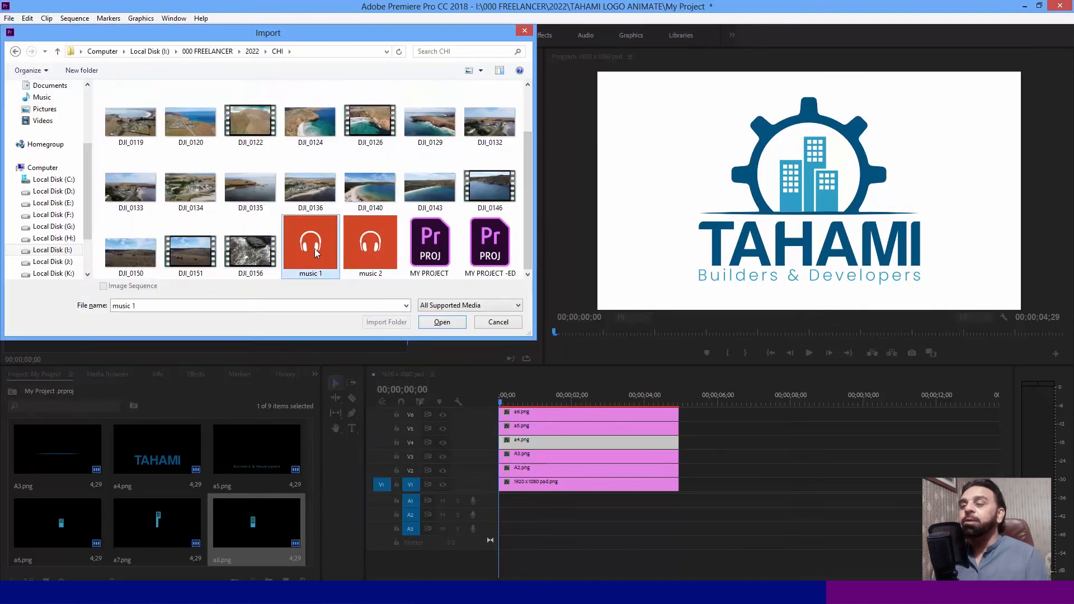
{"action": "left_click", "coordinate": [439, 322]}
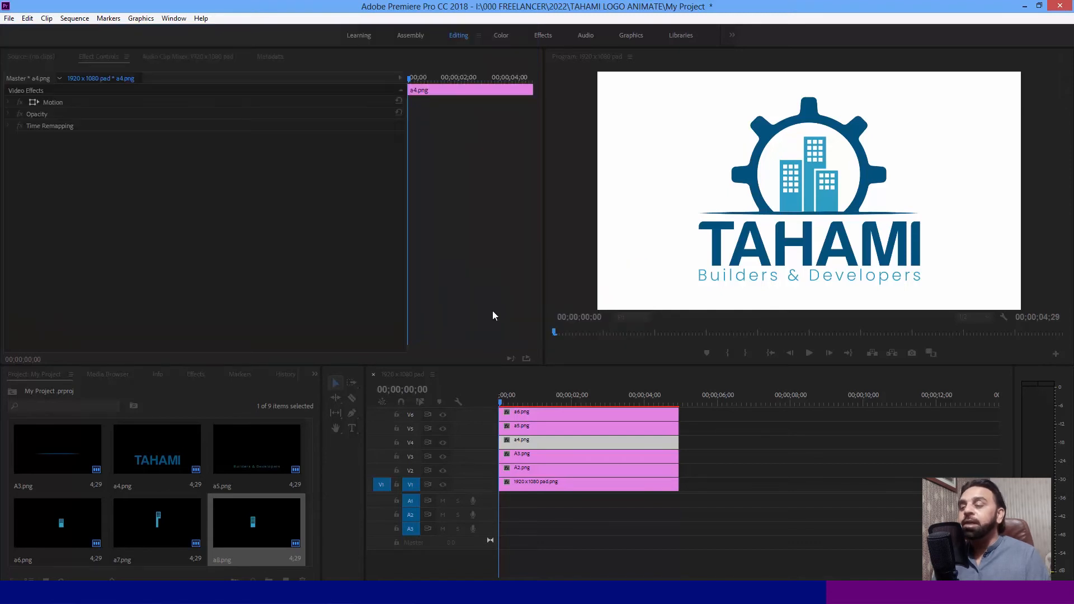
{"action": "mouse_move", "coordinate": [66, 531]}
{"action": "left_mouse_down"}
{"action": "mouse_move", "coordinate": [59, 524]}
{"action": "mouse_move", "coordinate": [588, 471]}
{"action": "mouse_move", "coordinate": [557, 506]}
{"action": "mouse_move", "coordinate": [506, 504]}
{"action": "left_mouse_up"}
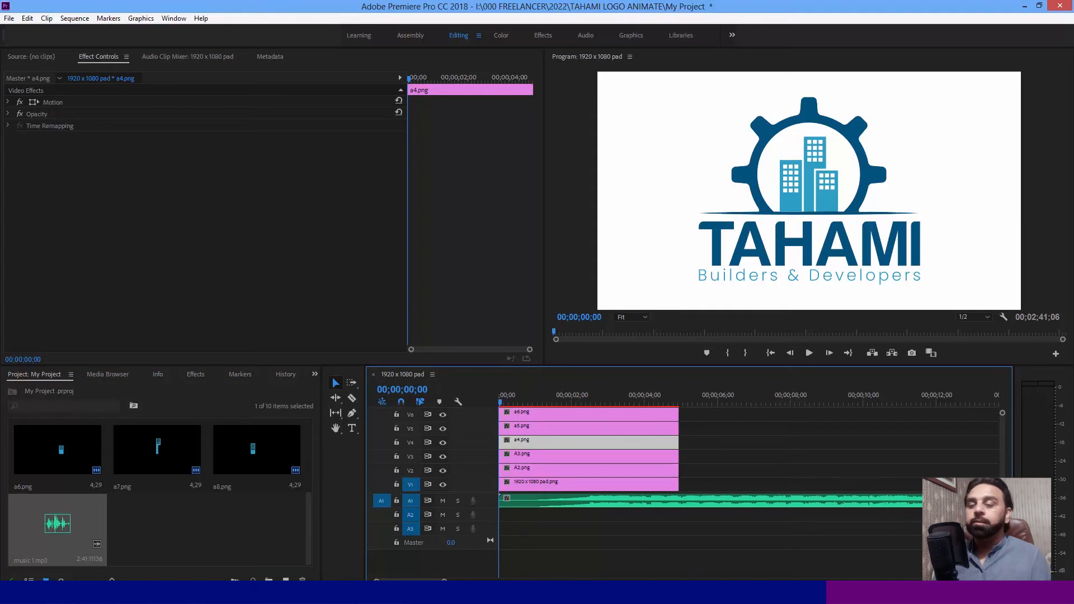
- Import VOICE OVER FINAL from the TAHAMI LOGO ANIMATE folder and place it on audio track A2 at the sequence start
{"action": "left_click", "coordinate": [556, 399]}
{"action": "key", "text": "ctrl+i"}
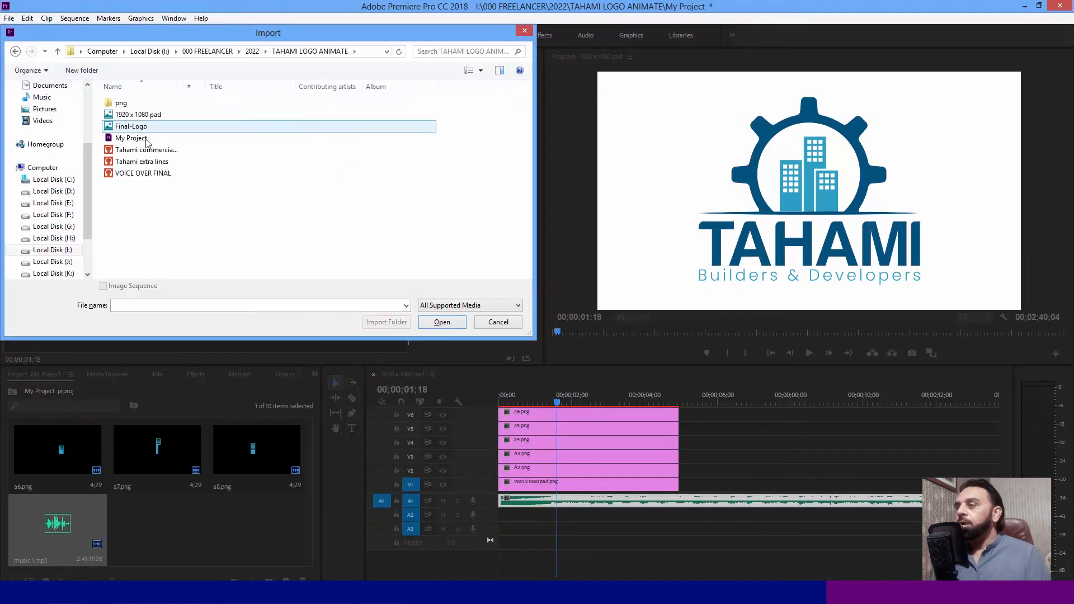
{"action": "double_click", "coordinate": [156, 178]}
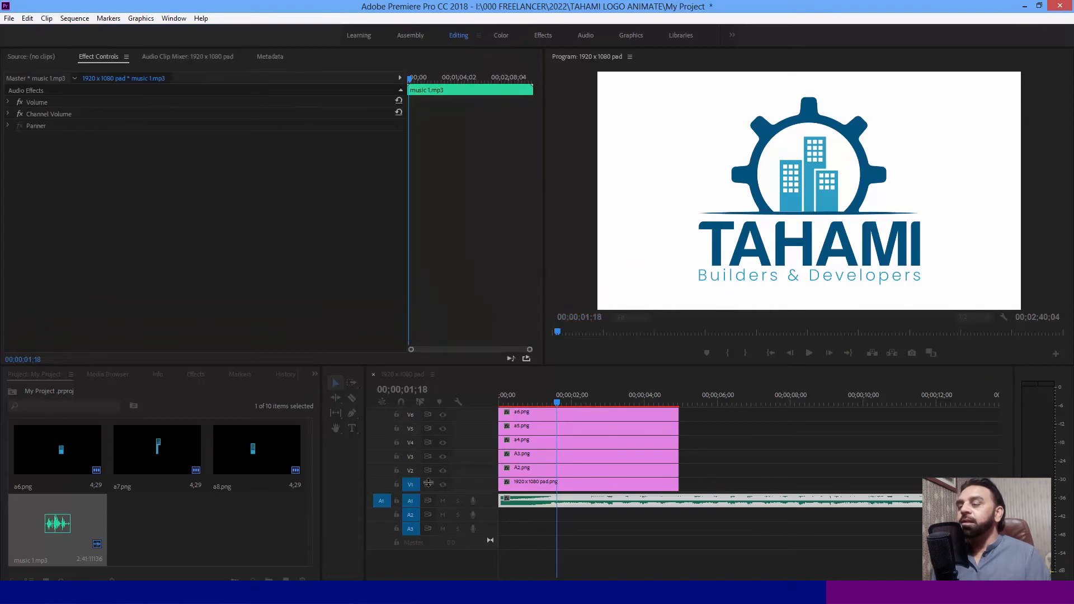
{"action": "left_click_drag", "start_coordinate": [168, 524], "coordinate": [500, 515]}
- Cut the voice-over at 00;00;02;07, delete its silent opening piece, and move the remainder to the sequence start
{"action": "left_click", "coordinate": [582, 393]}
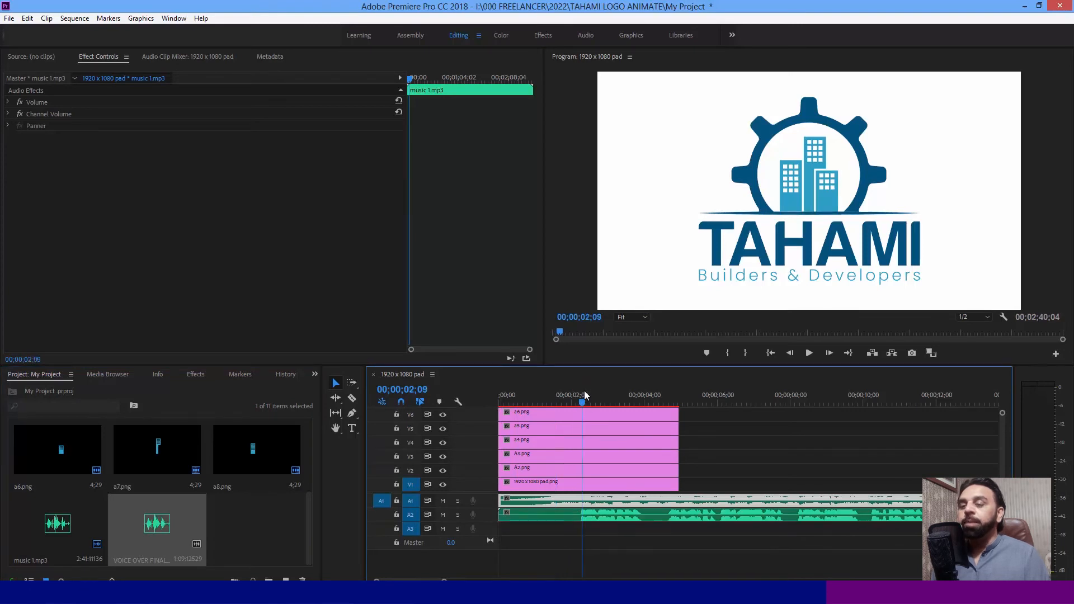
{"action": "left_click", "coordinate": [582, 391]}
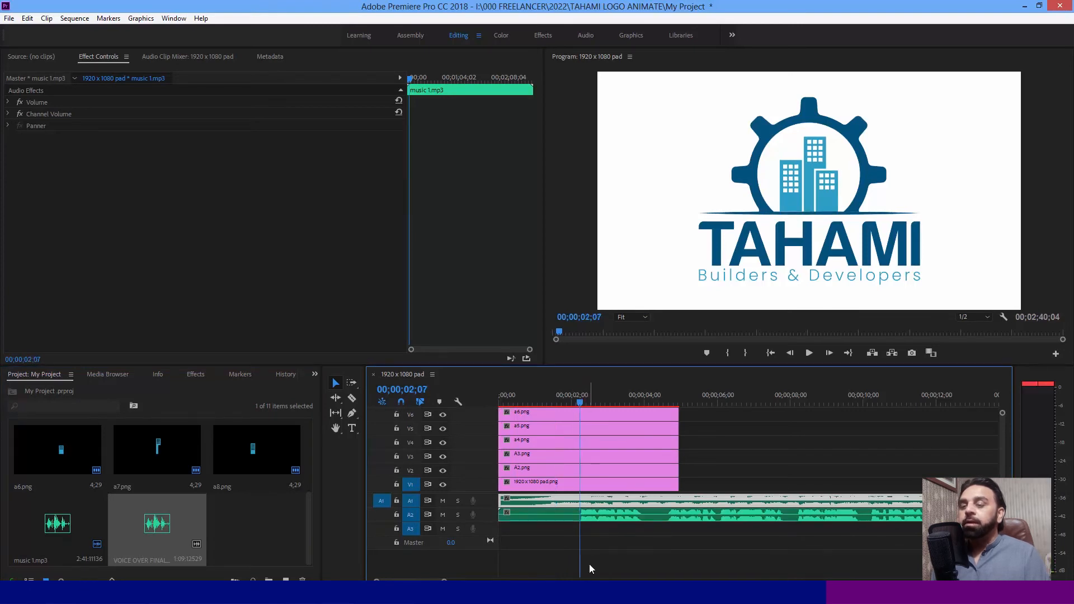
{"action": "left_click", "coordinate": [583, 516]}
{"action": "key", "text": "v"}
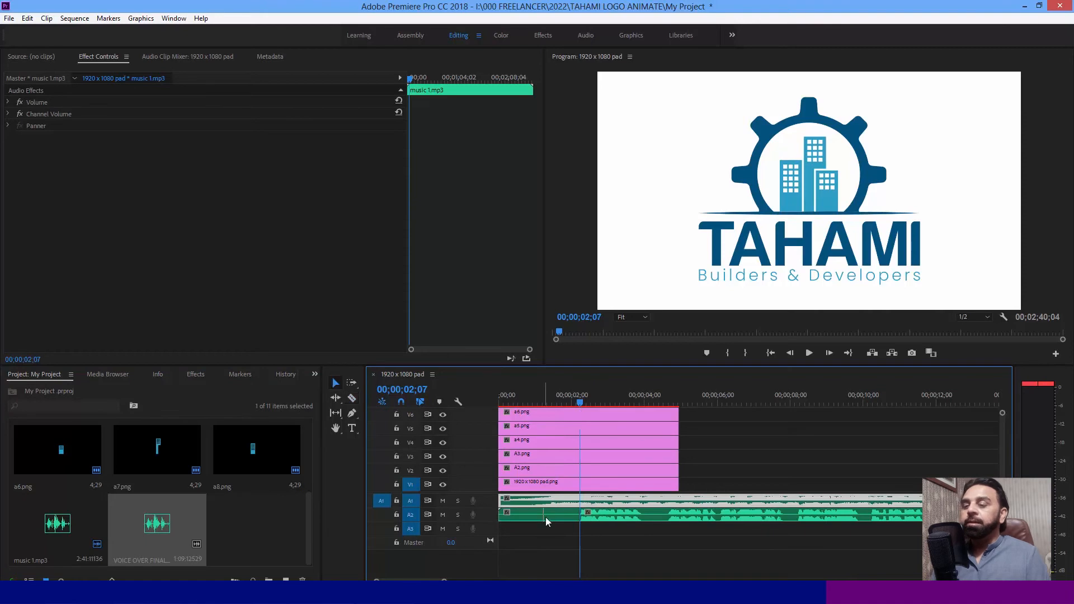
{"action": "left_click", "coordinate": [547, 516]}
{"action": "key", "text": "Delete"}
{"action": "left_click", "coordinate": [628, 517]}
{"action": "left_click_drag", "start_coordinate": [629, 517], "coordinate": [547, 517]}
- Add sequence markers at 00;00;02;13 and at the sequence start, and scrub the span between them
{"action": "left_click_drag", "start_coordinate": [509, 401], "coordinate": [588, 404]}
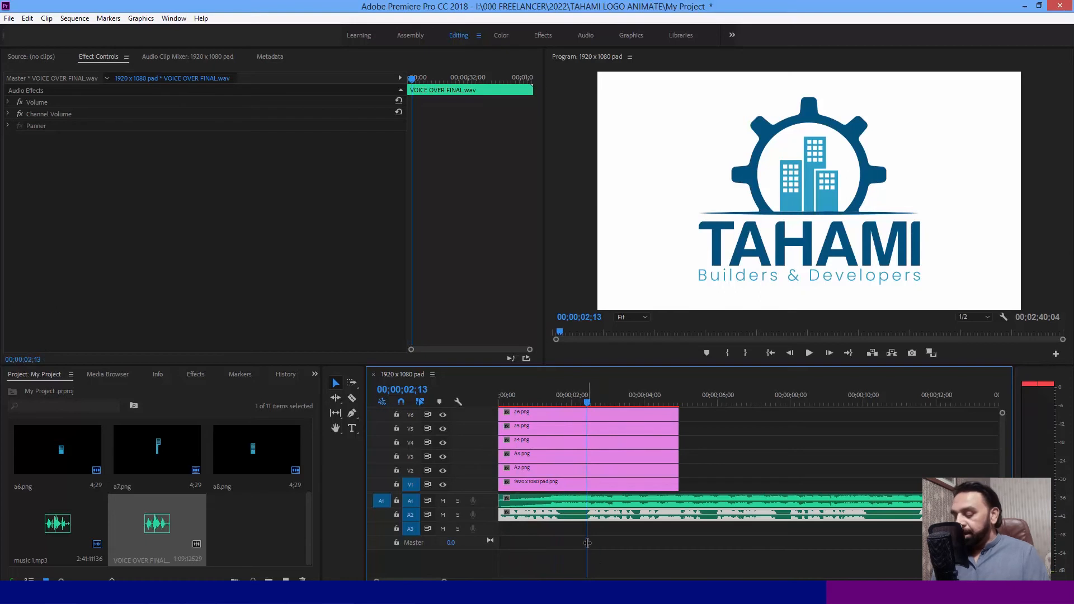
{"action": "left_click", "coordinate": [566, 545]}
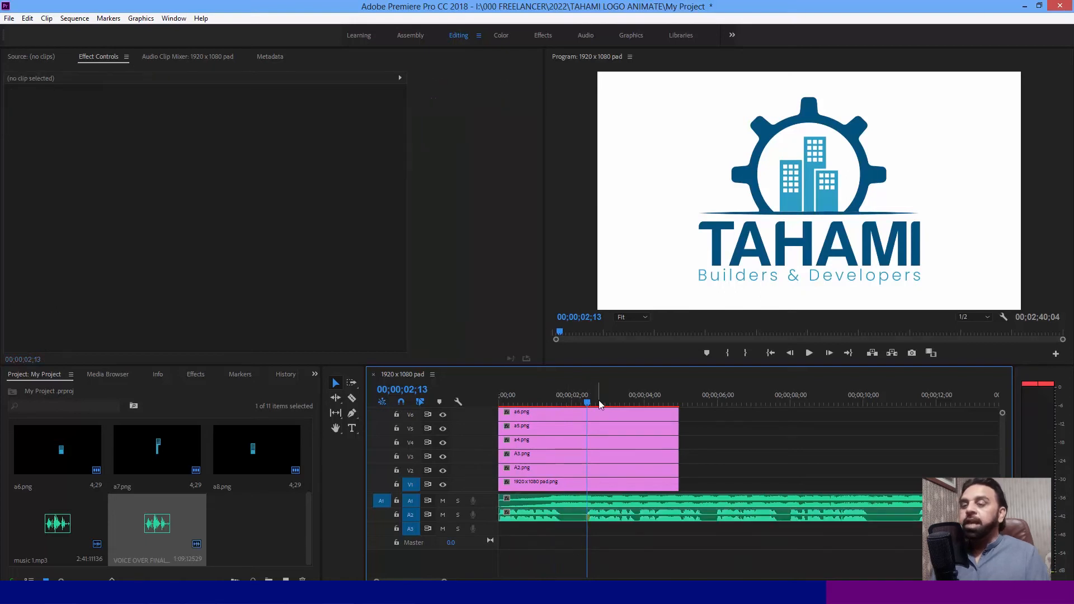
{"action": "key", "text": "m"}
{"action": "left_click_drag", "start_coordinate": [573, 394], "coordinate": [459, 401]}
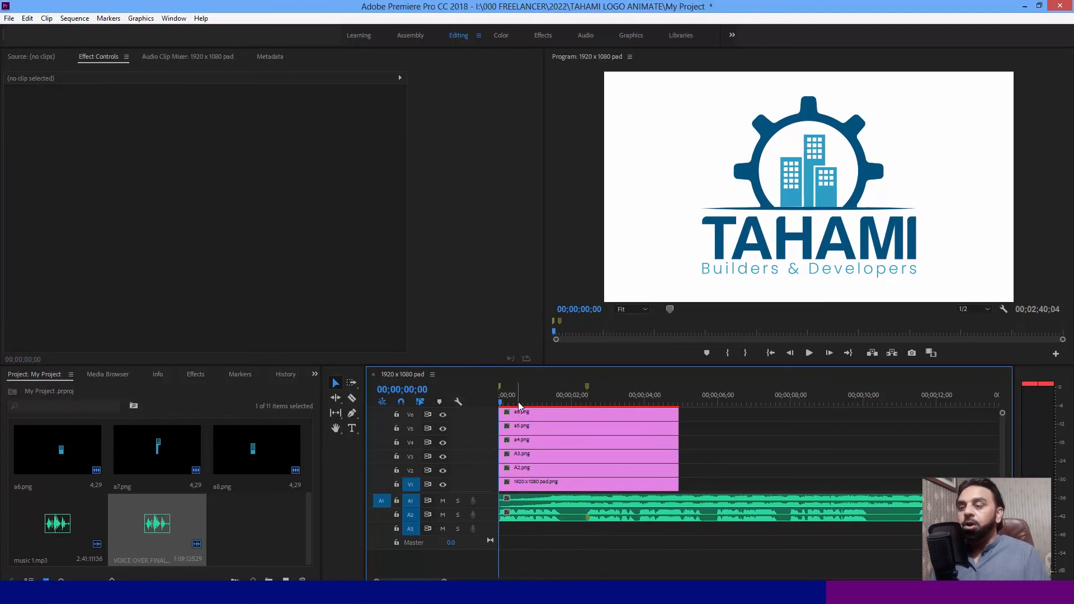
{"action": "left_click_drag", "start_coordinate": [501, 407], "coordinate": [589, 404]}
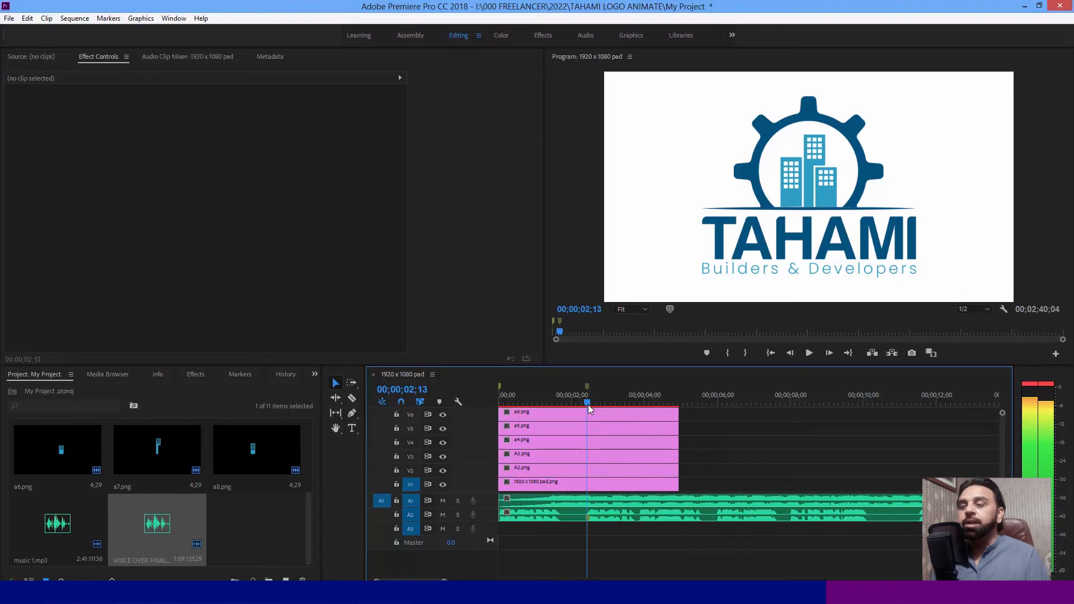
- Set the default video transition duration to 15 frames and apply the default transition to both ends of the A2.png clip
{"action": "left_click_drag", "start_coordinate": [588, 404], "coordinate": [588, 404]}
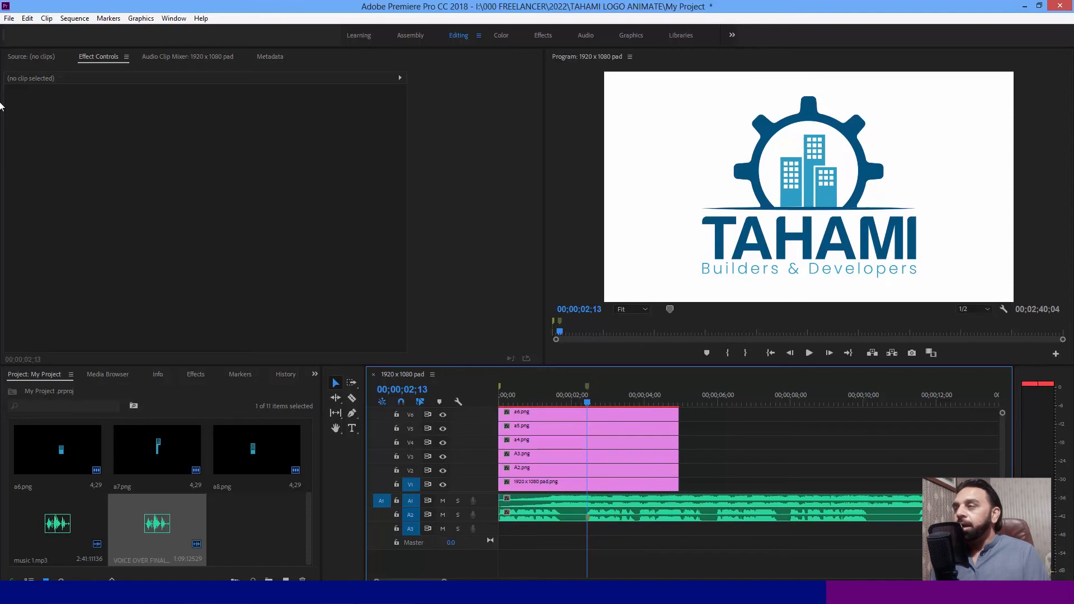
{"action": "left_click", "coordinate": [545, 468]}
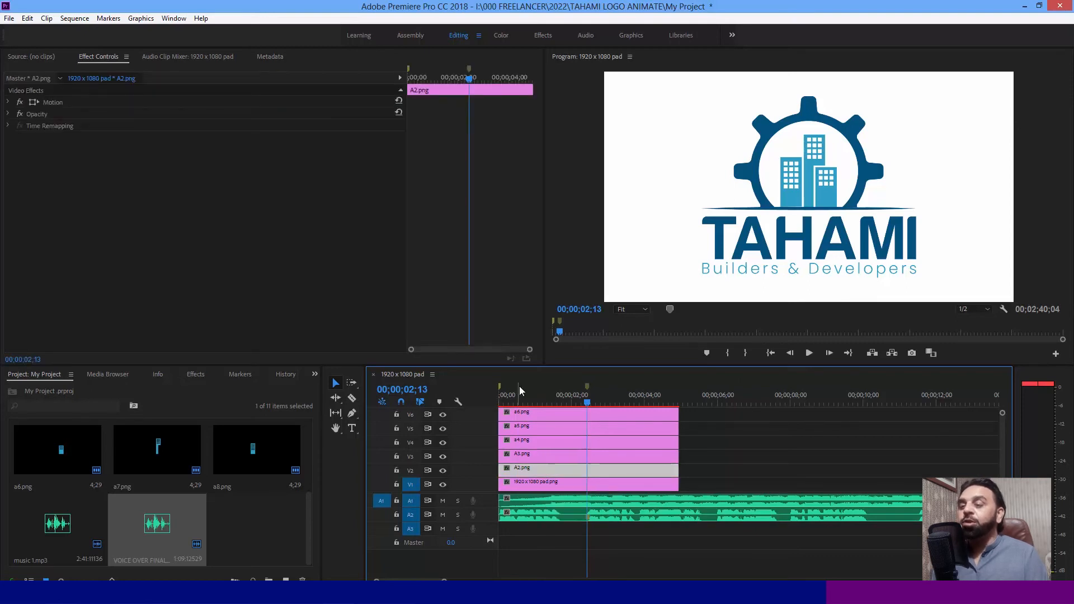
{"action": "left_click", "coordinate": [28, 19]}
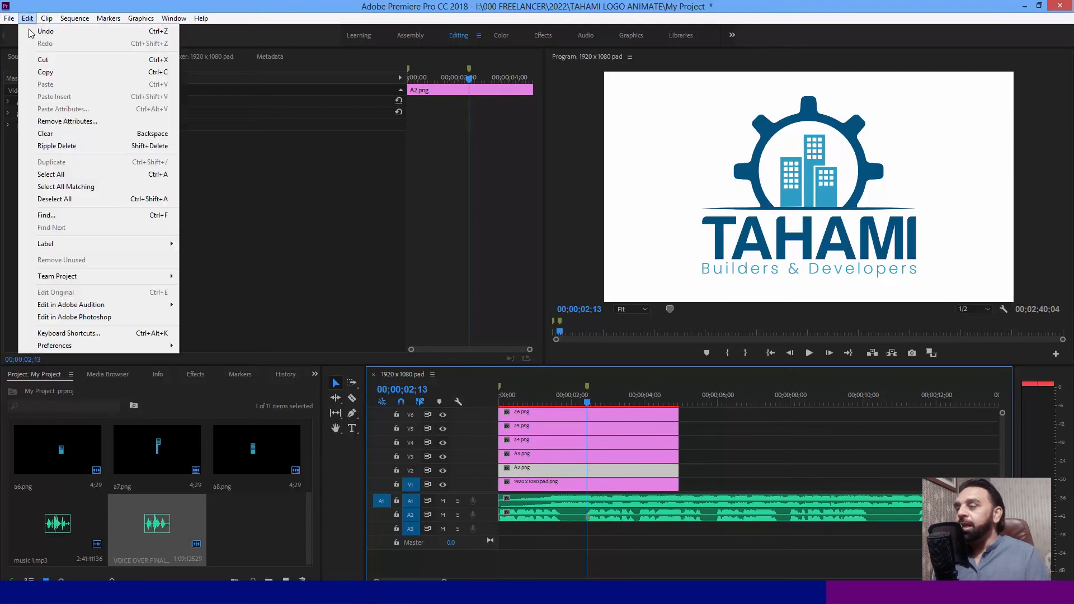
{"action": "mouse_move", "coordinate": [111, 350]}
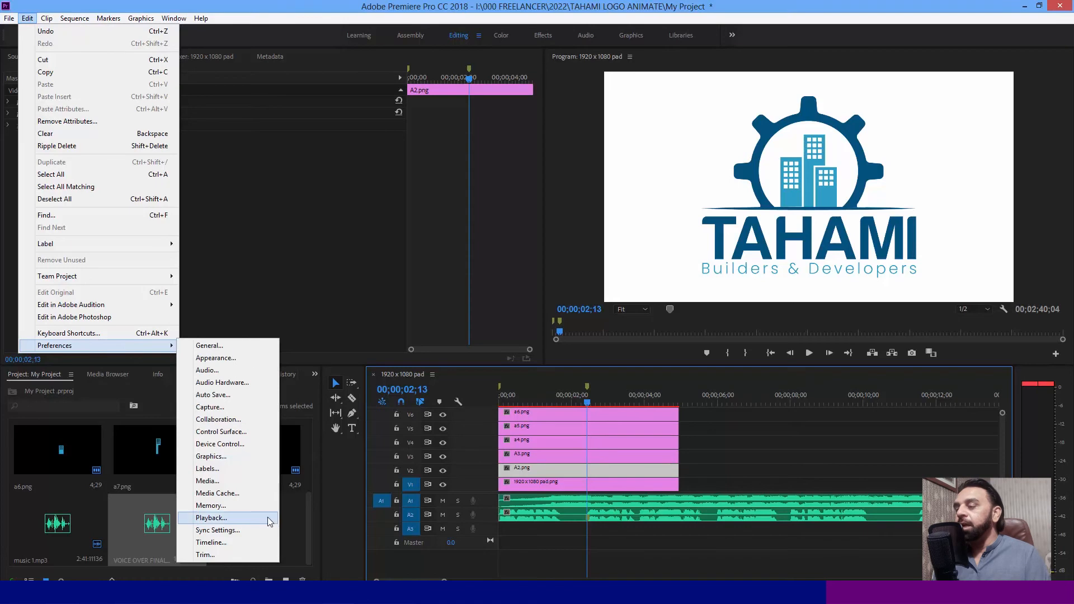
{"action": "left_click", "coordinate": [238, 545]}
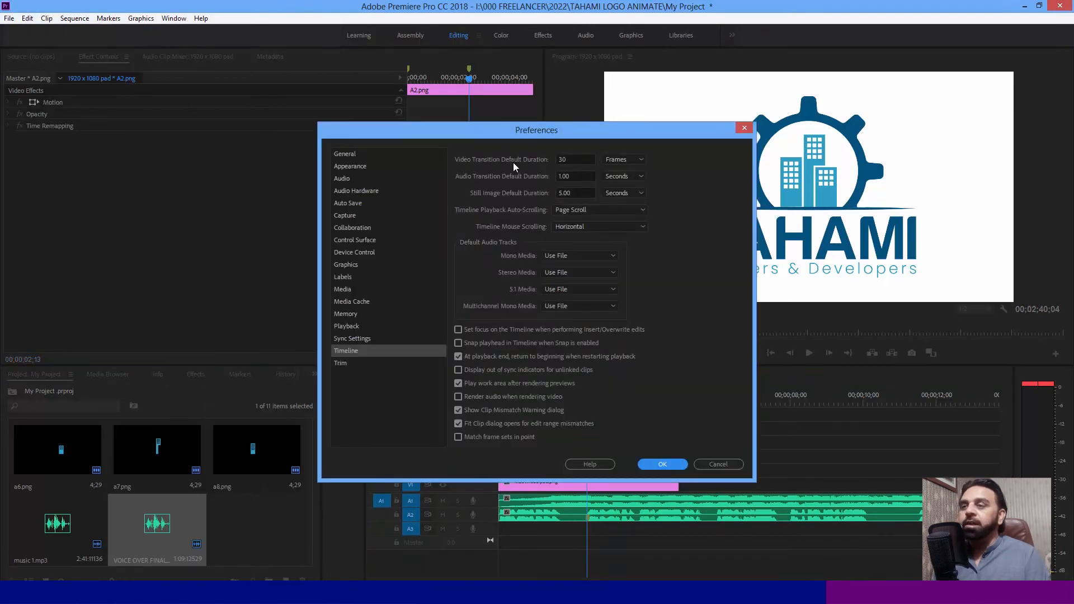
{"action": "left_click", "coordinate": [577, 159]}
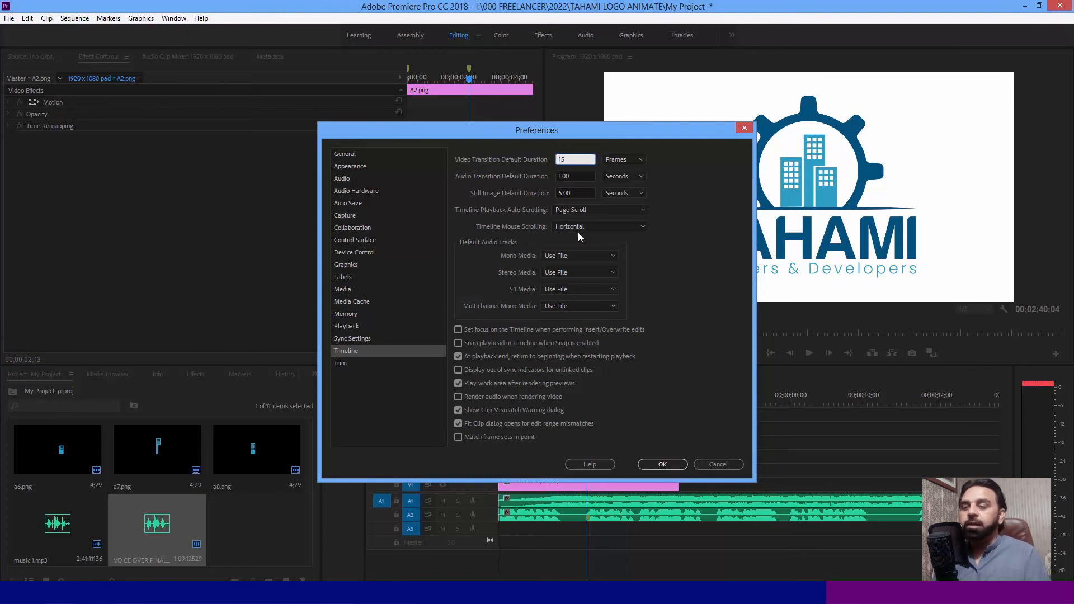
{"action": "left_click", "coordinate": [664, 464]}
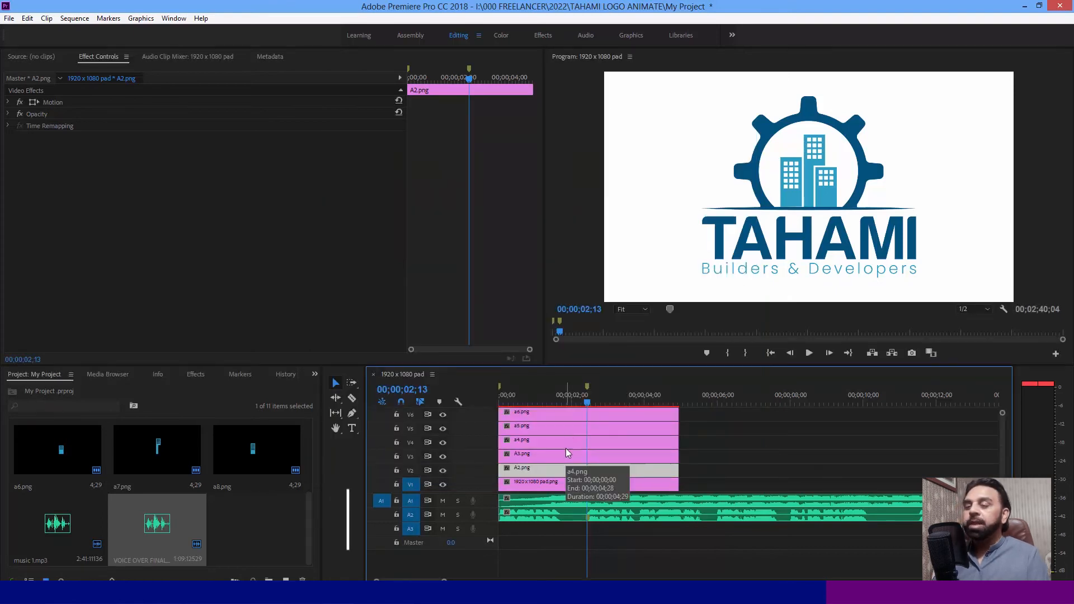
{"action": "key", "text": "ctrl+d"}
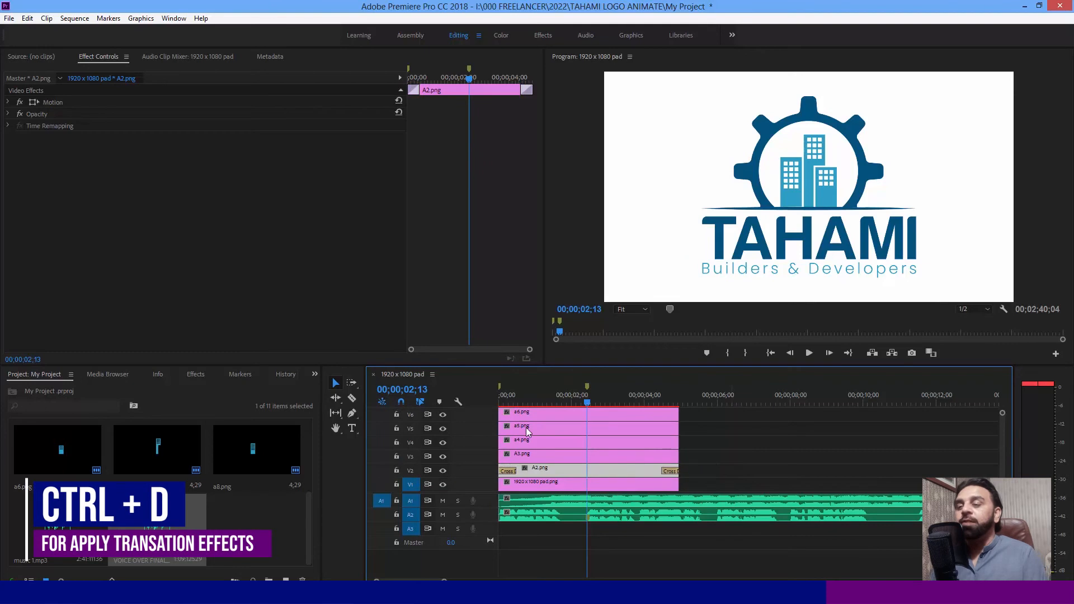
{"action": "left_click_drag", "start_coordinate": [525, 395], "coordinate": [518, 395]}
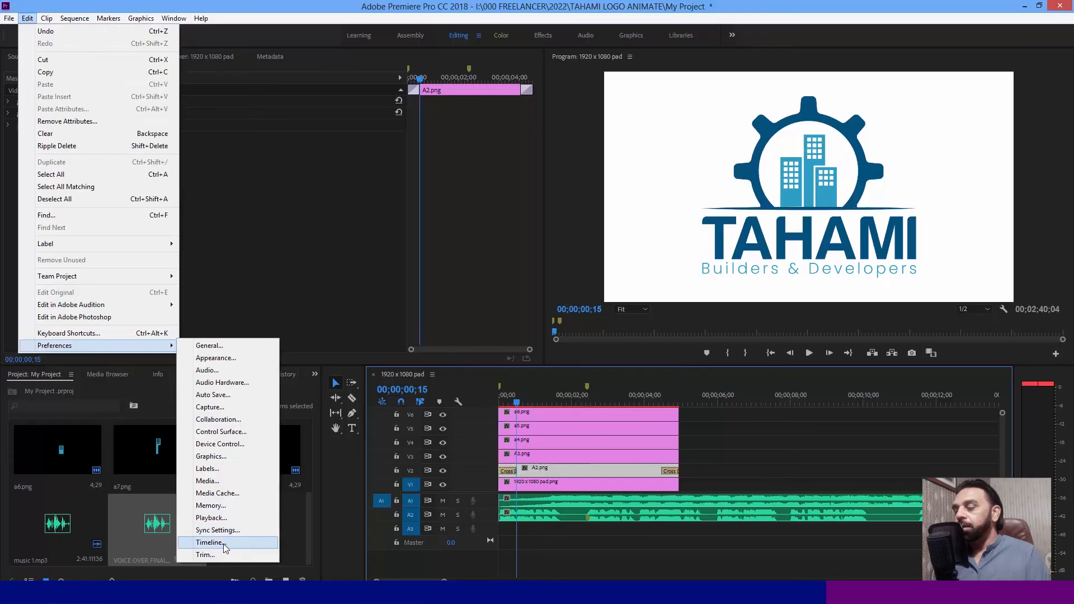
- Set the default video transition duration to 12 frames in the Timeline preferences
{"action": "left_click", "coordinate": [223, 542]}
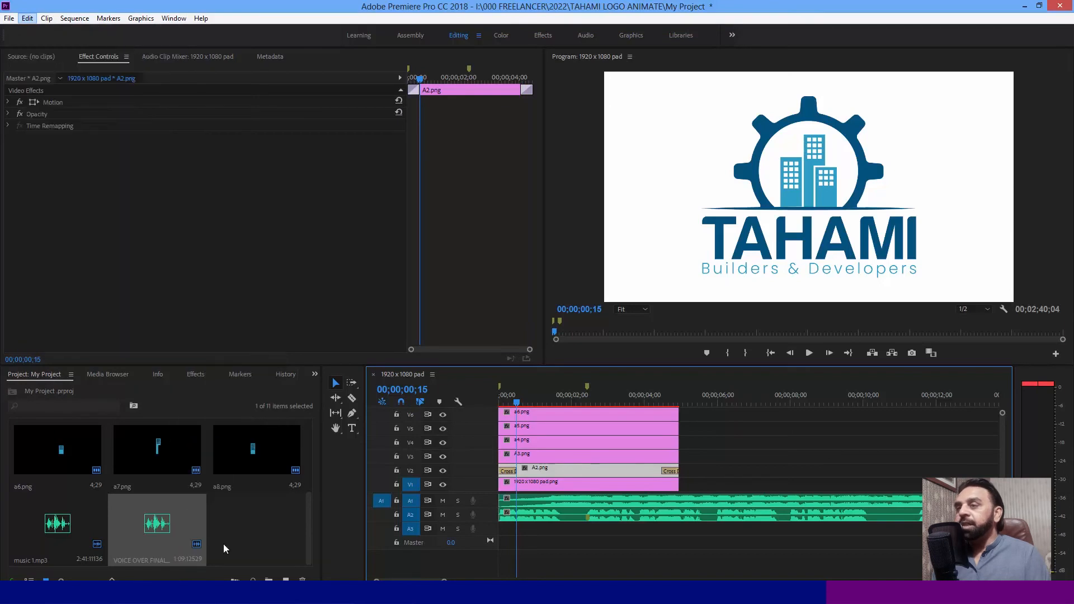
{"action": "double_click", "coordinate": [569, 159]}
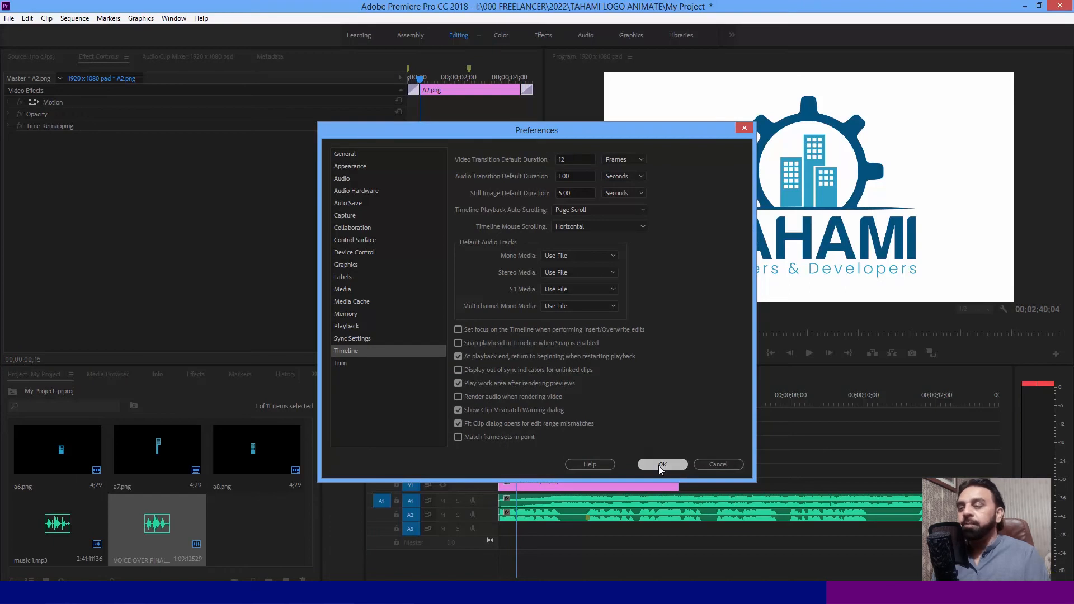
{"action": "left_click", "coordinate": [661, 466]}
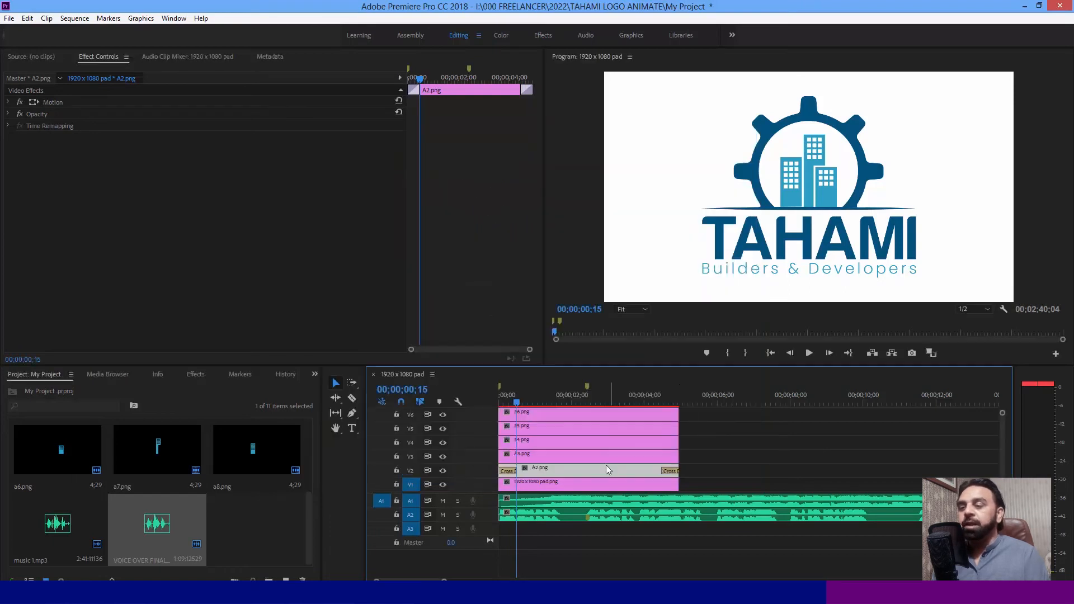
- Replace both transitions on A2.png with newly applied default ones and place the playhead at the opening transition's end, 00;00;00;12
{"action": "left_click", "coordinate": [669, 471]}
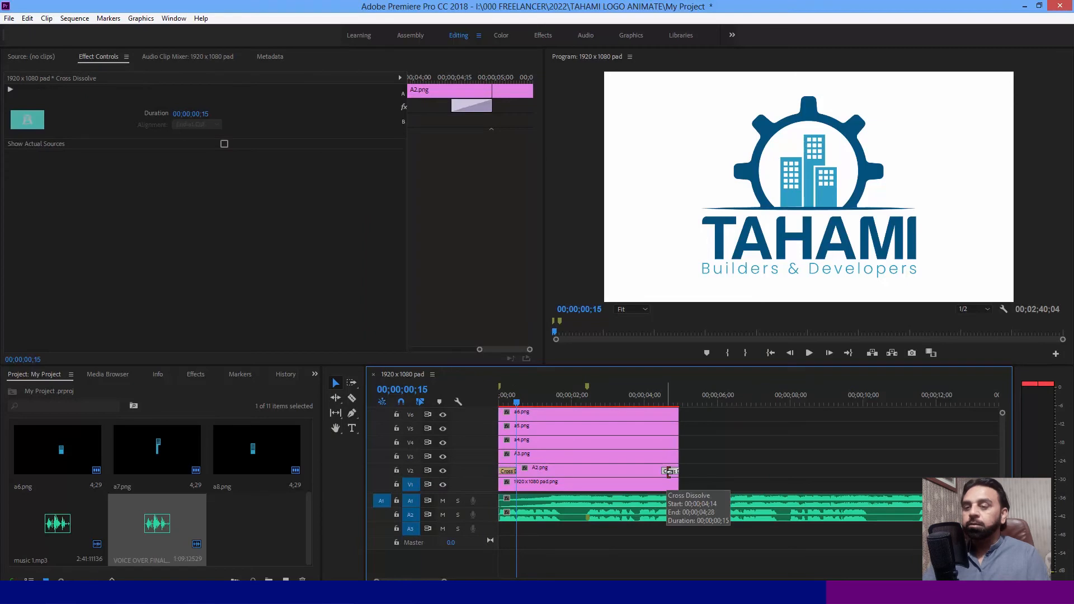
{"action": "key", "text": "Delete"}
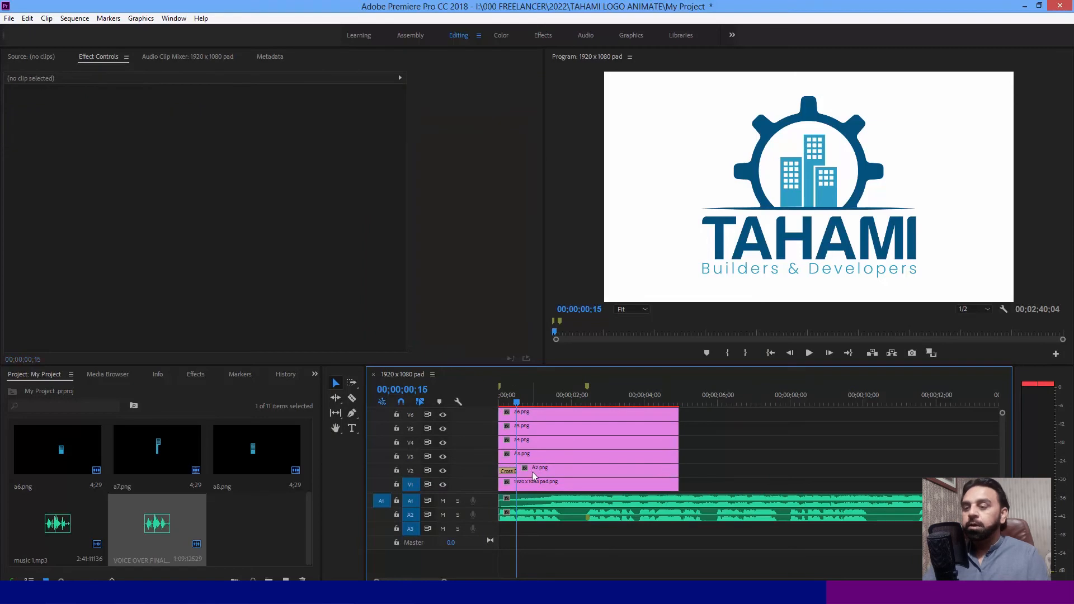
{"action": "left_click", "coordinate": [504, 472]}
{"action": "key", "text": "Delete"}
{"action": "left_click", "coordinate": [510, 475]}
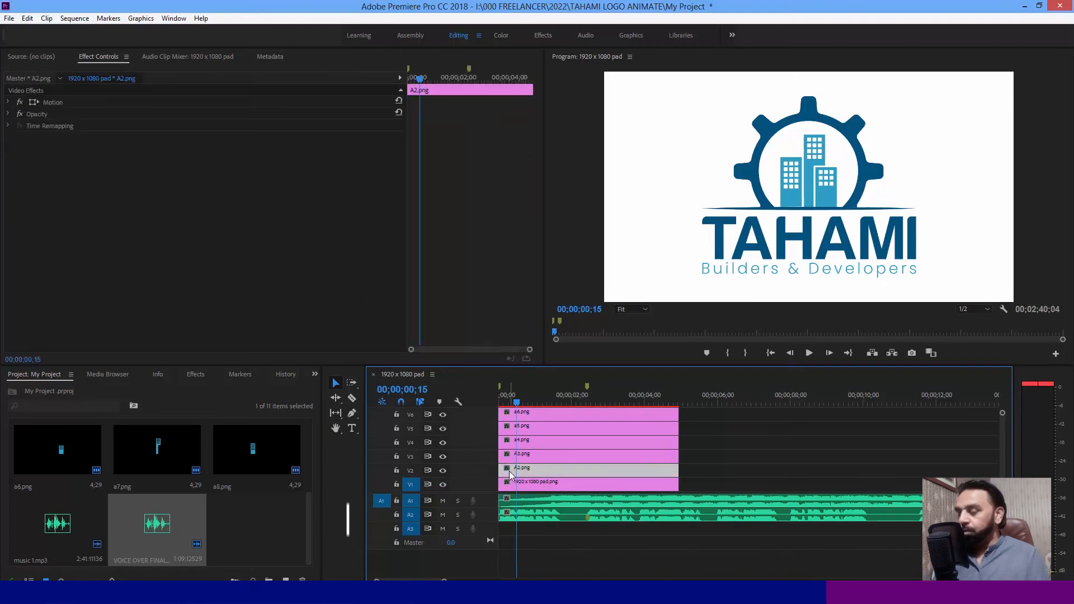
{"action": "key", "text": "ctrl+d"}
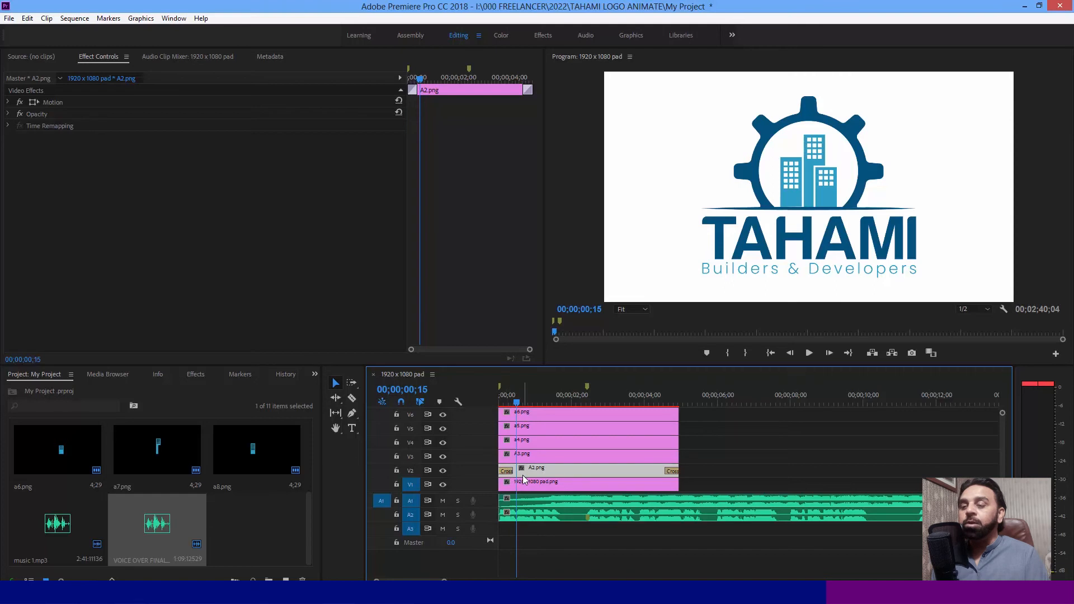
{"action": "left_click", "coordinate": [516, 398]}
{"action": "left_click_drag", "start_coordinate": [516, 398], "coordinate": [513, 399]}
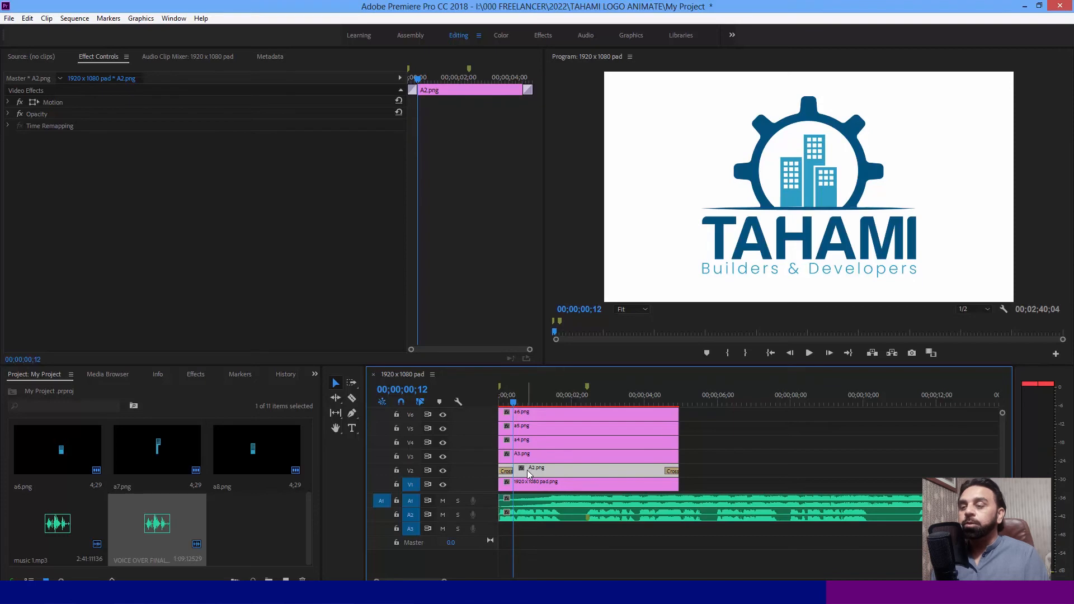
- Hide the output of video tracks V3 through V8, leaving only the gear in A2.png and the background visible
{"action": "left_click", "coordinate": [442, 442]}
{"action": "left_click", "coordinate": [443, 429]}
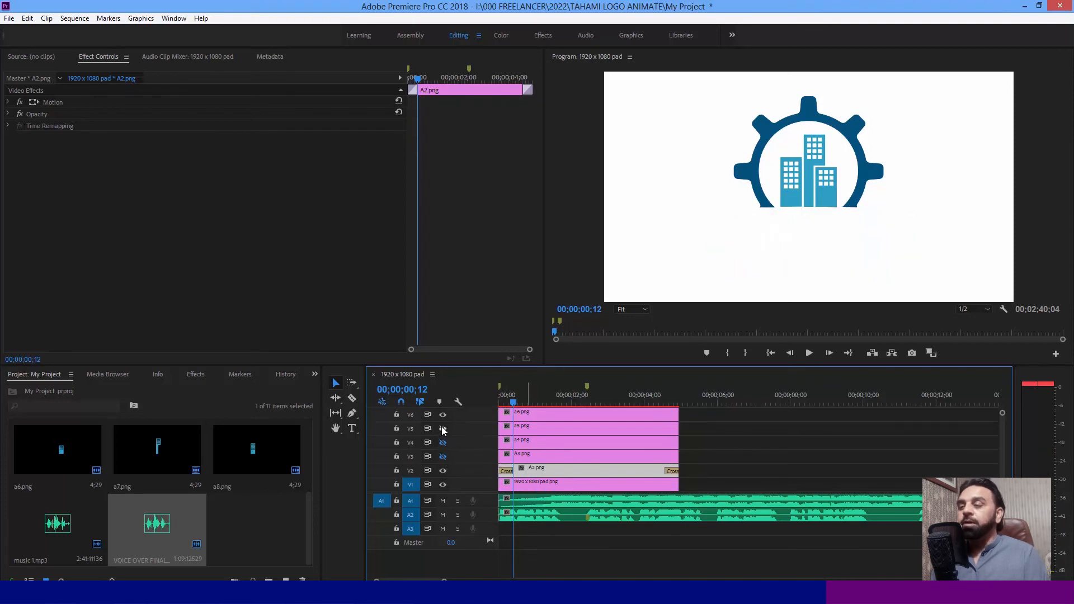
{"action": "left_click", "coordinate": [442, 415]}
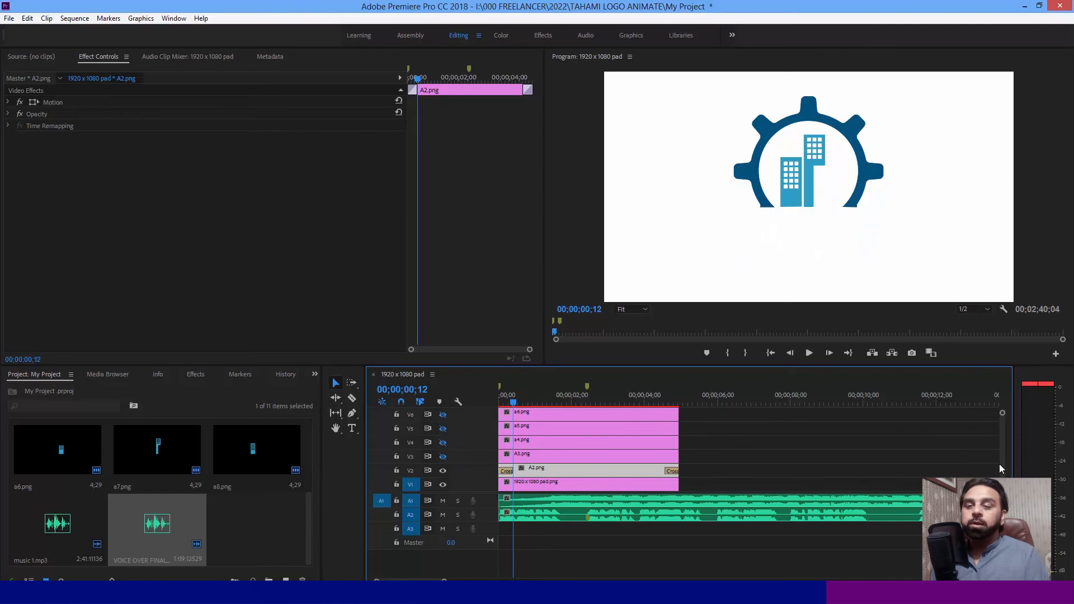
{"action": "scroll", "coordinate": [1002, 463], "scroll_direction": "up", "scroll_amount": 2}
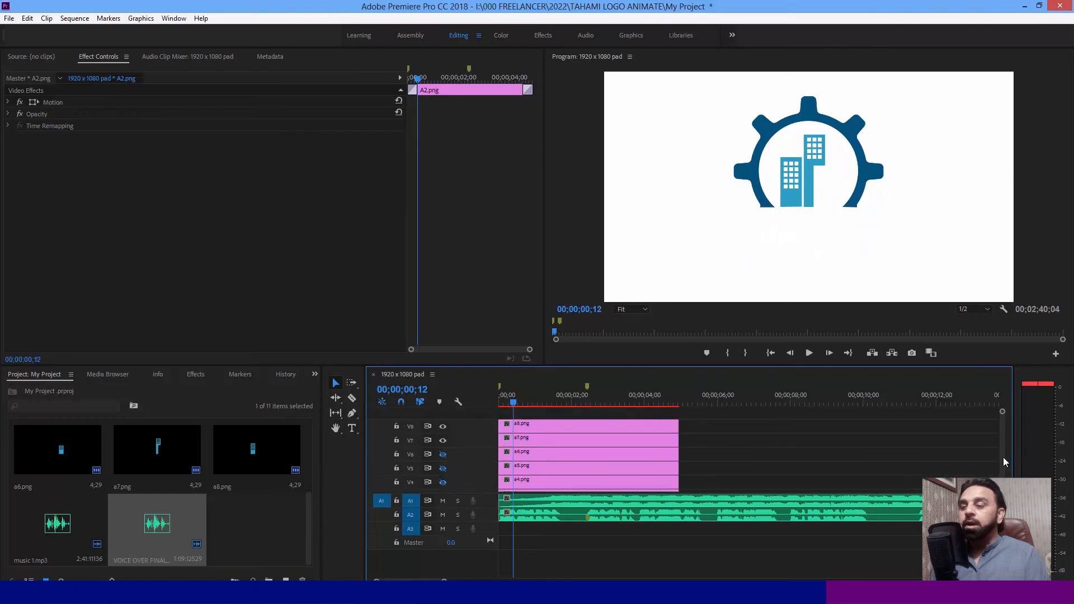
{"action": "left_click", "coordinate": [443, 441]}
{"action": "left_click", "coordinate": [443, 425]}
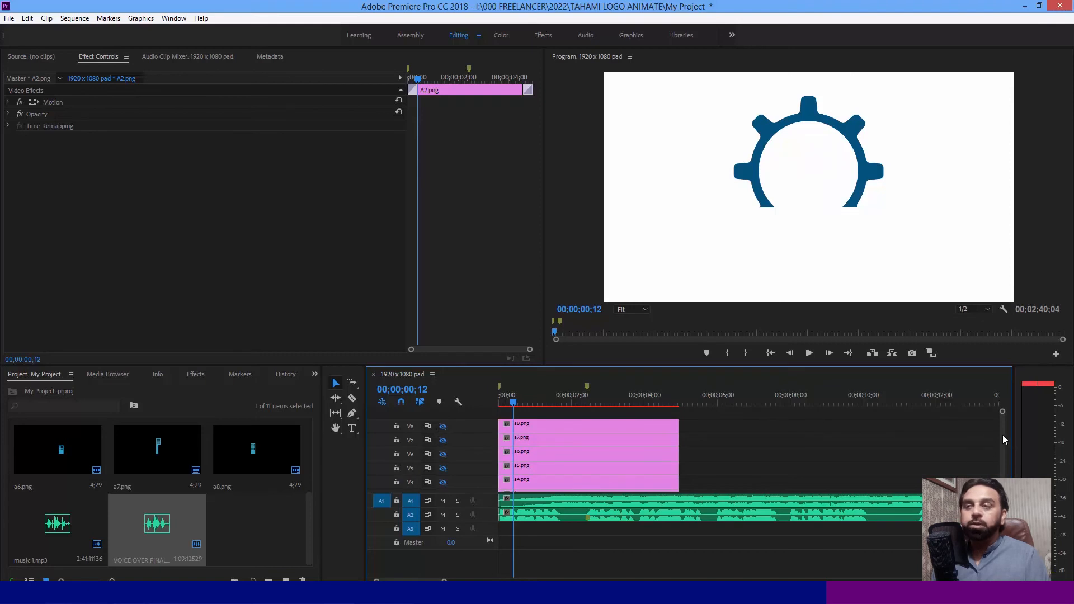
{"action": "scroll", "coordinate": [1001, 453], "scroll_direction": "down", "scroll_amount": 2}
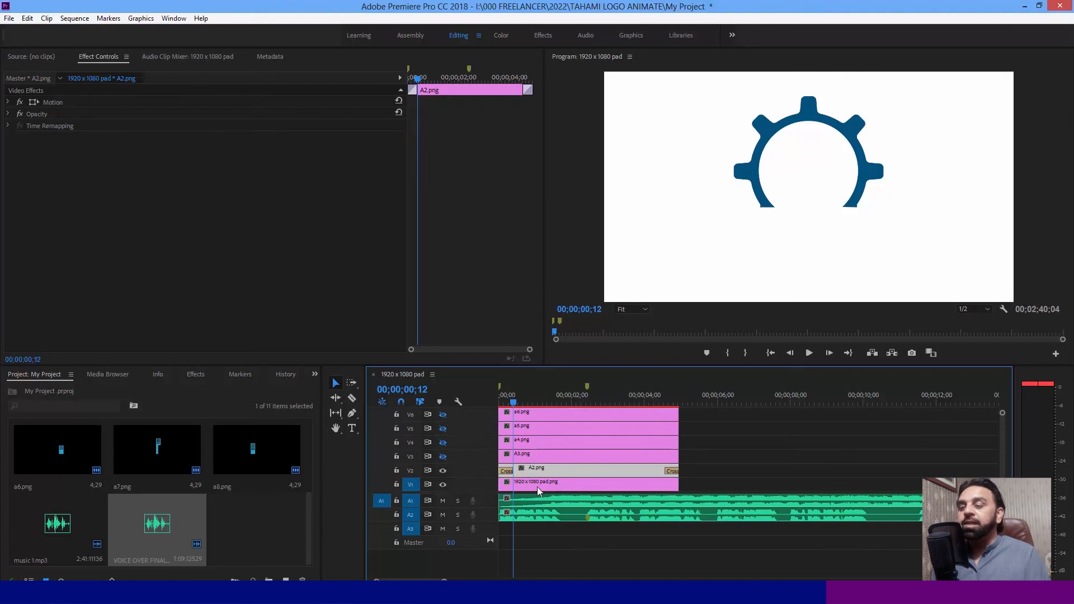
- Enable Scale and Position keyframing on A2.png at 00;00;00;12, keeping scale 100 and position 960, 540
{"action": "left_click_drag", "start_coordinate": [444, 581], "coordinate": [389, 581]}
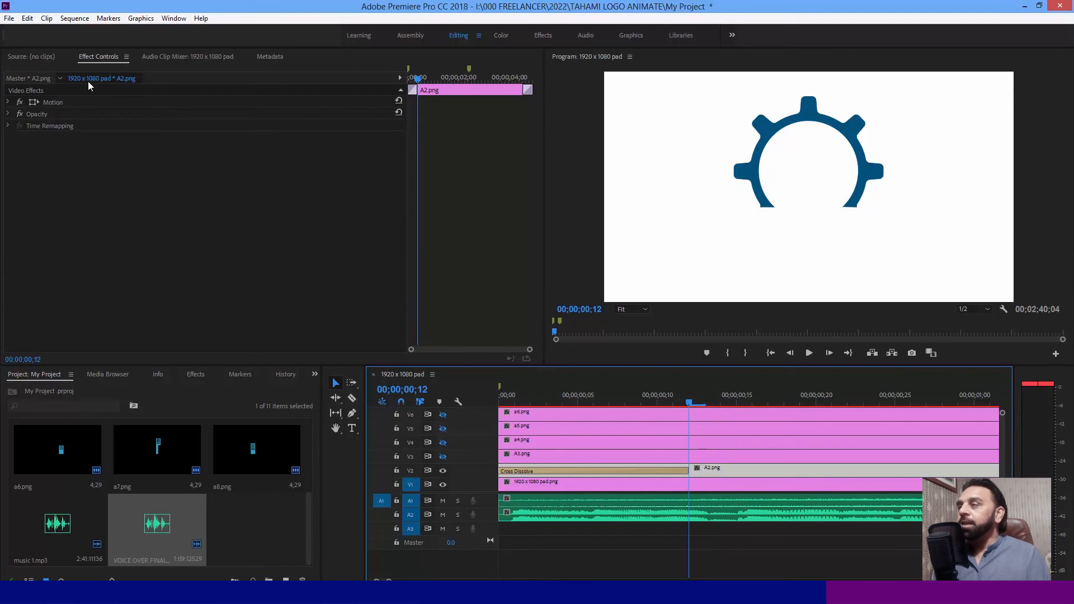
{"action": "left_click", "coordinate": [9, 108]}
{"action": "left_click", "coordinate": [8, 102]}
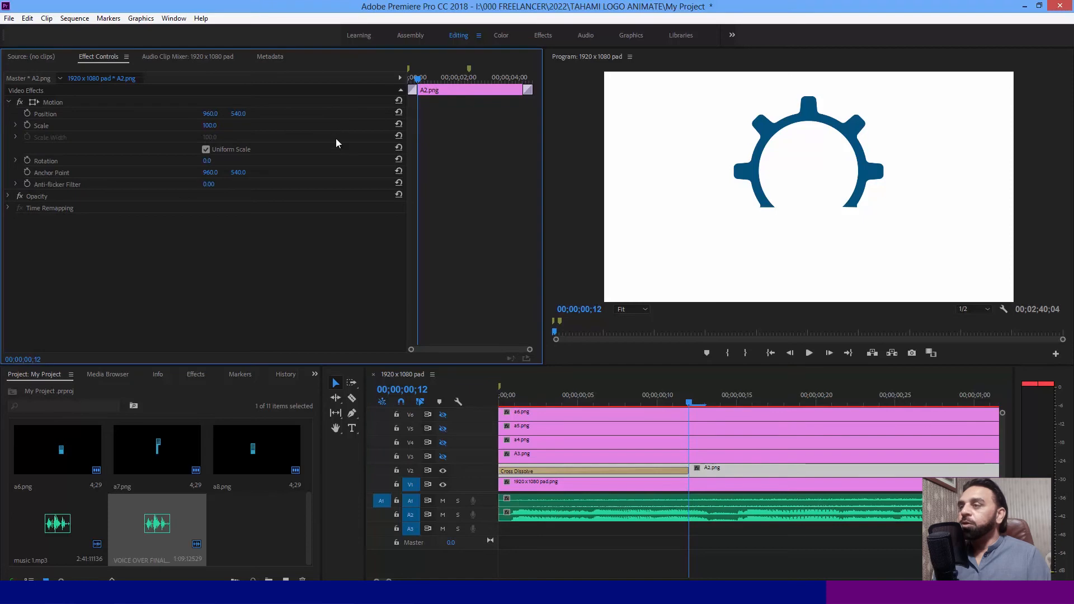
{"action": "left_click", "coordinate": [29, 125]}
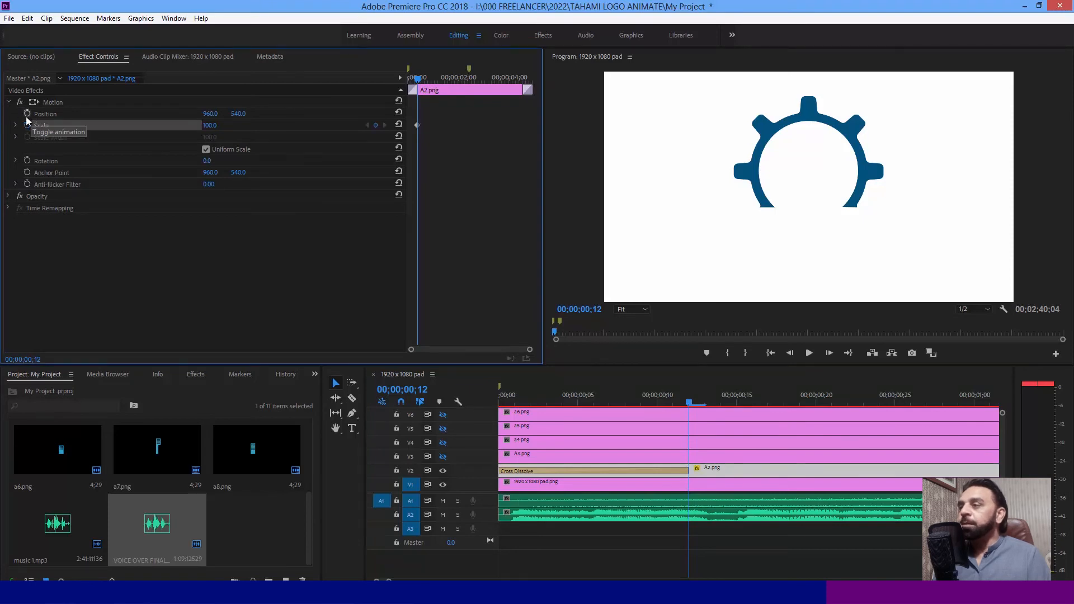
{"action": "left_click", "coordinate": [27, 113]}
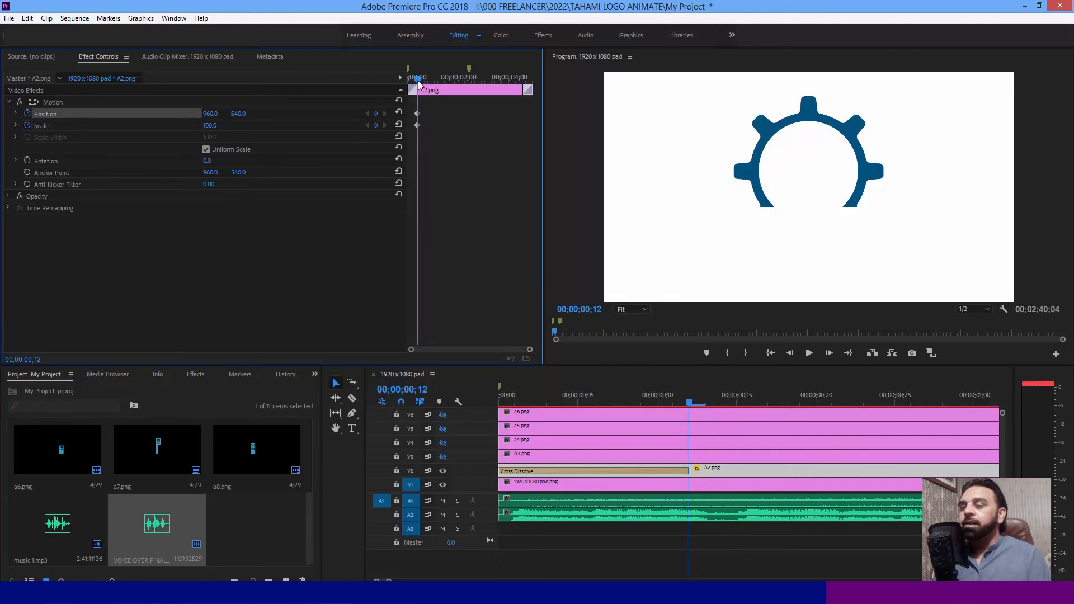
- Delete the Cross Dissolve at the start of A2.png and reselect the clip
{"action": "left_click", "coordinate": [612, 472]}
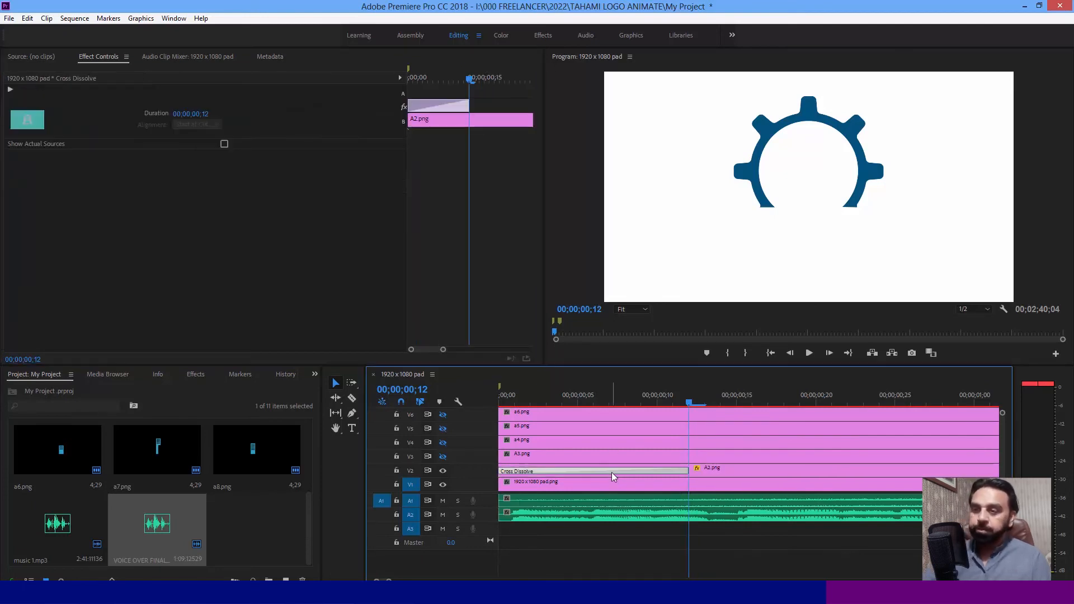
{"action": "key", "text": "Delete"}
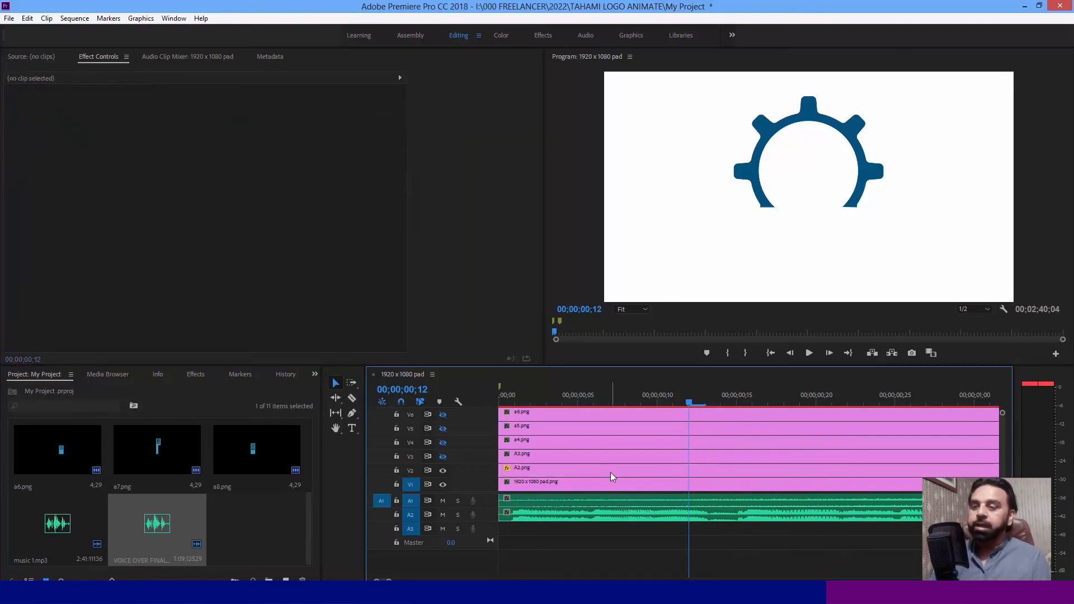
{"action": "left_click", "coordinate": [608, 472]}
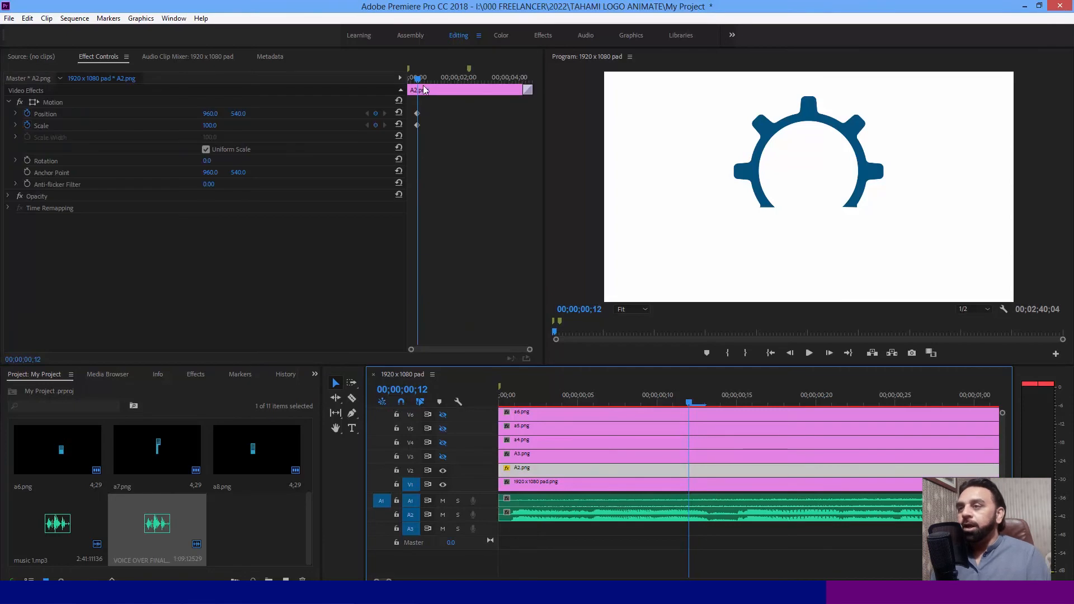
- Add Scale and Position keyframes to A2.png at the sequence start, with scale 127 and position 960, 691
{"action": "left_click_drag", "start_coordinate": [418, 79], "coordinate": [368, 92]}
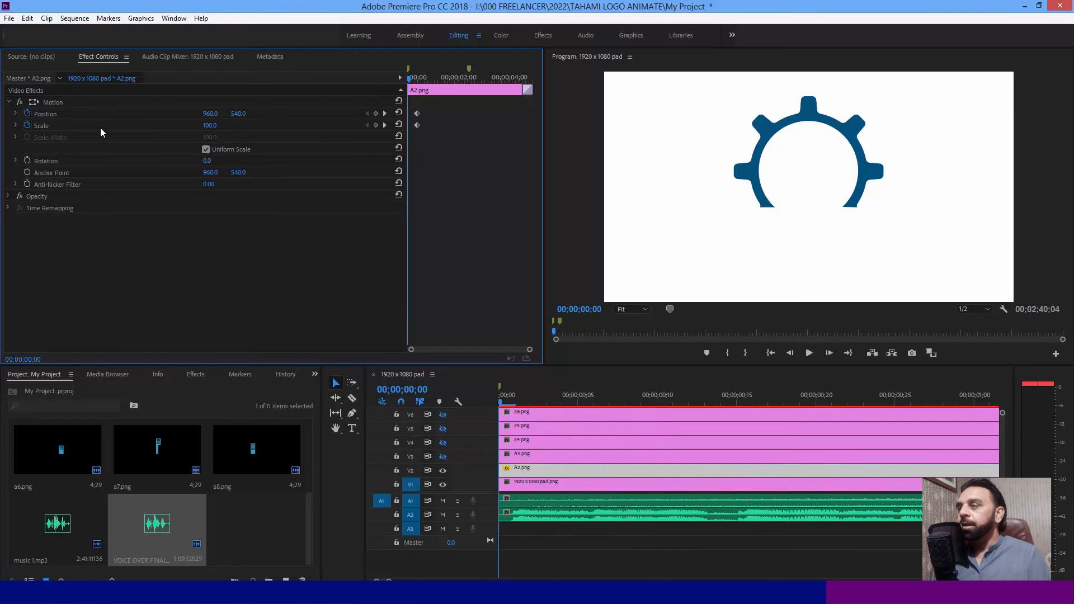
{"action": "left_click", "coordinate": [374, 125]}
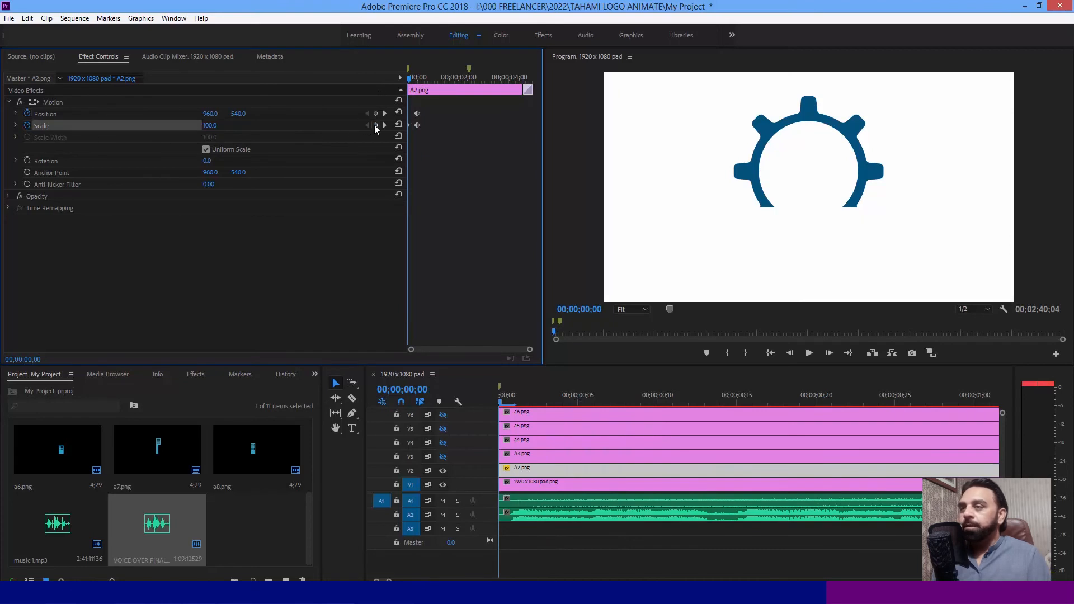
{"action": "left_click", "coordinate": [376, 114]}
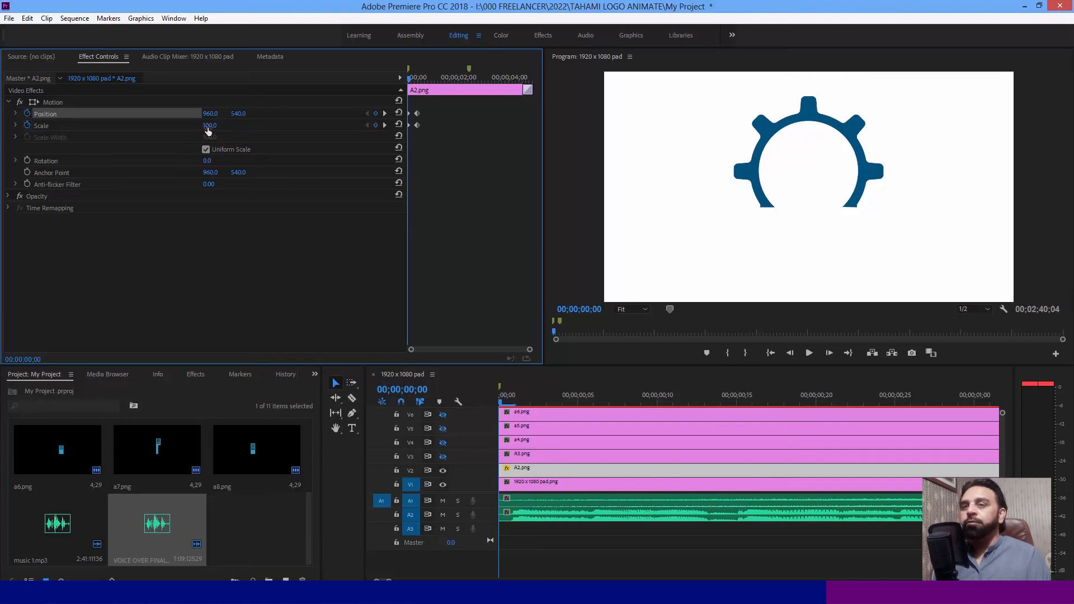
{"action": "left_click_drag", "start_coordinate": [210, 126], "coordinate": [225, 125]}
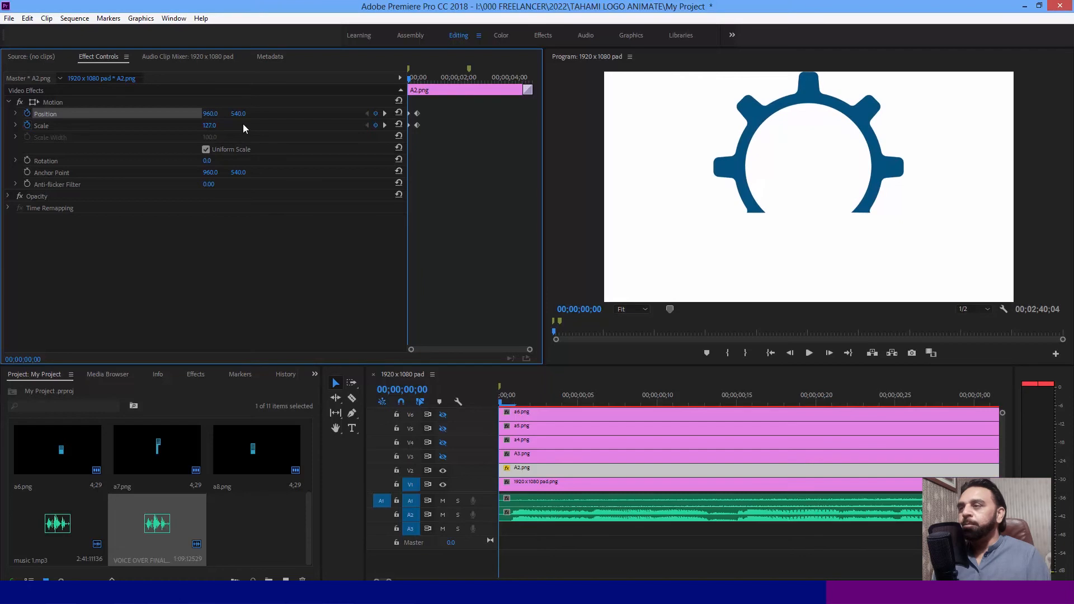
{"action": "left_click_drag", "start_coordinate": [237, 115], "coordinate": [322, 115]}
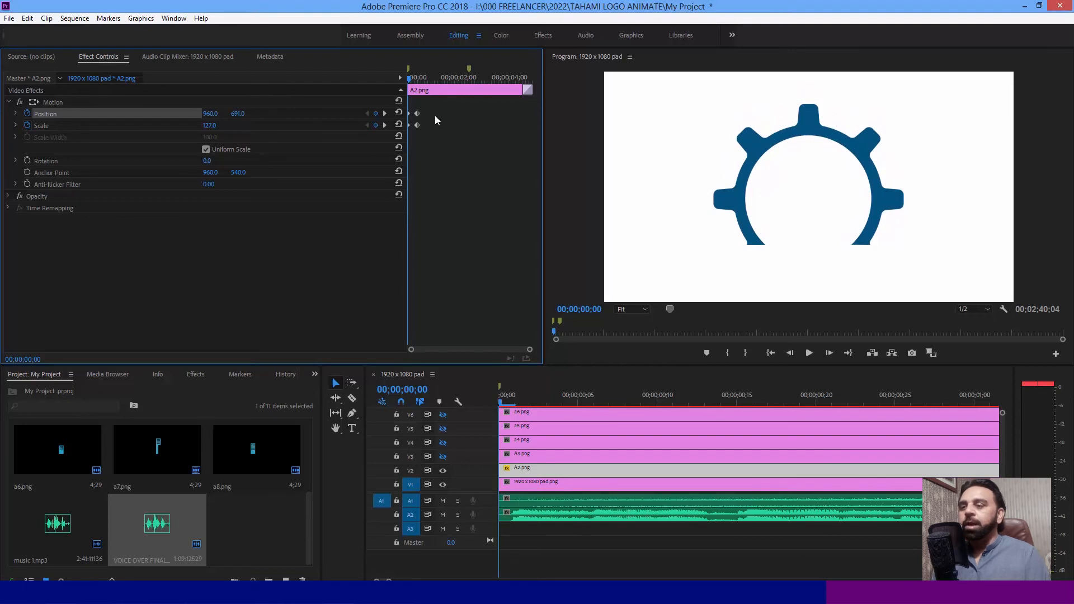
- Play the gear animation from the sequence start and return the playhead to 00;00;00;00
{"action": "left_click", "coordinate": [487, 395]}
{"action": "left_click", "coordinate": [808, 353]}
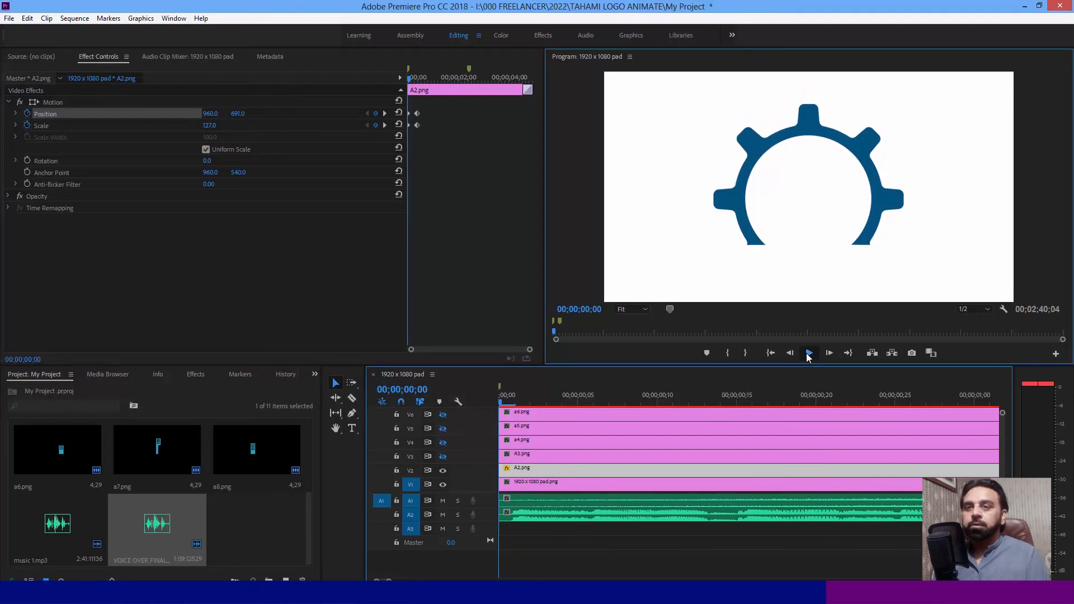
{"action": "key", "text": "space"}
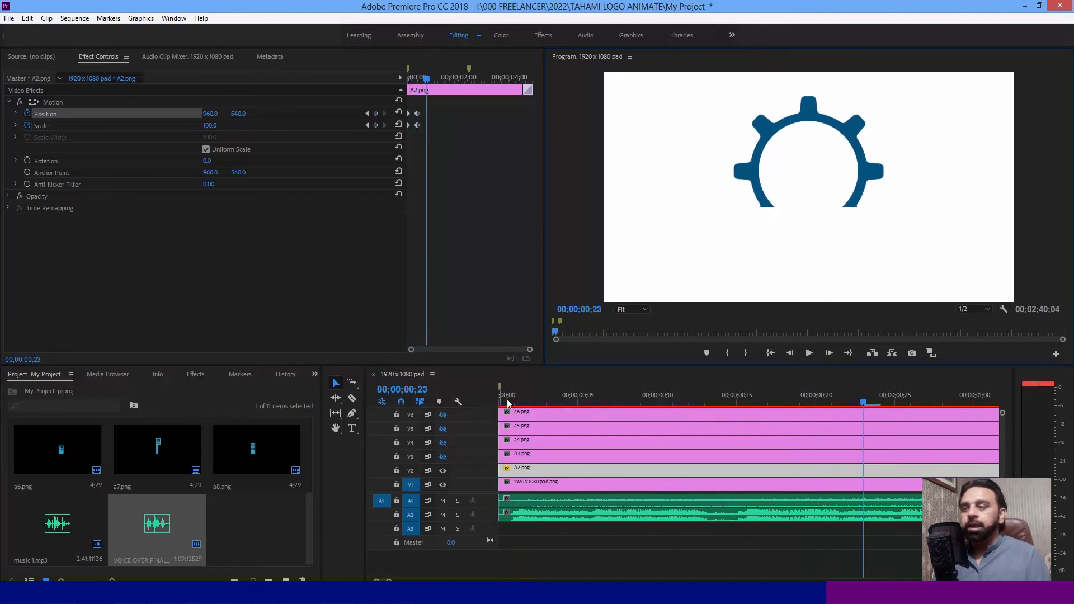
{"action": "left_click_drag", "start_coordinate": [508, 401], "coordinate": [457, 405]}
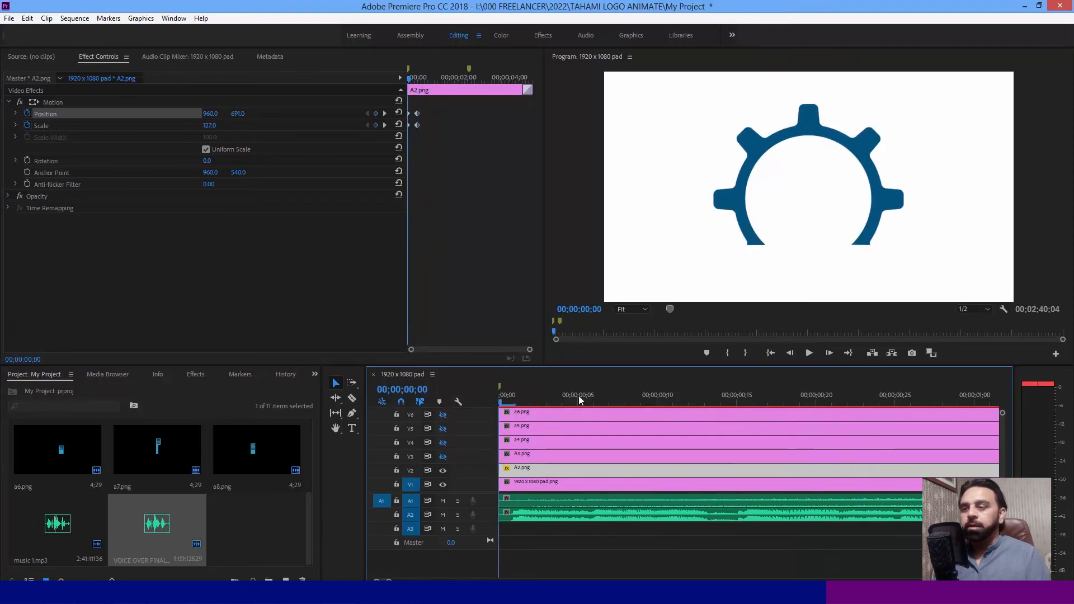
- Set A2.png's keyframes at the sequence start to scale 164 and position 960, 794, and play back the animation
{"action": "left_click", "coordinate": [384, 124]}
{"action": "left_click", "coordinate": [367, 125]}
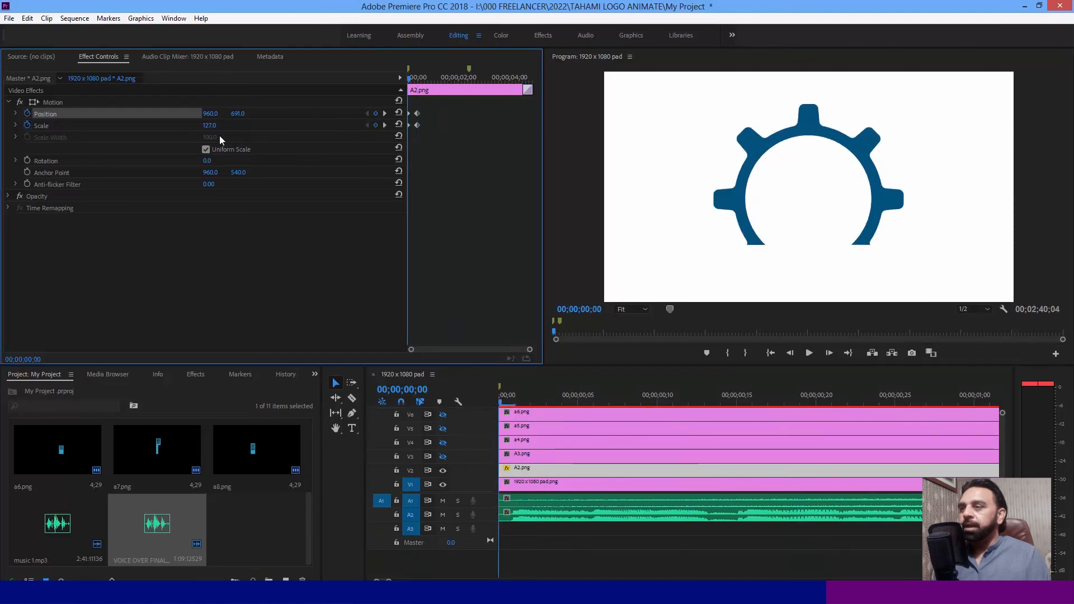
{"action": "left_click_drag", "start_coordinate": [208, 128], "coordinate": [295, 114]}
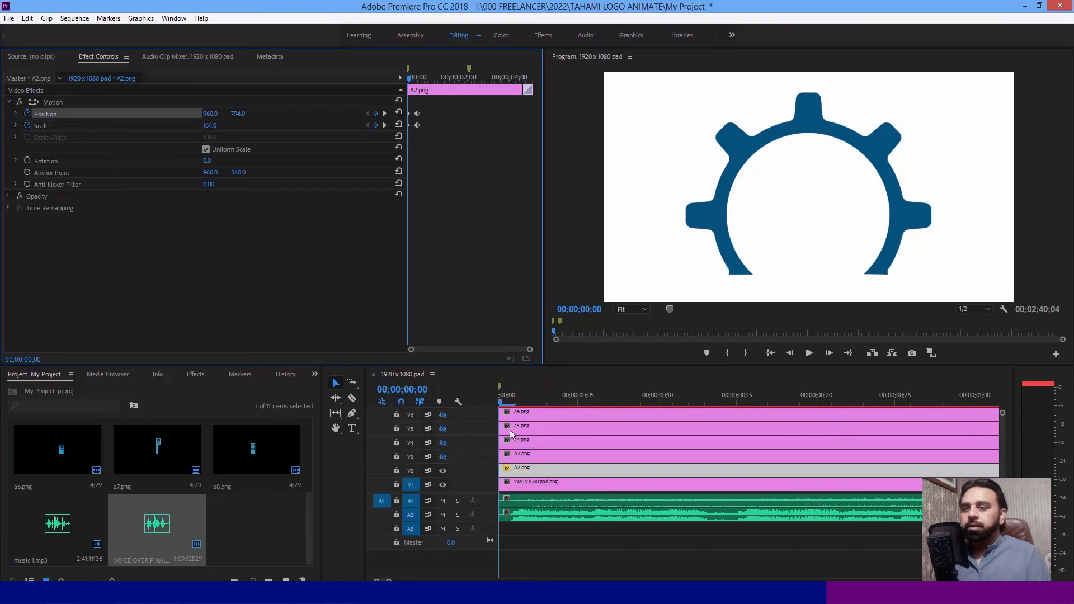
{"action": "left_click", "coordinate": [808, 353]}
{"action": "left_click", "coordinate": [808, 353]}
{"action": "left_click", "coordinate": [770, 353]}
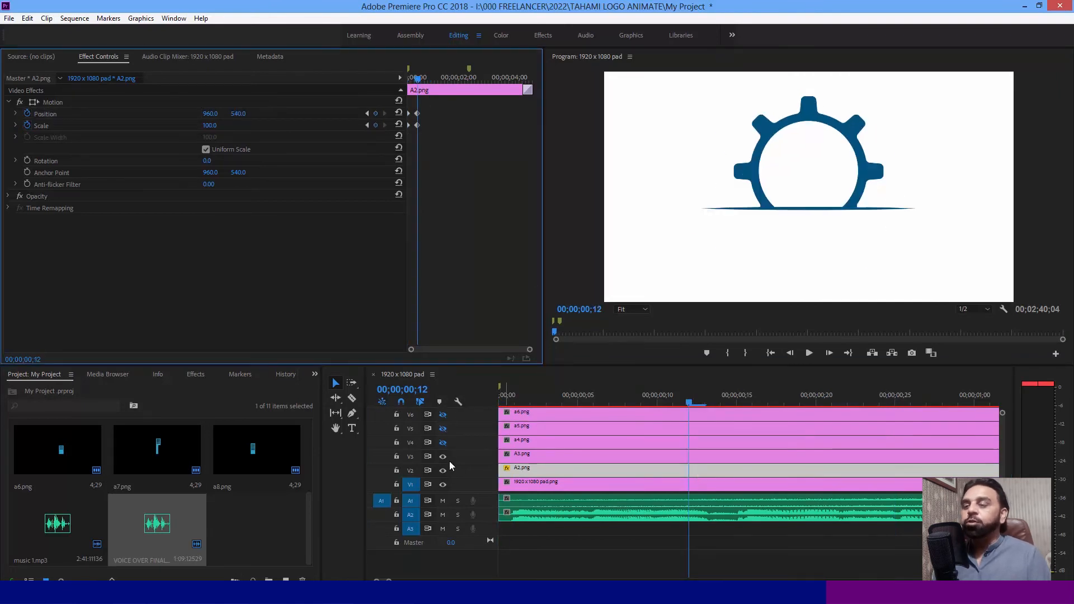
- Select A3.png and toggle the visibility of tracks V4 and V3 to check which logo parts they hold
{"action": "left_click", "coordinate": [638, 455]}
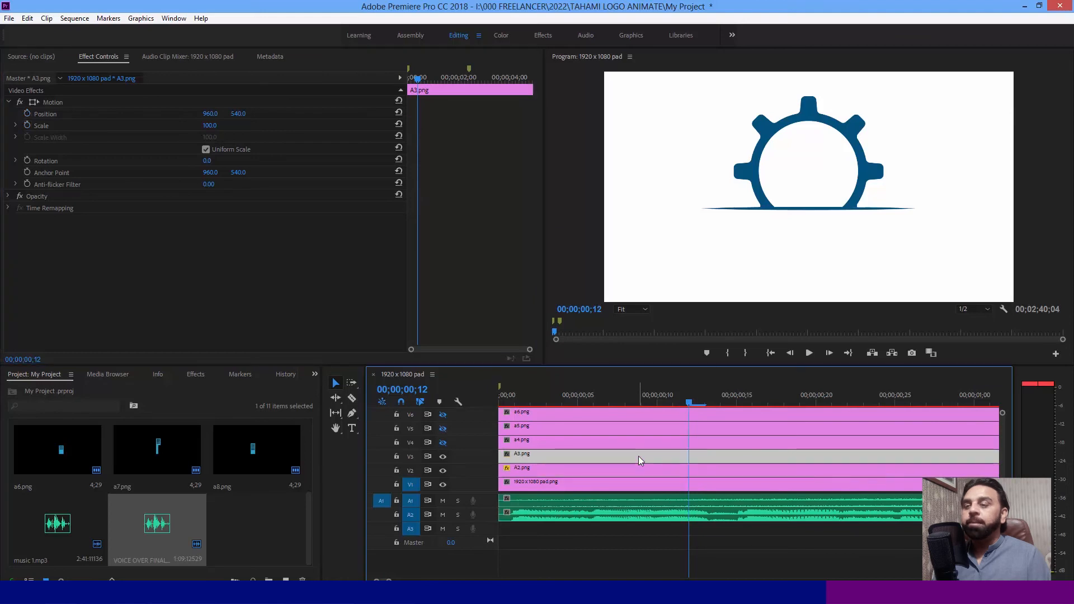
{"action": "left_click", "coordinate": [442, 442]}
{"action": "left_click", "coordinate": [443, 442]}
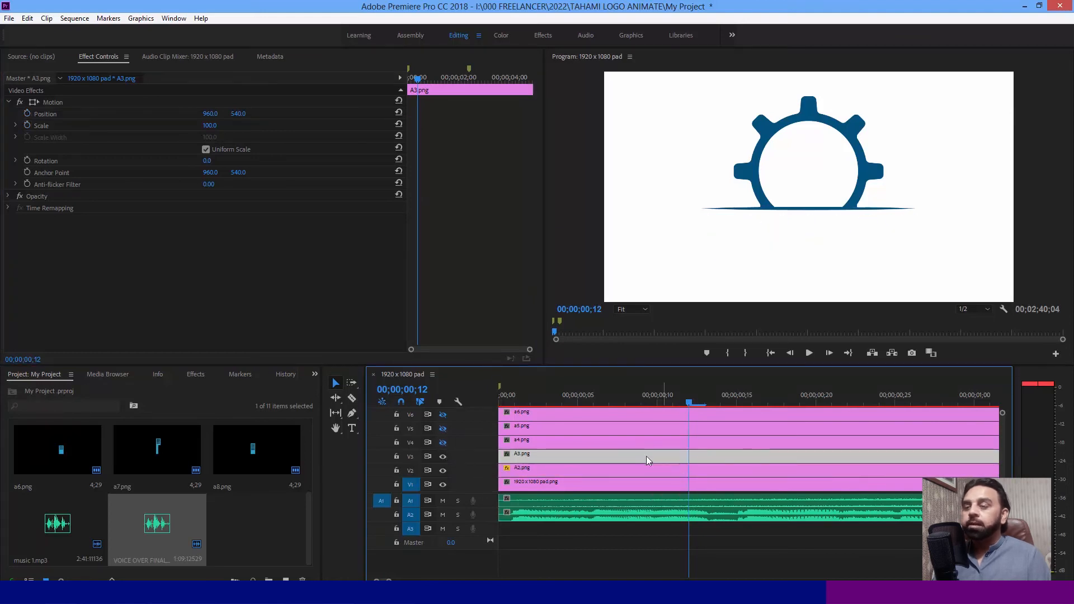
{"action": "left_click", "coordinate": [442, 457]}
{"action": "left_click", "coordinate": [441, 457]}
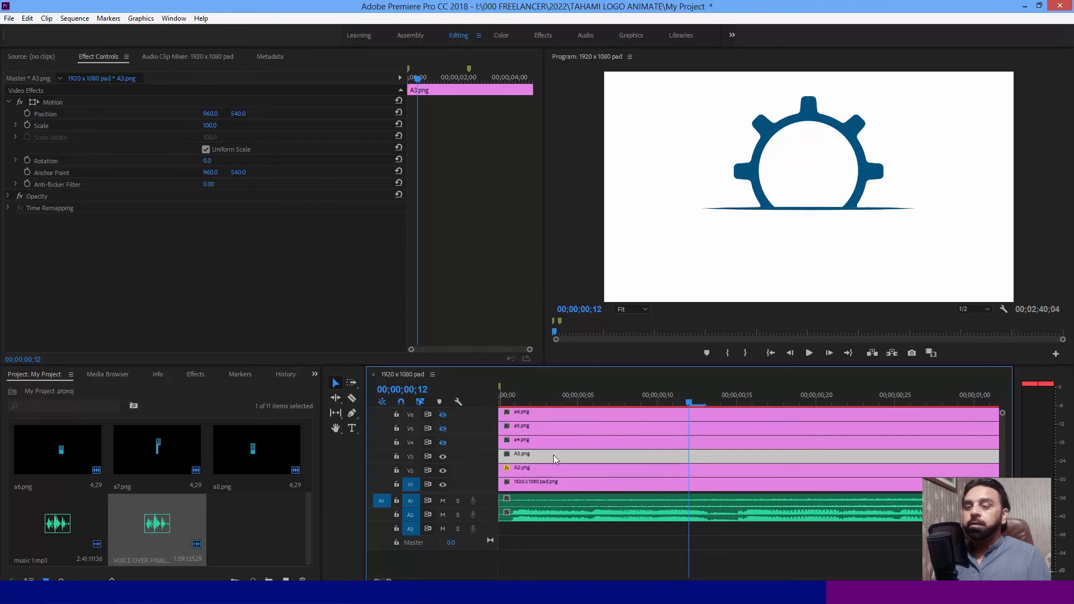
- Cut A3.png at 00;00;00;12 with the Razor tool and delete the part before the cut
{"action": "left_click", "coordinate": [650, 468]}
{"action": "left_click", "coordinate": [658, 459]}
{"action": "key", "text": "c"}
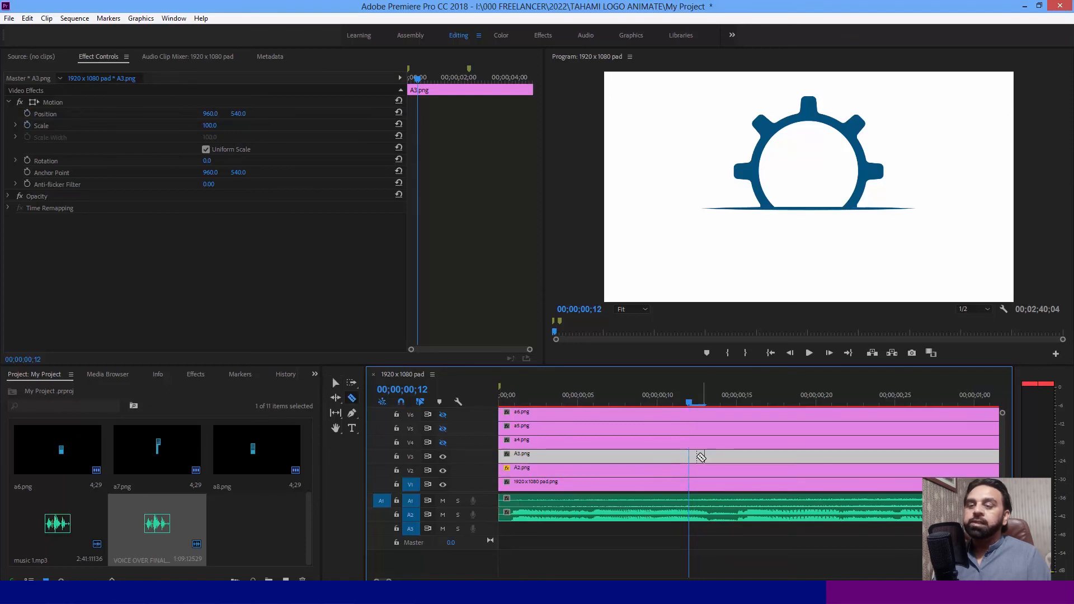
{"action": "left_click", "coordinate": [689, 456]}
{"action": "key", "text": "v"}
{"action": "key", "text": "Delete"}
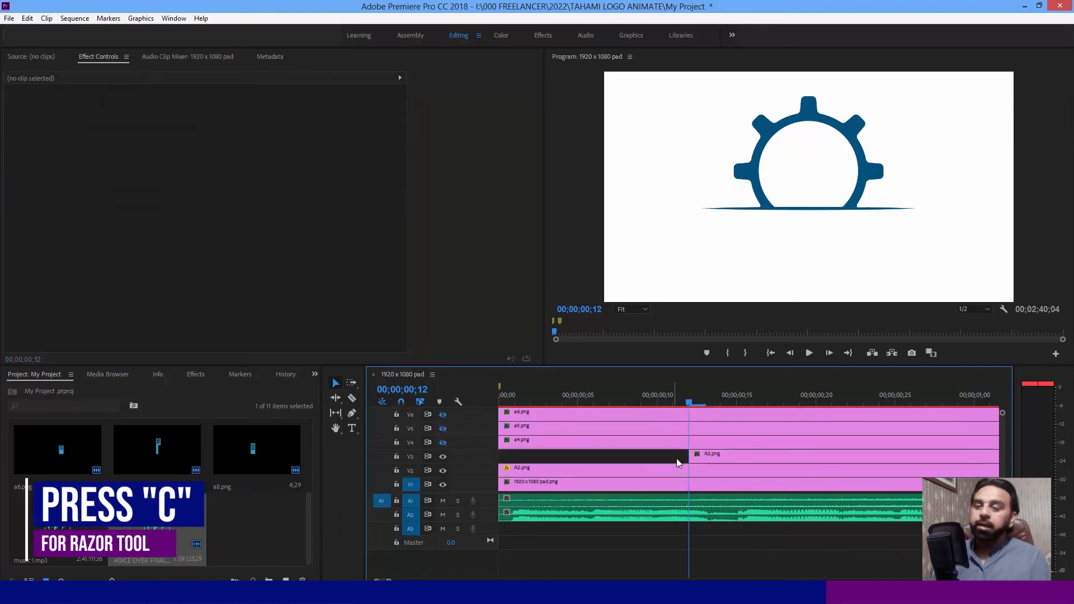
- Apply the default Cross Dissolve to A3.png and place the playhead at the end of its opening transition, 00;00;00;24
{"action": "left_click", "coordinate": [709, 455]}
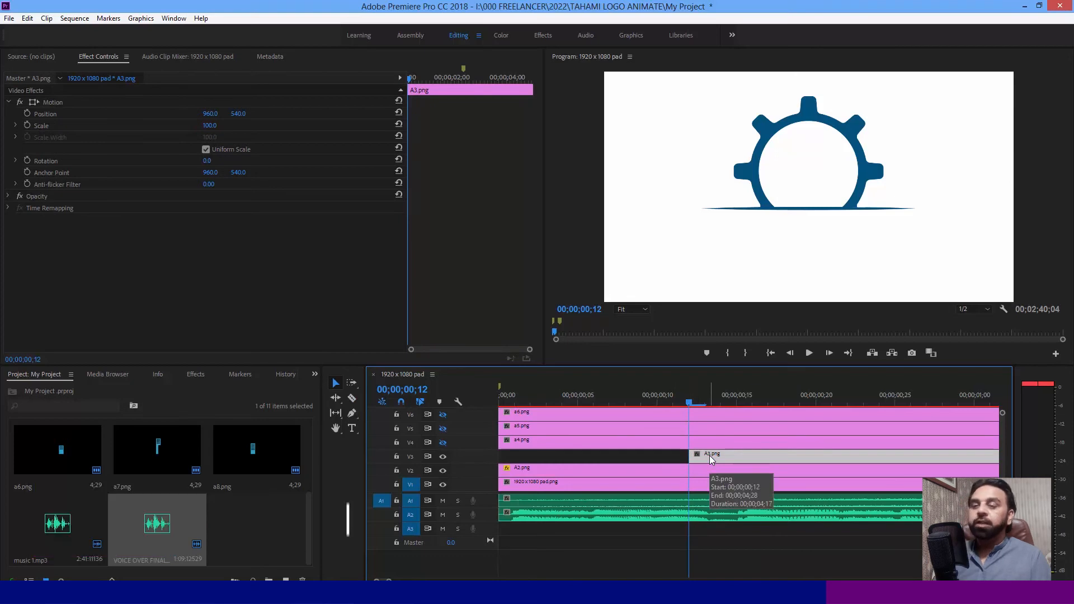
{"action": "key", "text": "ctrl+d"}
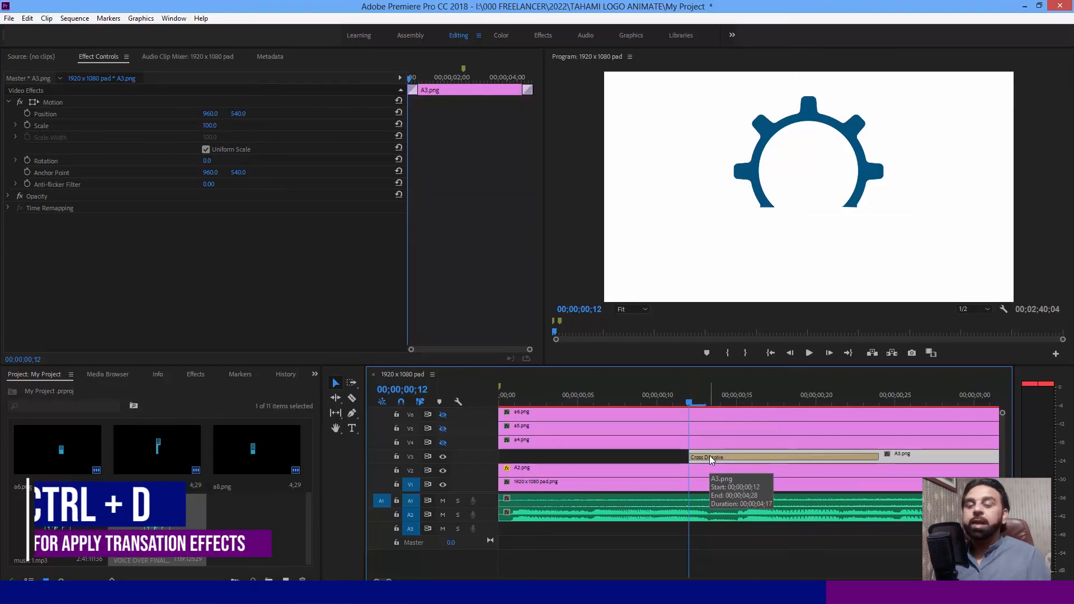
{"action": "left_click", "coordinate": [709, 391]}
{"action": "left_click_drag", "start_coordinate": [709, 391], "coordinate": [880, 405]}
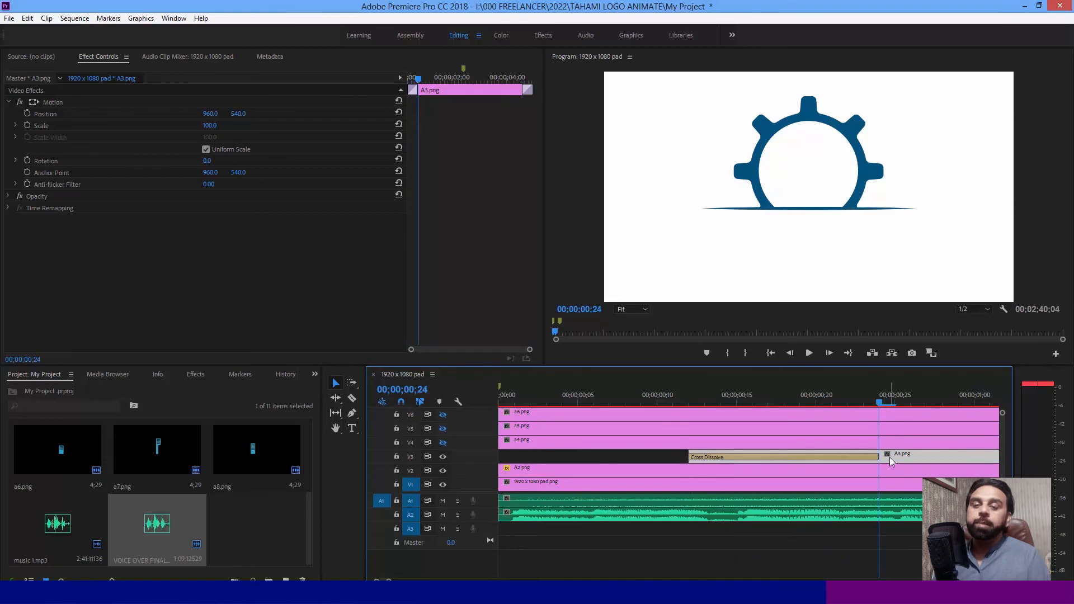
- Delete the Cross Dissolve at the start of A3.png and enable Scale and Position keyframing on the clip at 00;00;00;24
{"action": "left_click", "coordinate": [860, 457]}
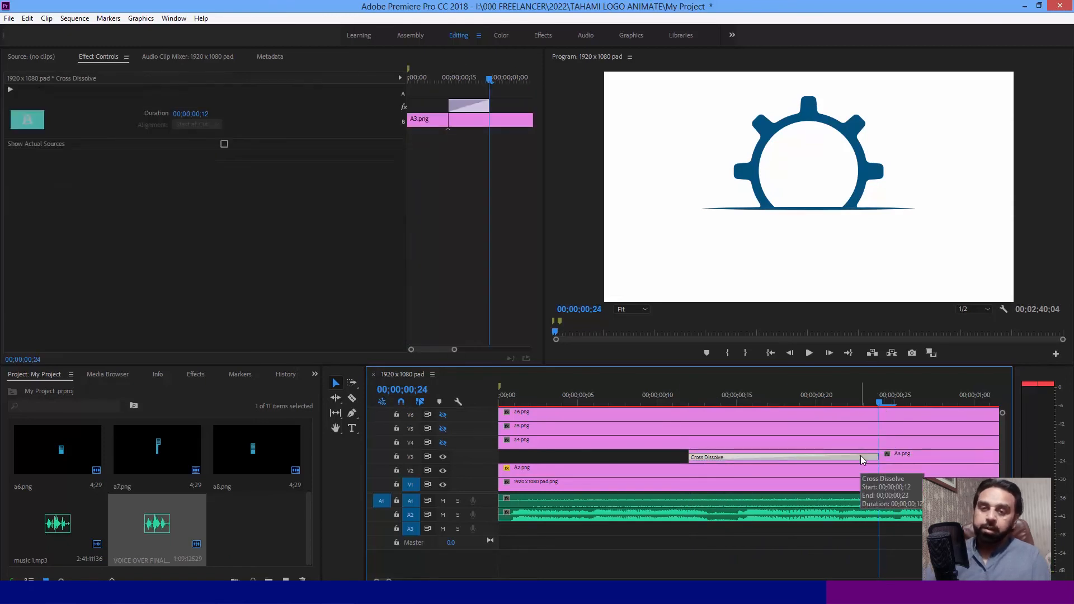
{"action": "key", "text": "Delete"}
{"action": "left_click", "coordinate": [860, 455]}
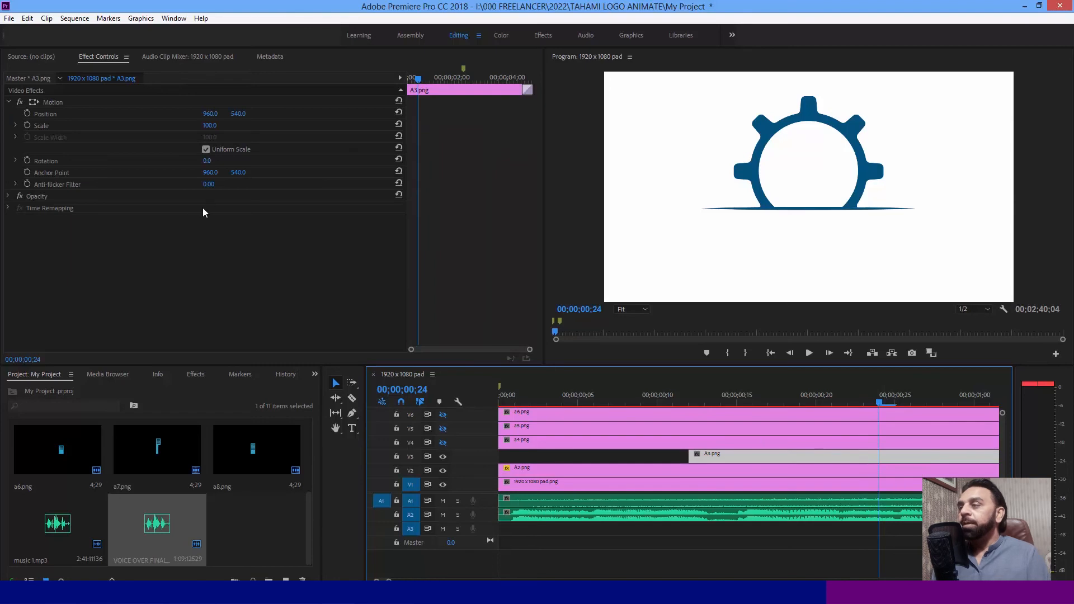
{"action": "left_click", "coordinate": [26, 124]}
{"action": "left_click", "coordinate": [27, 114]}
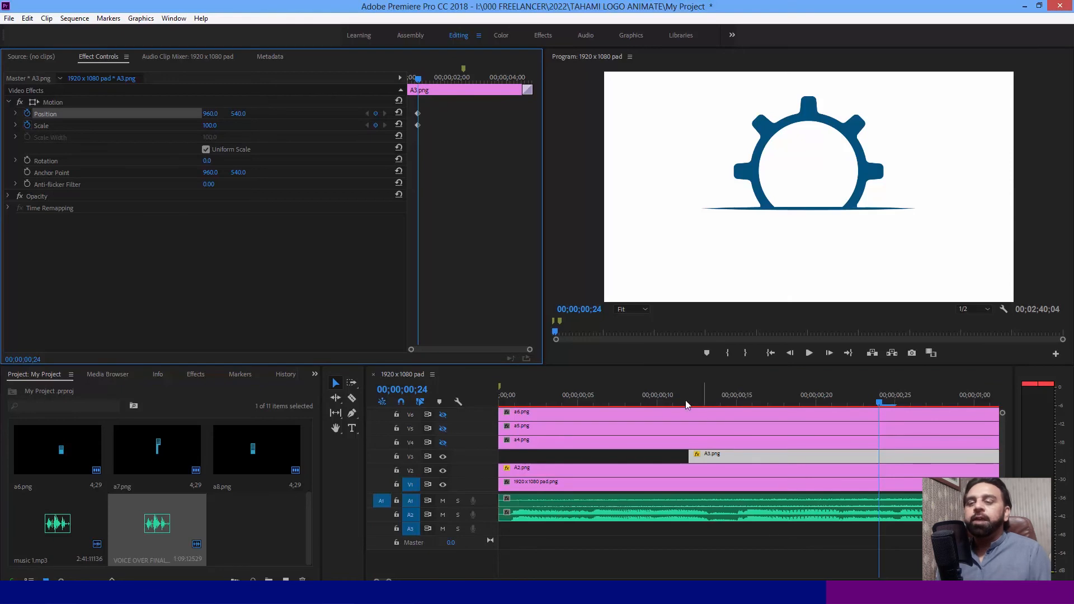
- Keyframe A3.png's position and non-uniform scale at 00;00;00;12, with Scale Width 447 there and 100 at 00;00;00;24
{"action": "left_click_drag", "start_coordinate": [674, 387], "coordinate": [689, 385]}
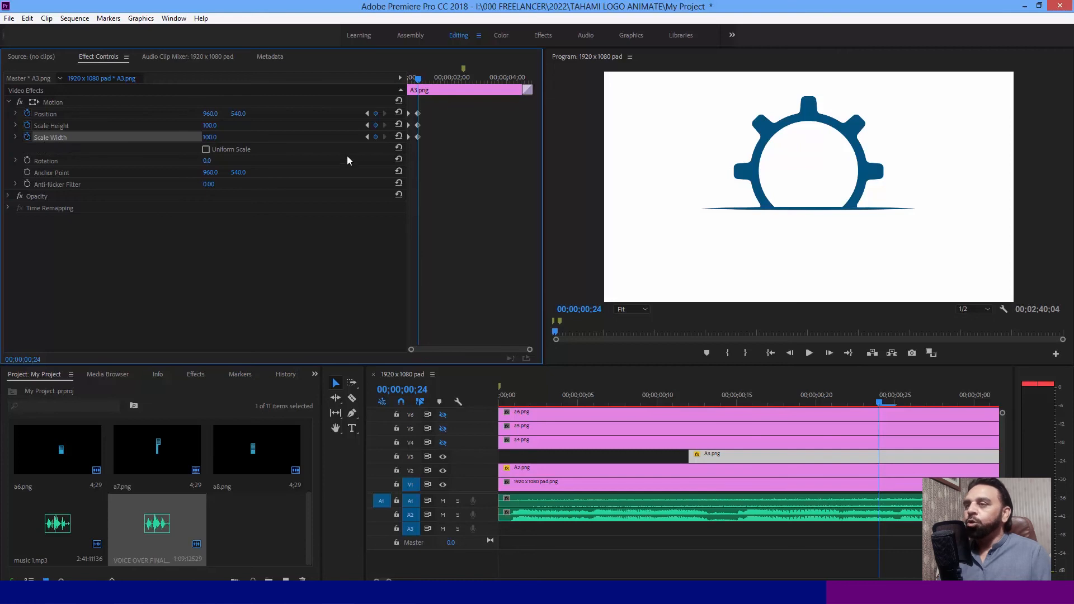
{"action": "left_click", "coordinate": [367, 136]}
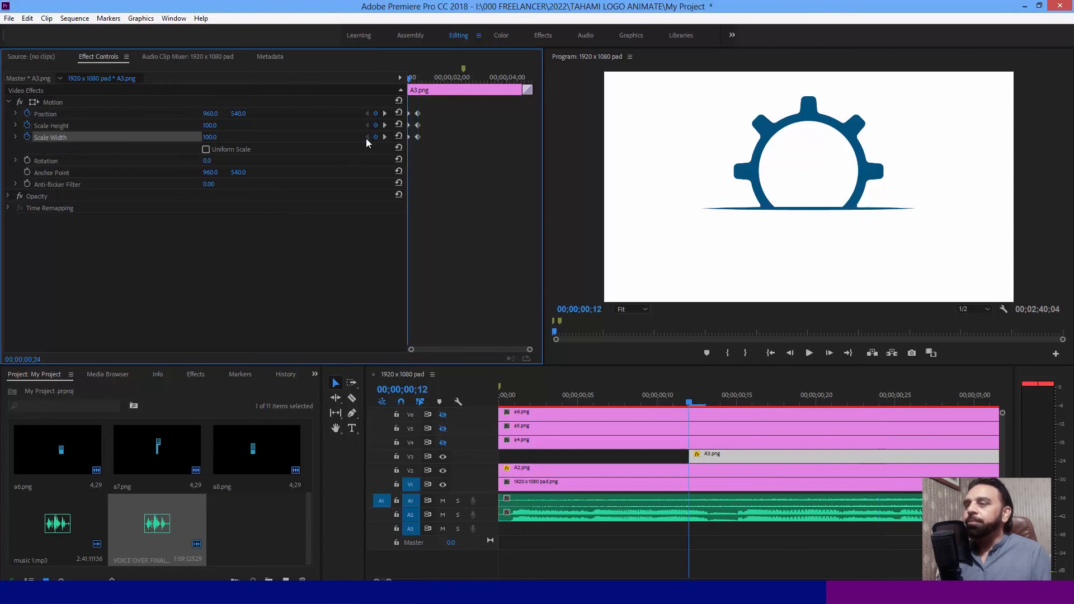
{"action": "left_click_drag", "start_coordinate": [208, 137], "coordinate": [402, 137]}
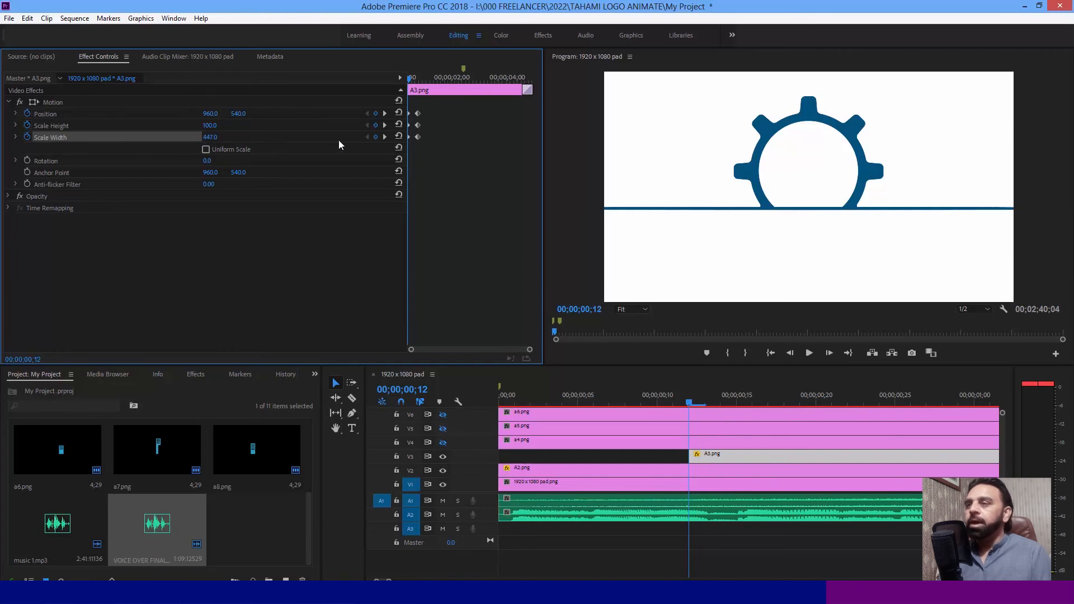
{"action": "left_click", "coordinate": [384, 137]}
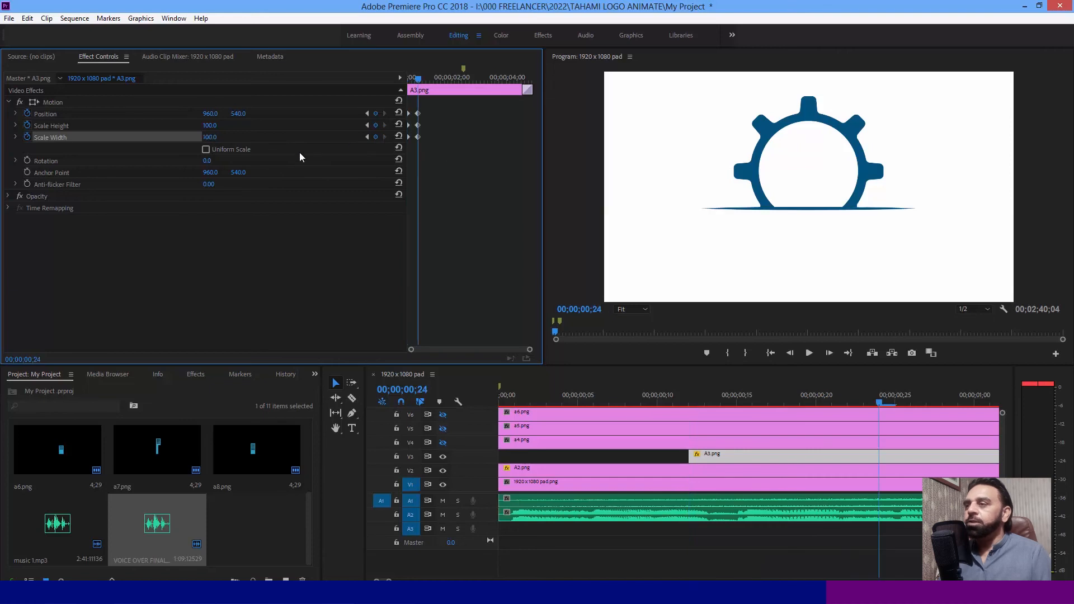
{"action": "left_click", "coordinate": [210, 137]}
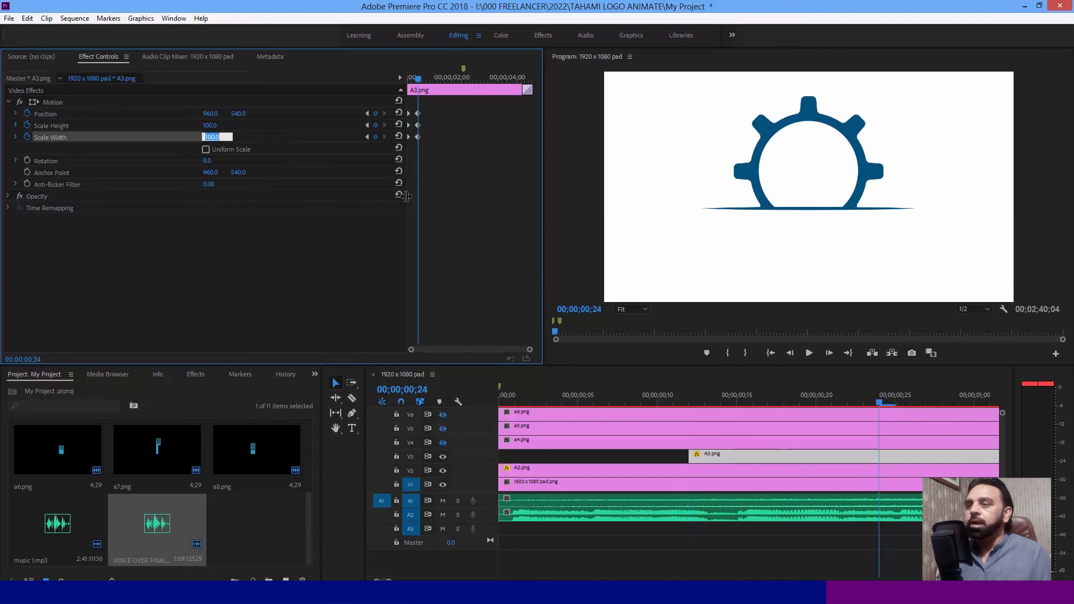
{"action": "left_click", "coordinate": [432, 248]}
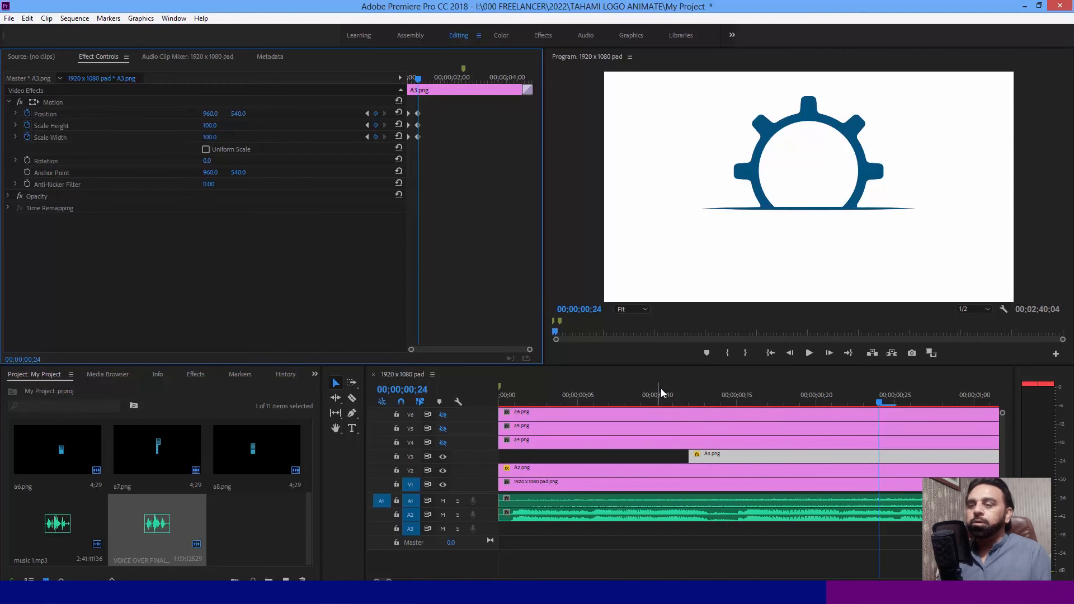
- Play the gear and line animation from the sequence start to check its motion
{"action": "left_click", "coordinate": [525, 397]}
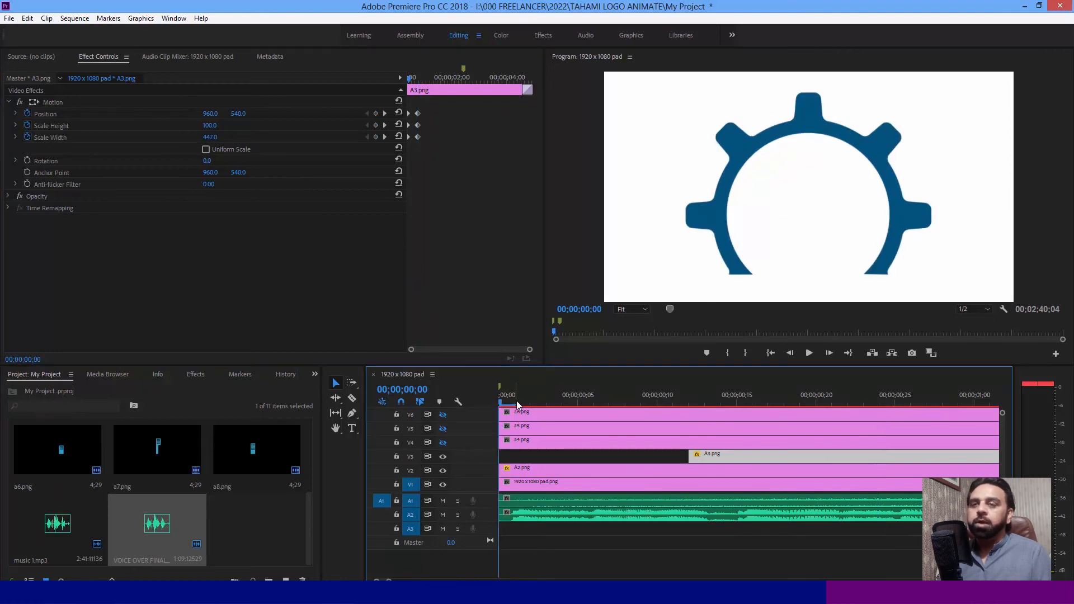
{"action": "key", "text": "space"}
{"action": "key", "text": "space"}
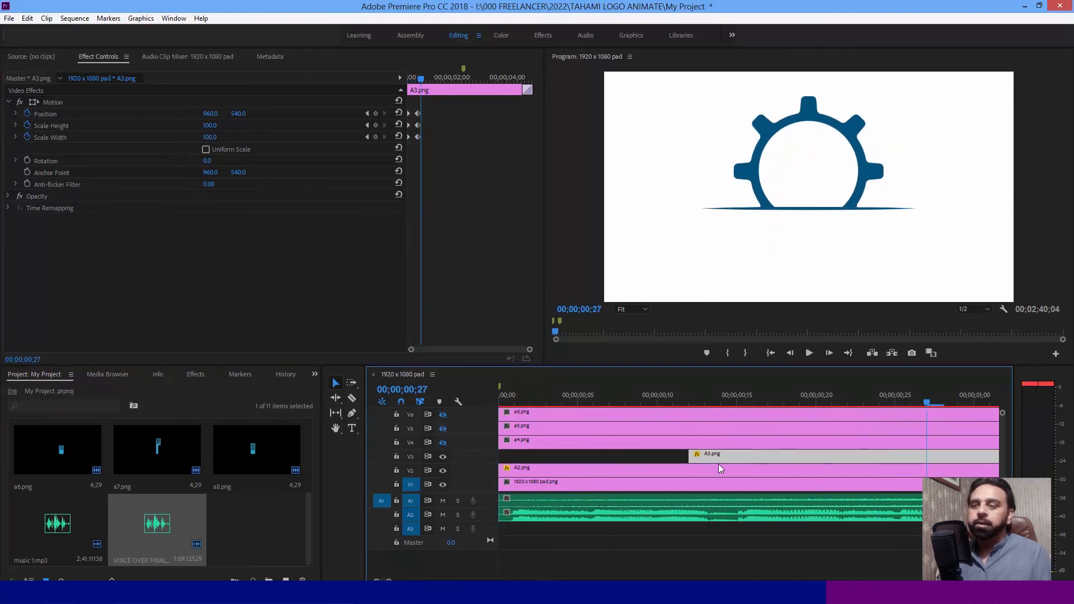
{"action": "key", "text": "space"}
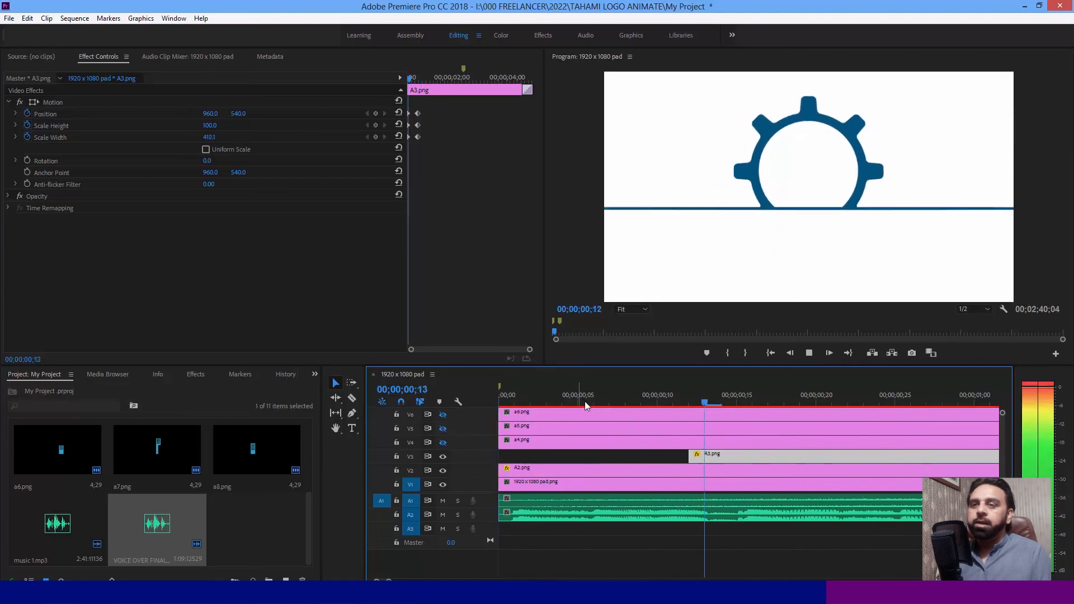
{"action": "key", "text": "space"}
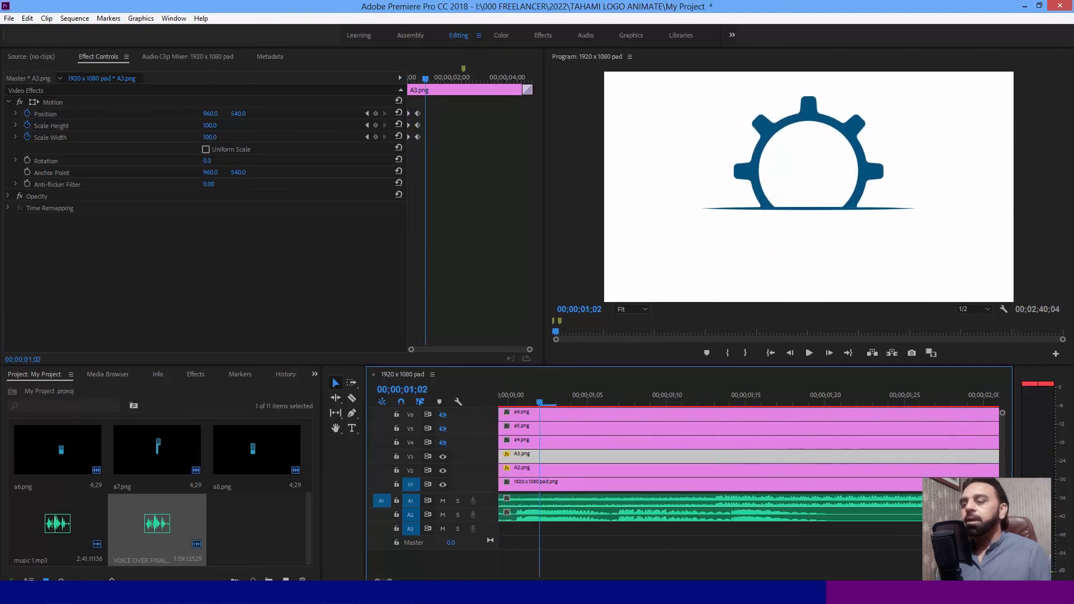
- Make track V4 visible, cut a4.png at 00;00;00;24 and delete the part before the cut
{"action": "key", "text": "minus"}
{"action": "key", "text": "minus"}
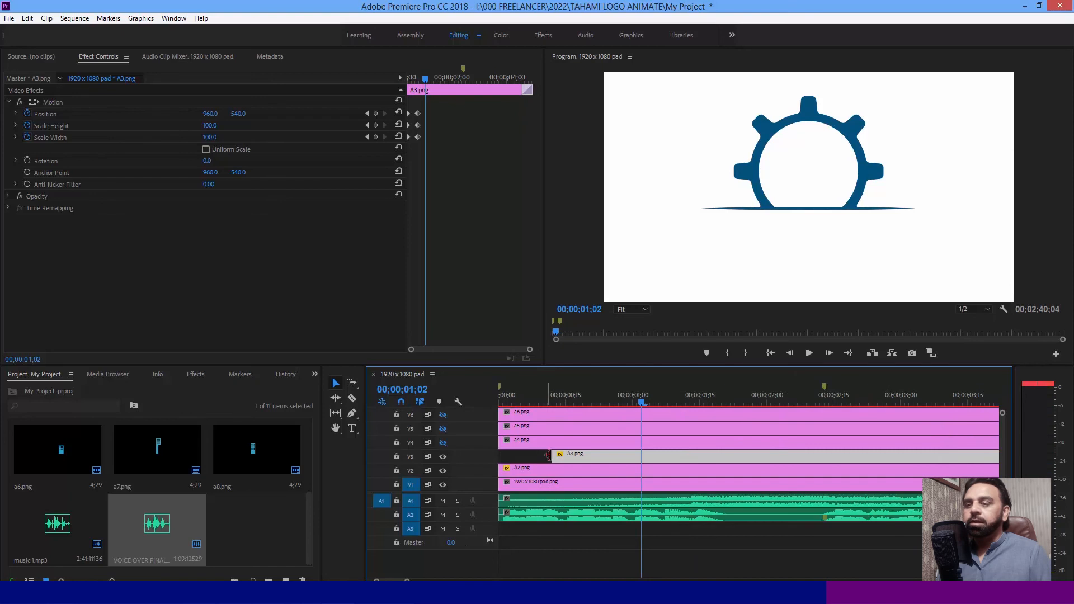
{"action": "left_click_drag", "start_coordinate": [558, 395], "coordinate": [617, 402]}
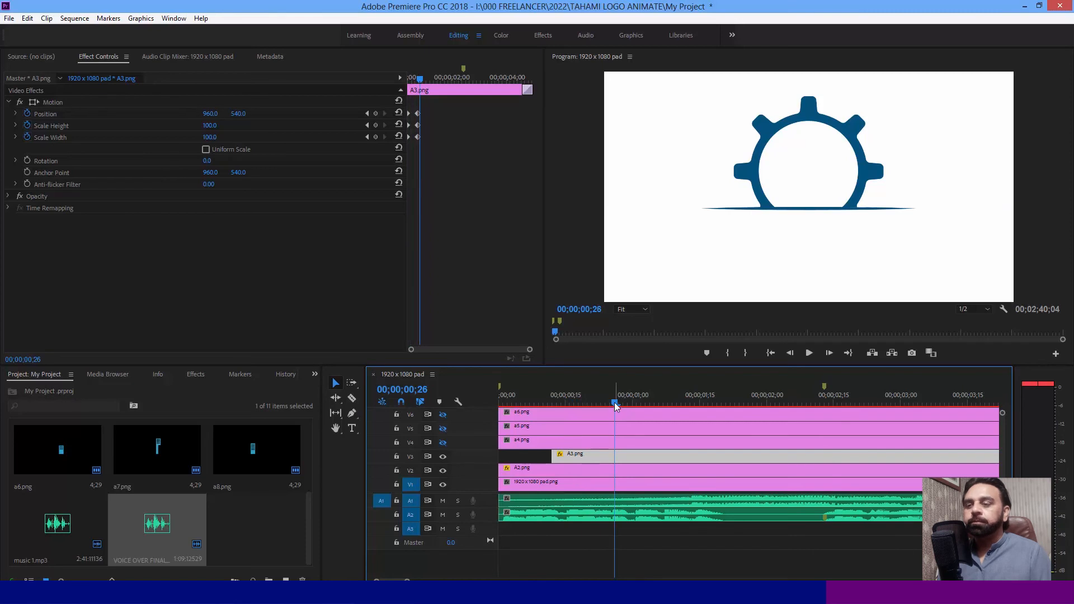
{"action": "left_click_drag", "start_coordinate": [612, 403], "coordinate": [588, 405]}
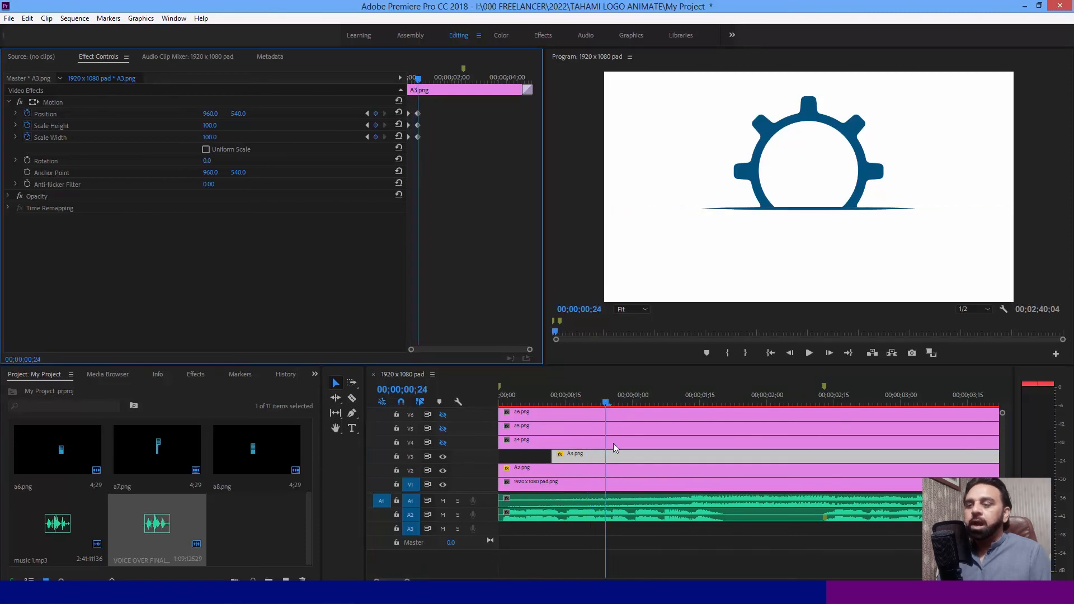
{"action": "left_click", "coordinate": [613, 443]}
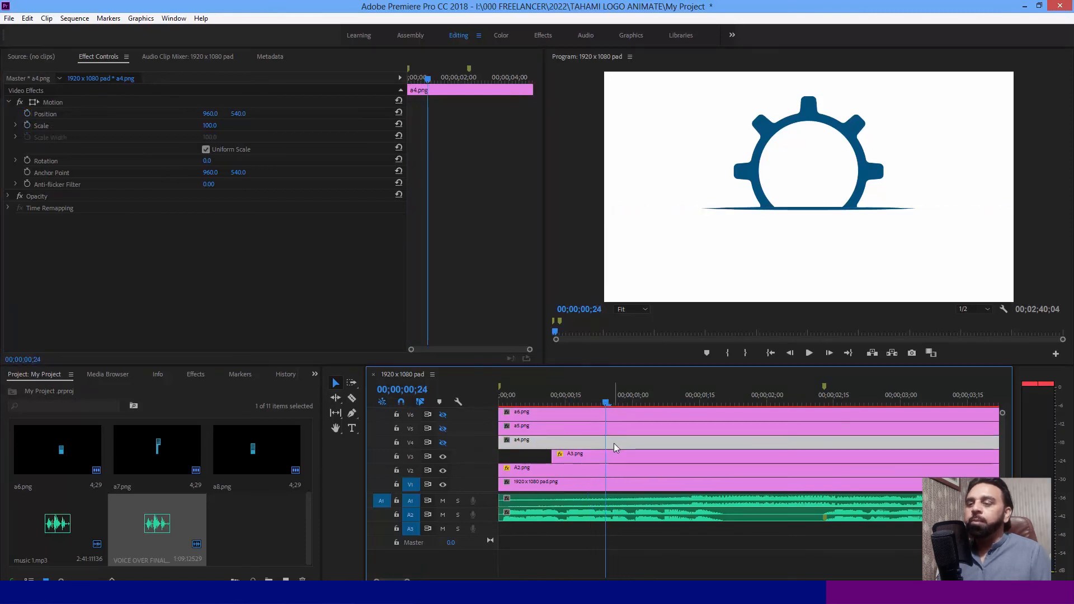
{"action": "left_click", "coordinate": [443, 442]}
{"action": "key", "text": "c"}
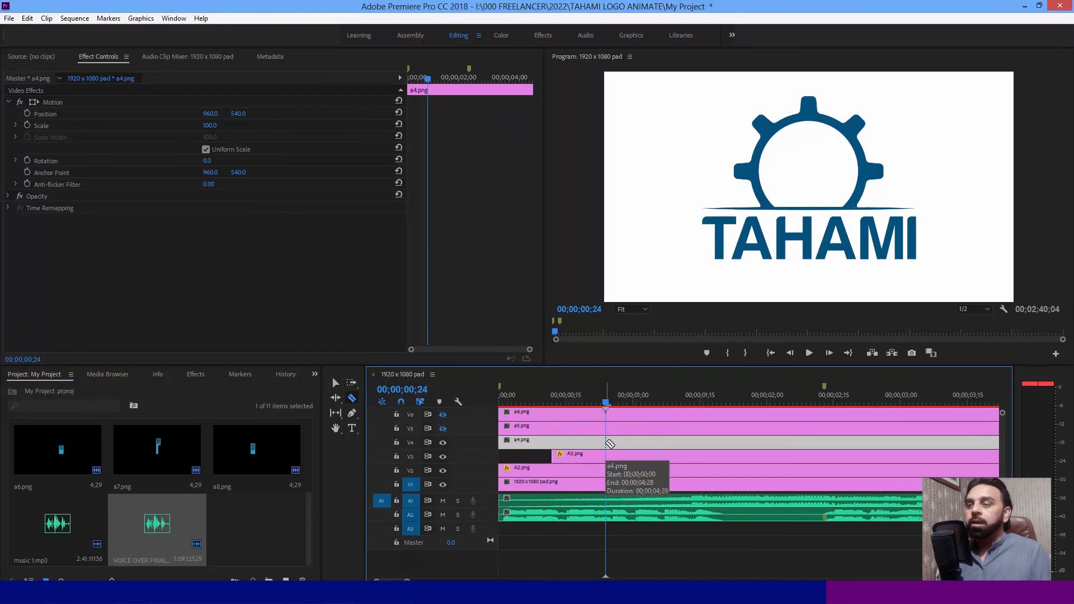
{"action": "left_click", "coordinate": [606, 443]}
{"action": "key", "text": "v"}
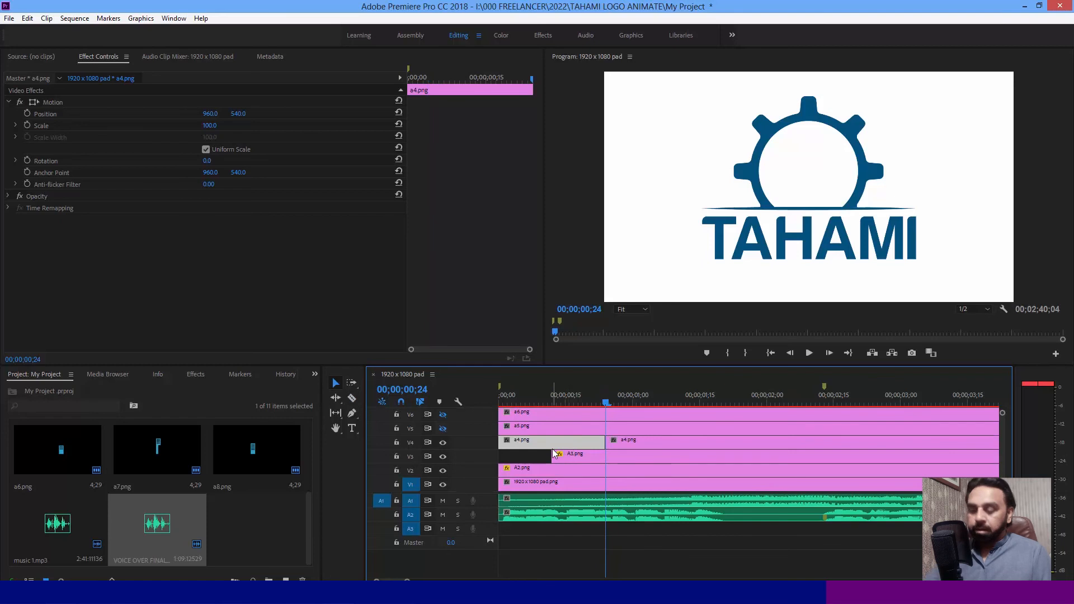
{"action": "key", "text": "Delete"}
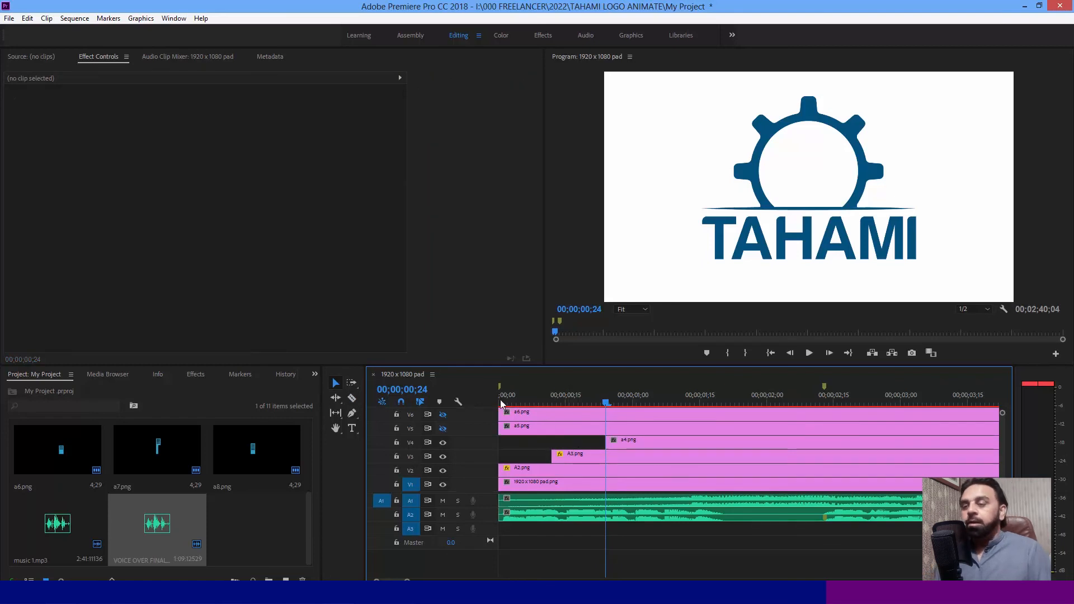
- Apply the default Cross Dissolve to a4.png and place the playhead at the end of its opening transition, 00;00;01;06
{"action": "left_click", "coordinate": [577, 456]}
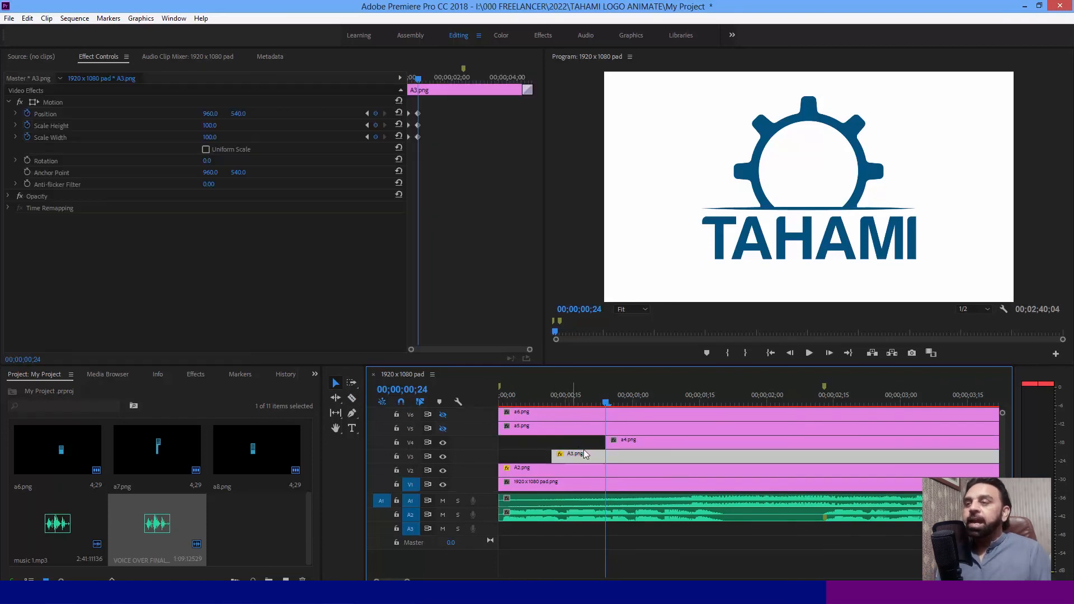
{"action": "left_click", "coordinate": [616, 440]}
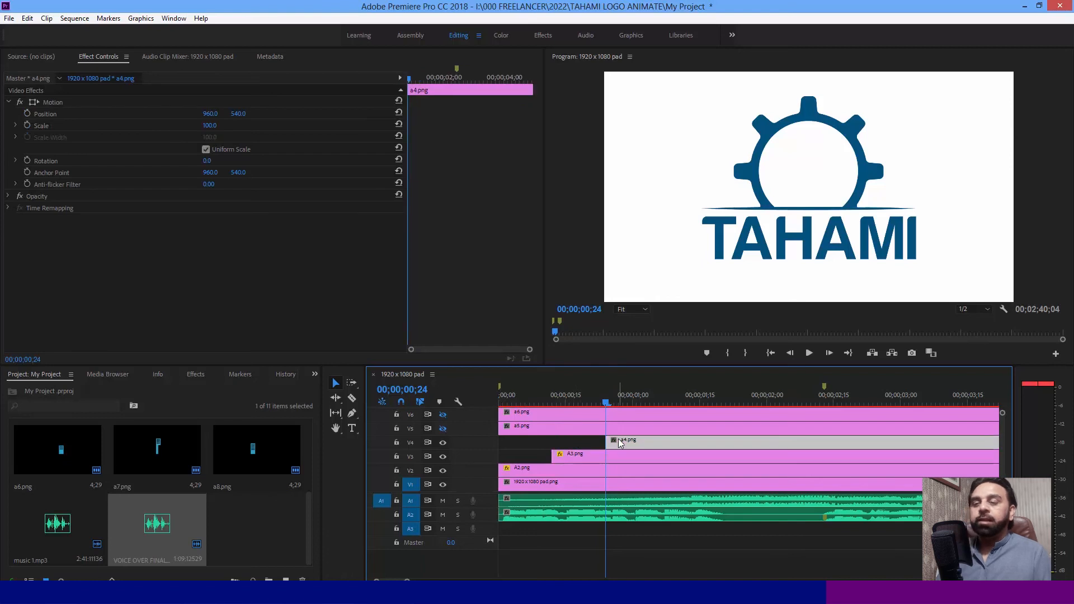
{"action": "key", "text": "ctrl+d"}
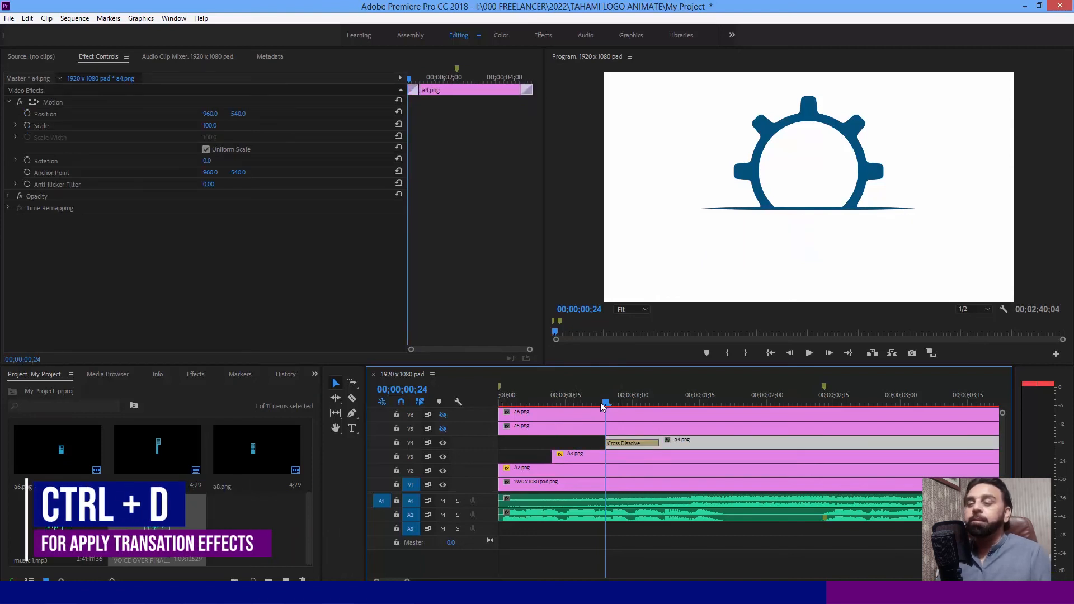
{"action": "left_click_drag", "start_coordinate": [606, 403], "coordinate": [660, 406]}
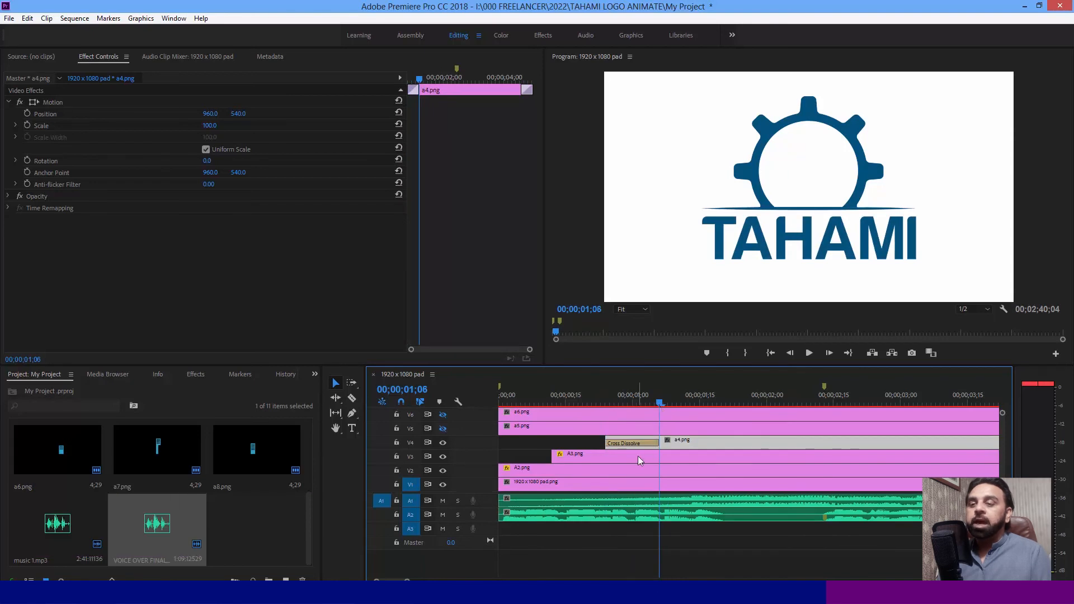
- Remove the opening Cross Dissolve from a4.png and select the clip
{"action": "left_click", "coordinate": [630, 445]}
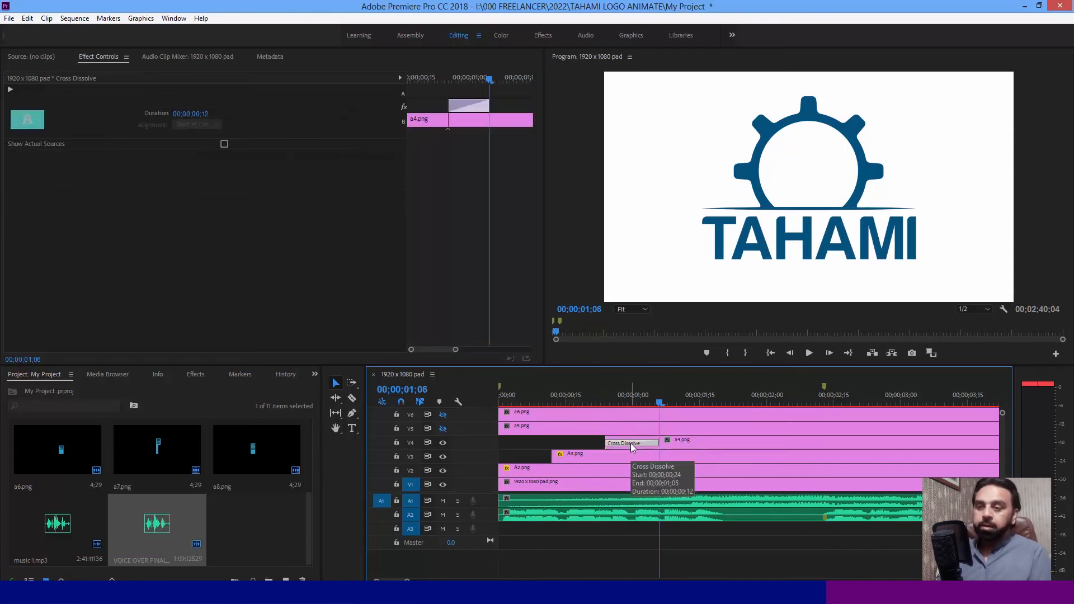
{"action": "key", "text": "Delete"}
{"action": "left_click", "coordinate": [630, 443]}
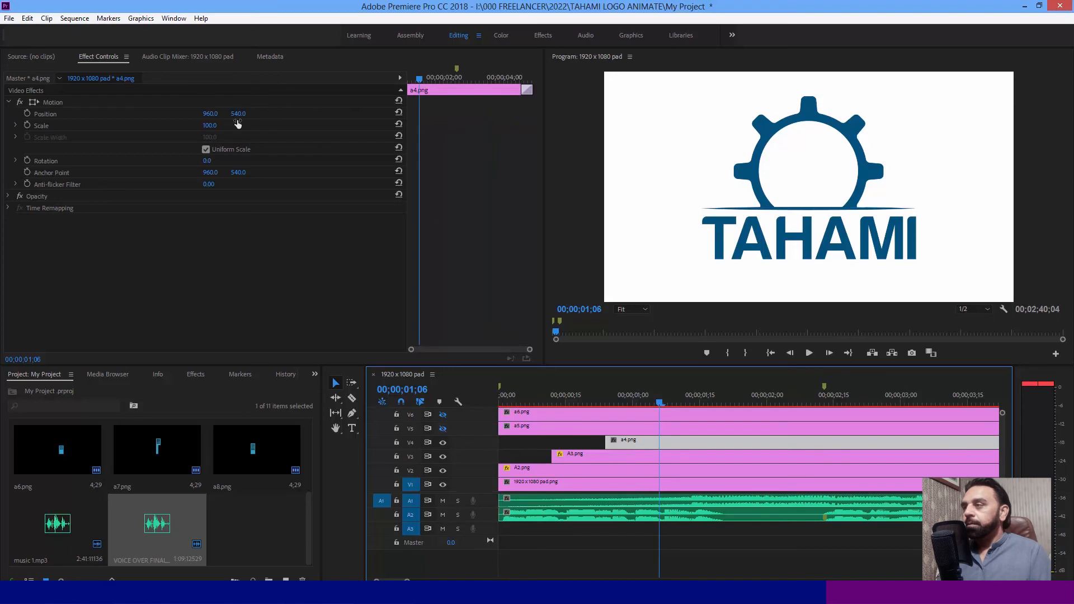
- Keyframe a4.png's position and scale at 00;00;01;06 with scale 100, and at 00;00;00;24 with scale 638
{"action": "left_click", "coordinate": [25, 114]}
{"action": "left_click", "coordinate": [28, 125]}
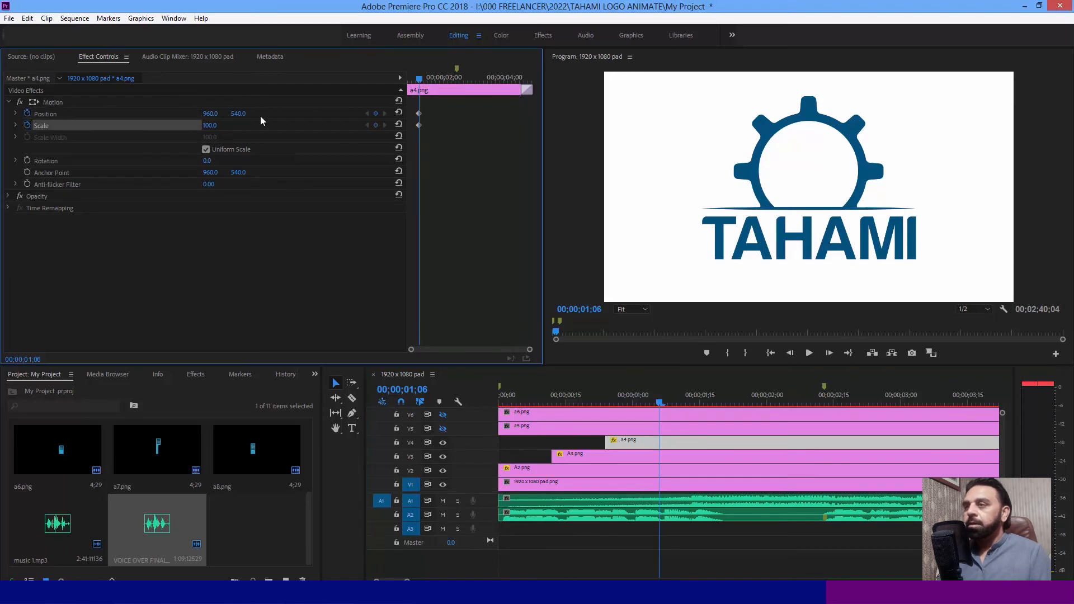
{"action": "left_click_drag", "start_coordinate": [420, 84], "coordinate": [346, 93]}
{"action": "left_click", "coordinate": [375, 113]}
{"action": "left_click", "coordinate": [375, 125]}
{"action": "left_click_drag", "start_coordinate": [210, 127], "coordinate": [347, 126]}
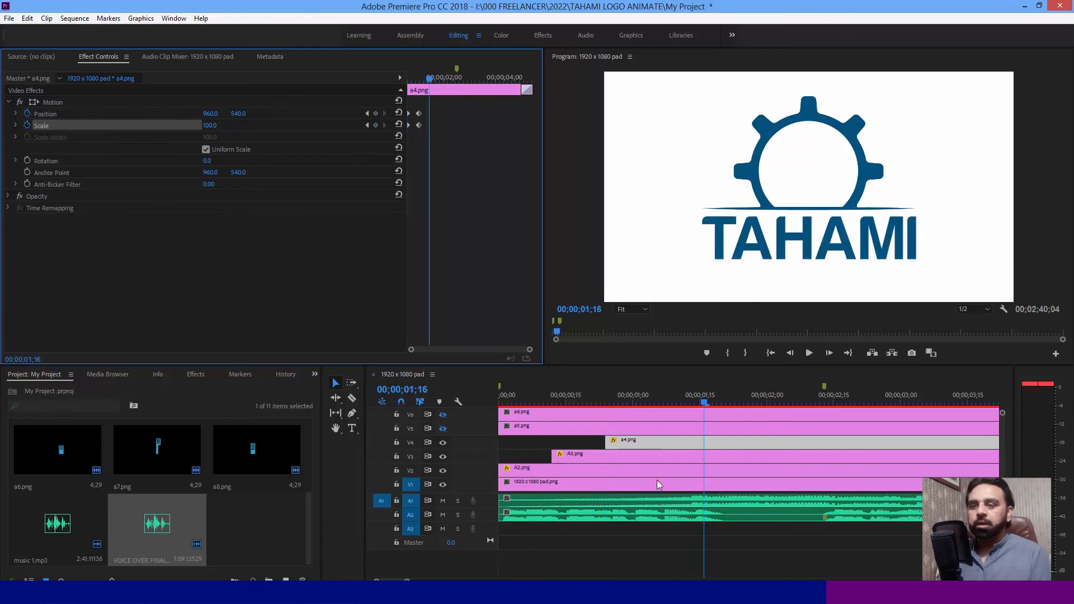
- Play the sequence from the start and check how the TAHAMI text scales in
{"action": "key", "text": "Home"}
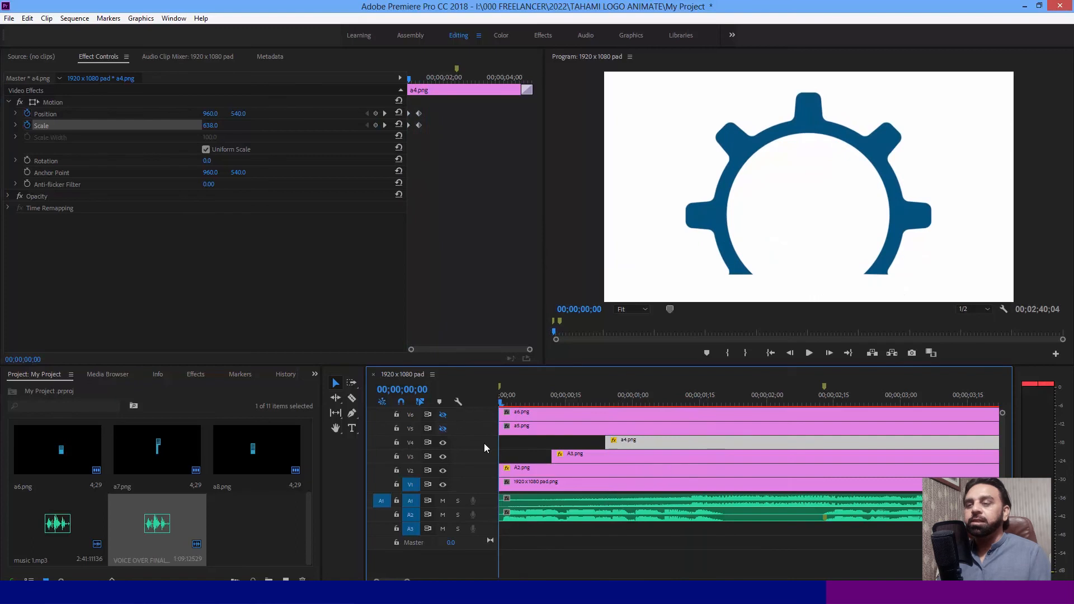
{"action": "key", "text": "space"}
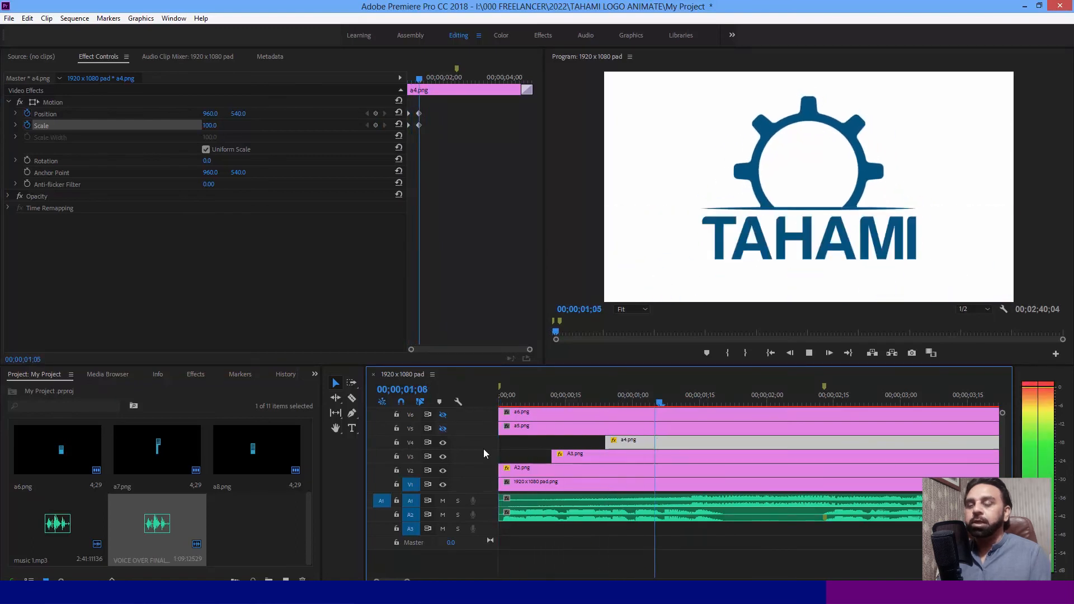
{"action": "key", "text": "space"}
{"action": "left_click", "coordinate": [600, 394]}
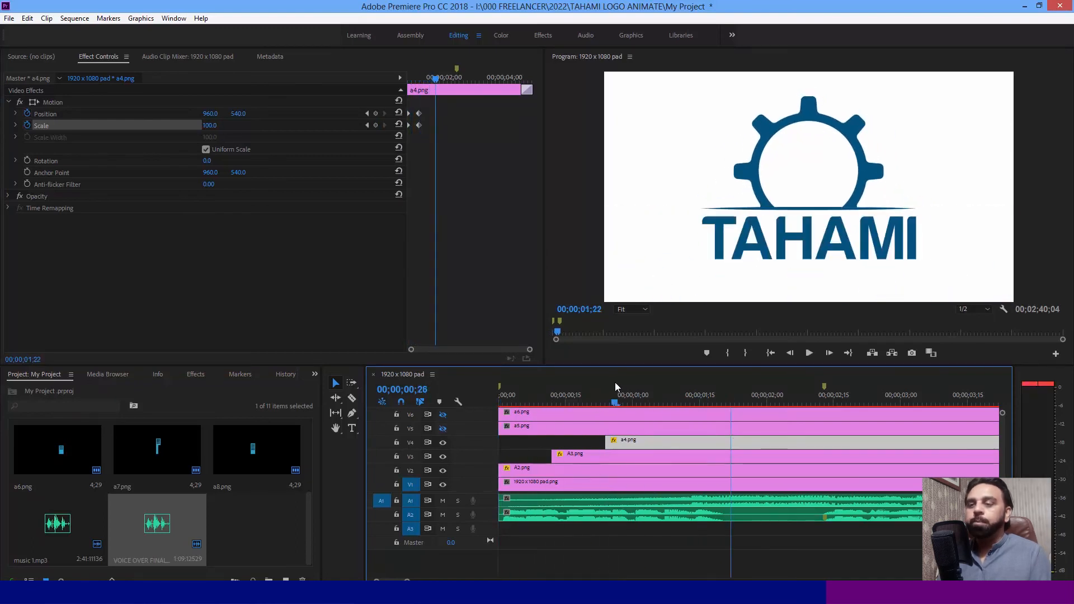
{"action": "key", "text": "Right"}
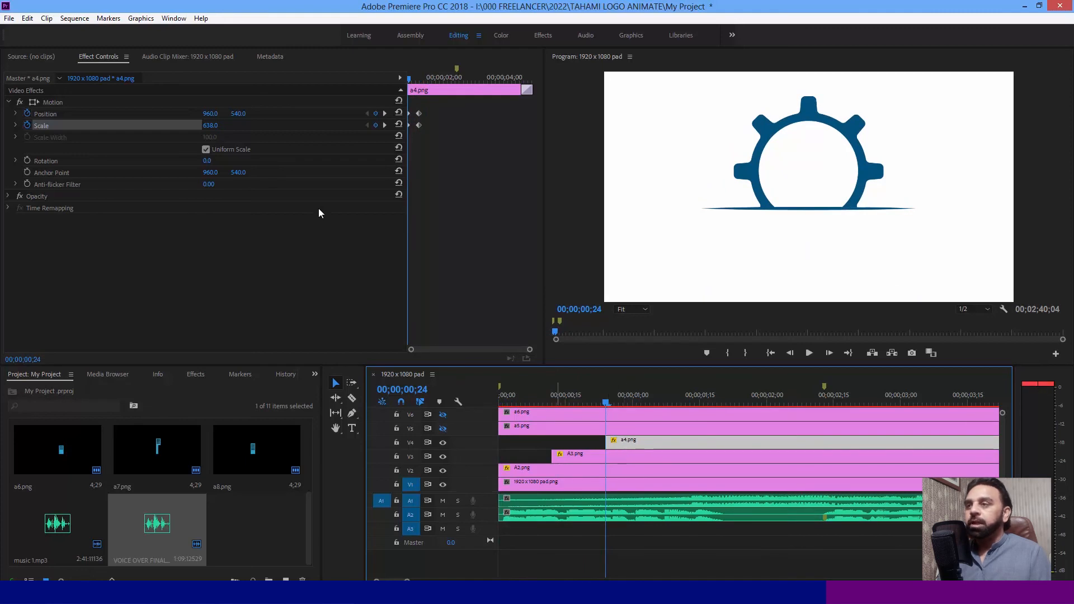
- Make track V5 visible, cut a5.png at 00;00;01;06 and delete the part before the cut
{"action": "left_click", "coordinate": [384, 124]}
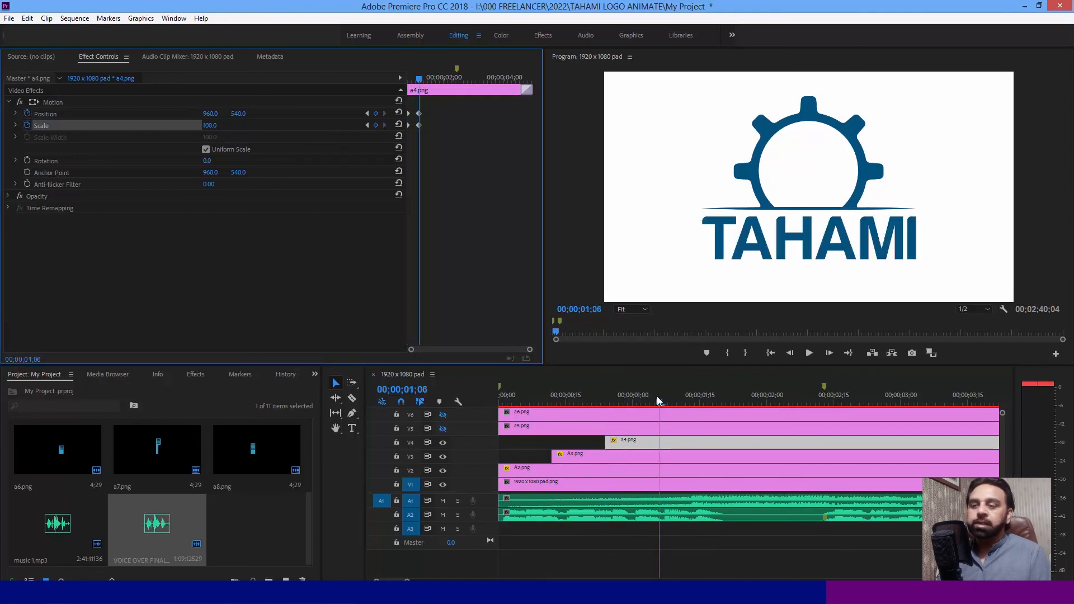
{"action": "left_click", "coordinate": [660, 430]}
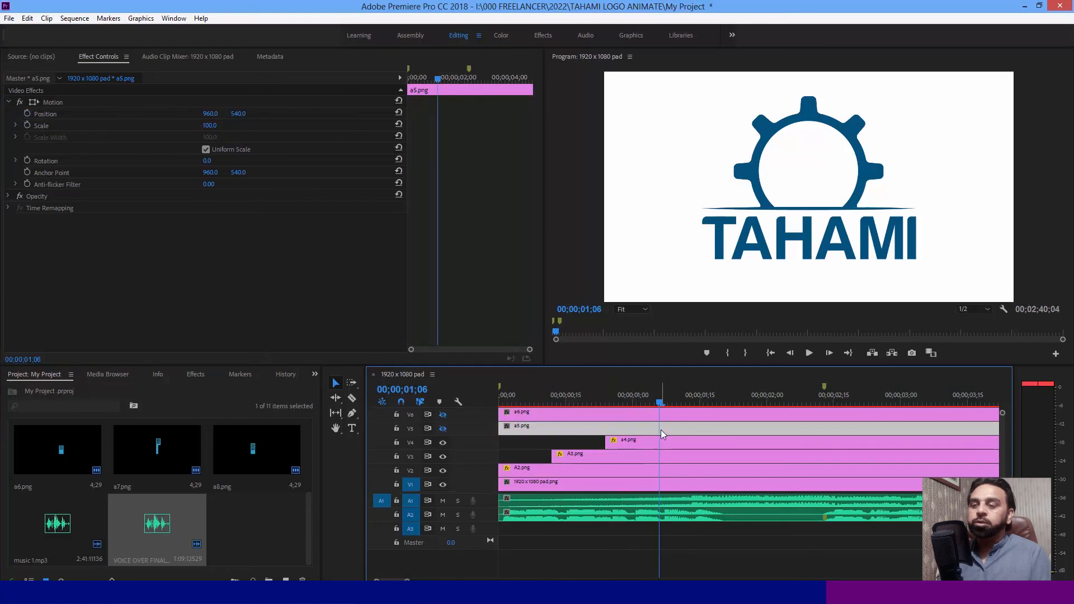
{"action": "left_click", "coordinate": [443, 429]}
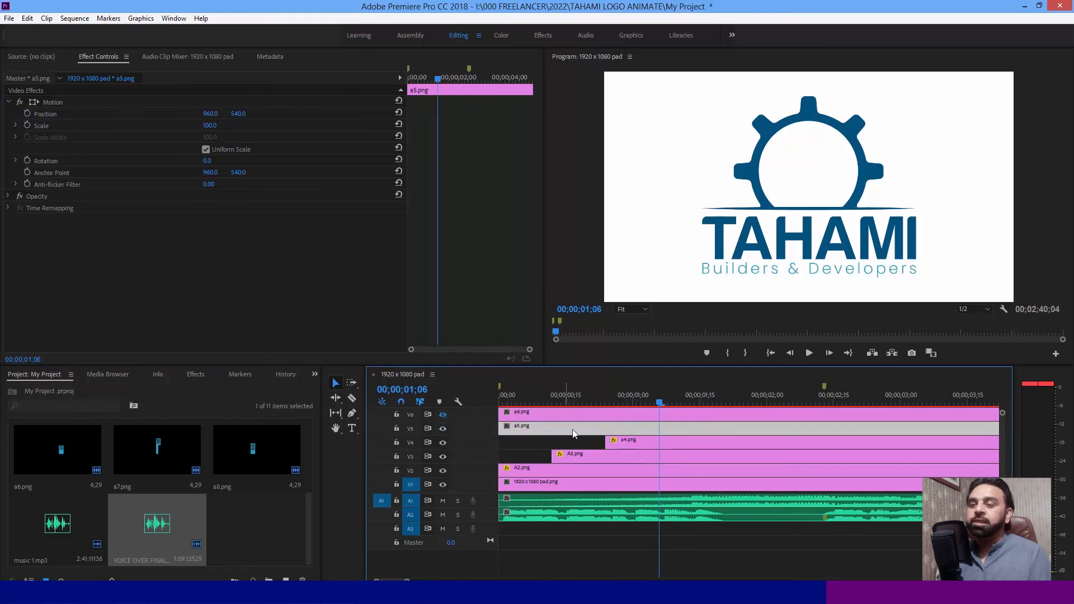
{"action": "key", "text": "c"}
{"action": "left_click", "coordinate": [660, 428]}
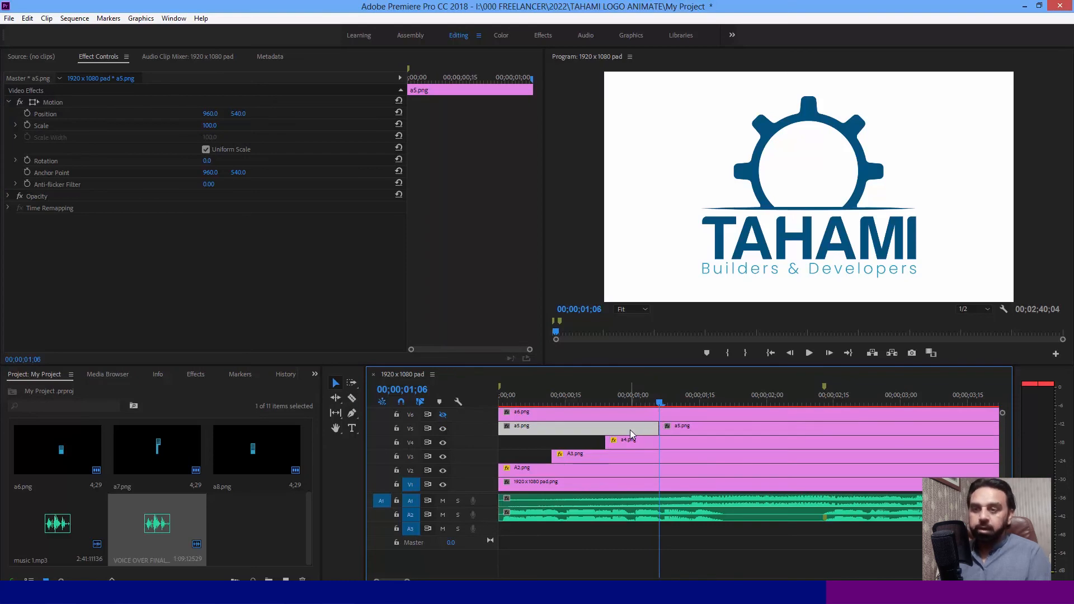
{"action": "key", "text": "Delete"}
- Apply the default Cross Dissolve to a5.png and place the playhead at the end of its opening transition, 00;00;01;18
{"action": "left_click", "coordinate": [690, 430]}
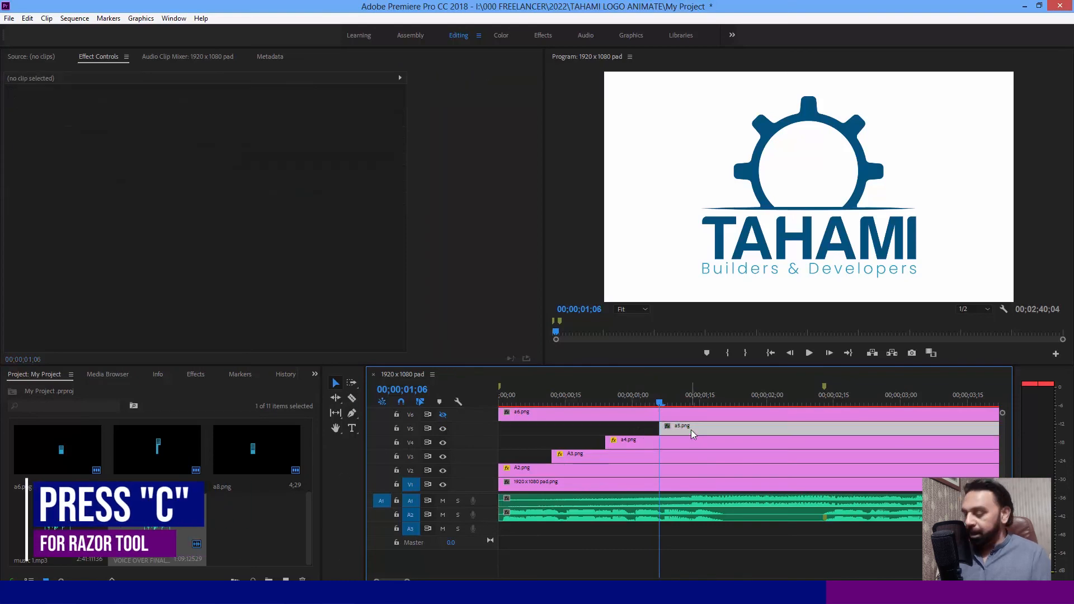
{"action": "key", "text": "ctrl+d"}
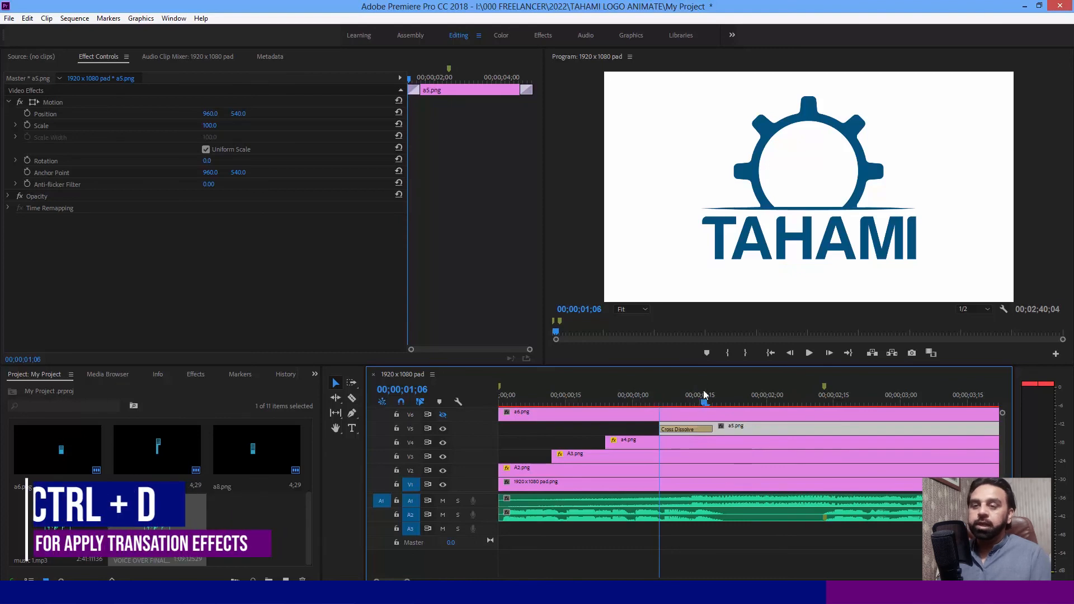
{"action": "left_click", "coordinate": [712, 396]}
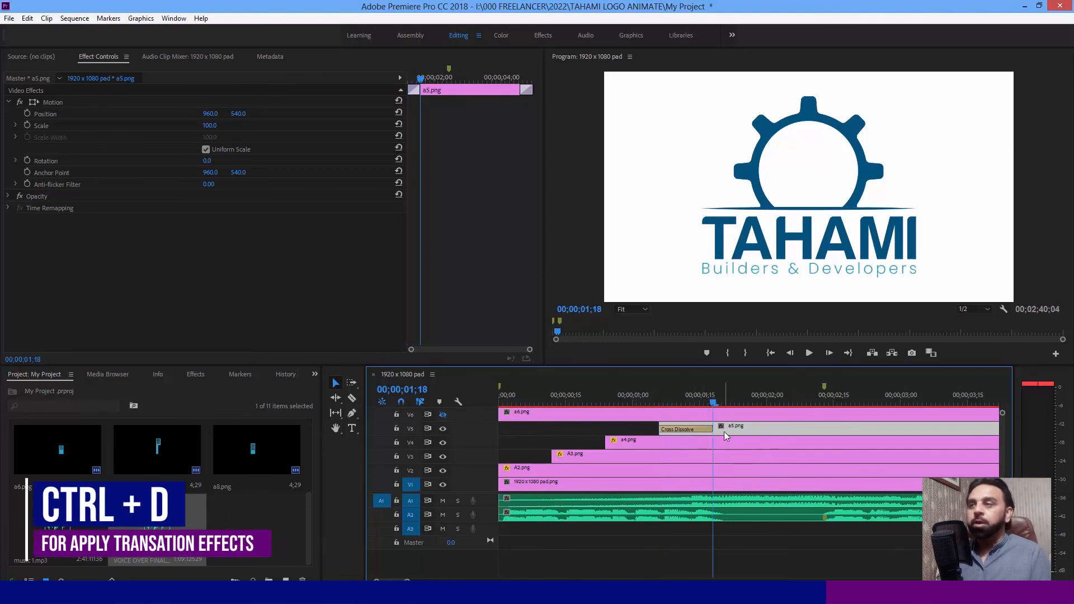
- Add position and scale keyframes to a5.png at 00;00;01;18 and at its start, 00;00;01;06
{"action": "left_click", "coordinate": [27, 113]}
{"action": "left_click", "coordinate": [27, 125]}
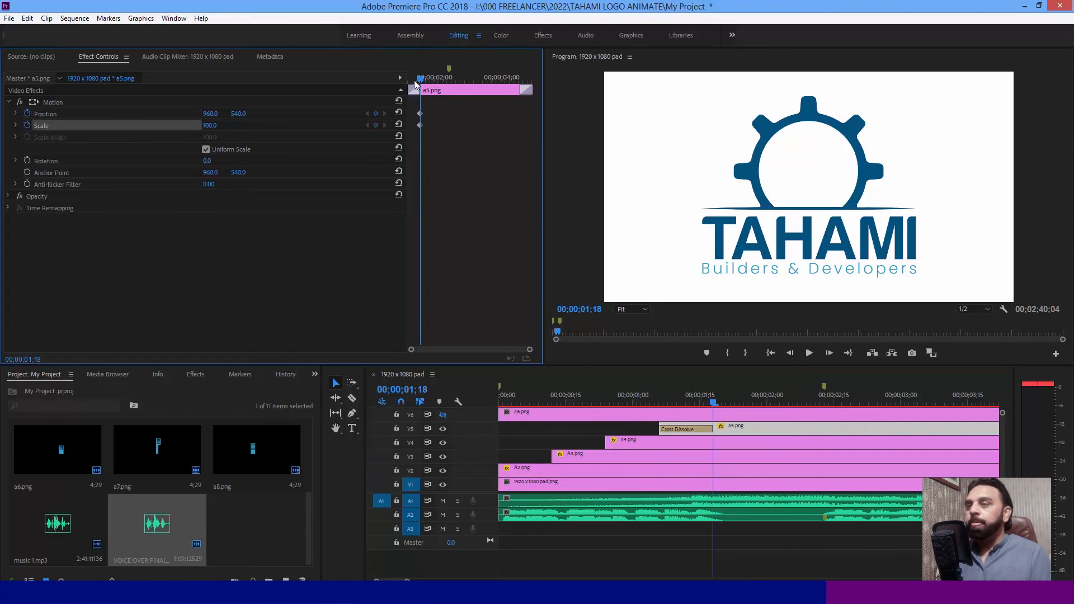
{"action": "left_click_drag", "start_coordinate": [420, 79], "coordinate": [340, 99]}
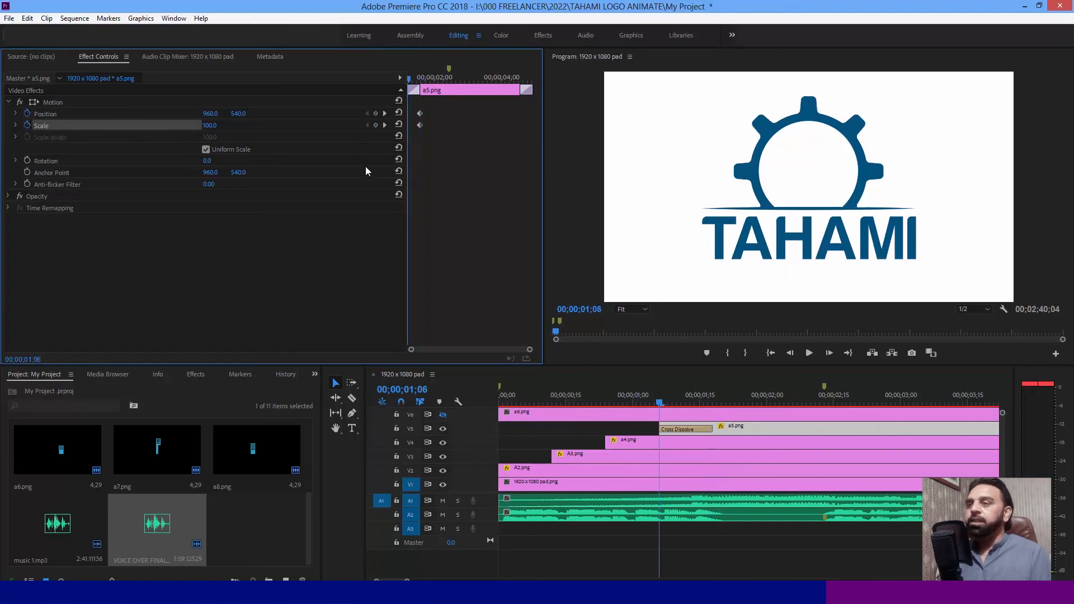
{"action": "left_click", "coordinate": [375, 113]}
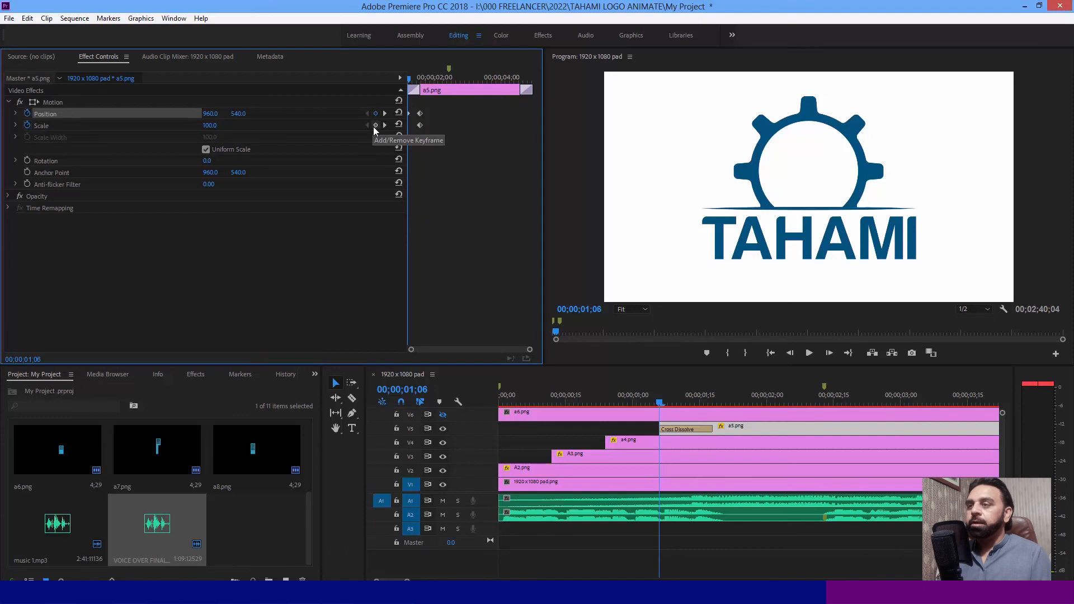
{"action": "left_click", "coordinate": [374, 125]}
- Remove the opening Cross Dissolve from a5.png and reselect the clip
{"action": "left_click", "coordinate": [687, 429]}
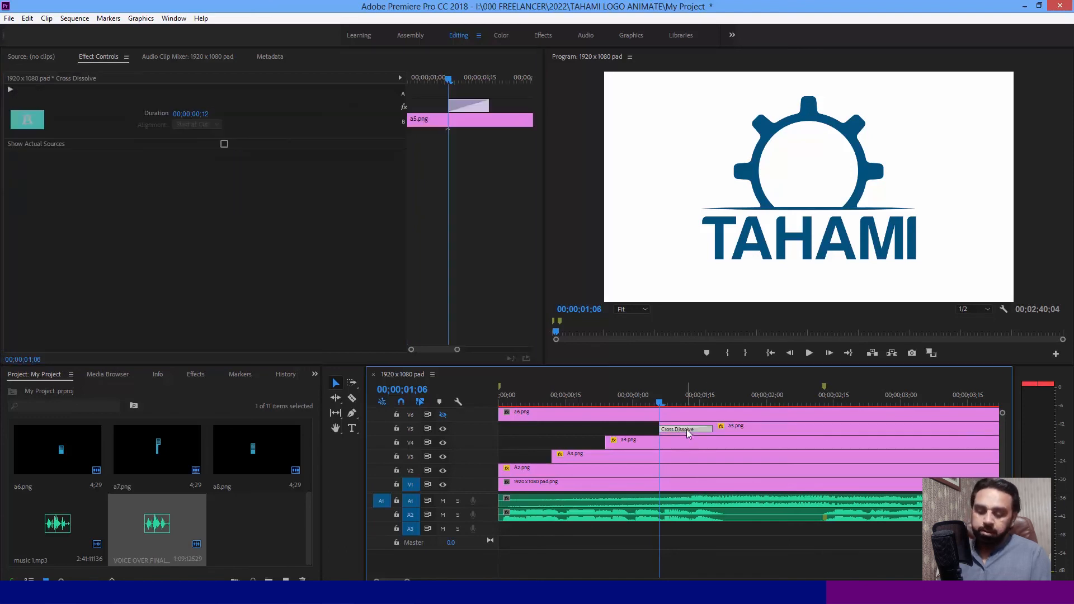
{"action": "key", "text": "Delete"}
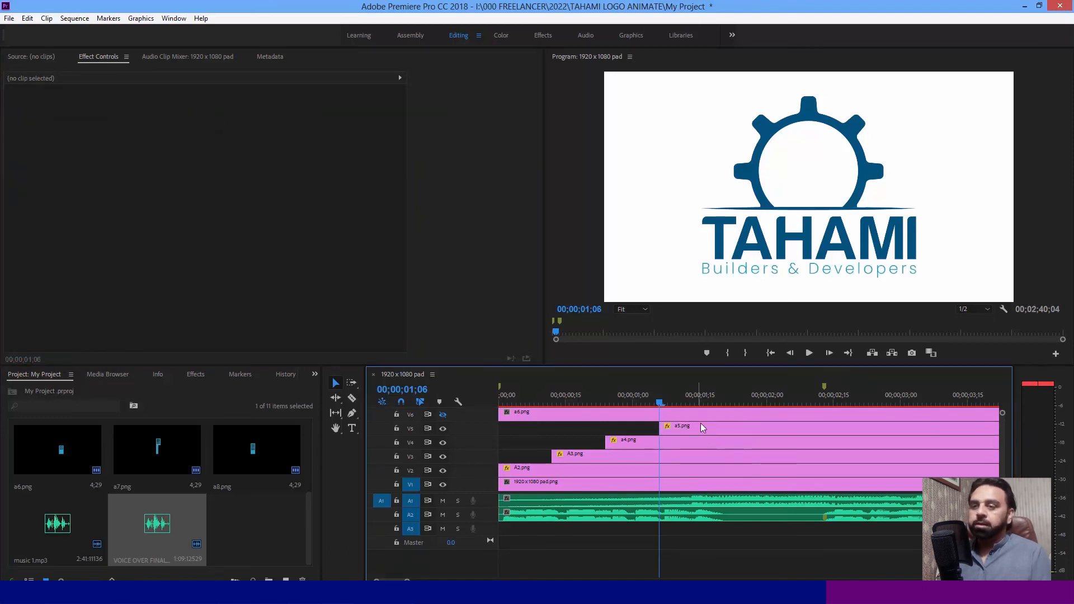
{"action": "left_click", "coordinate": [700, 426]}
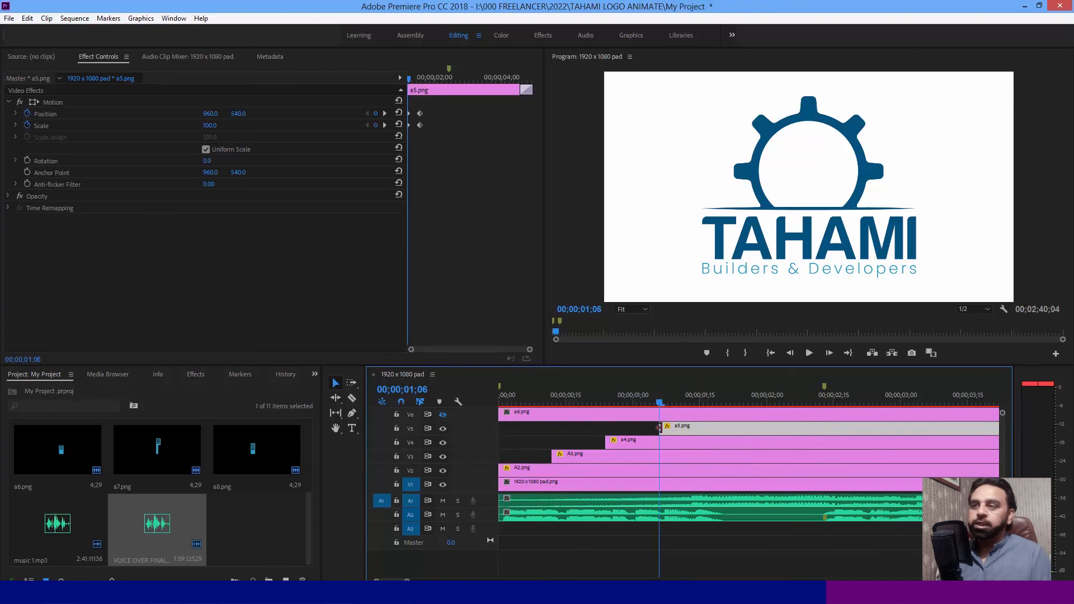
- At a5.png's first keyframe, 00;00;01;06, set the vertical position to 822 and the scale to 0
{"action": "left_click", "coordinate": [386, 113]}
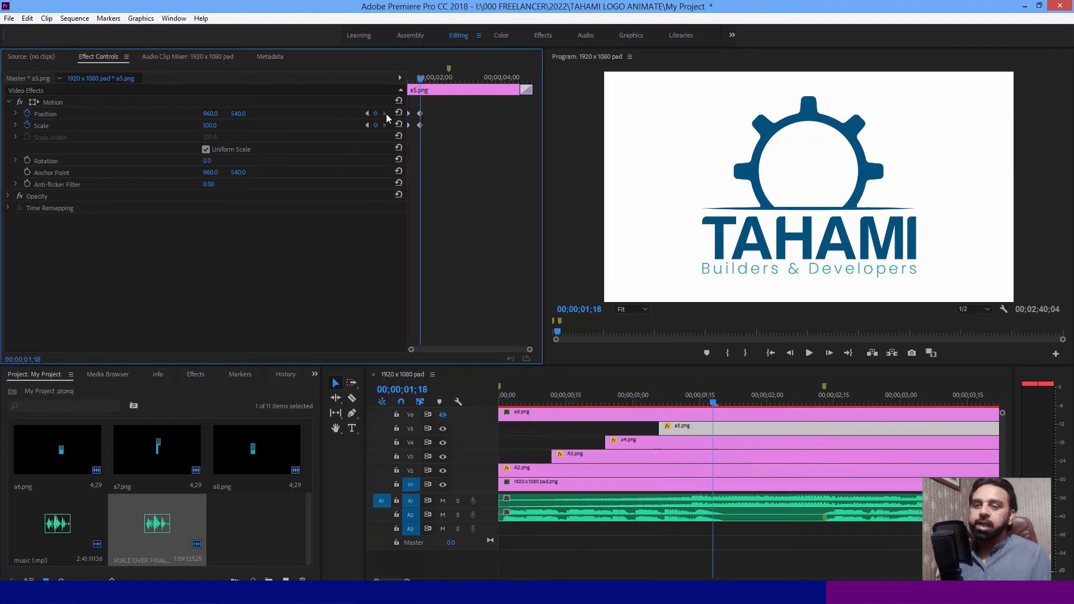
{"action": "left_click_drag", "start_coordinate": [420, 80], "coordinate": [365, 89]}
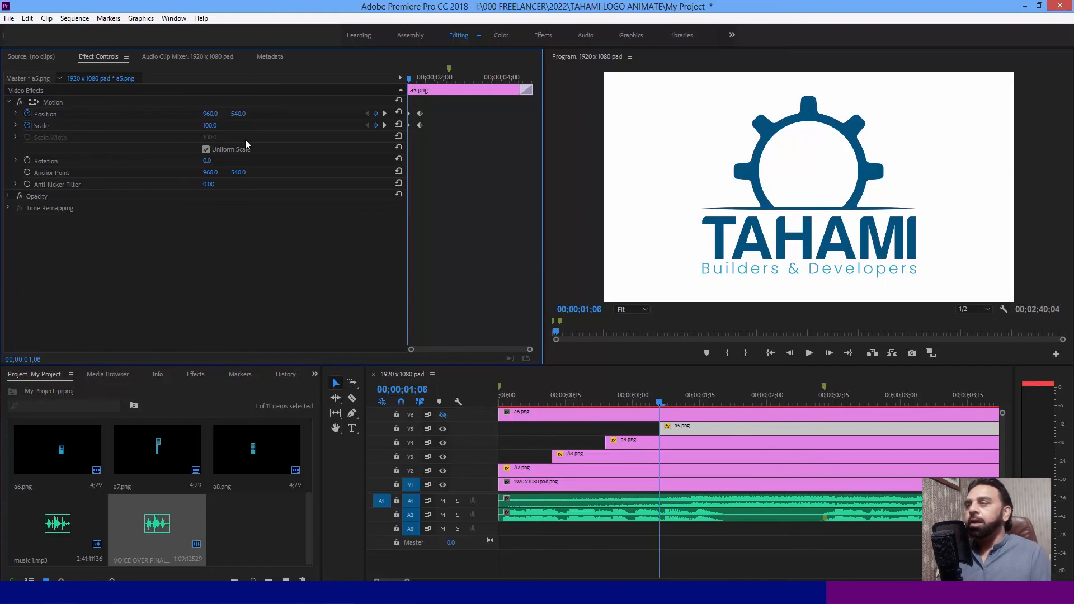
{"action": "left_click_drag", "start_coordinate": [214, 129], "coordinate": [375, 116]}
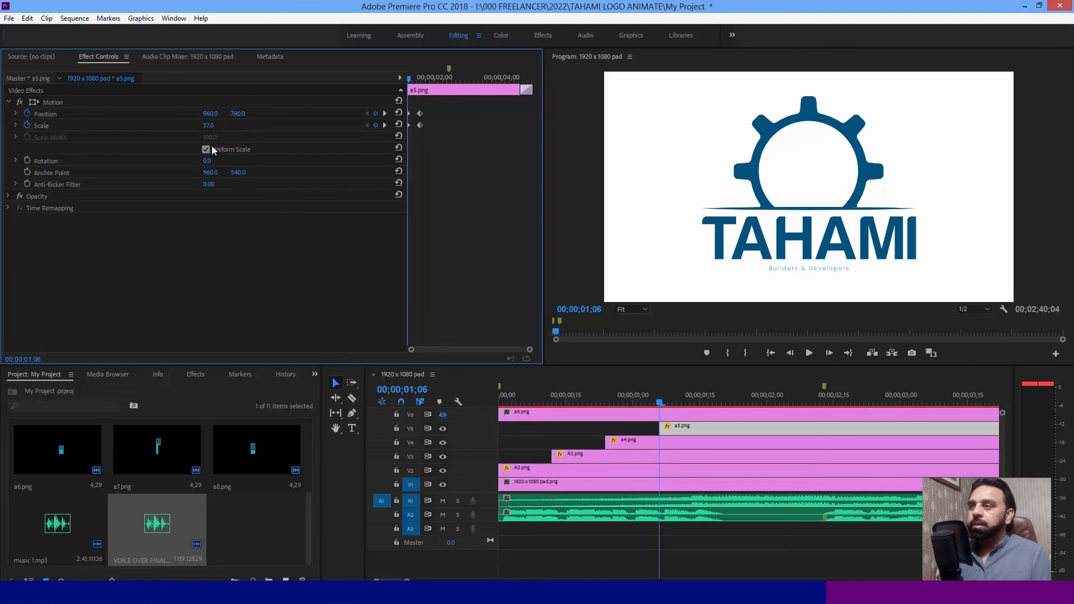
{"action": "left_click_drag", "start_coordinate": [208, 127], "coordinate": [193, 126]}
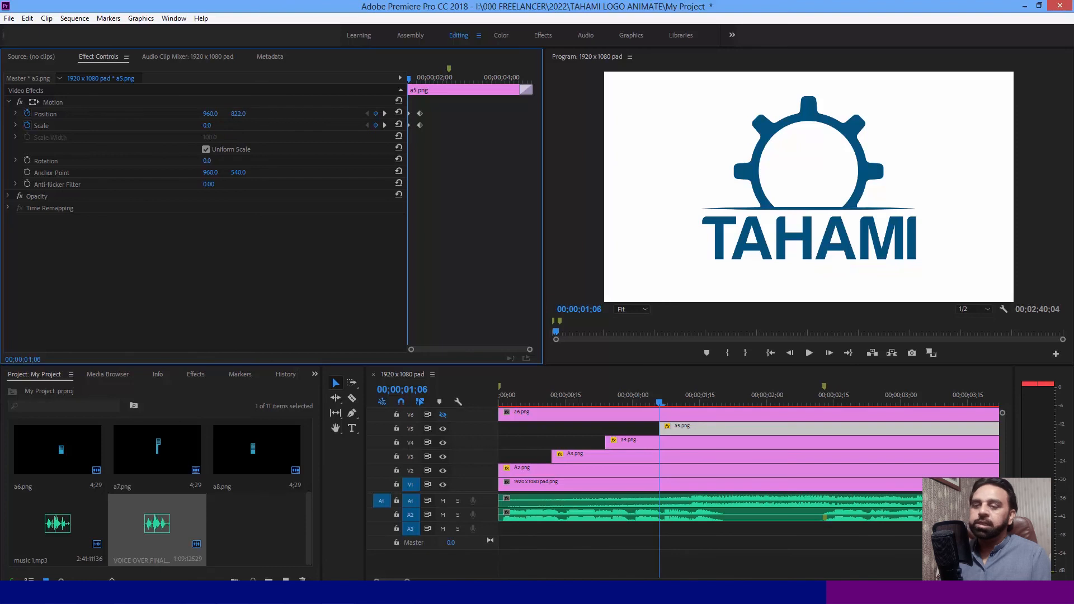
- Play the sequence from the start and scrub through it to review the staggered gear, line, TAHAMI and tagline animations
{"action": "left_click_drag", "start_coordinate": [572, 395], "coordinate": [457, 411]}
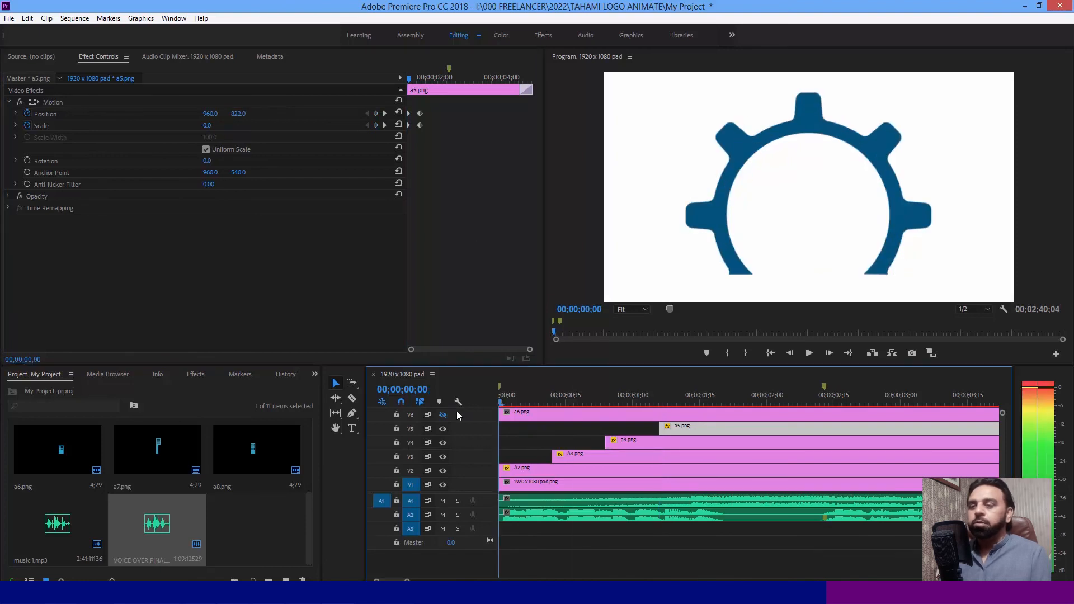
{"action": "key", "text": "space"}
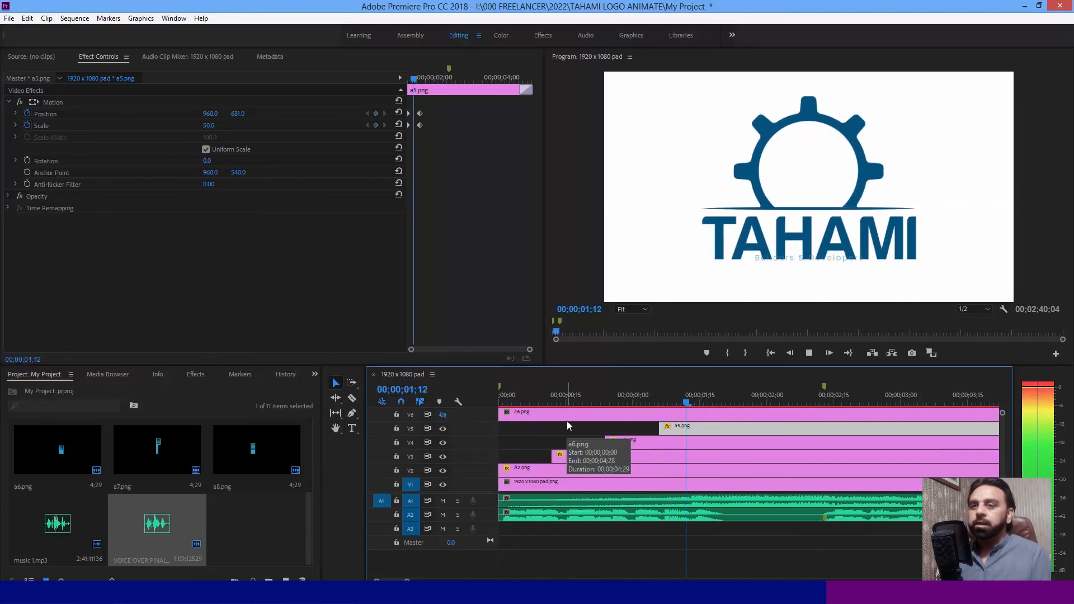
{"action": "key", "text": "space"}
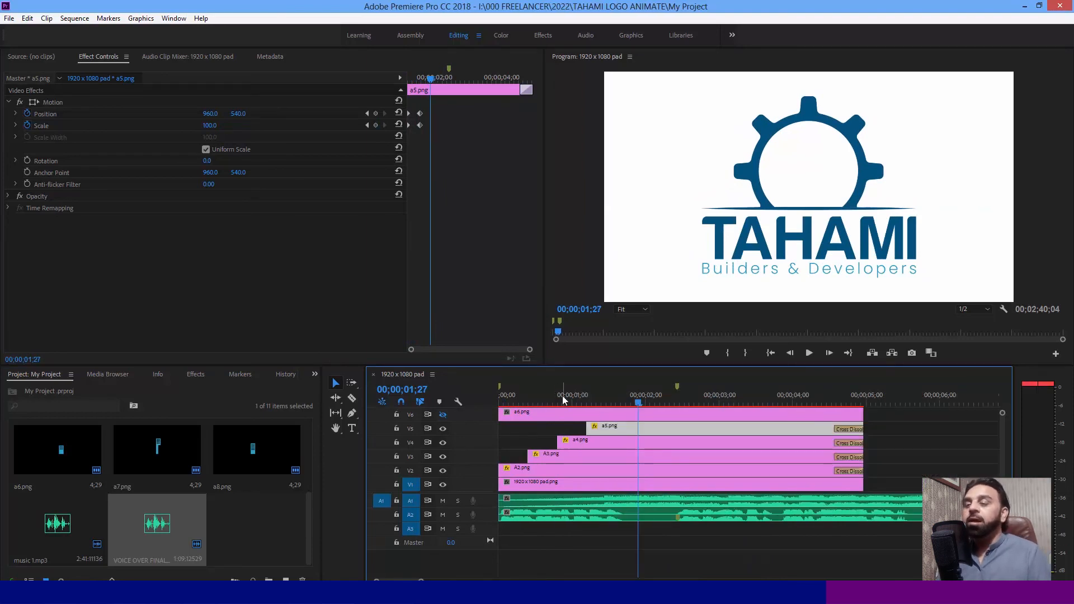
{"action": "left_click_drag", "start_coordinate": [563, 396], "coordinate": [460, 405]}
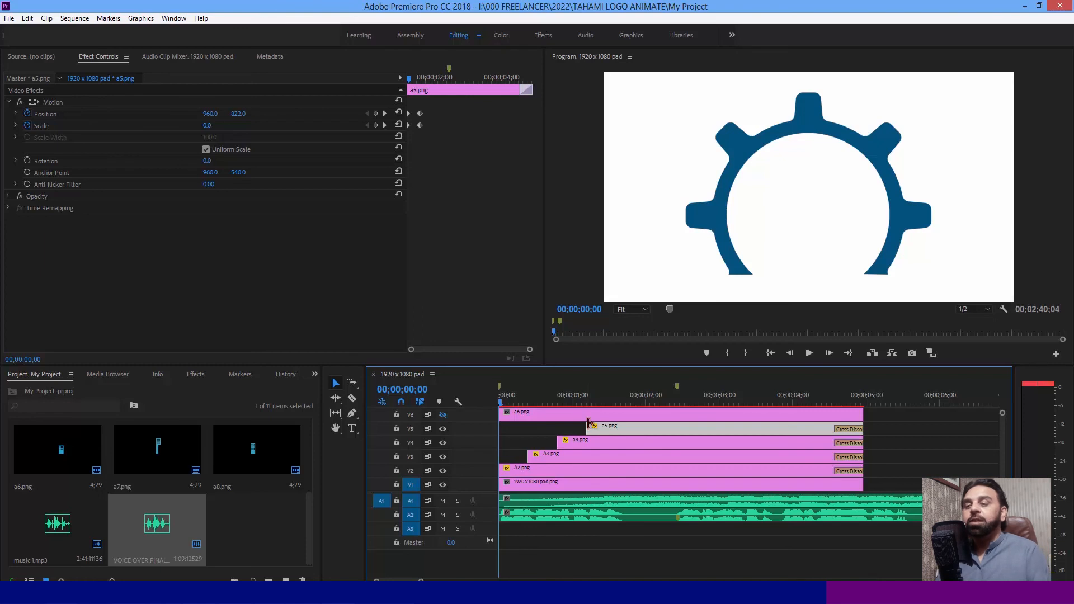
{"action": "left_click", "coordinate": [584, 398]}
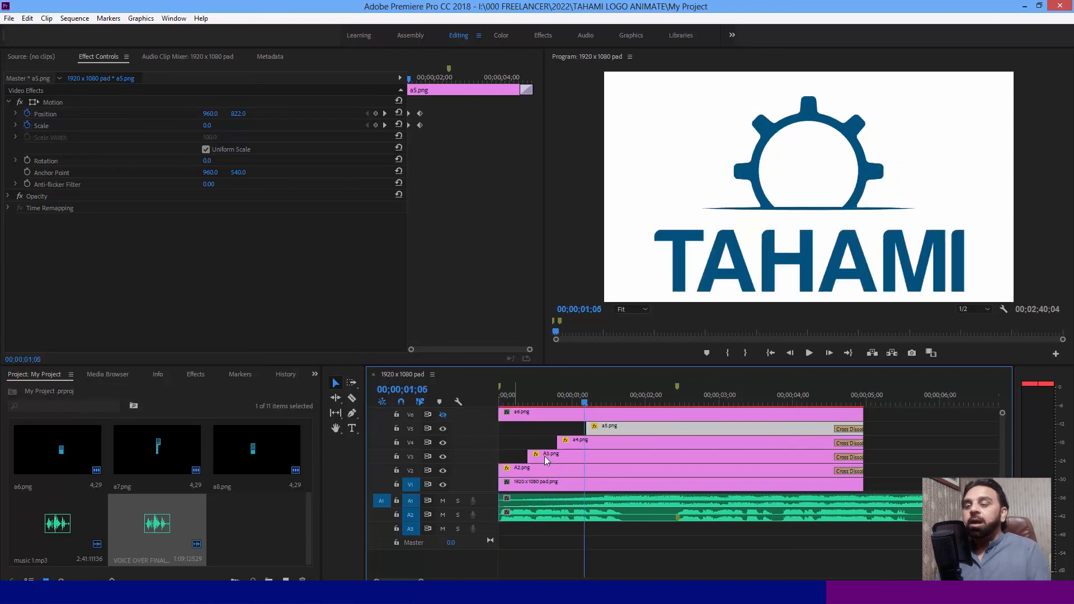
{"action": "left_click_drag", "start_coordinate": [585, 404], "coordinate": [618, 405]}
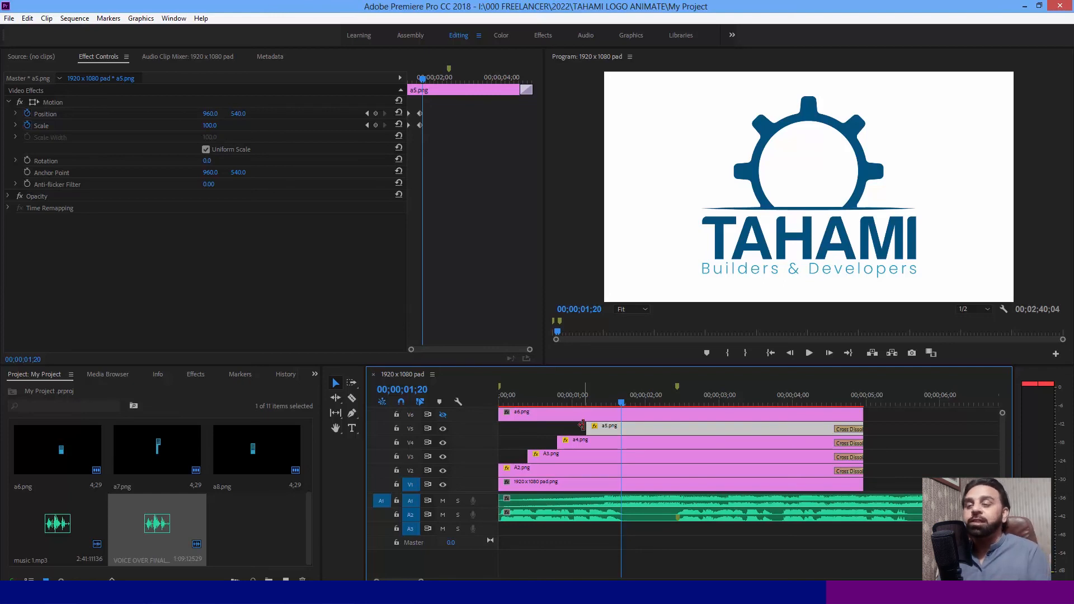
- Make track V6 visible, cut a6.png at 00;00;00;24 and delete the part before the cut
{"action": "left_click_drag", "start_coordinate": [573, 394], "coordinate": [559, 398]}
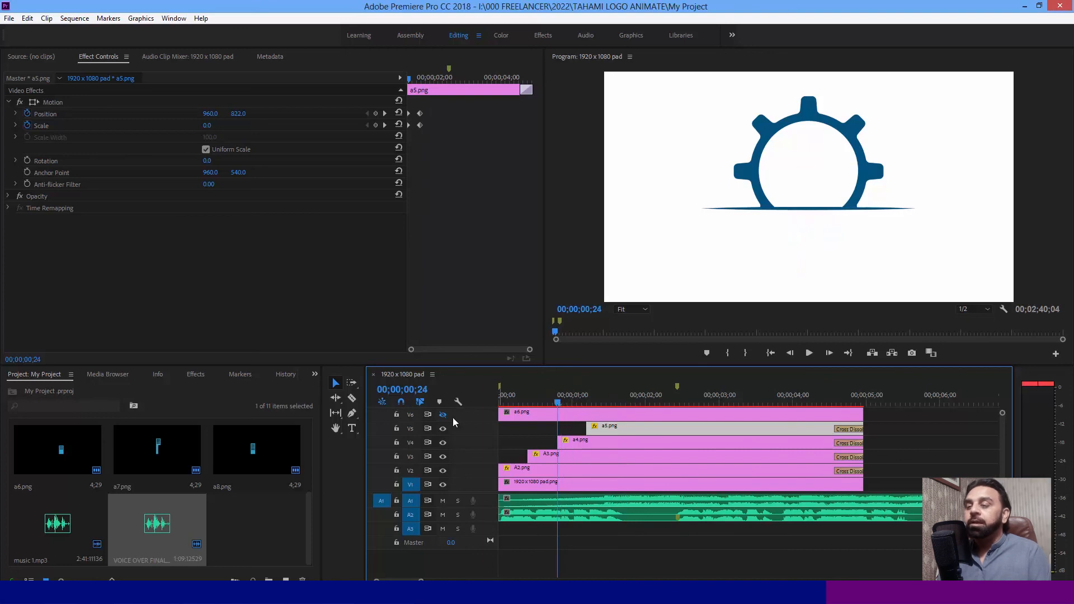
{"action": "left_click", "coordinate": [443, 414]}
{"action": "key", "text": "c"}
{"action": "left_click", "coordinate": [559, 413]}
{"action": "key", "text": "v"}
{"action": "left_click", "coordinate": [536, 418]}
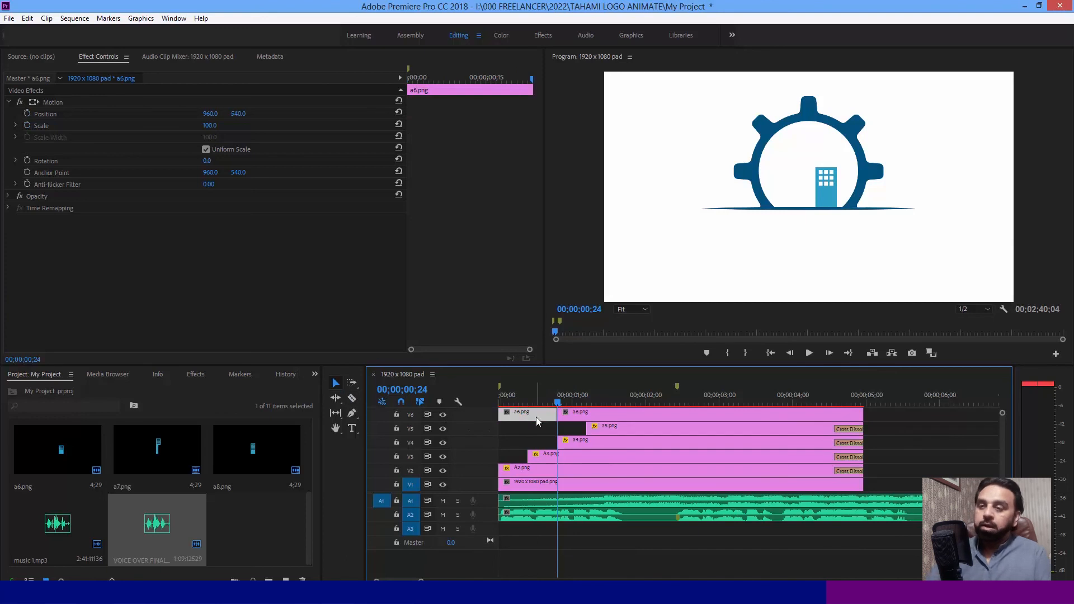
{"action": "key", "text": "Delete"}
- Cut a7.png on track V7 at 00;00;00;24 and delete the part before the cut
{"action": "scroll", "coordinate": [1002, 447], "scroll_direction": "up", "scroll_amount": 2}
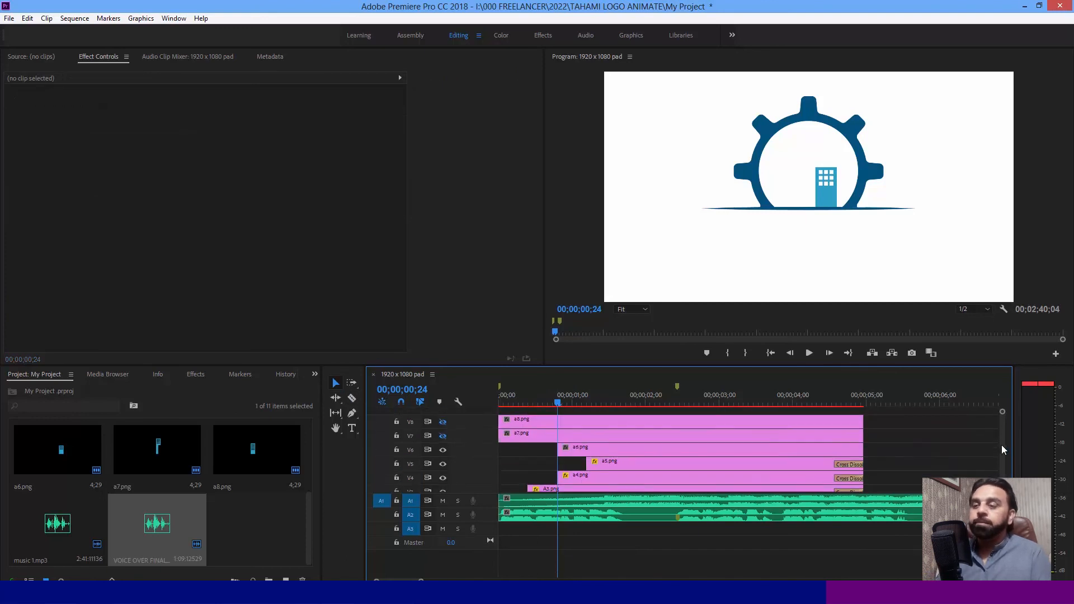
{"action": "left_click", "coordinate": [575, 435]}
{"action": "key", "text": "c"}
{"action": "left_click", "coordinate": [558, 436]}
{"action": "key", "text": "v"}
{"action": "key", "text": "Delete"}
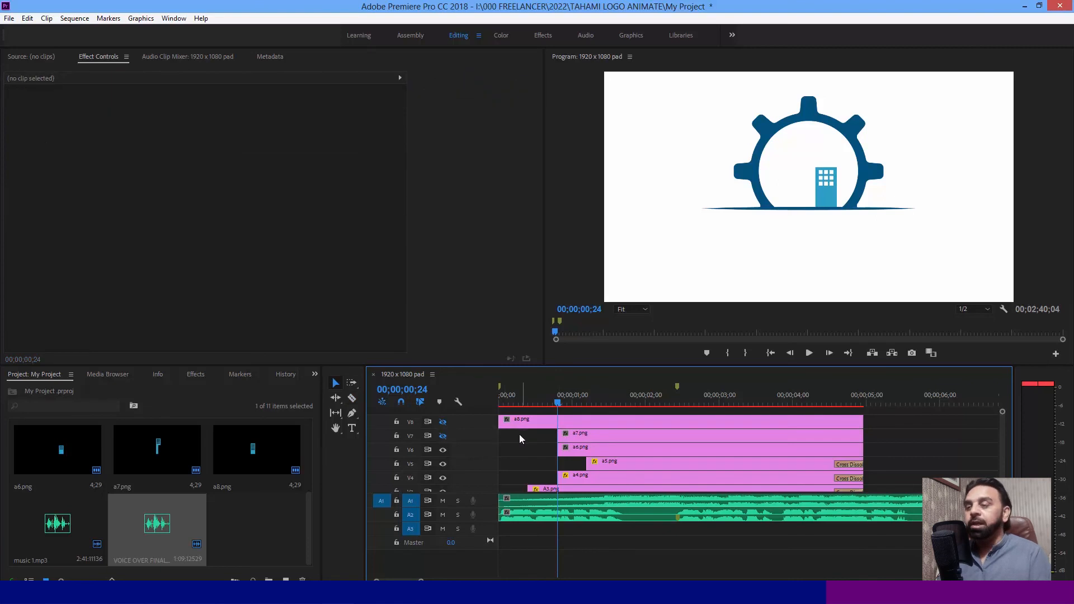
- Make track V7 visible, cut a8.png on track V8 at 00;00;00;24 and delete the part before the cut
{"action": "left_click", "coordinate": [443, 437]}
{"action": "left_click", "coordinate": [532, 425]}
{"action": "key", "text": "c"}
{"action": "left_click", "coordinate": [559, 420]}
{"action": "key", "text": "v"}
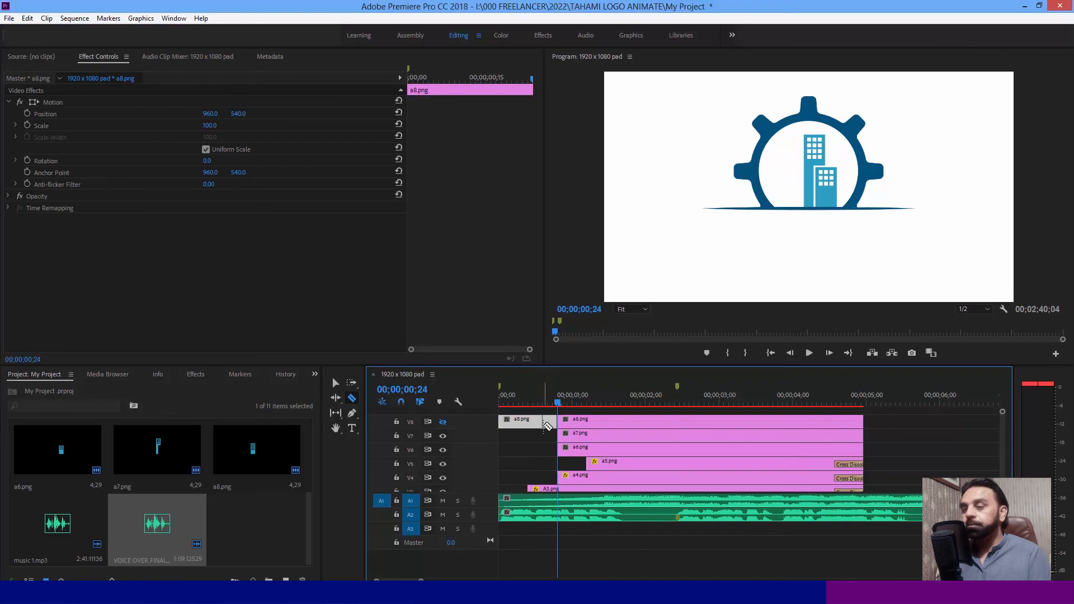
{"action": "key", "text": "Delete"}
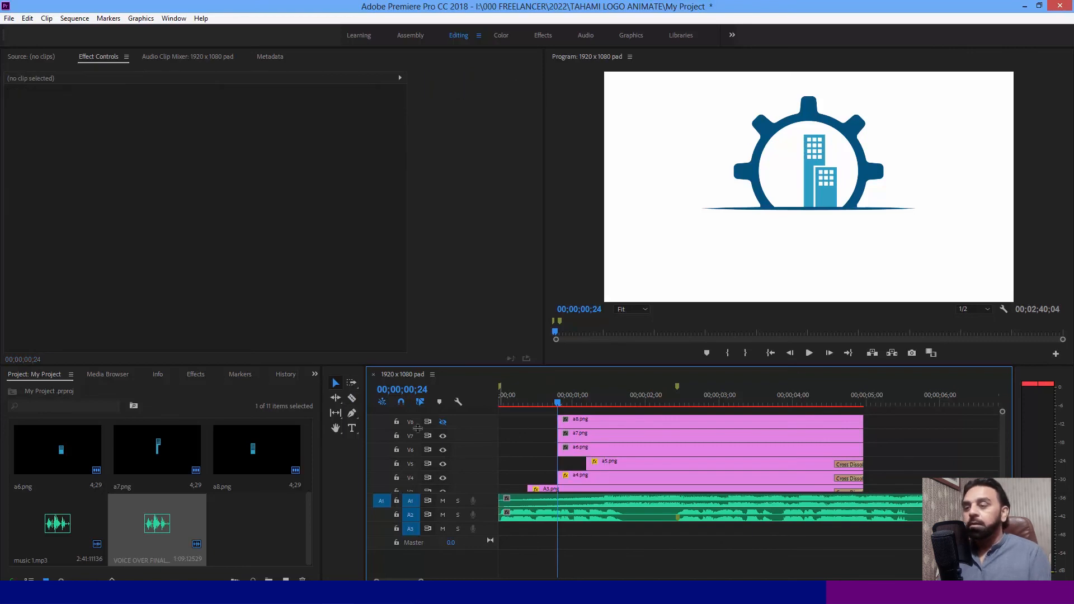
- Play the sequence from the start to review the assembled logo animation and check the layers on the lower video tracks
{"action": "key", "text": "Home"}
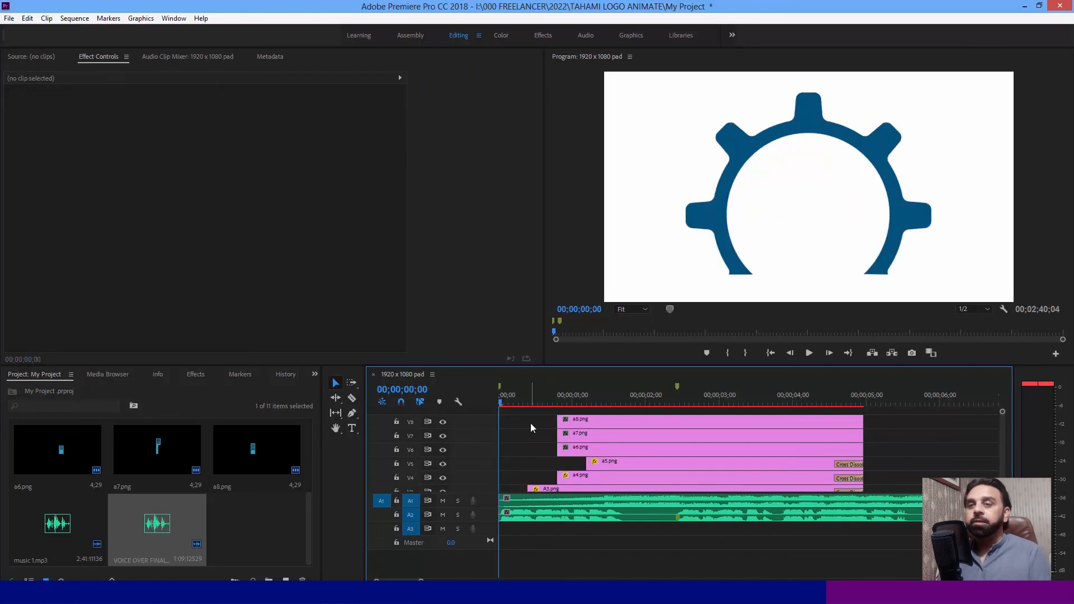
{"action": "key", "text": "space"}
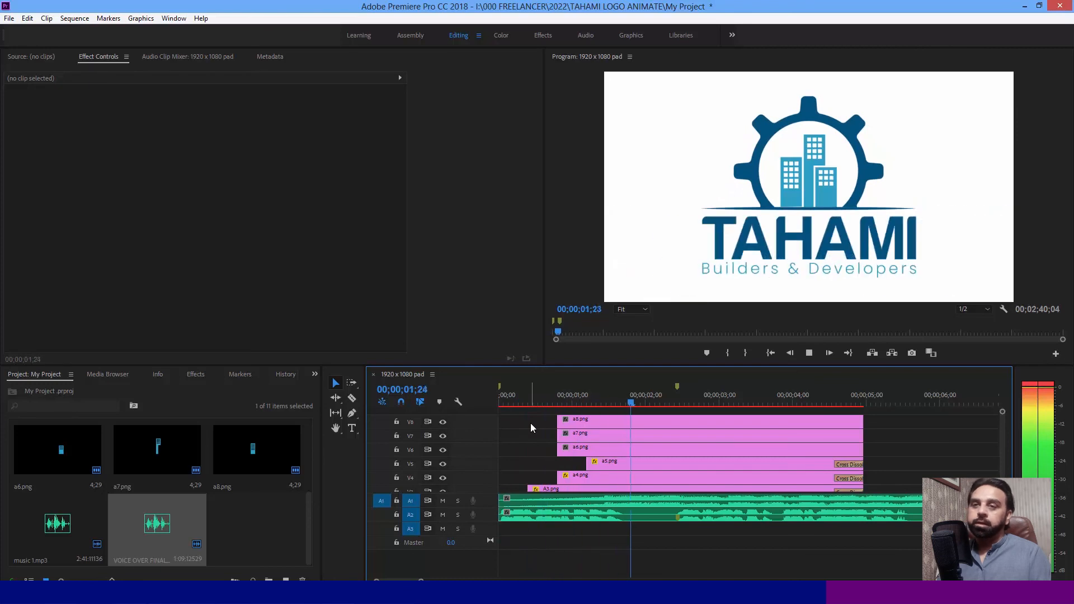
{"action": "key", "text": "space"}
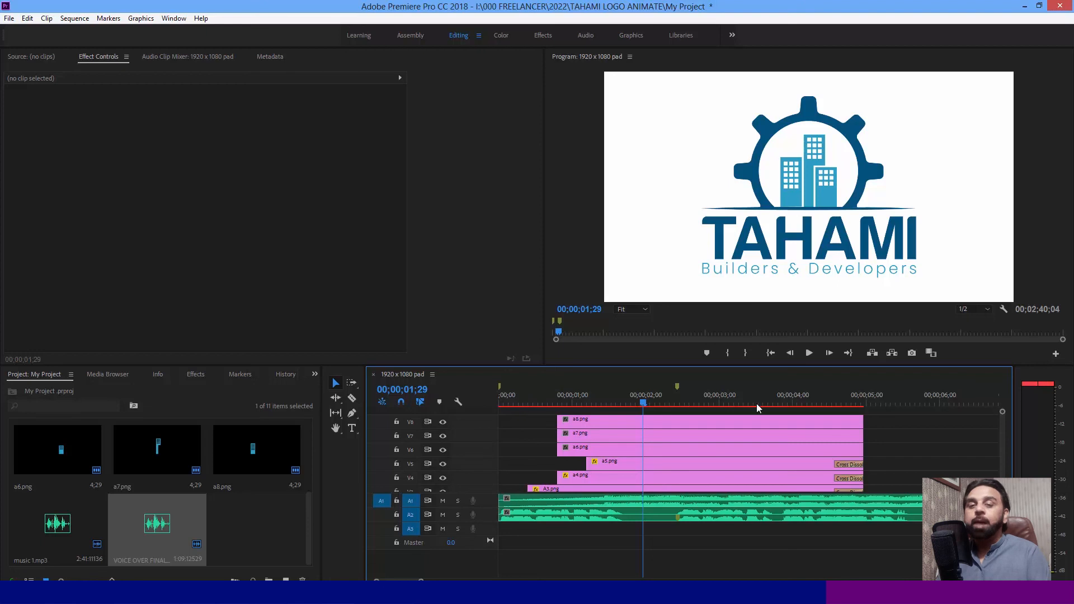
{"action": "left_click_drag", "start_coordinate": [1002, 428], "coordinate": [1002, 442]}
{"action": "scroll", "coordinate": [1002, 438], "scroll_direction": "down", "scroll_amount": 2}
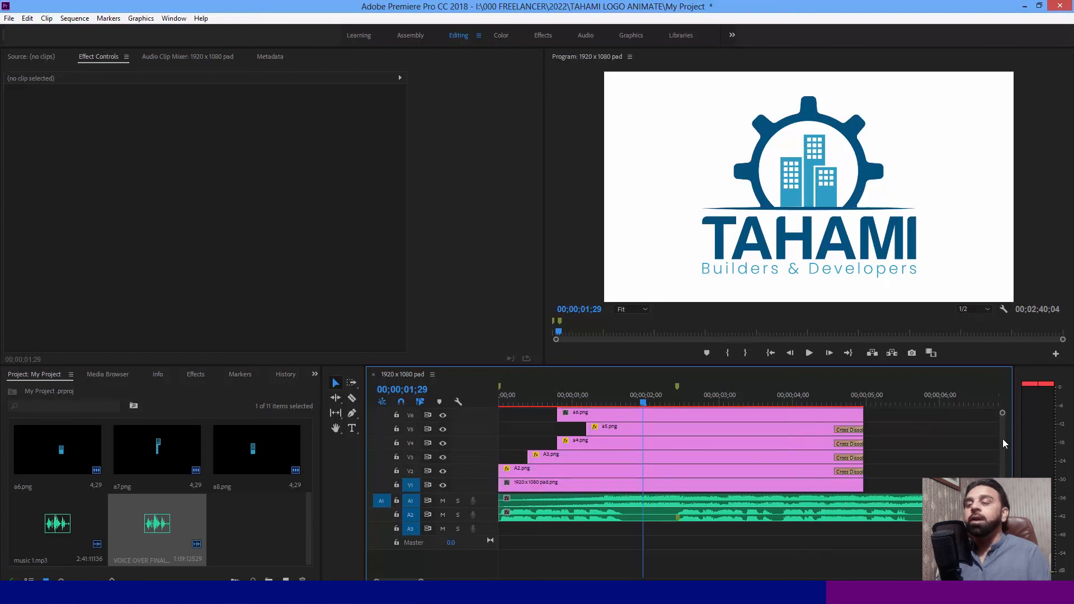
- Apply a Cross Dissolve transition to the start of A2.png on track V2
{"action": "left_click_drag", "start_coordinate": [519, 392], "coordinate": [488, 395]}
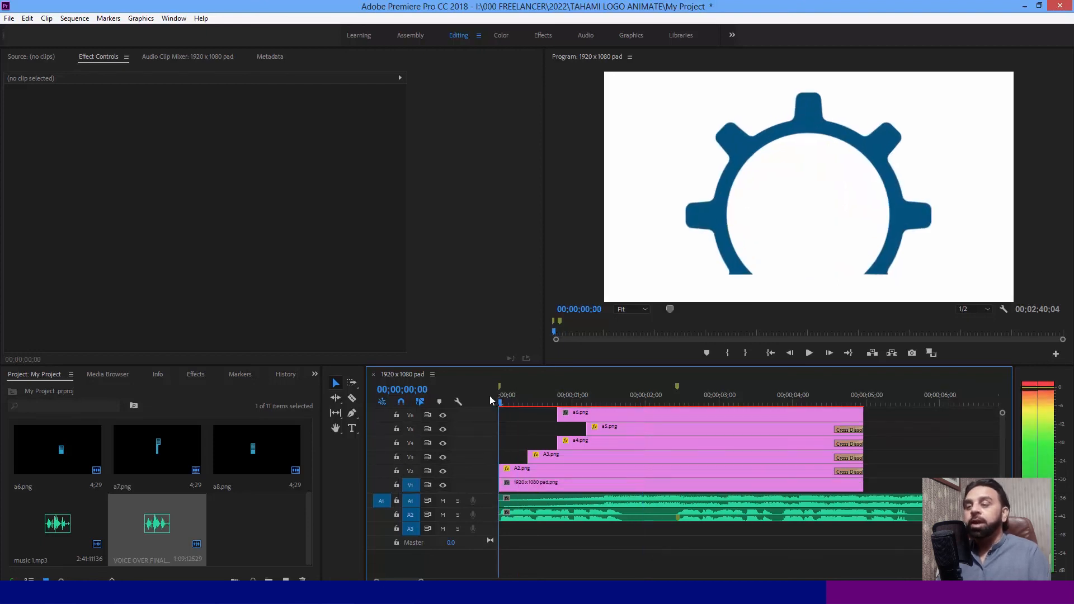
{"action": "left_click", "coordinate": [516, 474]}
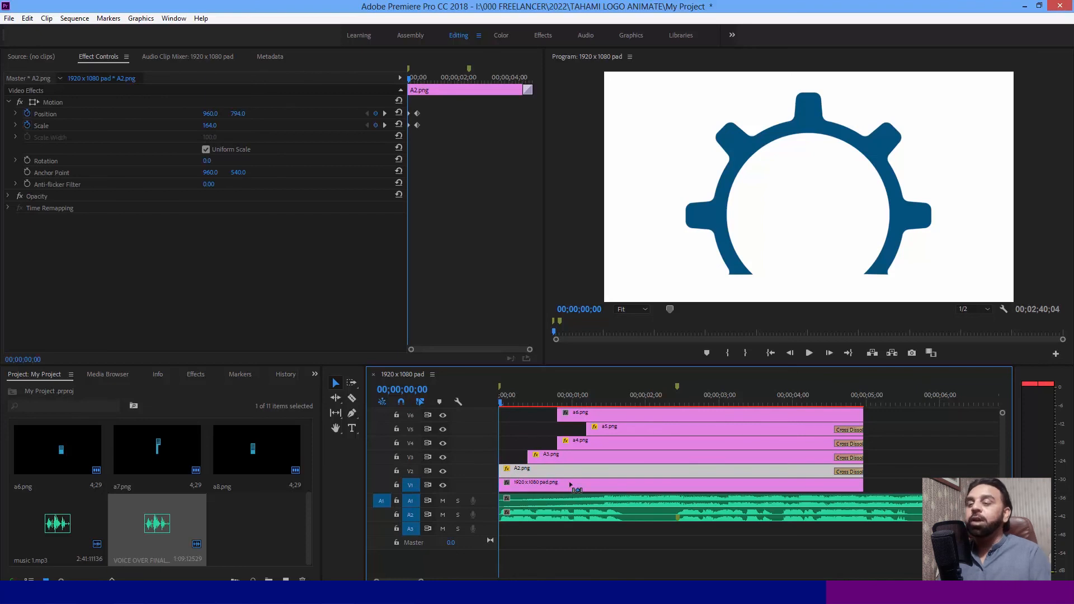
{"action": "key", "text": "ctrl+d"}
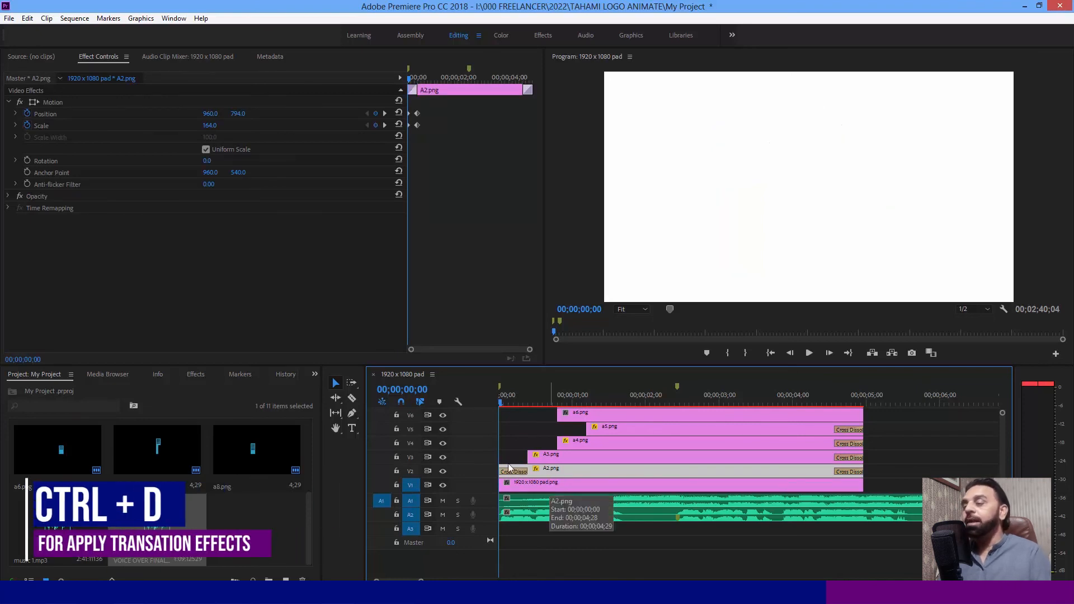
- Apply the Clock Wipe video transition to the start of A2.png on track V2
{"action": "left_click", "coordinate": [191, 376]}
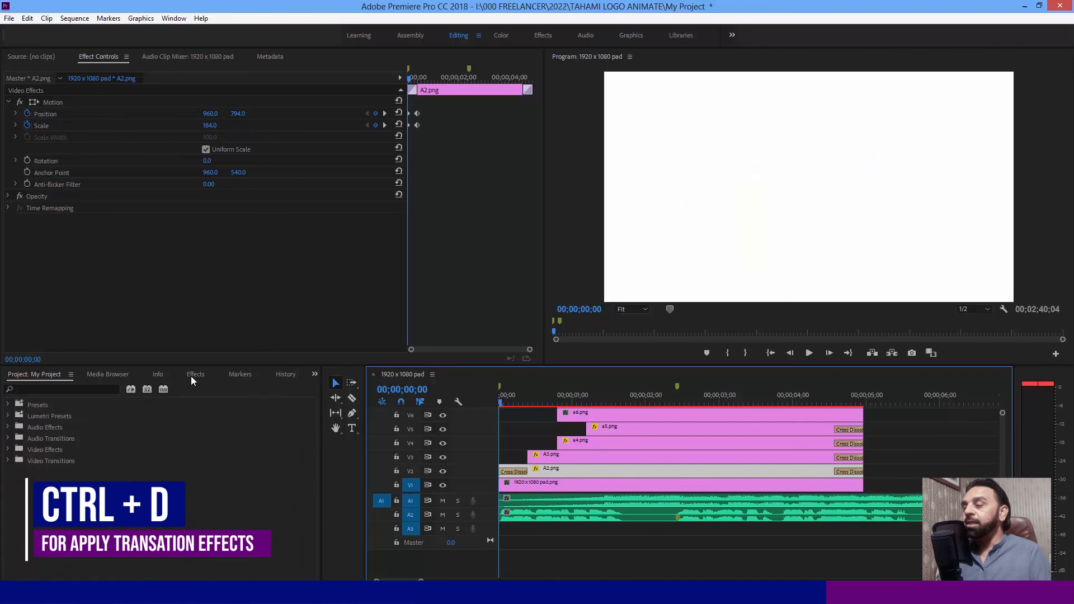
{"action": "left_click", "coordinate": [8, 461]}
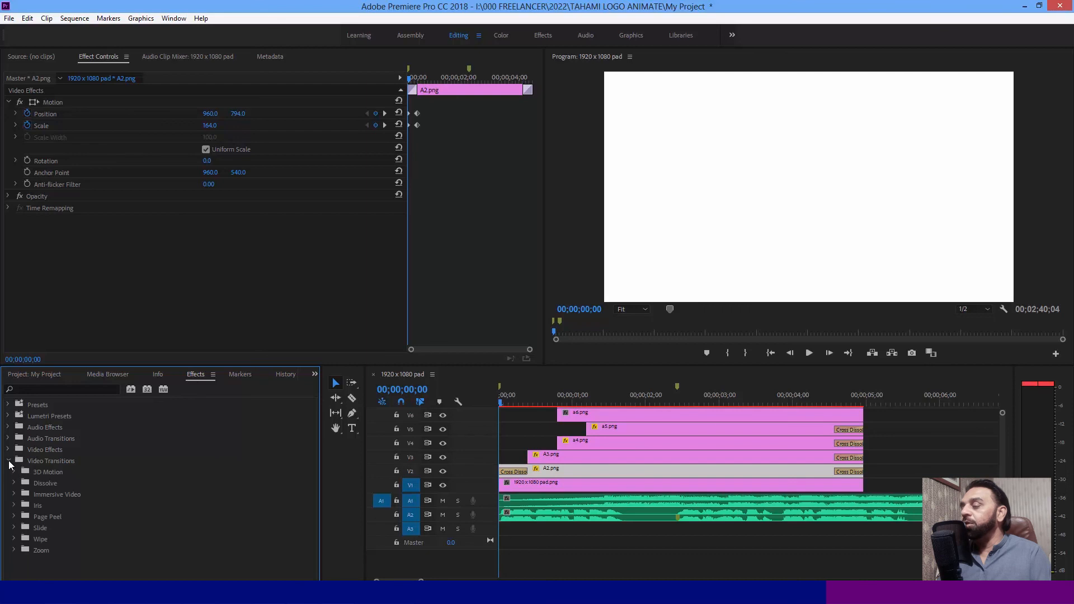
{"action": "left_click", "coordinate": [13, 539]}
{"action": "scroll", "coordinate": [79, 525], "scroll_direction": "down", "scroll_amount": 4}
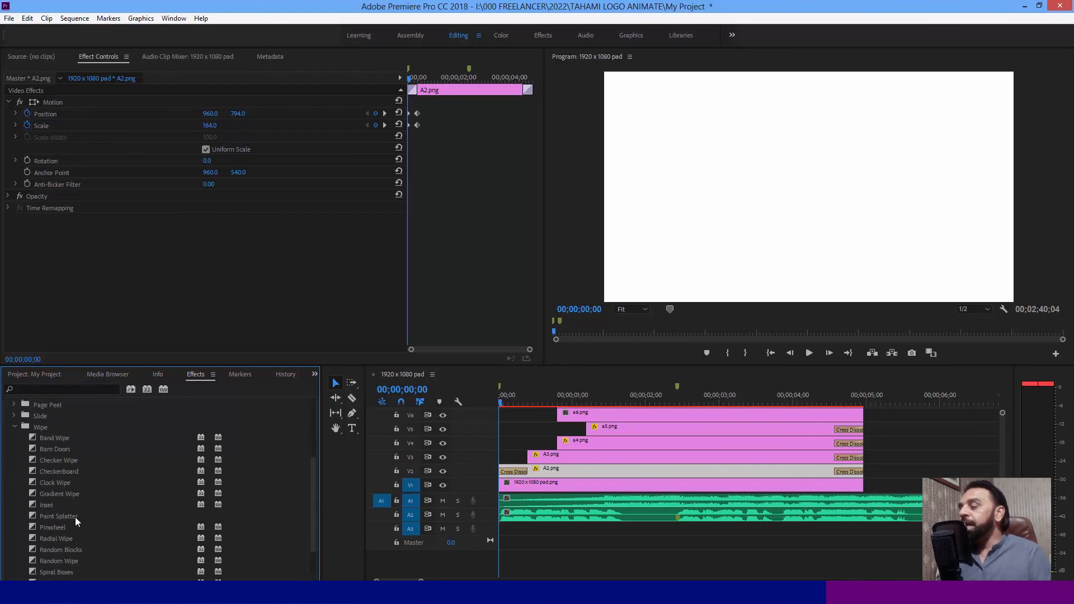
{"action": "left_click", "coordinate": [73, 481]}
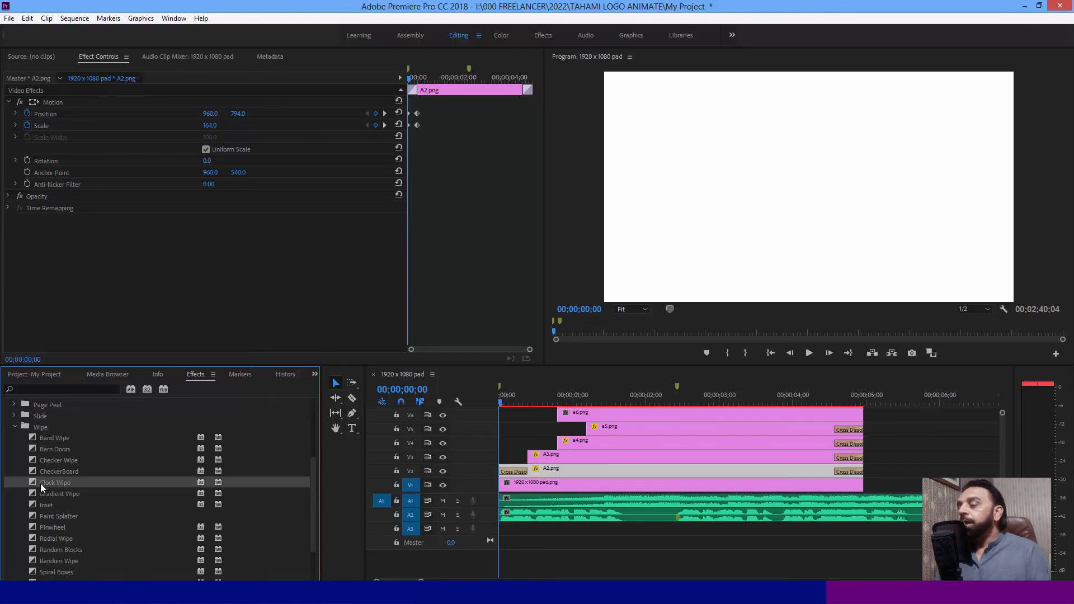
{"action": "left_click_drag", "start_coordinate": [50, 484], "coordinate": [509, 476]}
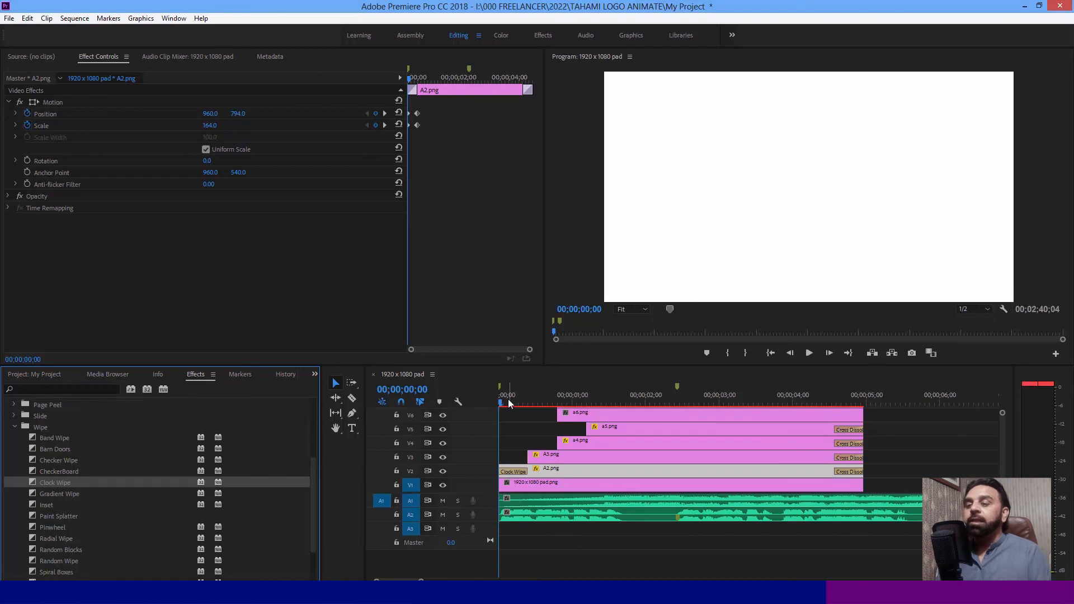
{"action": "mouse_move", "coordinate": [505, 396]}
{"action": "left_mouse_down"}
{"action": "mouse_move", "coordinate": [529, 394]}
{"action": "mouse_move", "coordinate": [499, 395]}
{"action": "left_mouse_up"}
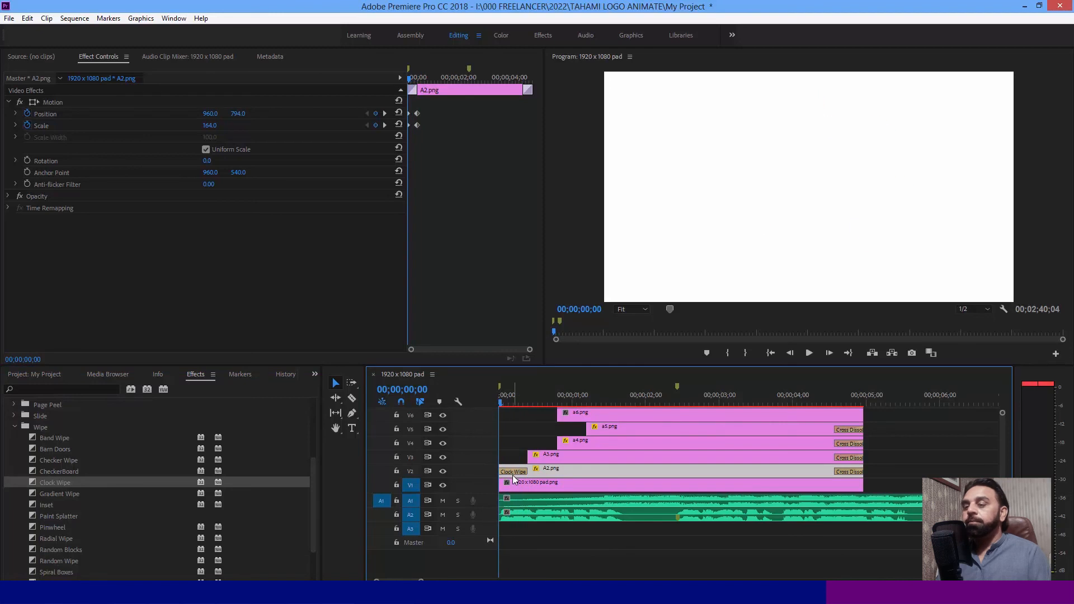
- Reverse the Clock Wipe at the start of A2.png and preview the gear's entrance
{"action": "left_click", "coordinate": [512, 474]}
{"action": "scroll", "coordinate": [464, 298], "scroll_direction": "down", "scroll_amount": 2}
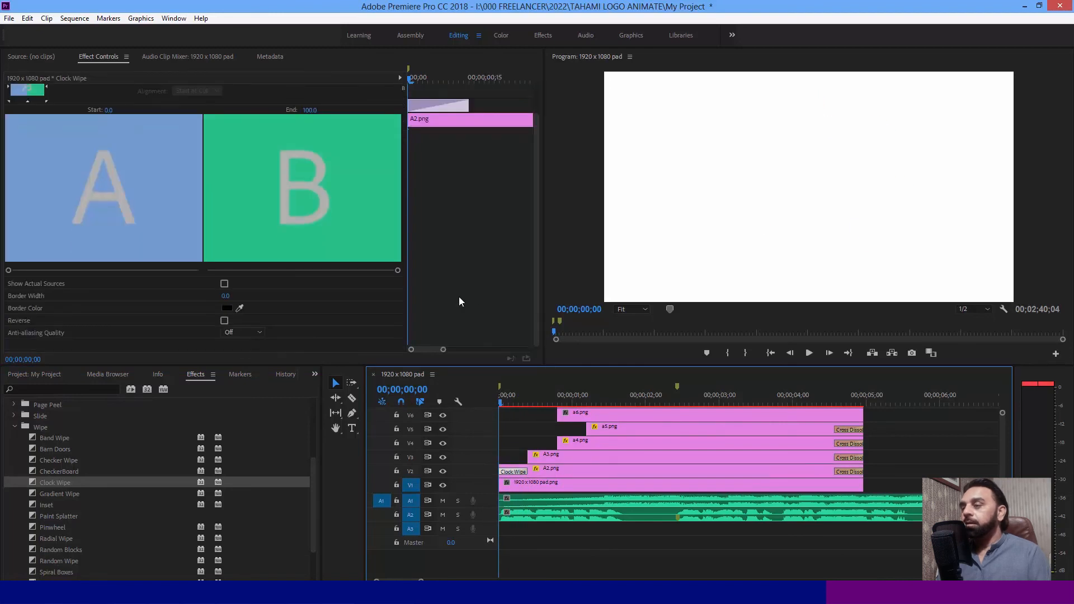
{"action": "left_click", "coordinate": [224, 321]}
{"action": "left_click_drag", "start_coordinate": [502, 401], "coordinate": [528, 396]}
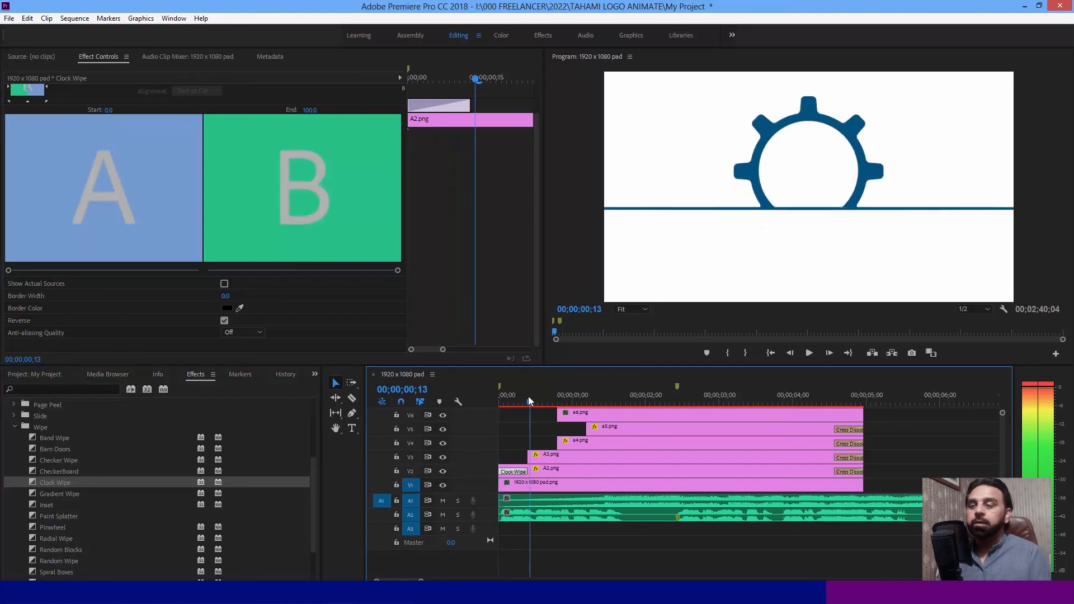
{"action": "key", "text": "space"}
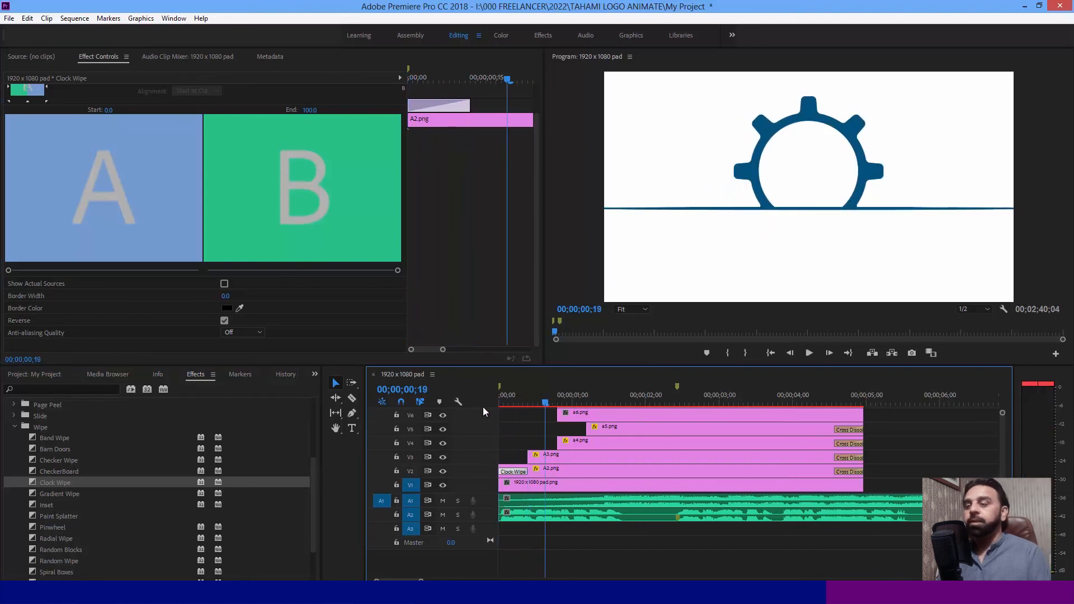
{"action": "left_click_drag", "start_coordinate": [510, 393], "coordinate": [483, 400]}
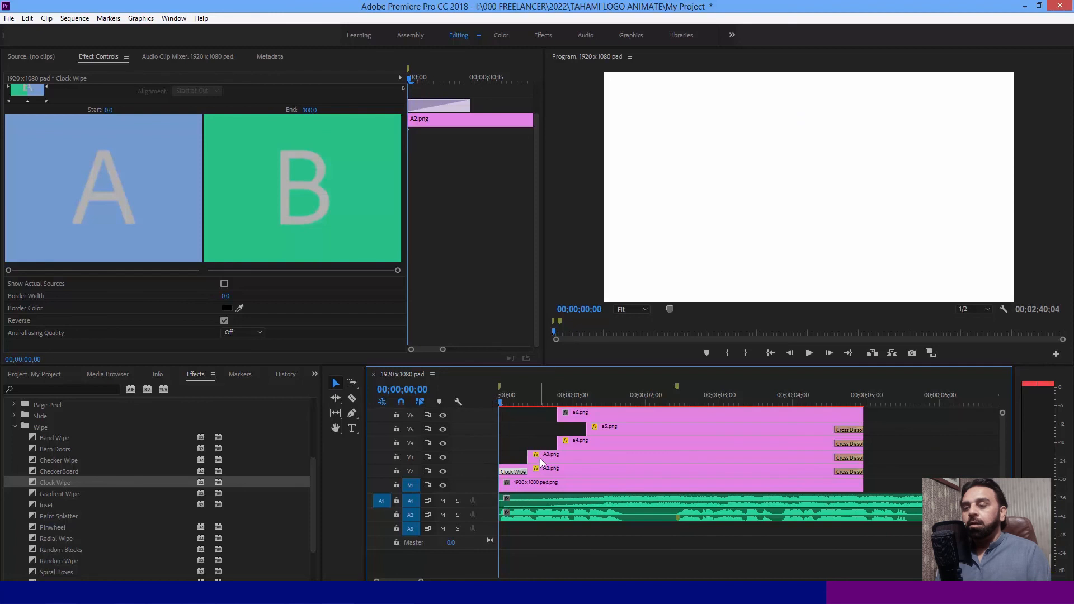
- Apply a Cross Dissolve to the start of A3.png and scrub through the line's entrance to check it
{"action": "left_click", "coordinate": [540, 457]}
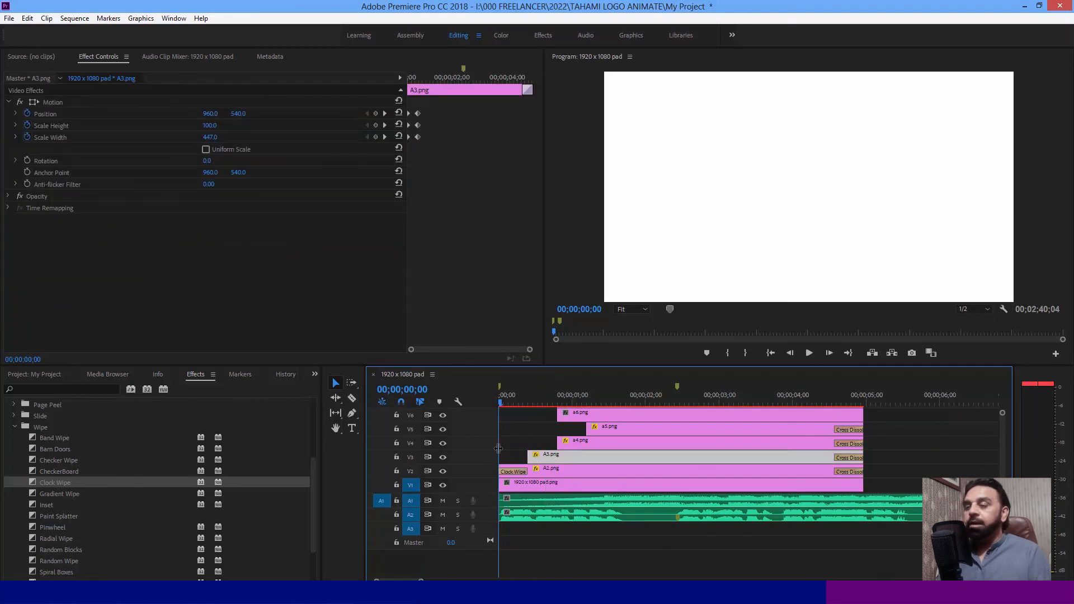
{"action": "left_click", "coordinate": [539, 392]}
{"action": "key", "text": "ctrl+d"}
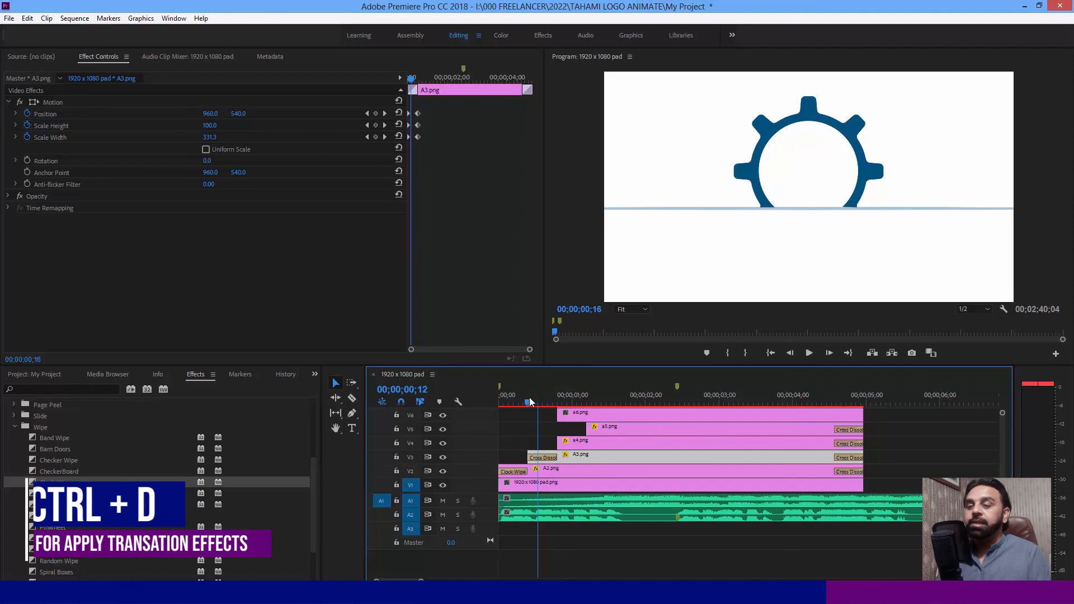
{"action": "left_click_drag", "start_coordinate": [530, 397], "coordinate": [593, 402]}
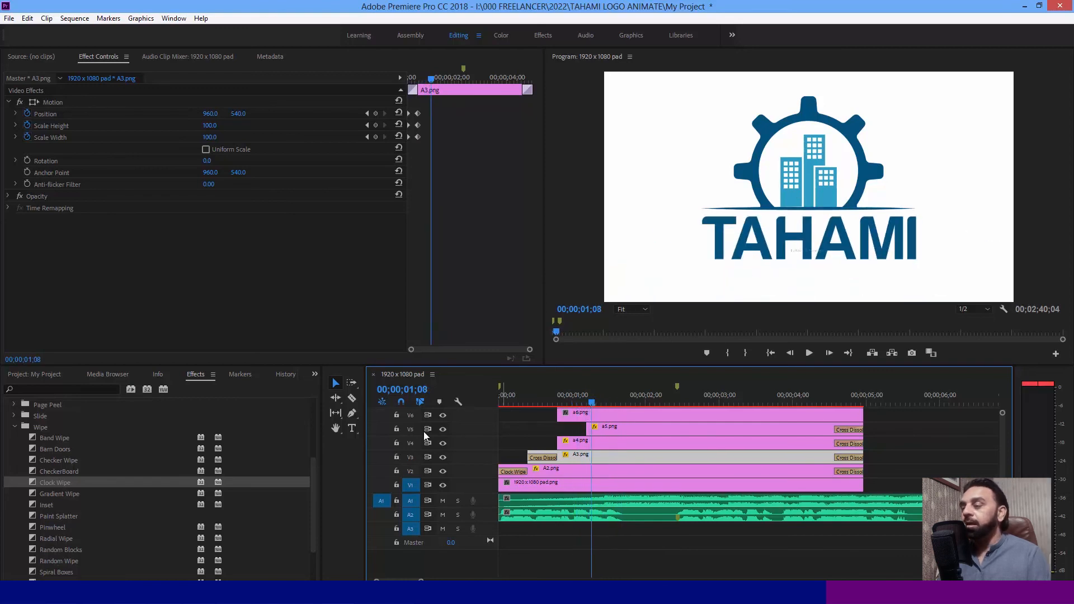
{"action": "left_click", "coordinate": [574, 444]}
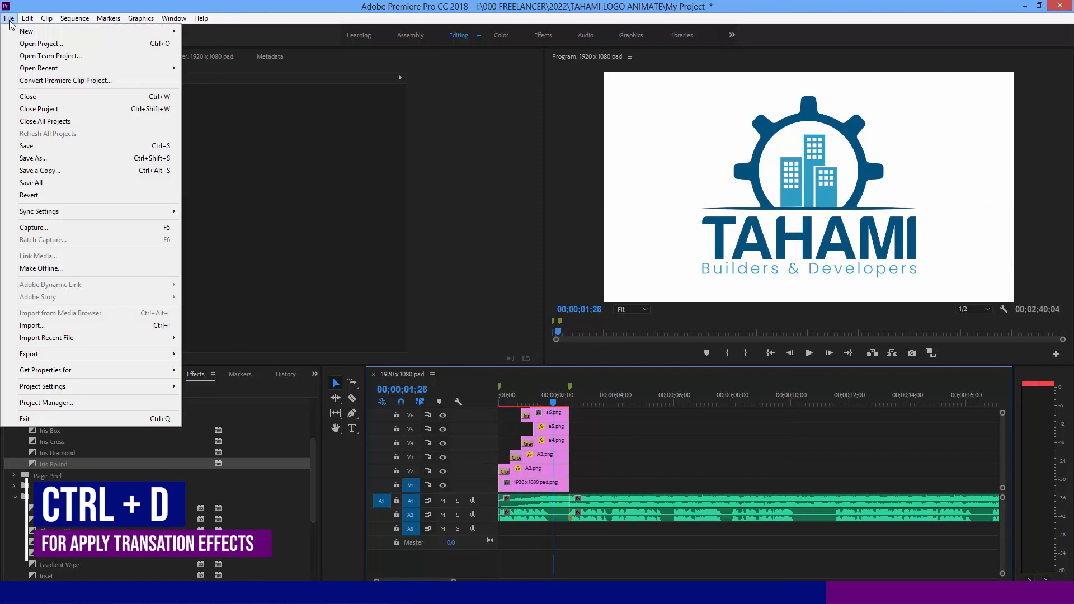
- Import test.mp4 and place it on track V3 at about 00;00;06;00
{"action": "left_click", "coordinate": [54, 328]}
{"action": "double_click", "coordinate": [119, 185]}
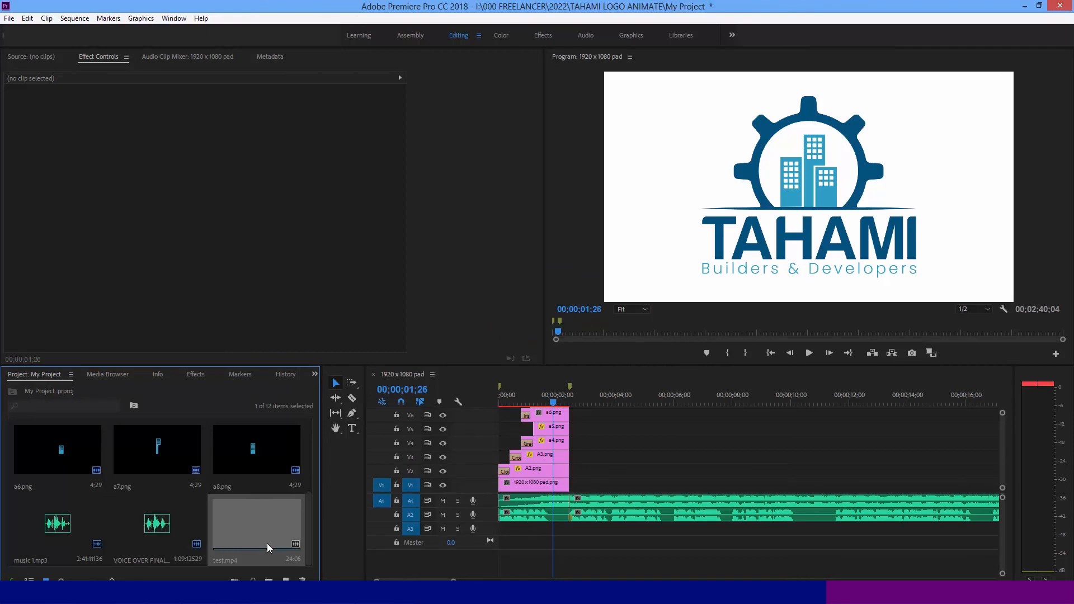
{"action": "left_click_drag", "start_coordinate": [251, 525], "coordinate": [678, 465]}
- Unlink test.mp4's video from its audio and delete the audio clip
{"action": "left_click", "coordinate": [726, 462]}
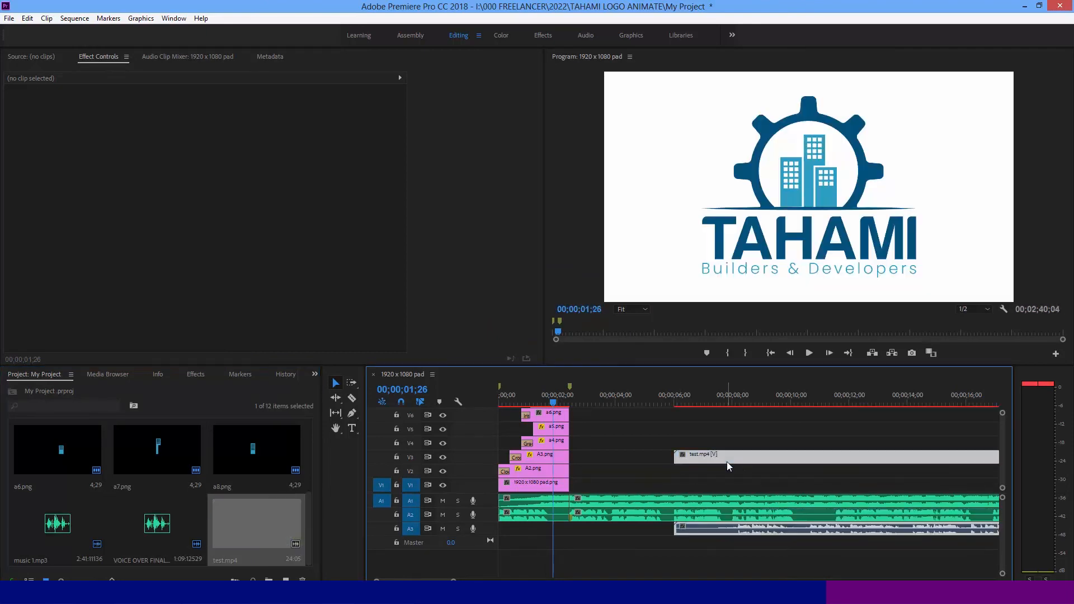
{"action": "right_click", "coordinate": [726, 461]}
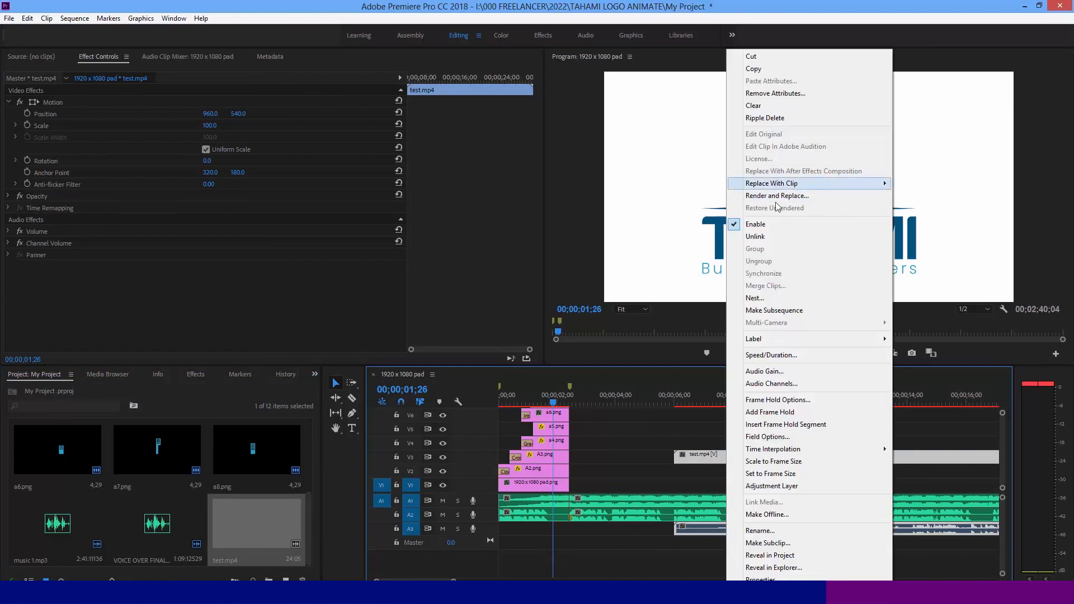
{"action": "left_click", "coordinate": [759, 239]}
{"action": "left_click", "coordinate": [759, 541]}
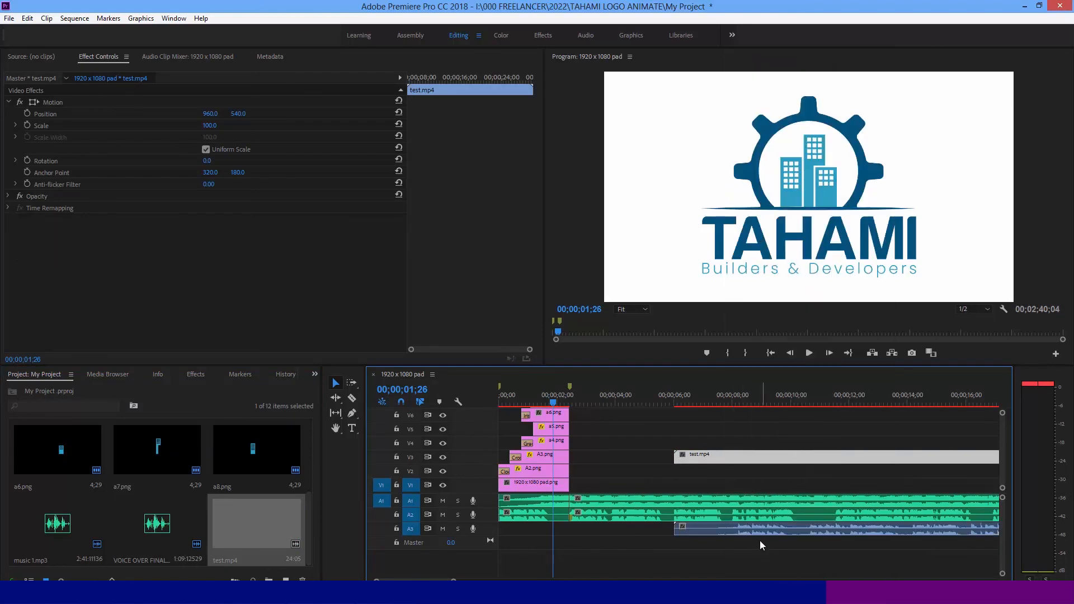
{"action": "left_click", "coordinate": [738, 525]}
{"action": "key", "text": "Delete"}
- Fit test.mp4 to the full frame with Set to Frame Size
{"action": "left_click", "coordinate": [718, 397]}
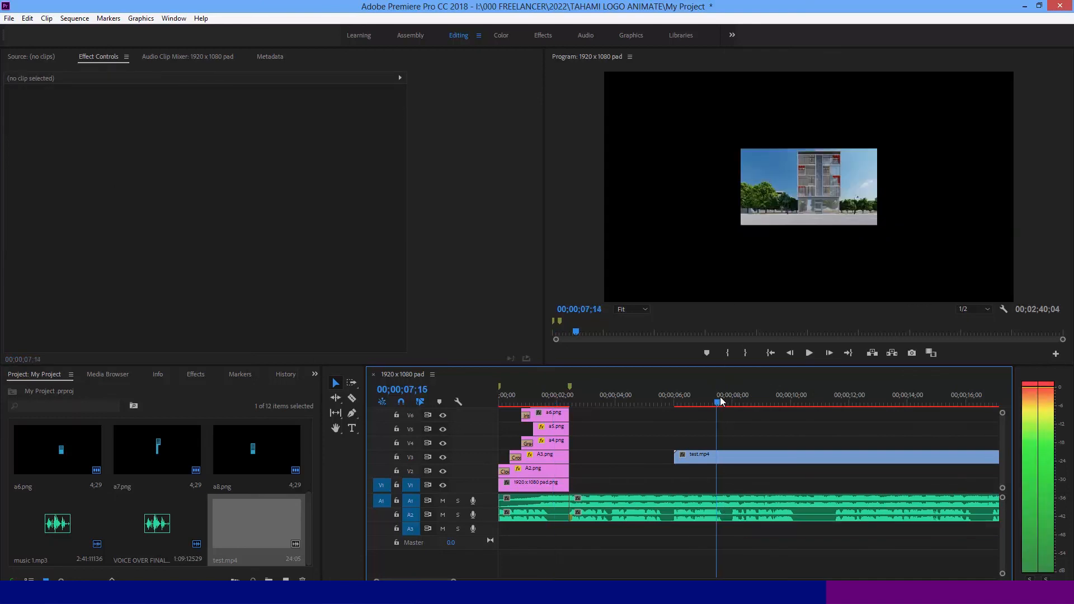
{"action": "left_click", "coordinate": [717, 455]}
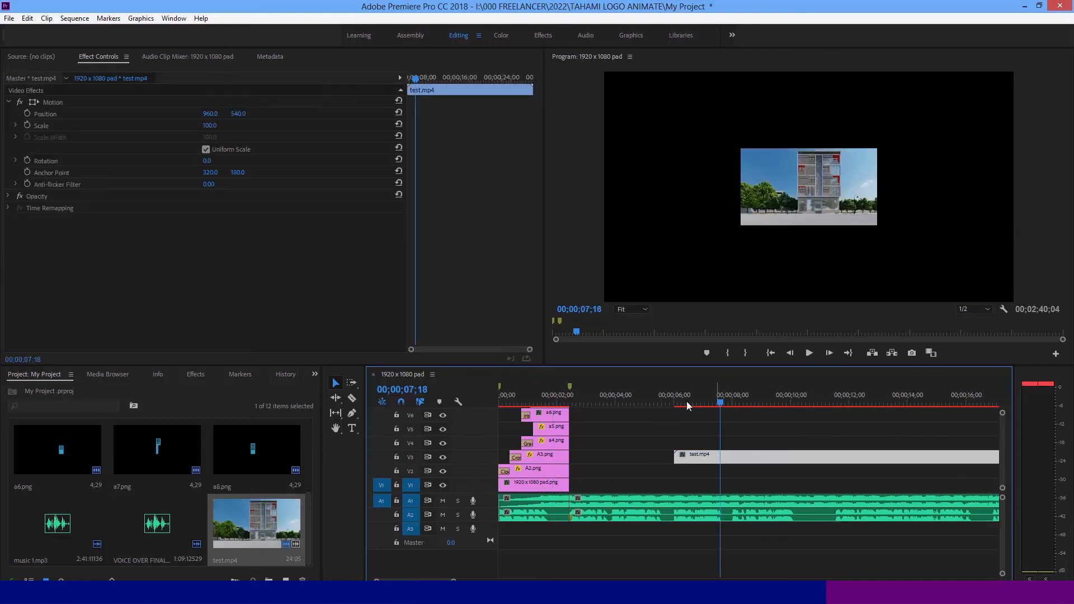
{"action": "right_click", "coordinate": [749, 457]}
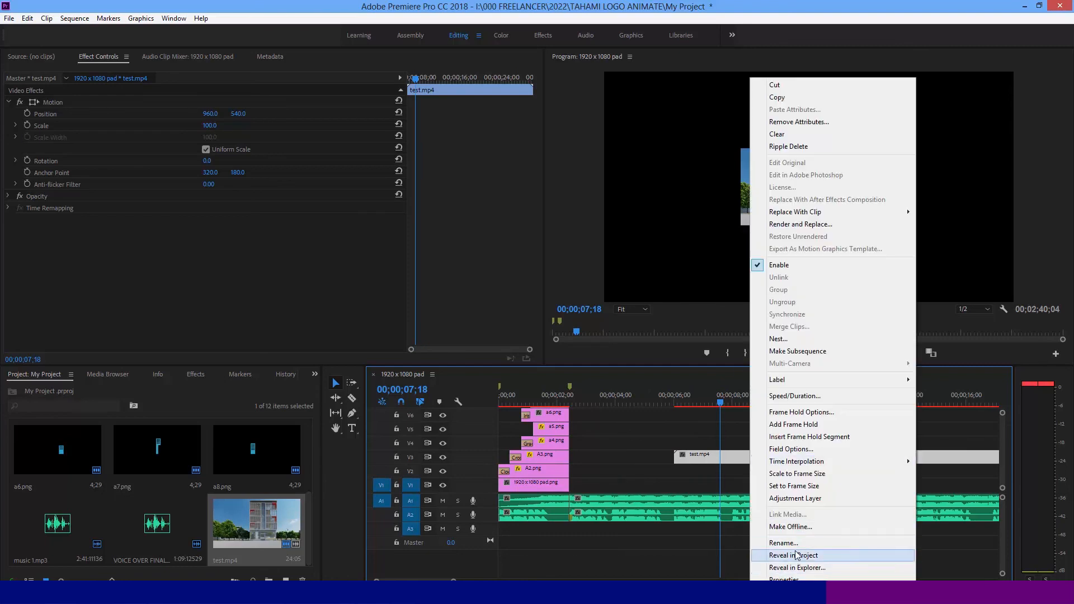
{"action": "left_click", "coordinate": [800, 487]}
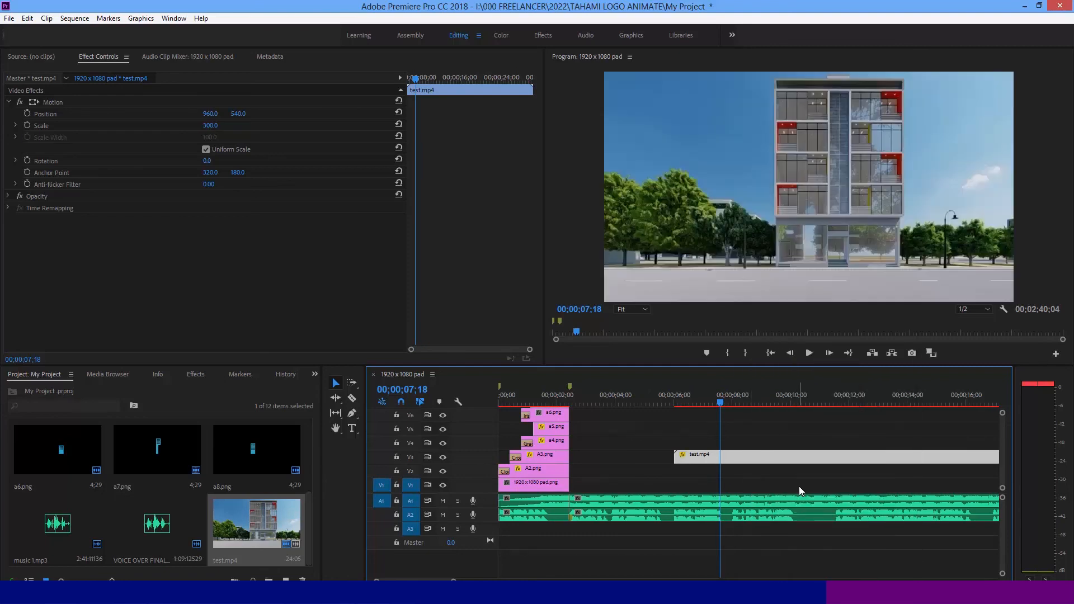
- Cut test.mp4 at 00;00;10;13 and delete the part before the cut
{"action": "left_click_drag", "start_coordinate": [722, 404], "coordinate": [803, 428]}
{"action": "key", "text": "c"}
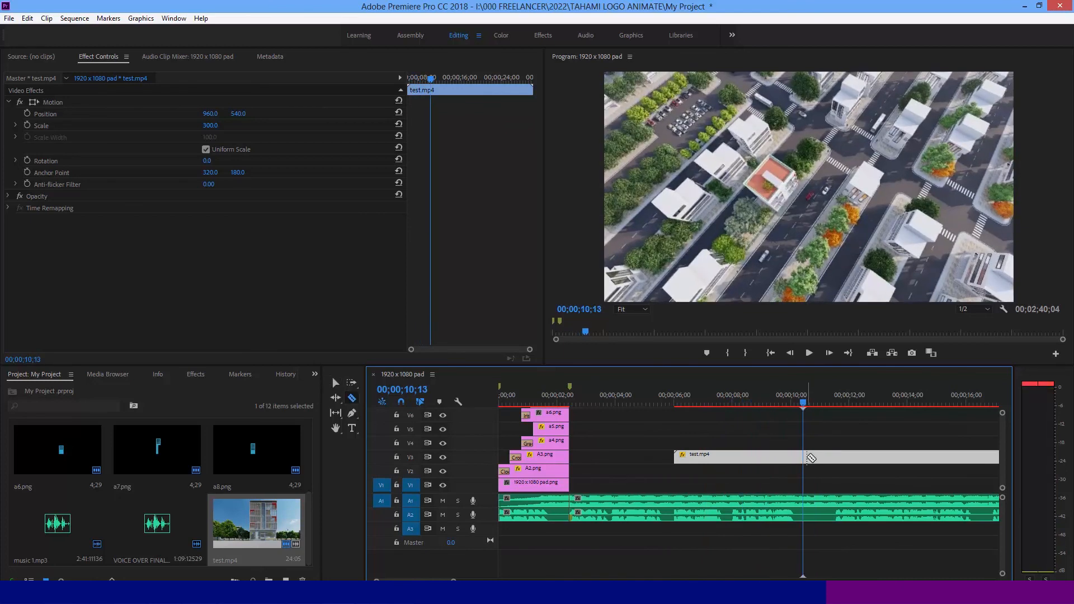
{"action": "left_click", "coordinate": [806, 456]}
{"action": "key", "text": "Delete"}
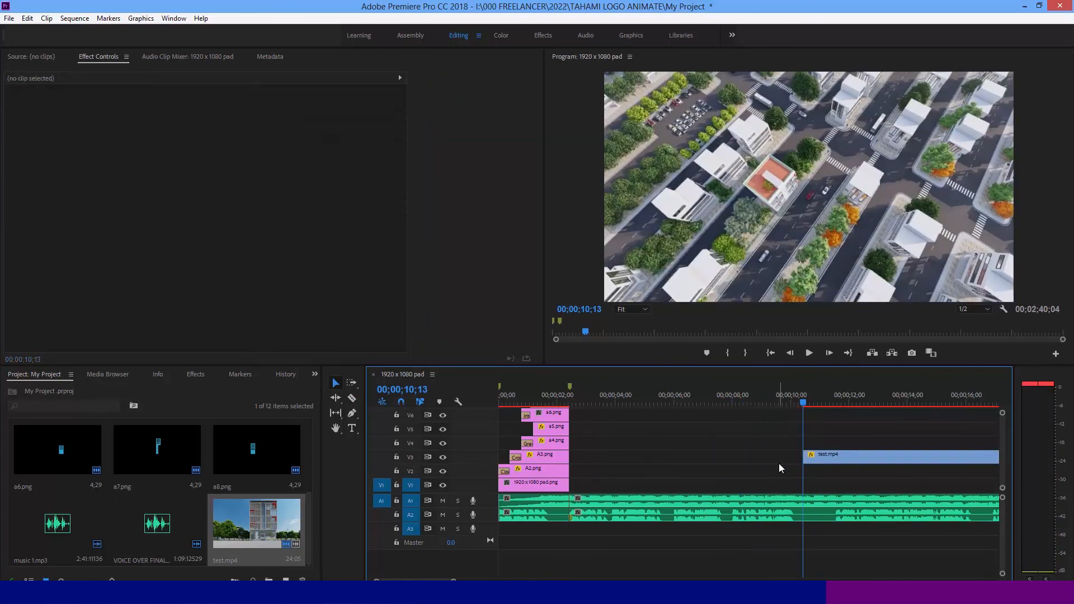
- Delete 1920 x 1080 pad.png from track V1 and move test.mp4 to the start of that track
{"action": "left_click", "coordinate": [564, 484]}
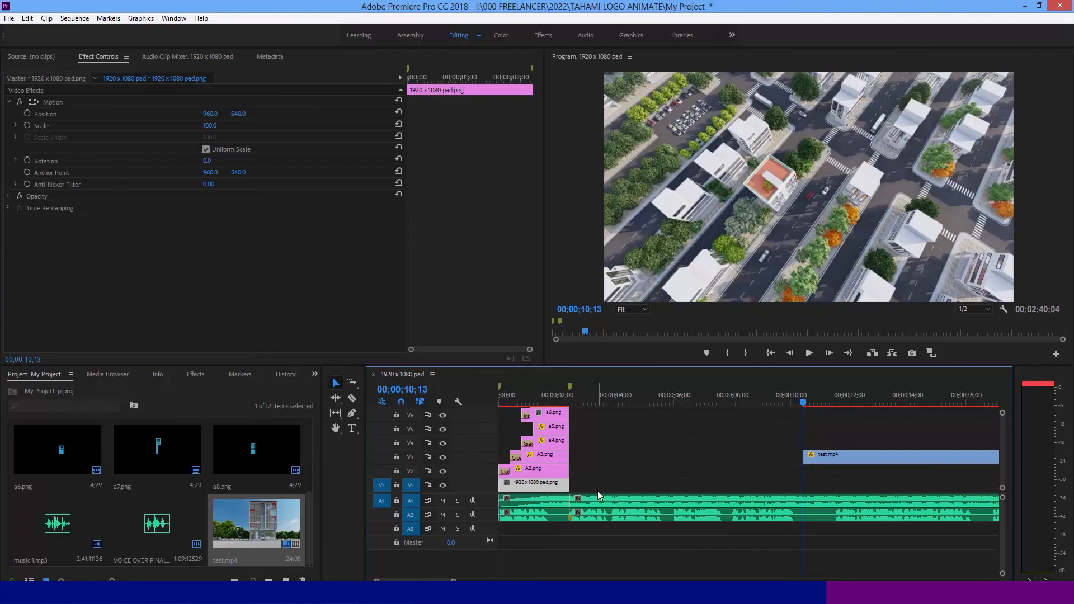
{"action": "key", "text": "Delete"}
{"action": "left_click_drag", "start_coordinate": [828, 457], "coordinate": [510, 485]}
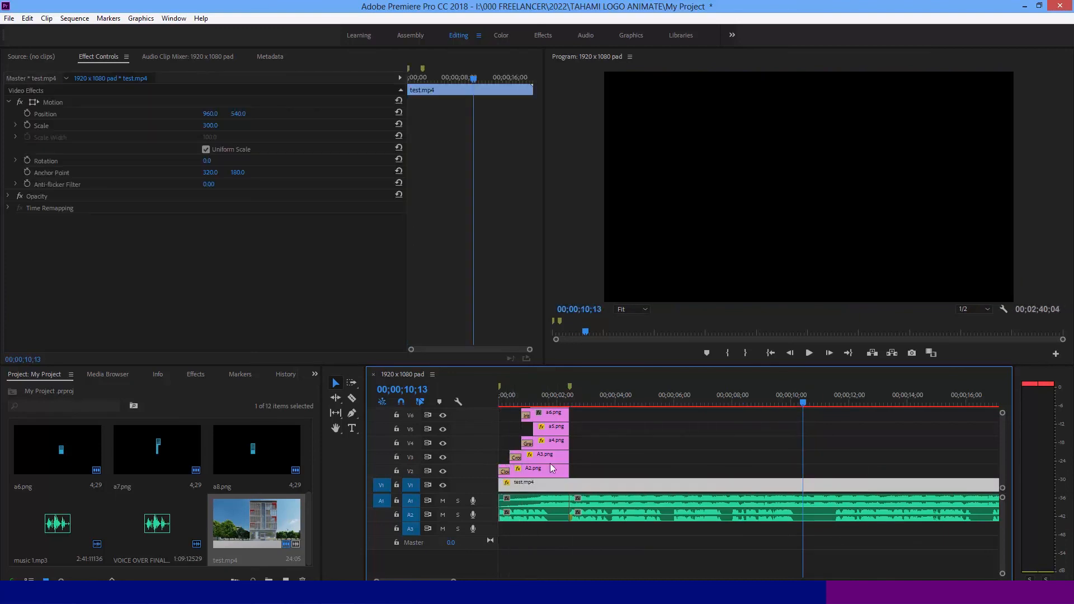
- Apply Gaussian Blur to test.mp4 on track V1 and set its blurriness to 27
{"action": "mouse_move", "coordinate": [530, 397]}
{"action": "left_mouse_down"}
{"action": "mouse_move", "coordinate": [522, 394]}
{"action": "mouse_move", "coordinate": [551, 390]}
{"action": "left_mouse_up"}
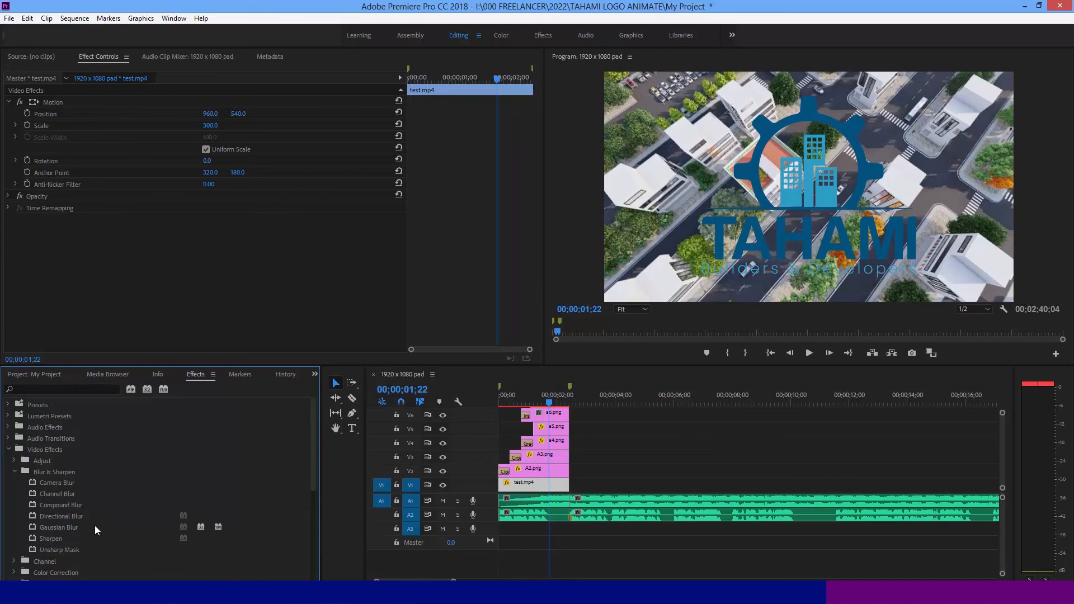
{"action": "left_click_drag", "start_coordinate": [60, 528], "coordinate": [541, 486]}
{"action": "left_click_drag", "start_coordinate": [207, 244], "coordinate": [223, 244]}
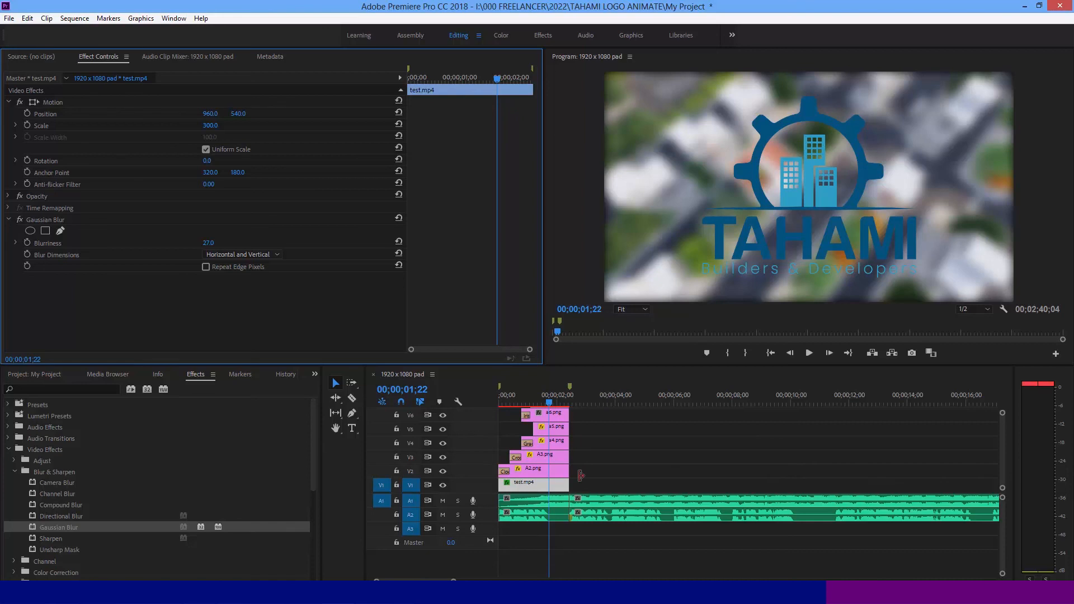
- Move all the stacked video clips up one track and place 1920 x 1080 pad.png on V1 at the sequence start
{"action": "left_click_drag", "start_coordinate": [592, 488], "coordinate": [555, 456]}
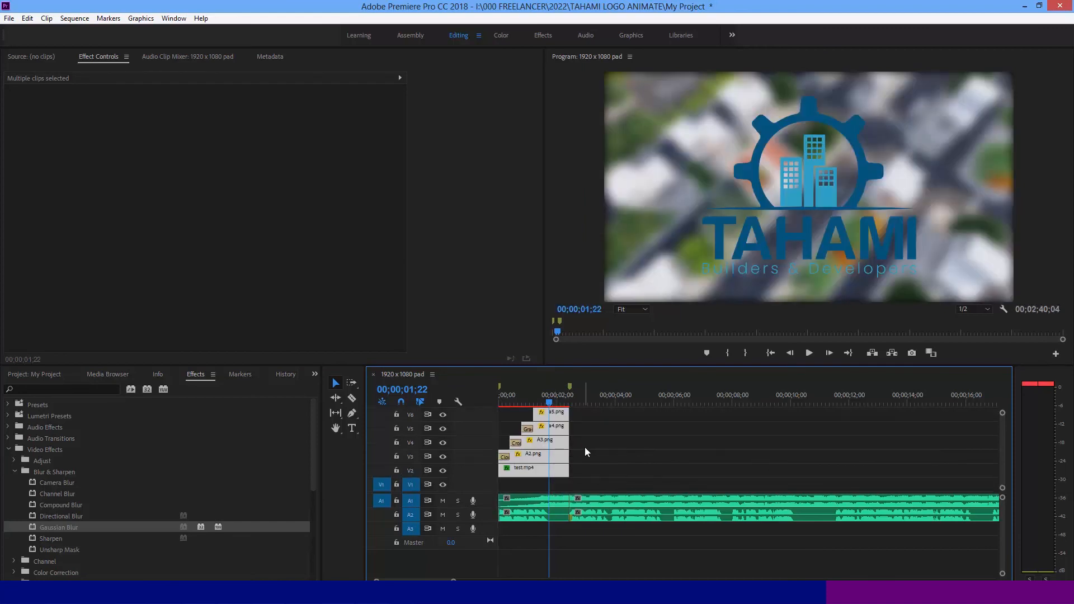
{"action": "left_click", "coordinate": [585, 448]}
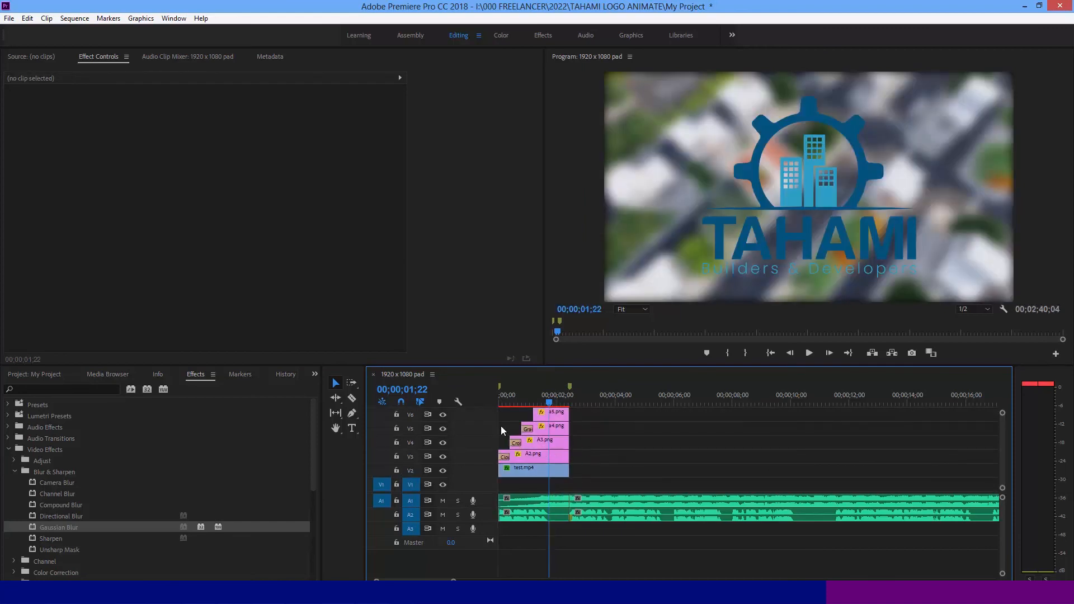
{"action": "left_click_drag", "start_coordinate": [513, 398], "coordinate": [491, 401]}
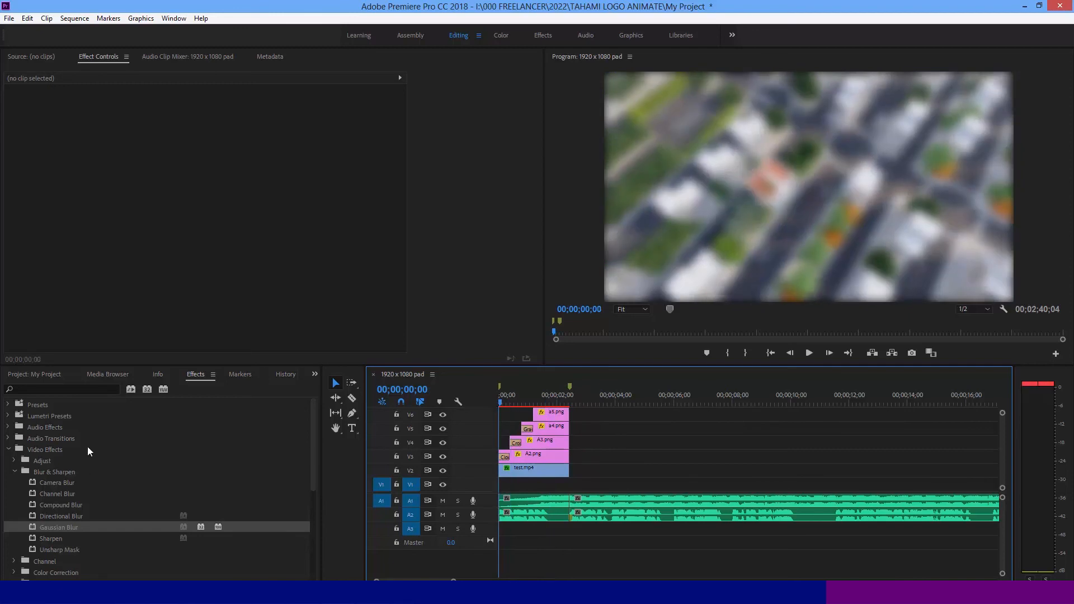
{"action": "left_click", "coordinate": [9, 375]}
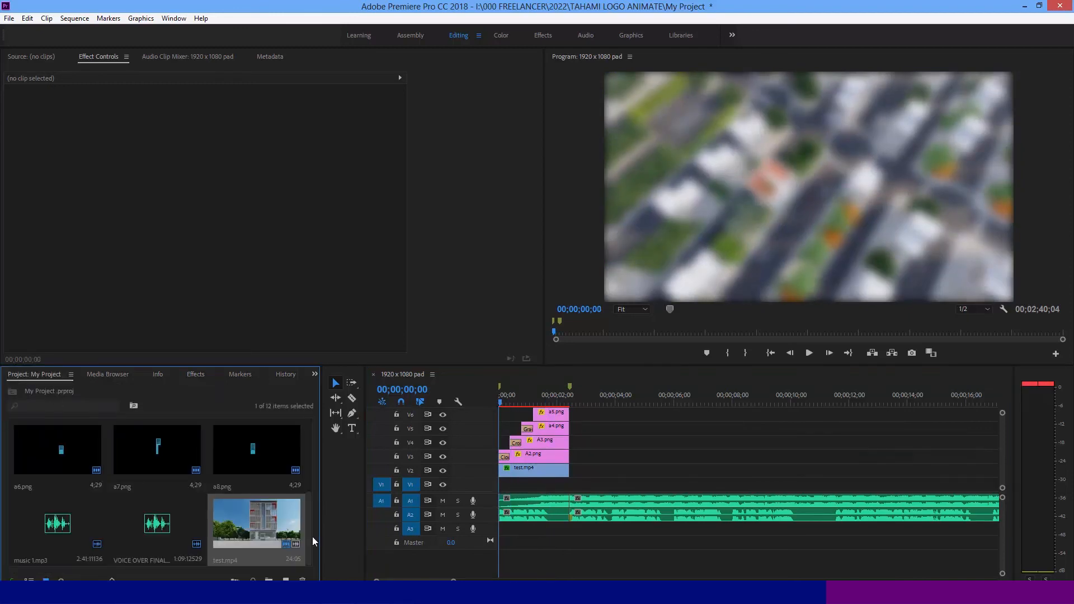
{"action": "left_click_drag", "start_coordinate": [310, 531], "coordinate": [308, 433]}
{"action": "left_click_drag", "start_coordinate": [67, 454], "coordinate": [518, 468]}
- Lower the opacity of test.mp4 to 54% at 00;00;00;28 so the white pad lightens the blurred background
{"action": "left_click", "coordinate": [518, 467]}
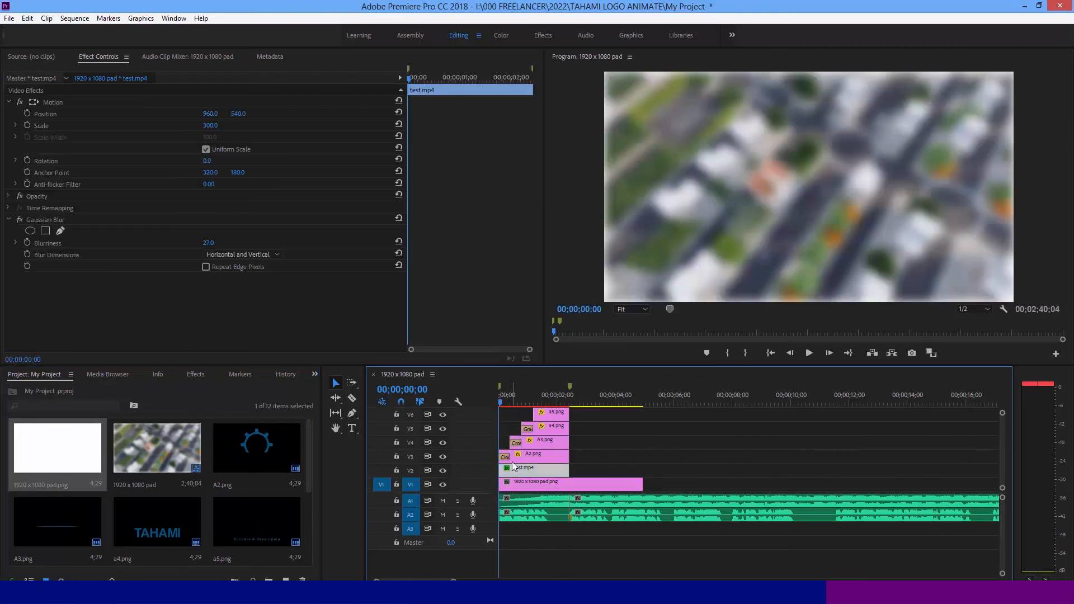
{"action": "left_click", "coordinate": [526, 394]}
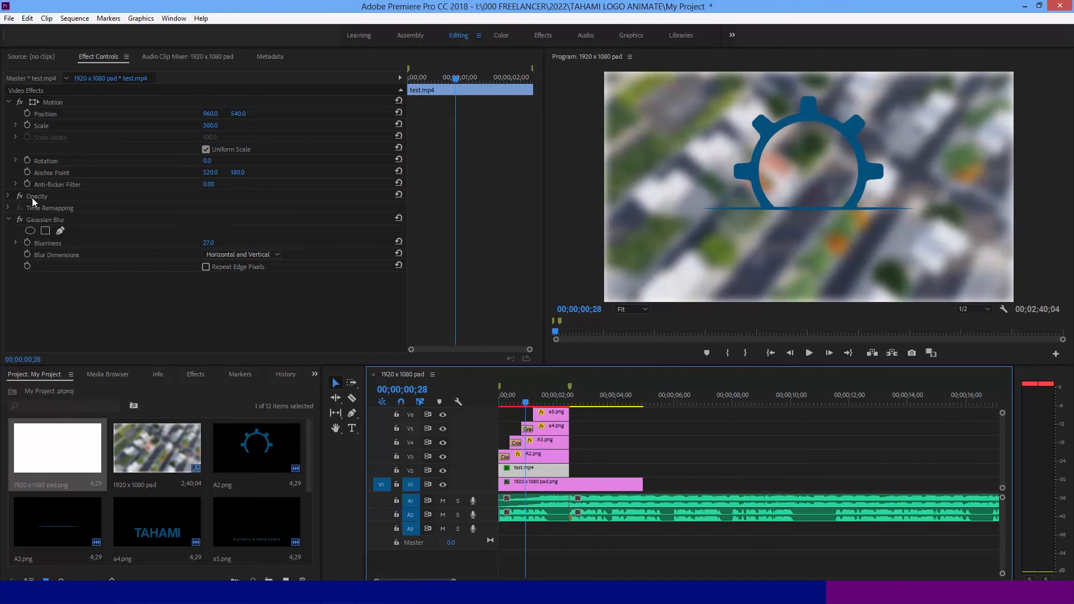
{"action": "left_click", "coordinate": [9, 196]}
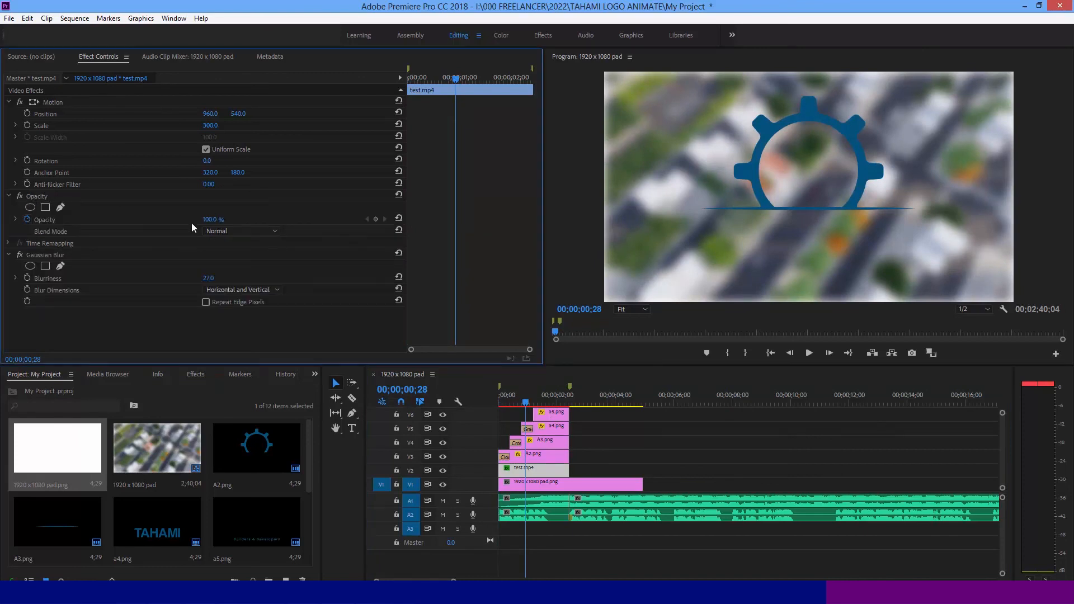
{"action": "left_click", "coordinate": [211, 220]}
{"action": "type", "text": "62"}
{"action": "key", "text": "Return"}
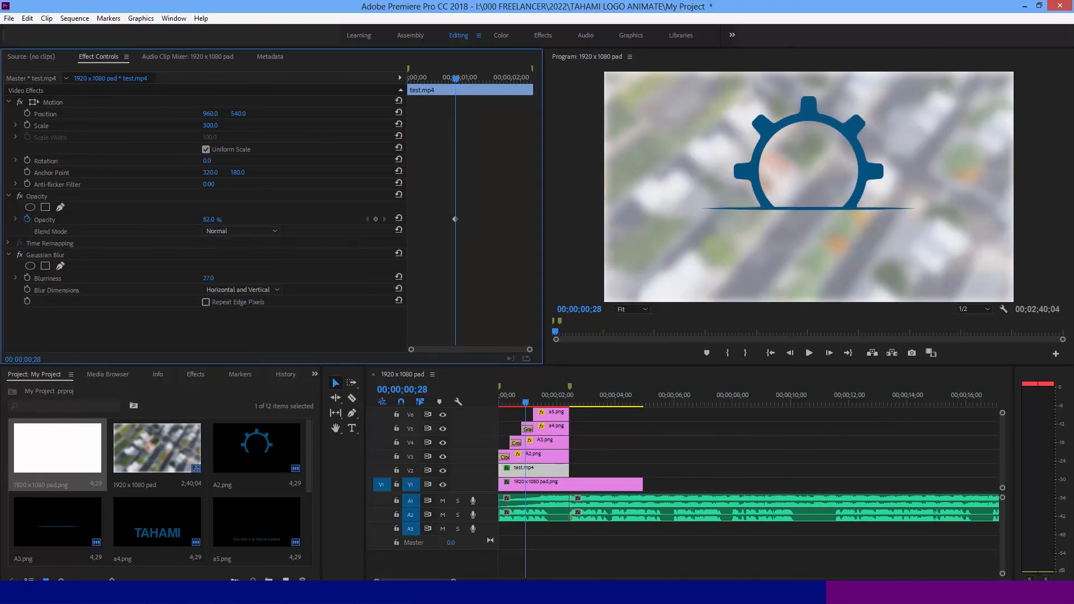
{"action": "left_click_drag", "start_coordinate": [211, 220], "coordinate": [206, 219]}
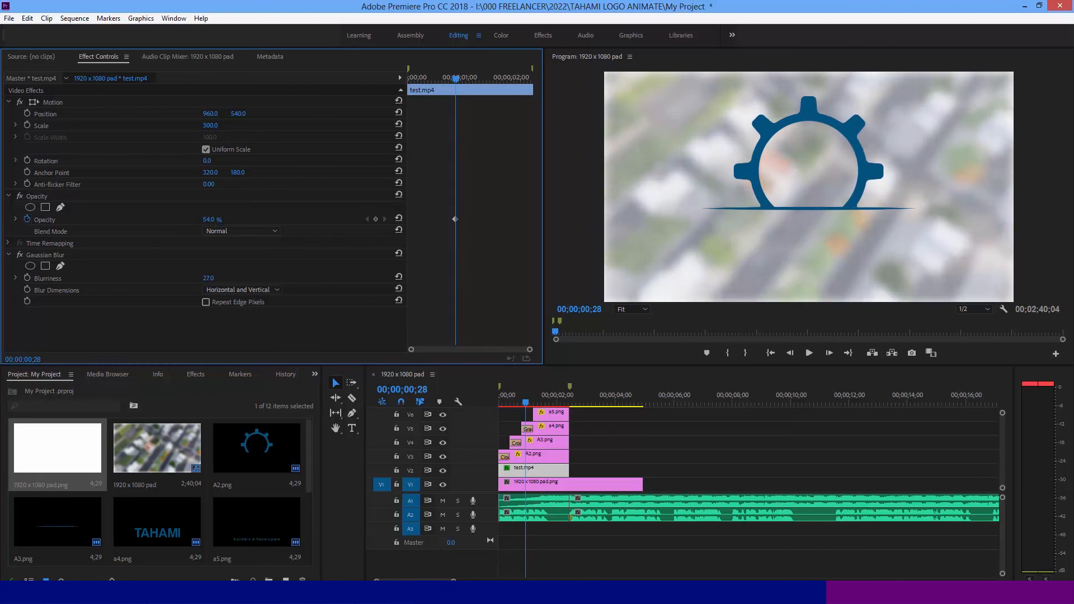
- Play the logo animation from the sequence start to check it against the lightened background
{"action": "left_click_drag", "start_coordinate": [509, 399], "coordinate": [485, 399]}
{"action": "key", "text": "space"}
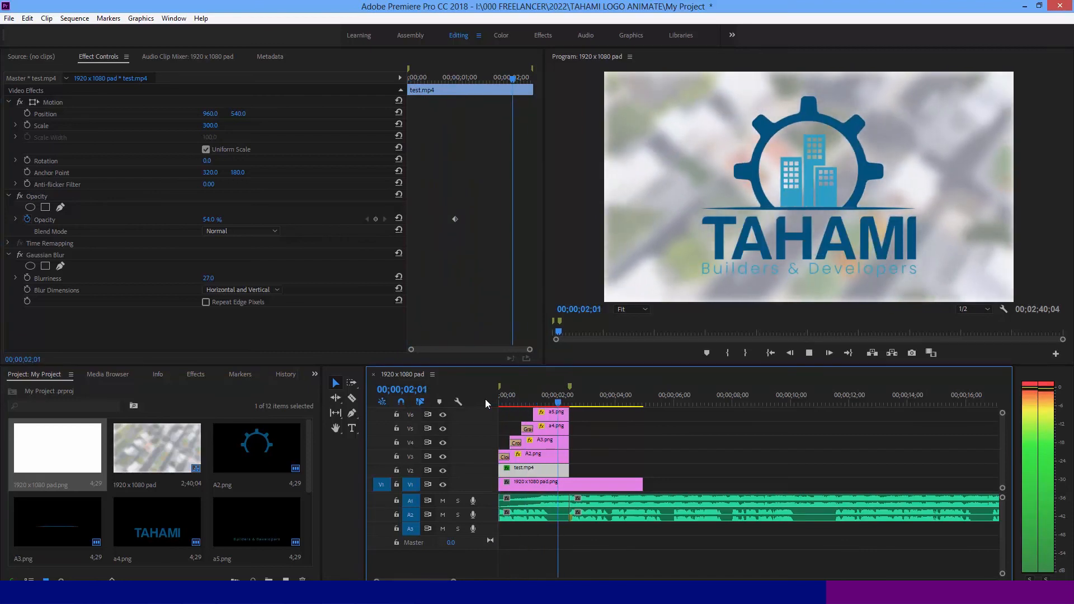
{"action": "key", "text": "space"}
{"action": "left_click", "coordinate": [534, 393]}
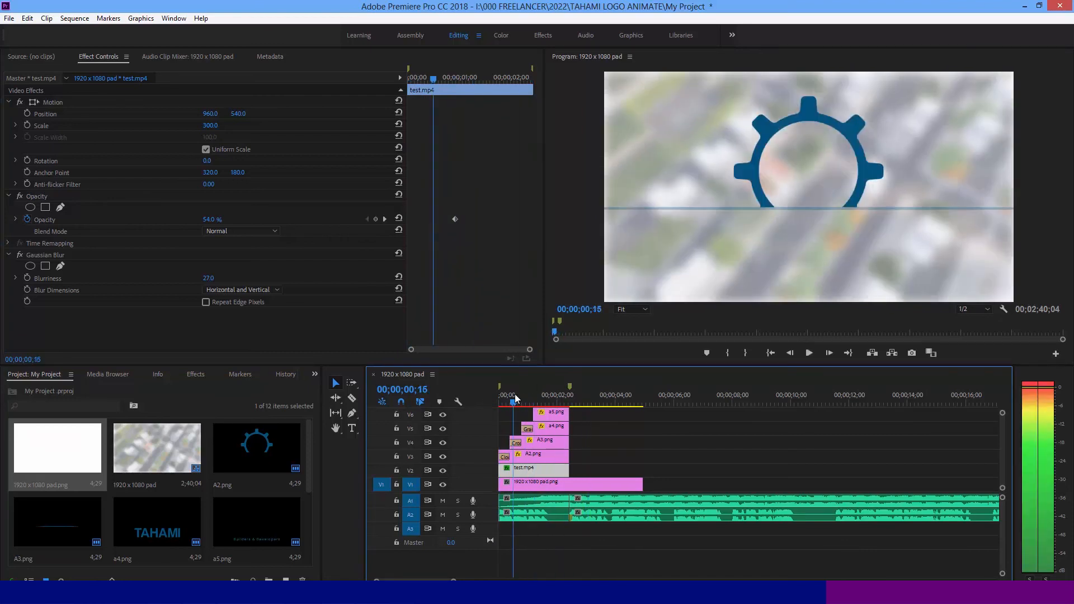